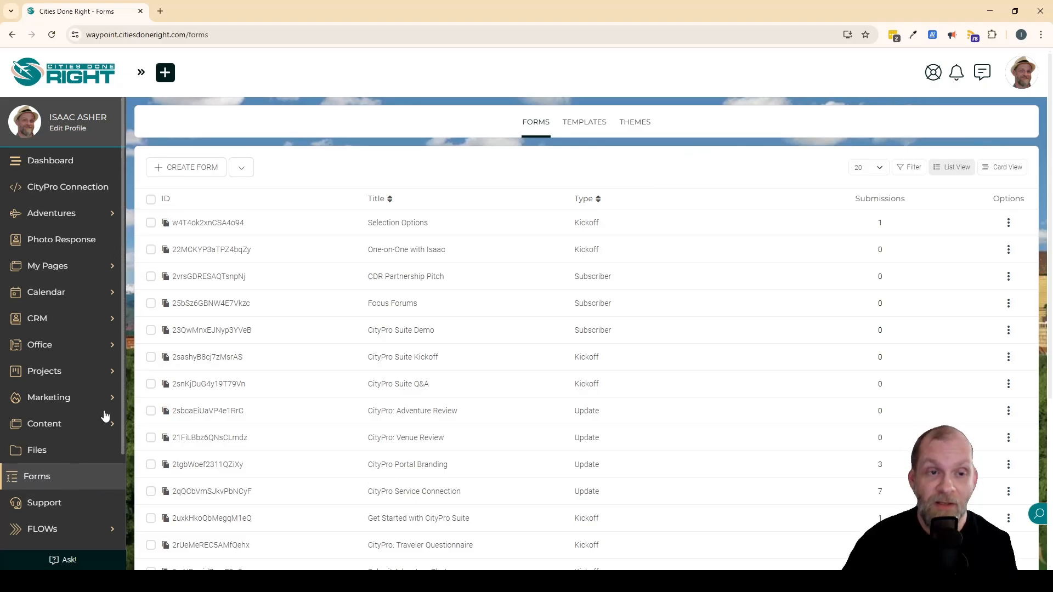
# Create a new Kickoff form.
pyautogui.click(242, 170)
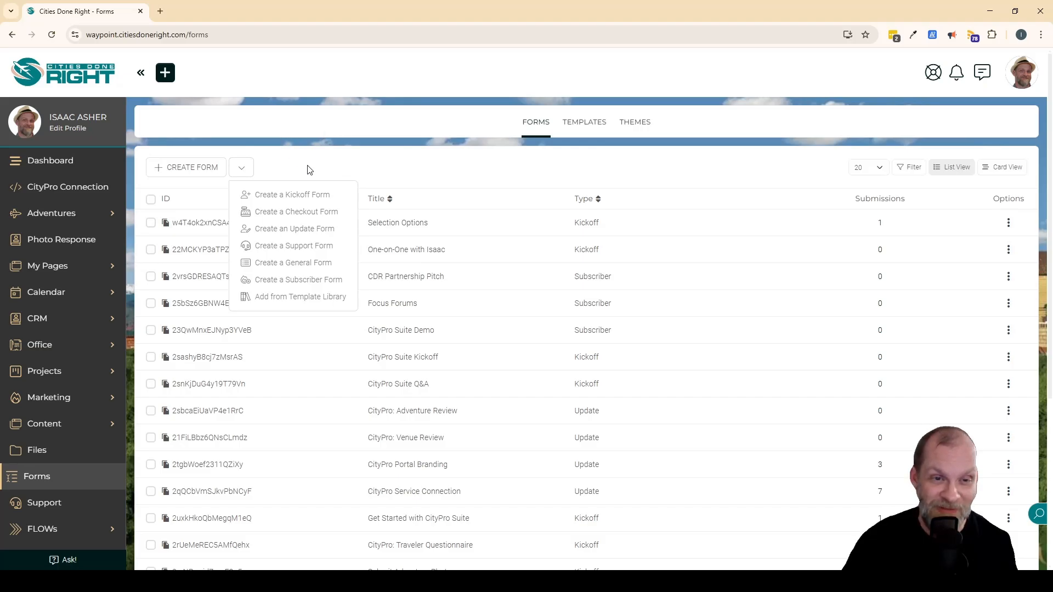
pyautogui.click(304, 196)
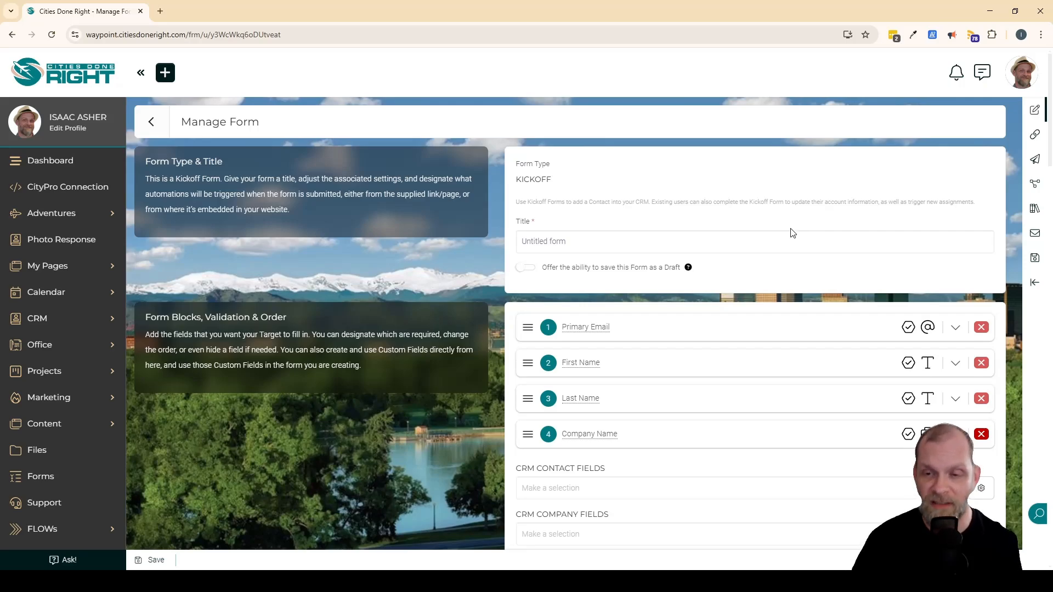
# Review the settings of the Company Name block, including its company-matching options and subtext, and collapse it again.
pyautogui.scroll(-2, 806, 285)
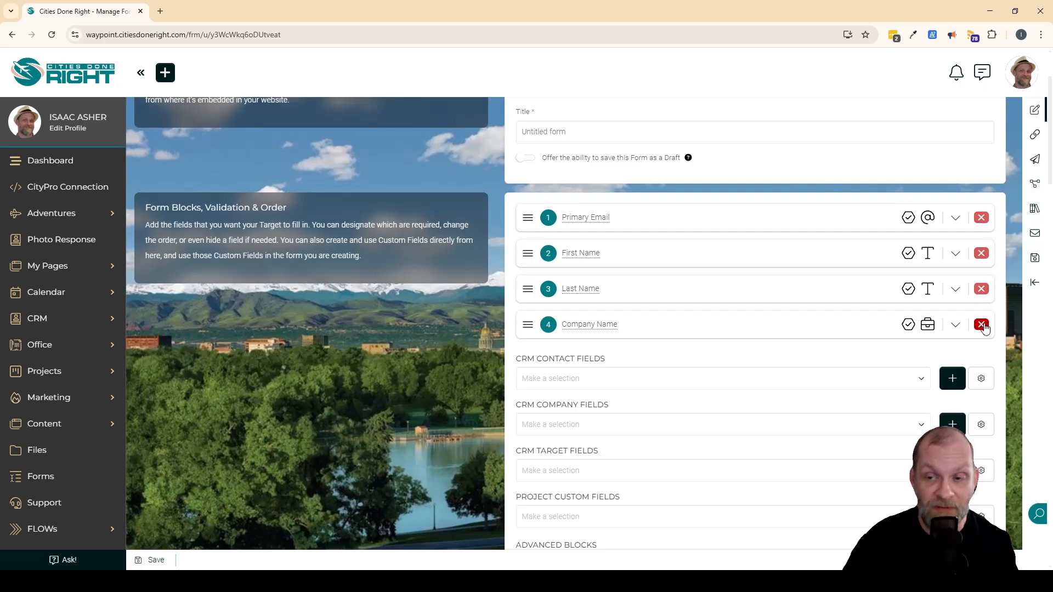
pyautogui.click(955, 326)
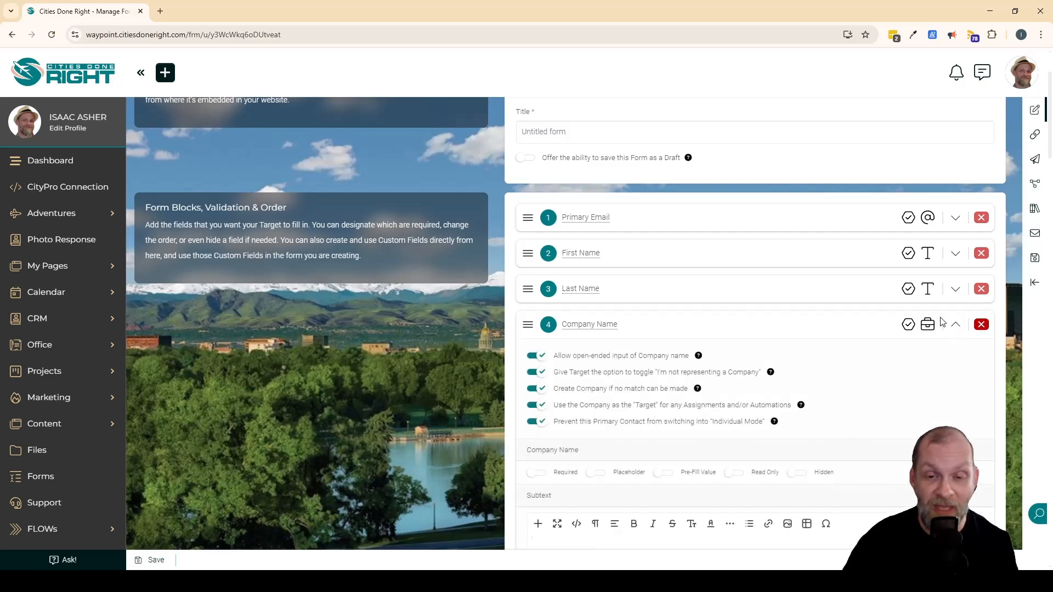
pyautogui.scroll(-2, 820, 297)
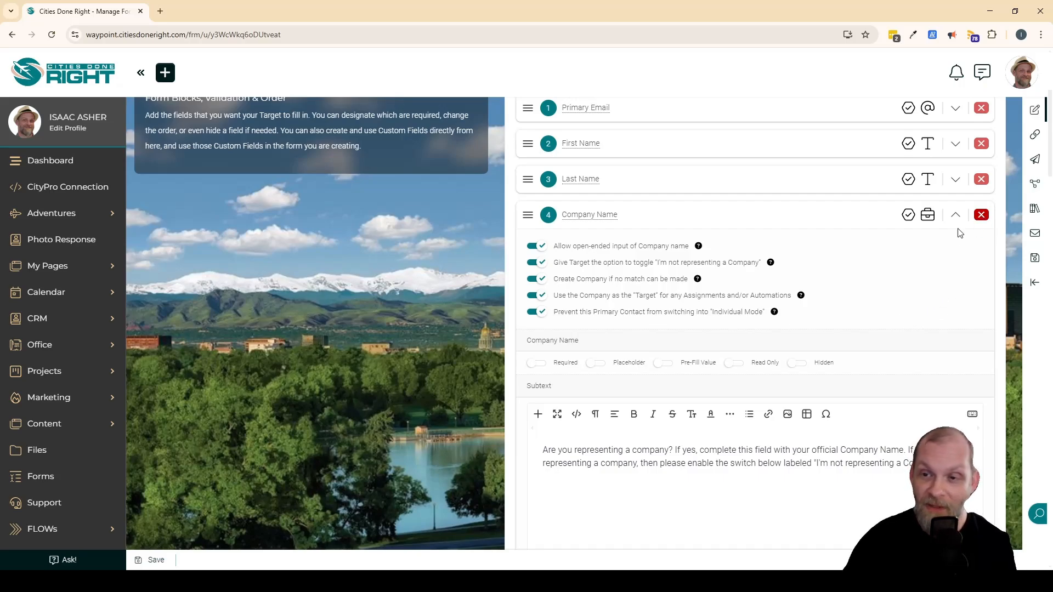
pyautogui.click(955, 214)
pyautogui.scroll(2, 686, 262)
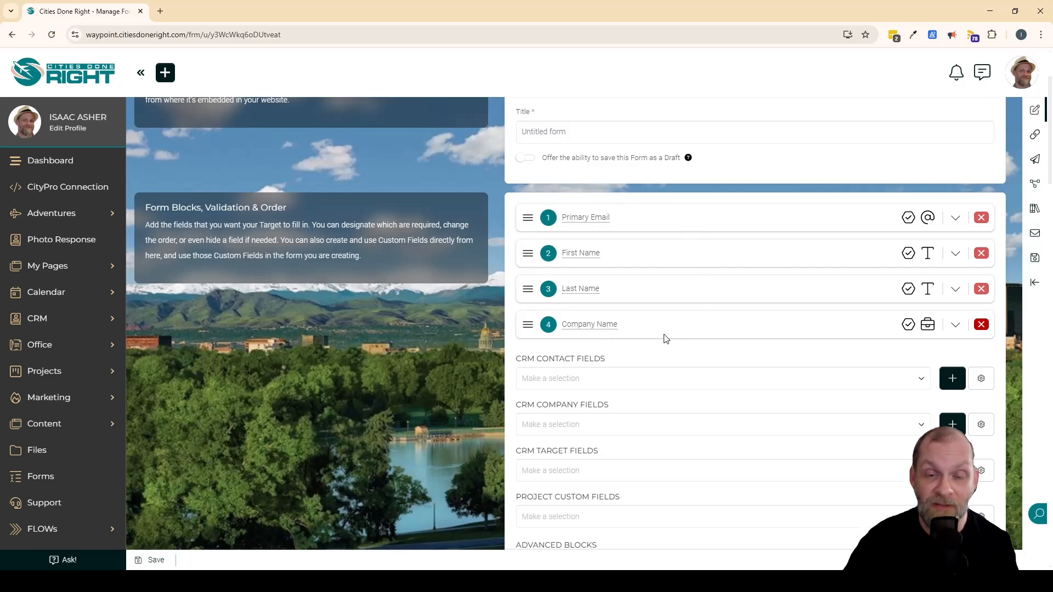
# Move the Last Name block above Primary Email and check its field settings and subtext area.
pyautogui.moveTo(527, 289); pyautogui.dragTo(526, 212)
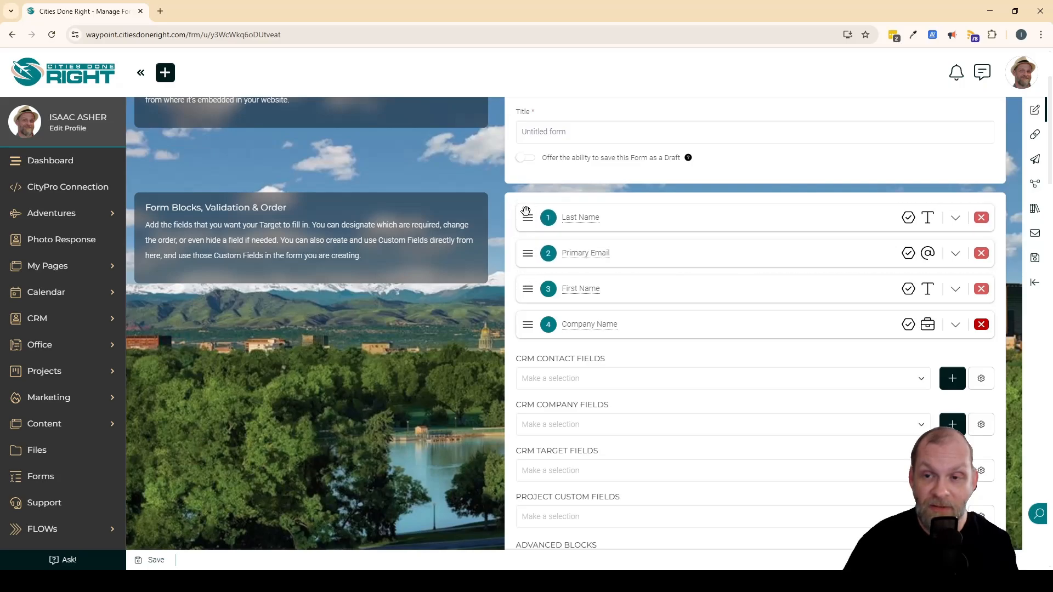
pyautogui.click(957, 220)
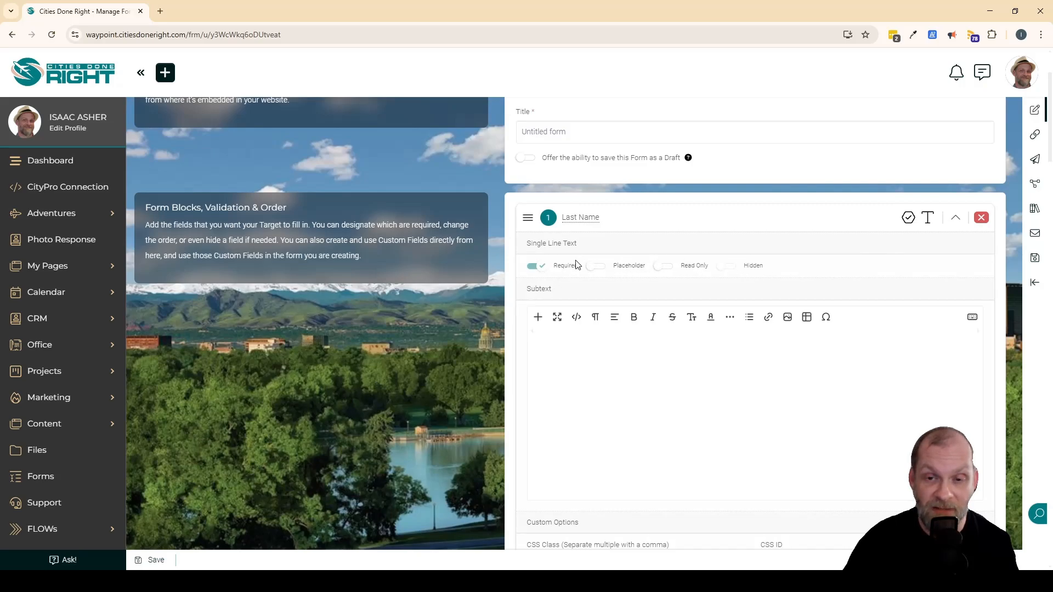
pyautogui.click(653, 385)
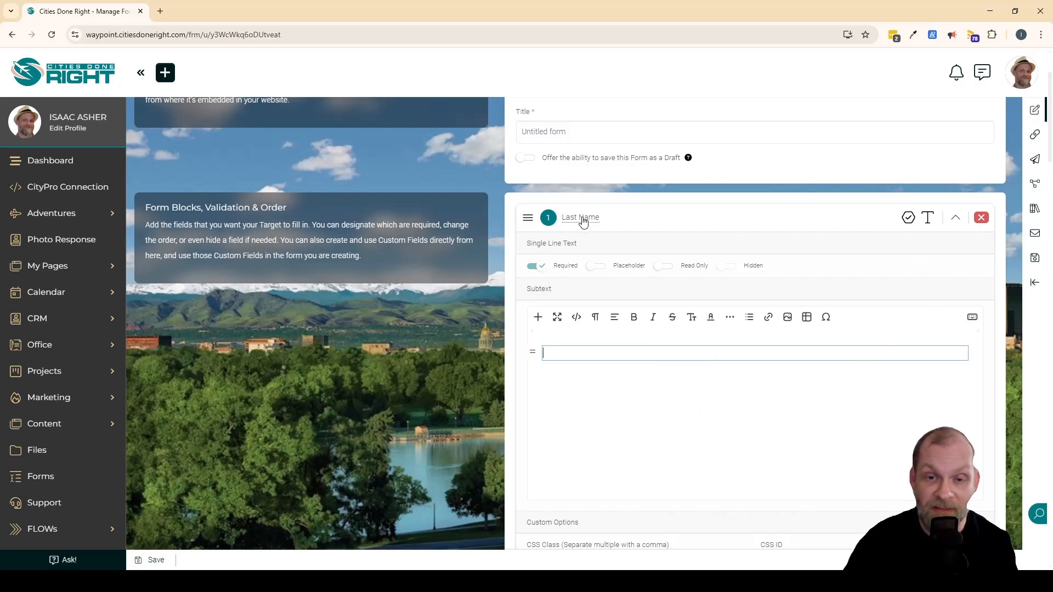
pyautogui.click(955, 218)
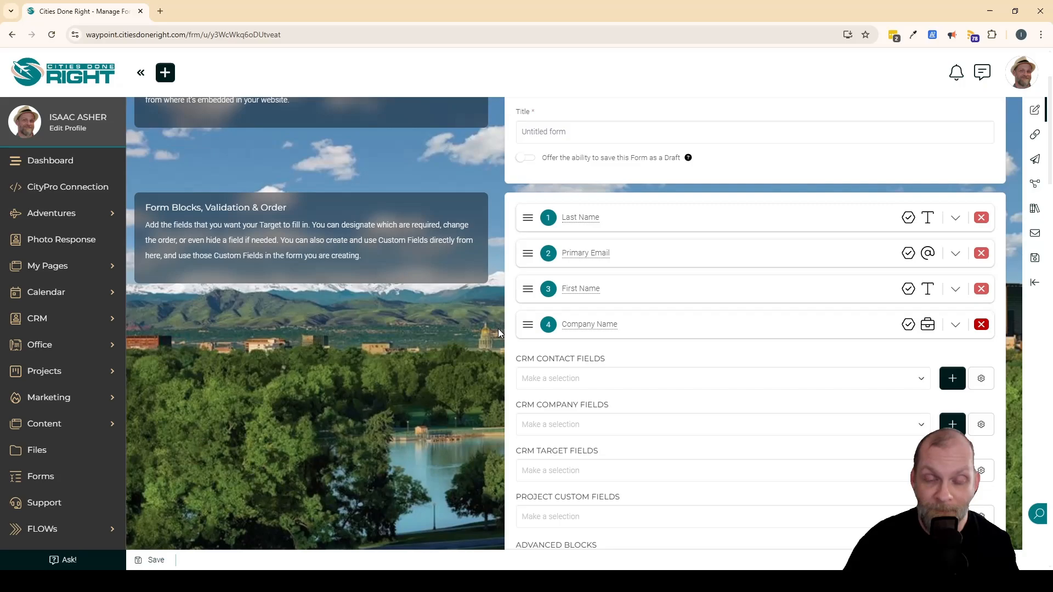
# Check the Last Name block's custom options and return the block to its place below First Name.
pyautogui.click(955, 217)
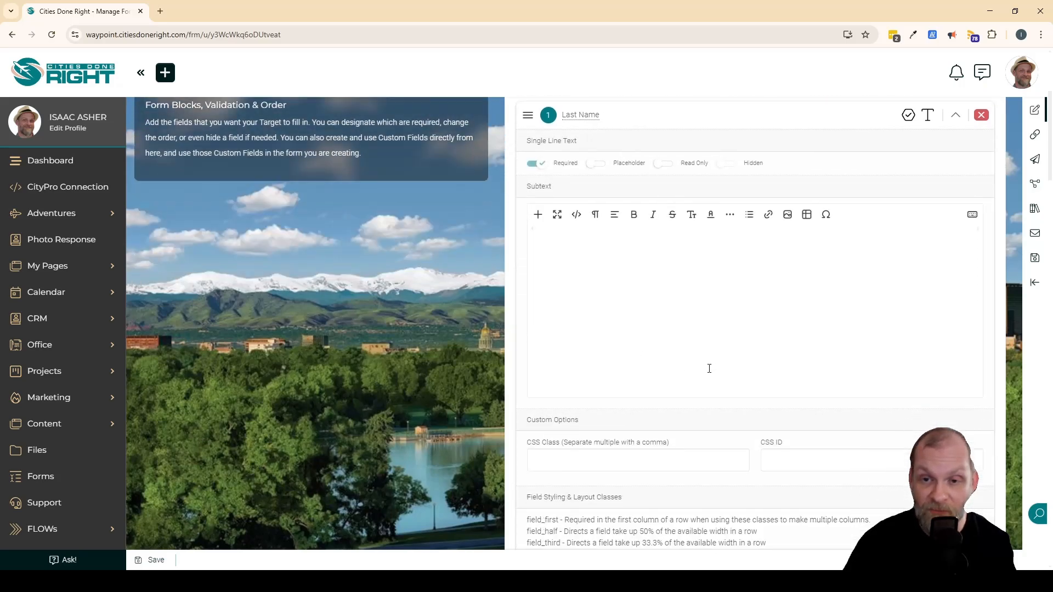
pyautogui.scroll(-1, 615, 237)
pyautogui.scroll(3, 724, 307)
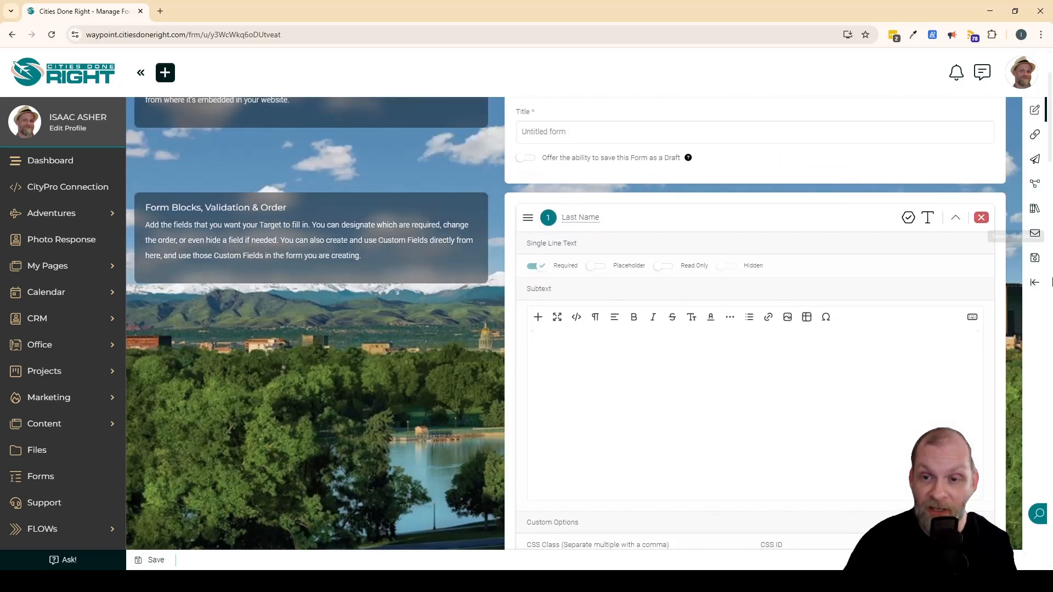
pyautogui.click(955, 217)
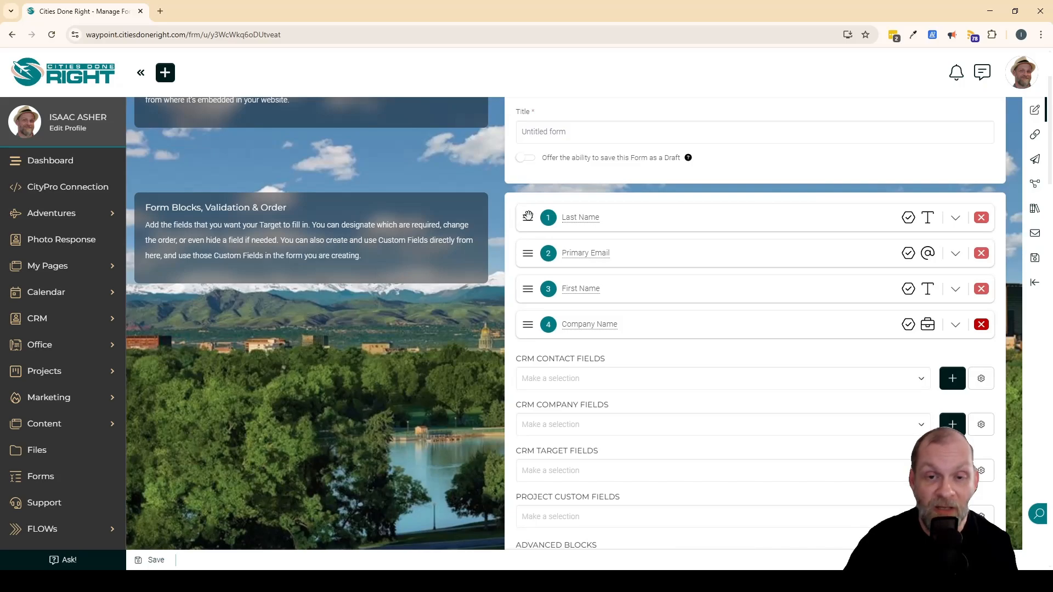
pyautogui.moveTo(527, 215); pyautogui.dragTo(529, 290)
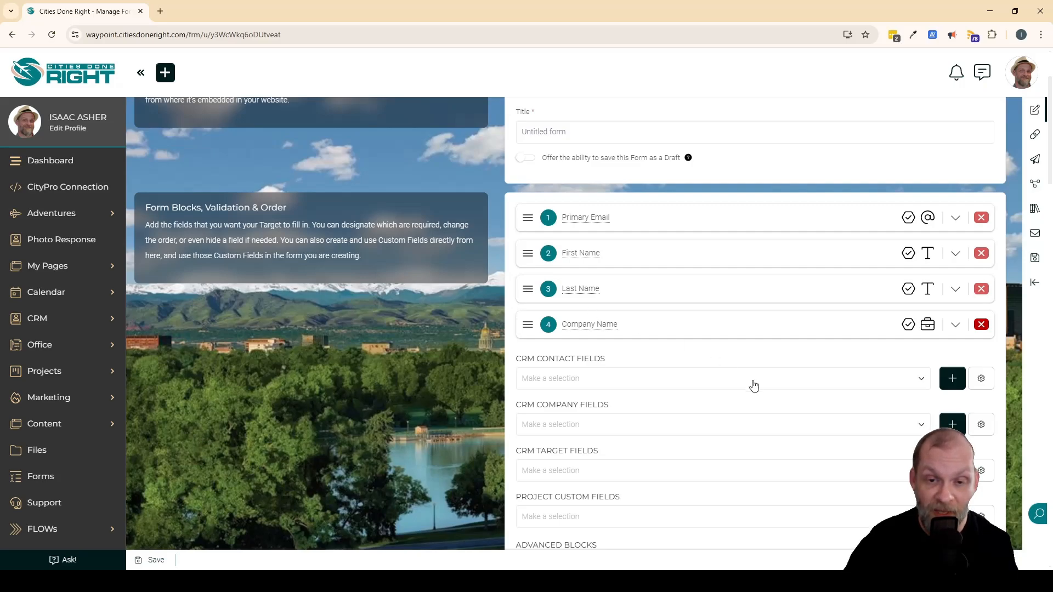
# Examine the CRM contact, company and target field categories from which blocks can be added to the form.
pyautogui.scroll(-2, 727, 378)
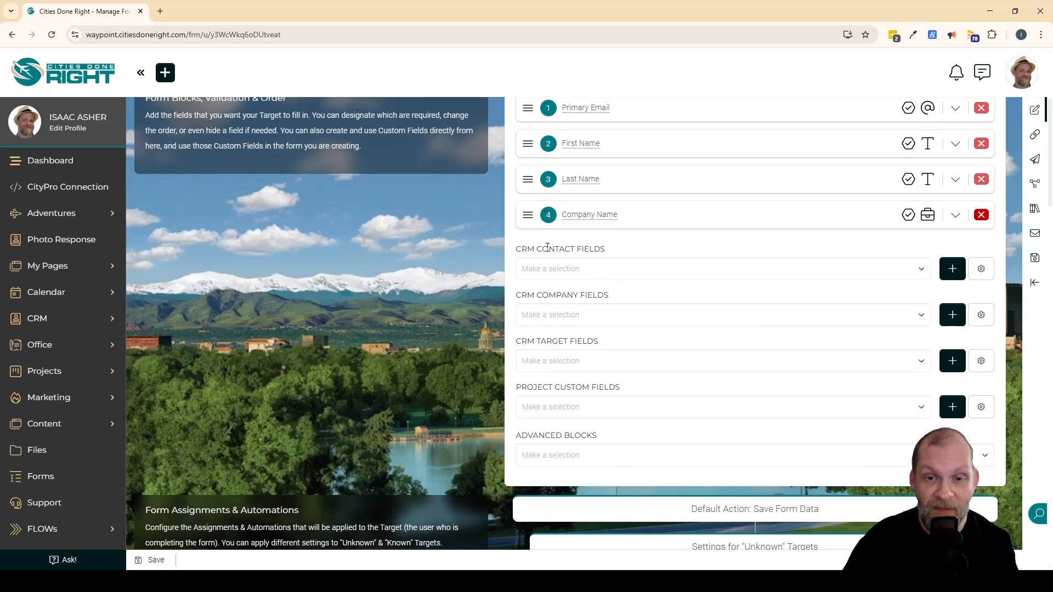
pyautogui.moveTo(536, 248); pyautogui.dragTo(631, 251)
pyautogui.click(555, 281)
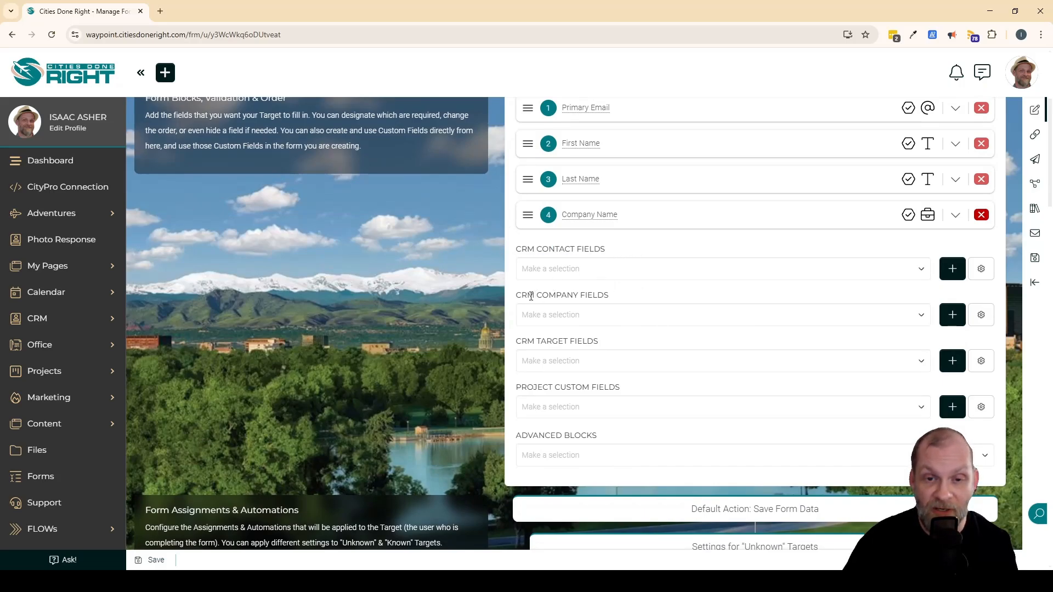
pyautogui.moveTo(531, 296); pyautogui.dragTo(637, 299)
pyautogui.click(638, 299)
pyautogui.moveTo(540, 342); pyautogui.dragTo(630, 345)
pyautogui.click(632, 346)
pyautogui.click(592, 363)
pyautogui.click(593, 331)
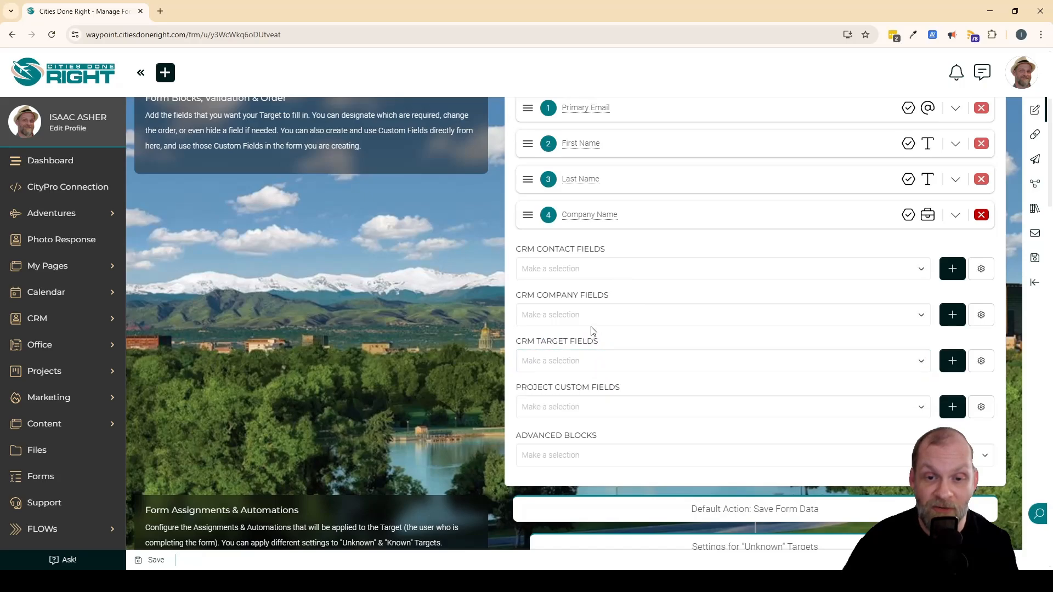
pyautogui.click(593, 317)
pyautogui.click(580, 319)
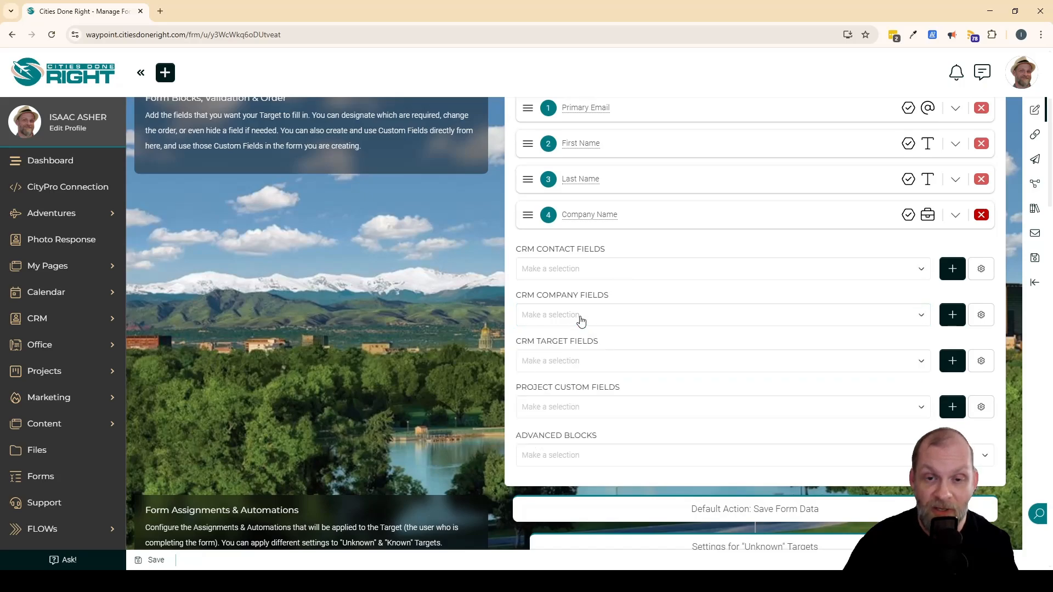
# Add the Middle Name contact field to the form and place it between First Name and Last Name.
pyautogui.click(587, 268)
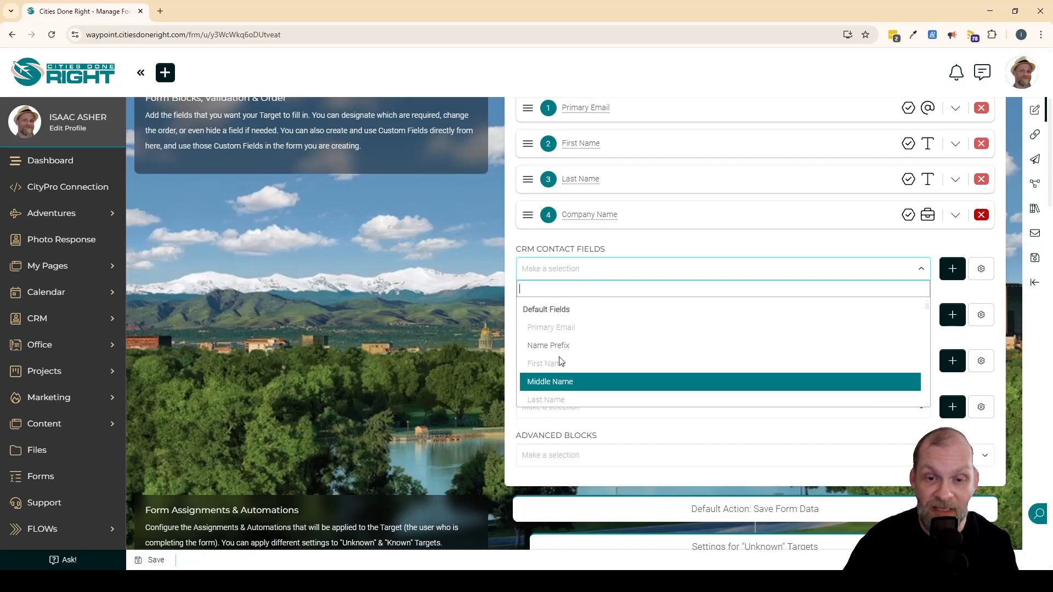
pyautogui.click(564, 381)
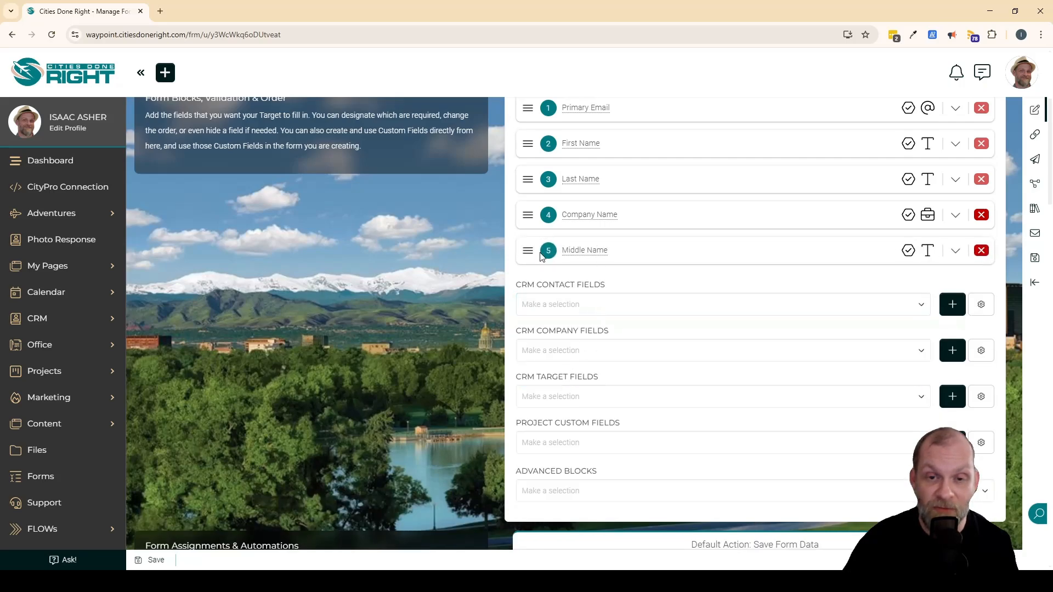
pyautogui.moveTo(528, 250); pyautogui.dragTo(531, 143)
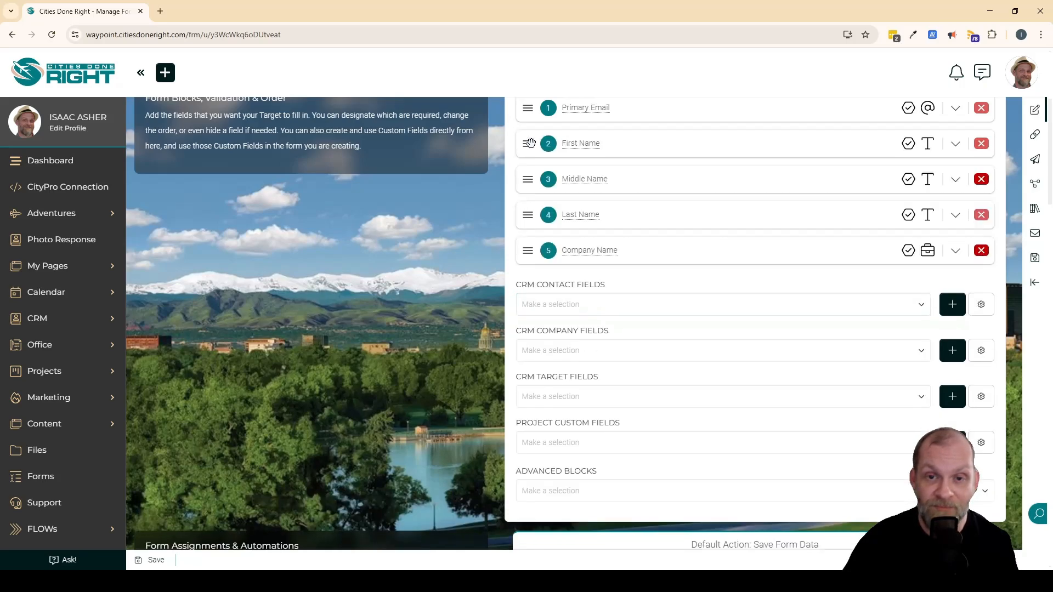
# Remove the Middle Name, Last Name and Company Name blocks from the form.
pyautogui.click(980, 181)
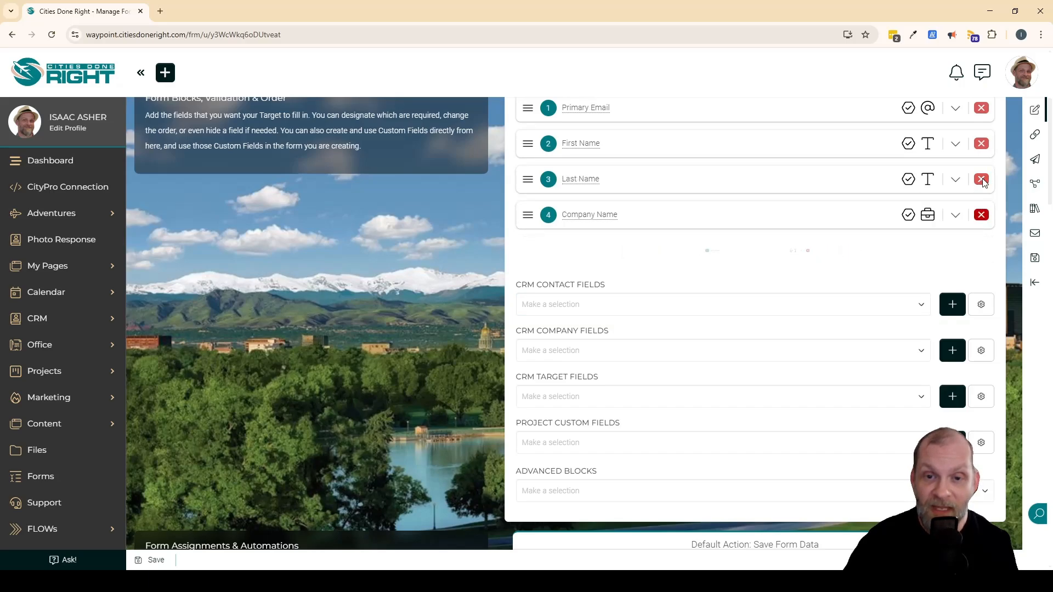
pyautogui.click(982, 181)
pyautogui.click(983, 182)
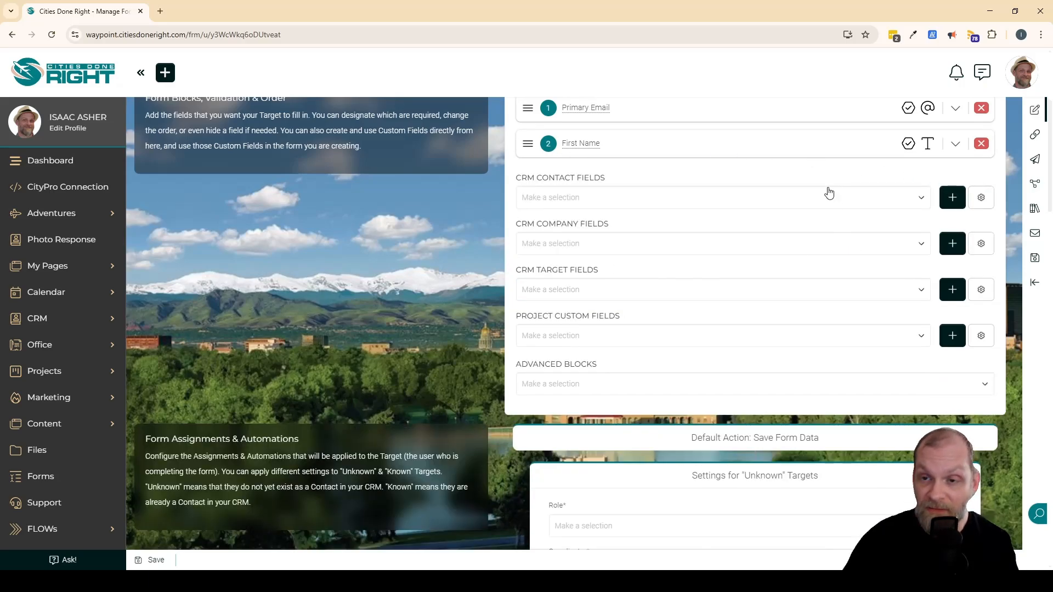
# Review the options for creating a new CRM contact custom field, and cancel without adding one.
pyautogui.click(955, 201)
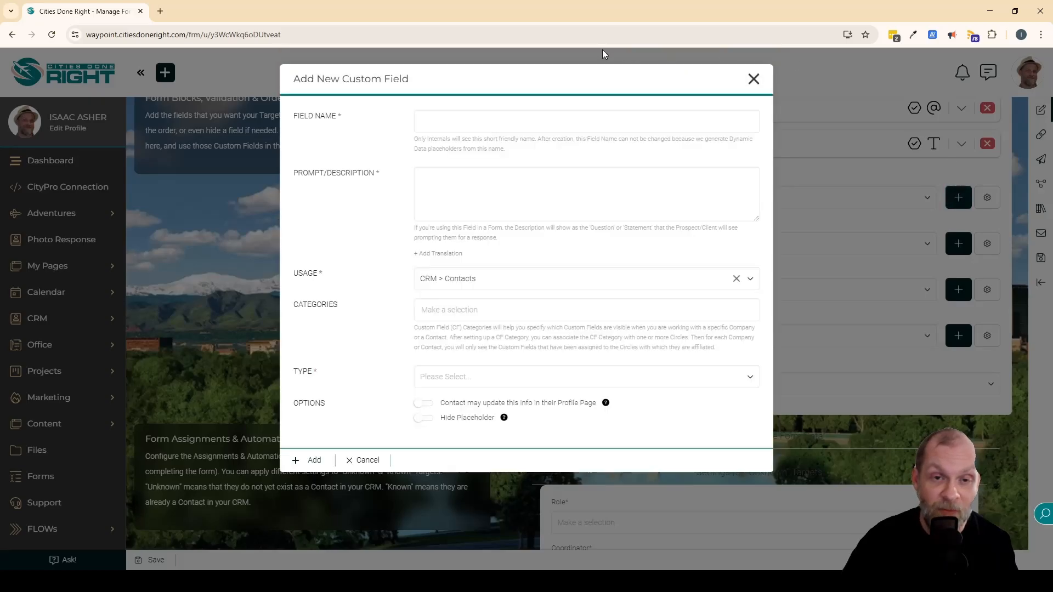
pyautogui.click(473, 189)
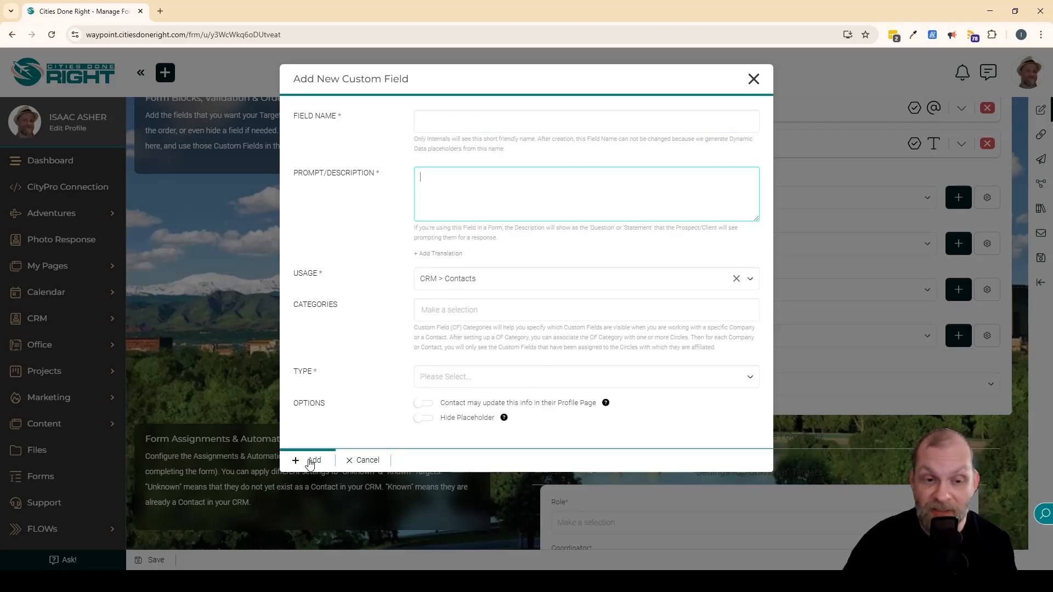
pyautogui.click(376, 462)
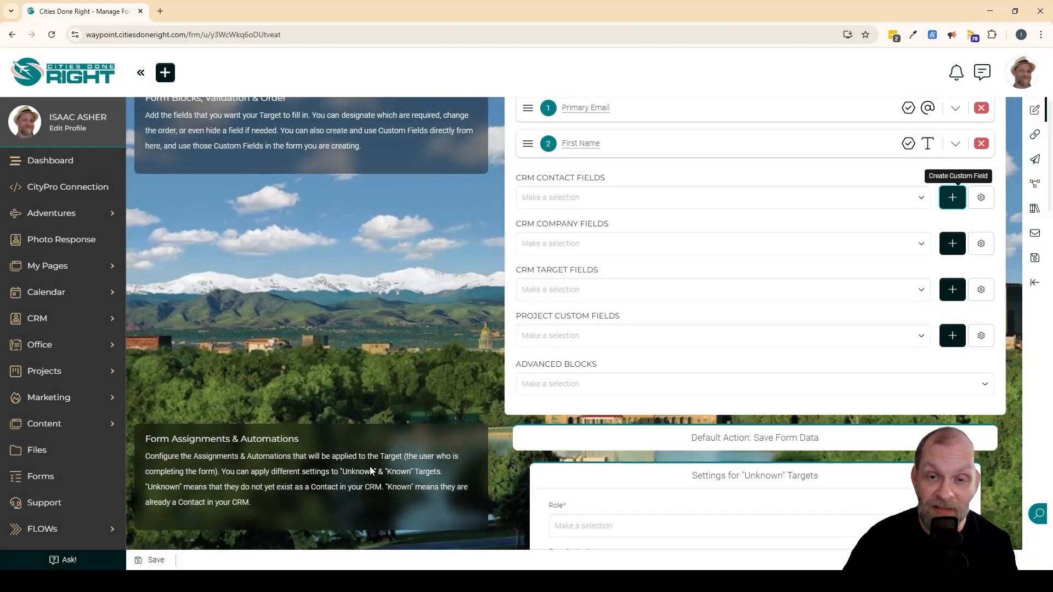
# Examine the form's assignment and automation settings for "Unknown" Targets, including role, coordinator, salesperson, audience and tags.
pyautogui.scroll(2, 733, 362)
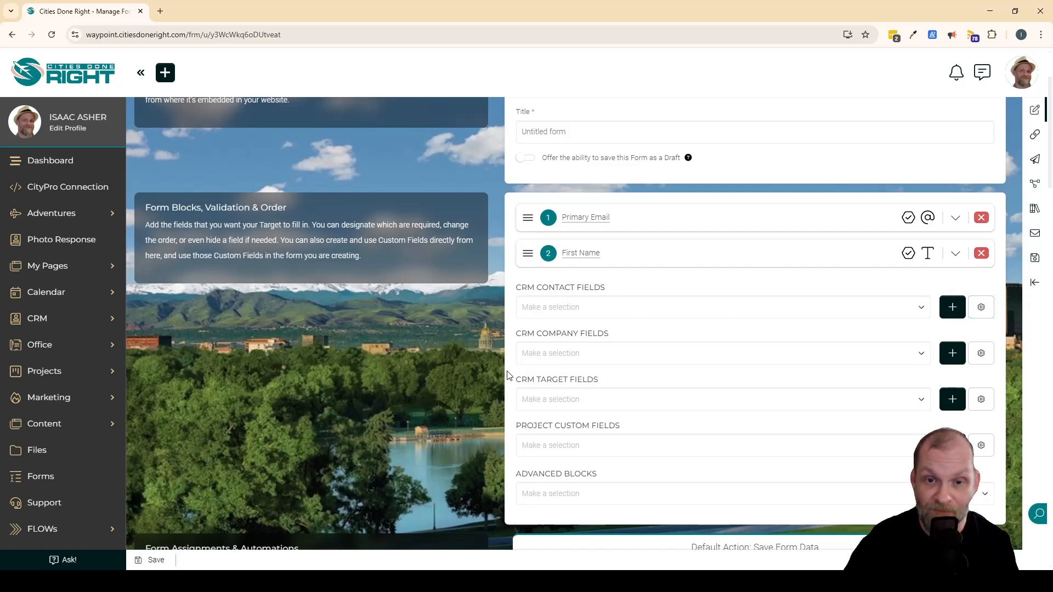
pyautogui.scroll(-6, 508, 376)
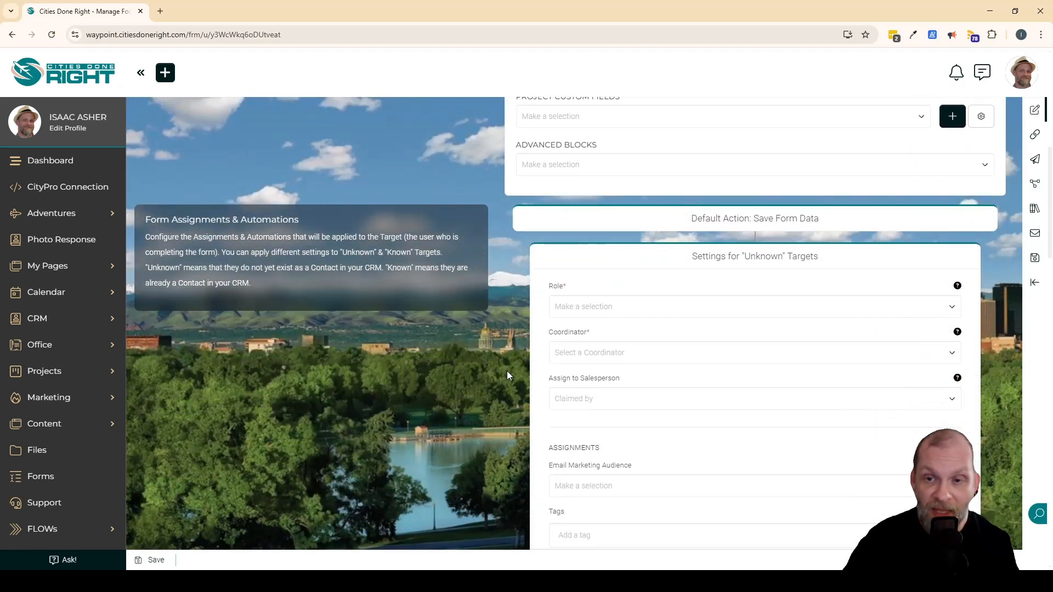
pyautogui.scroll(-3, 507, 371)
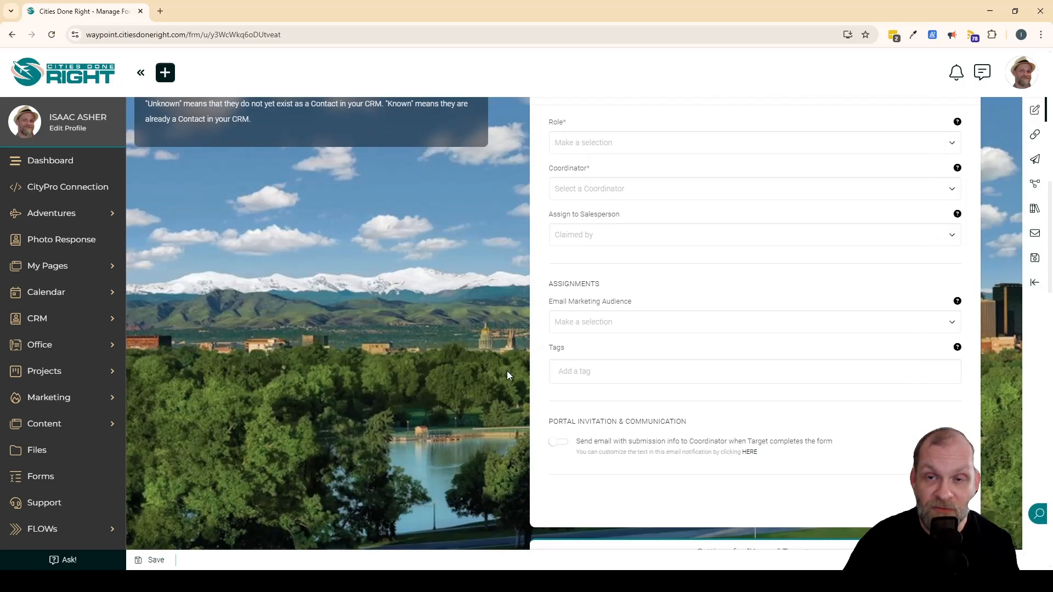
pyautogui.scroll(1, 507, 371)
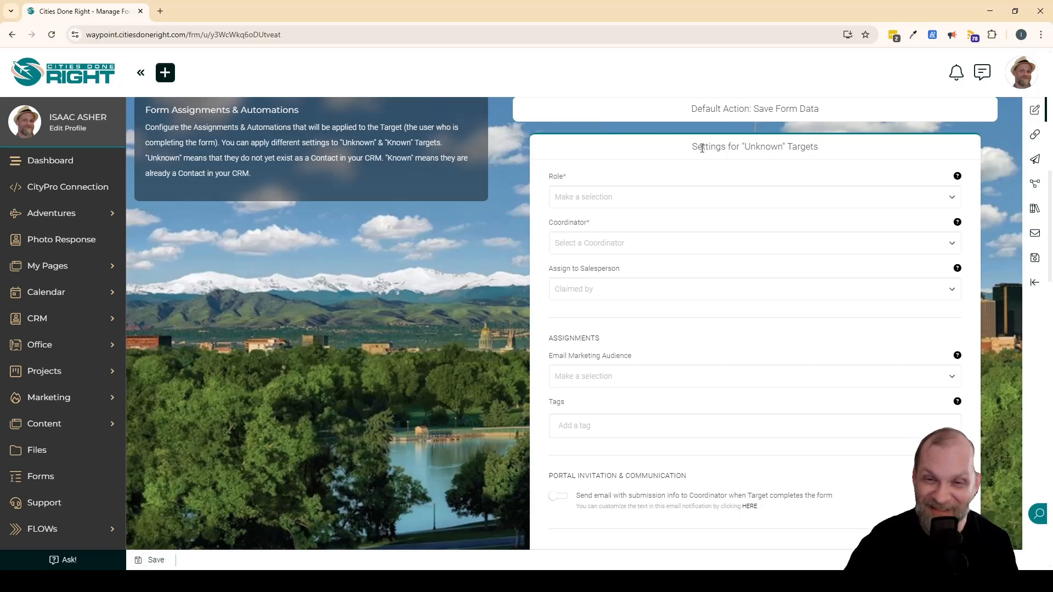
pyautogui.moveTo(690, 147); pyautogui.dragTo(825, 156)
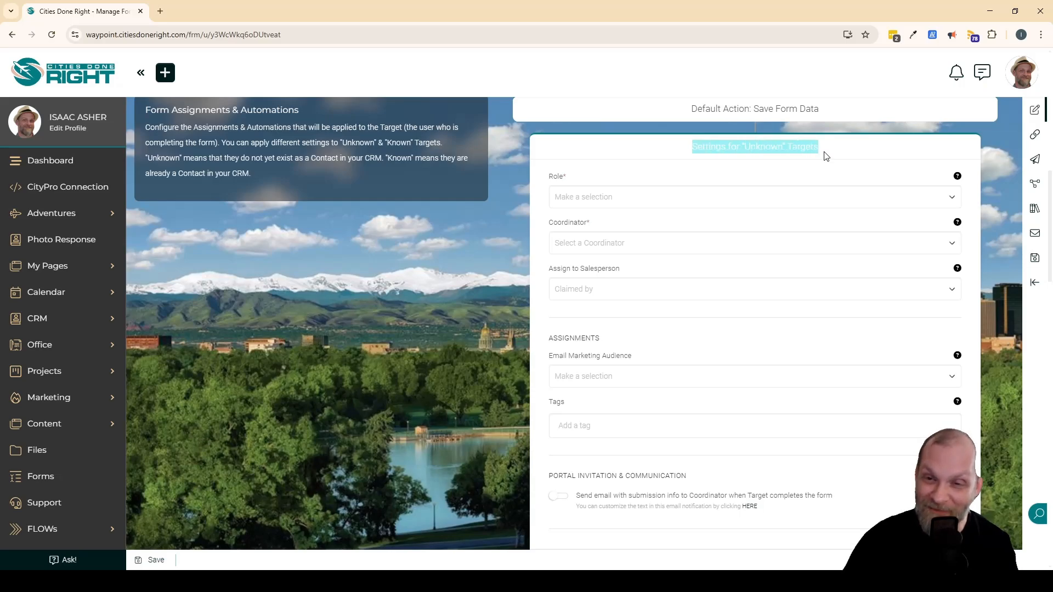
pyautogui.click(802, 143)
pyautogui.doubleClick(761, 146)
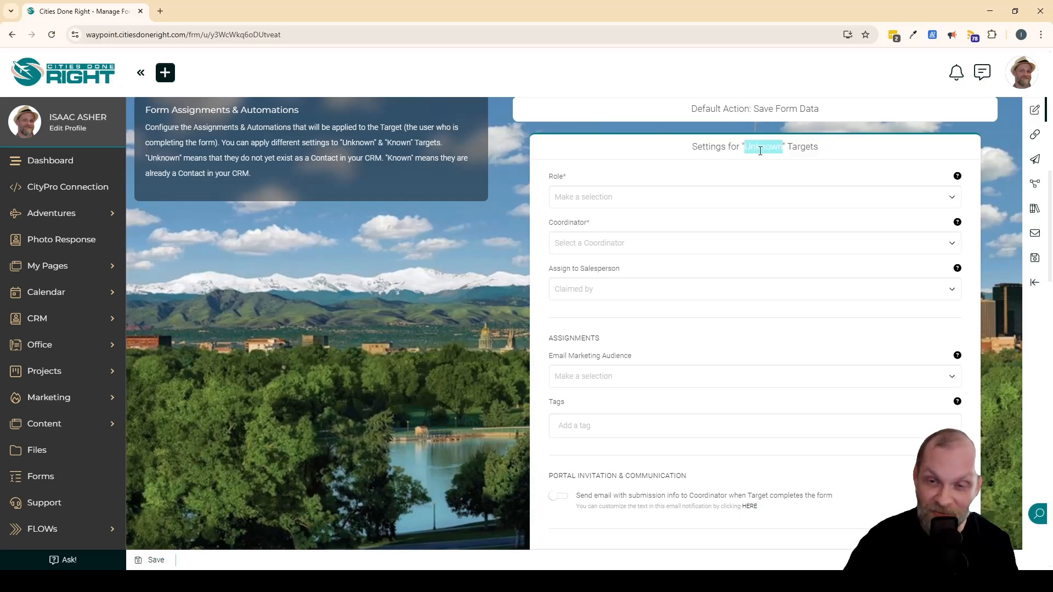
pyautogui.click(765, 146)
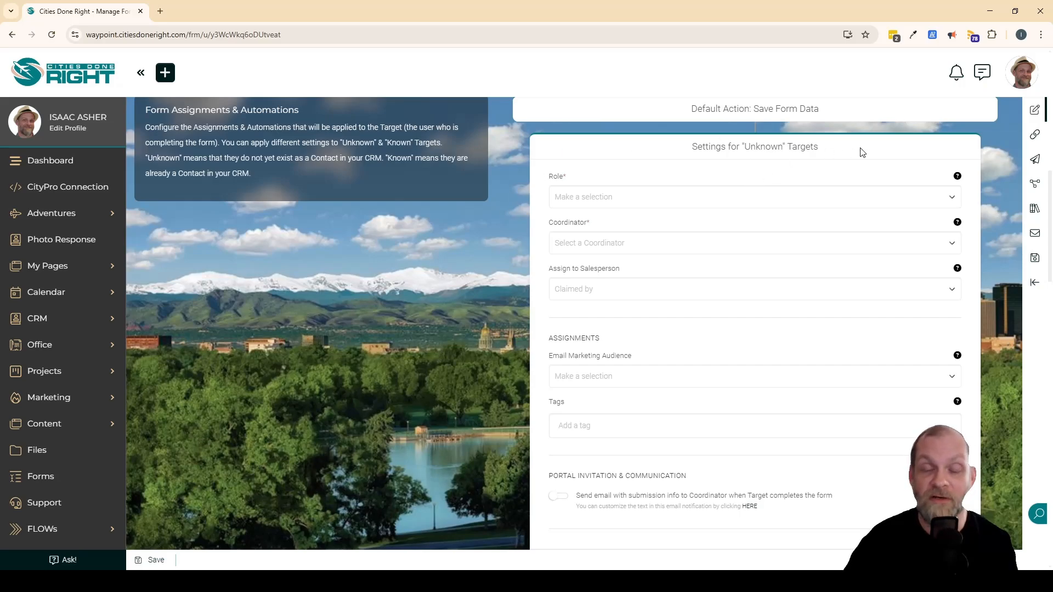
# Review the form's settings for "Known" Targets, including role changes, assignments and document generators.
pyautogui.scroll(-1, 711, 247)
pyautogui.scroll(-1, 712, 247)
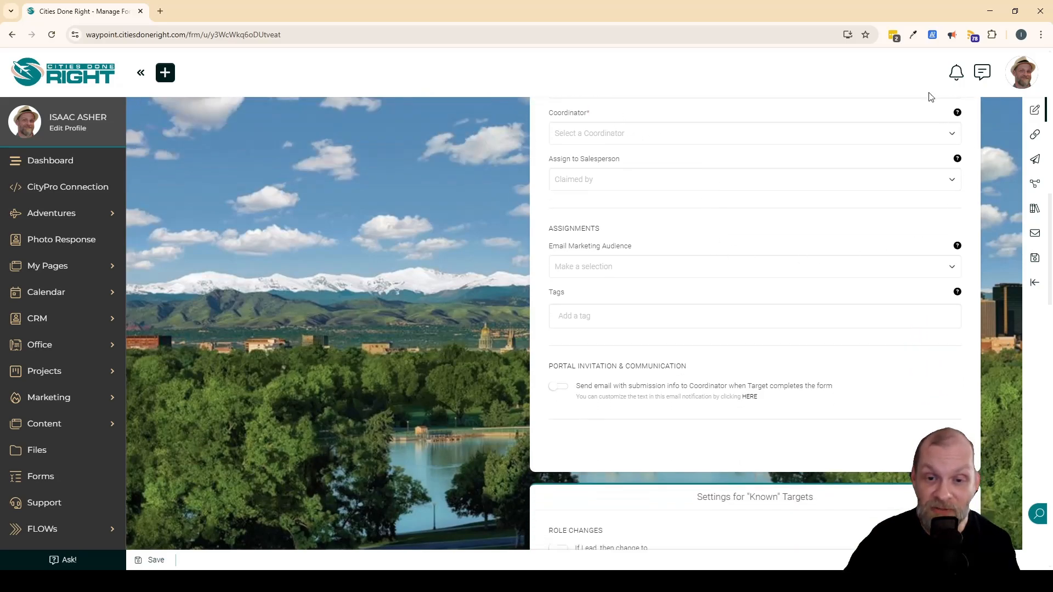
pyautogui.scroll(2, 747, 329)
pyautogui.scroll(-8, 484, 335)
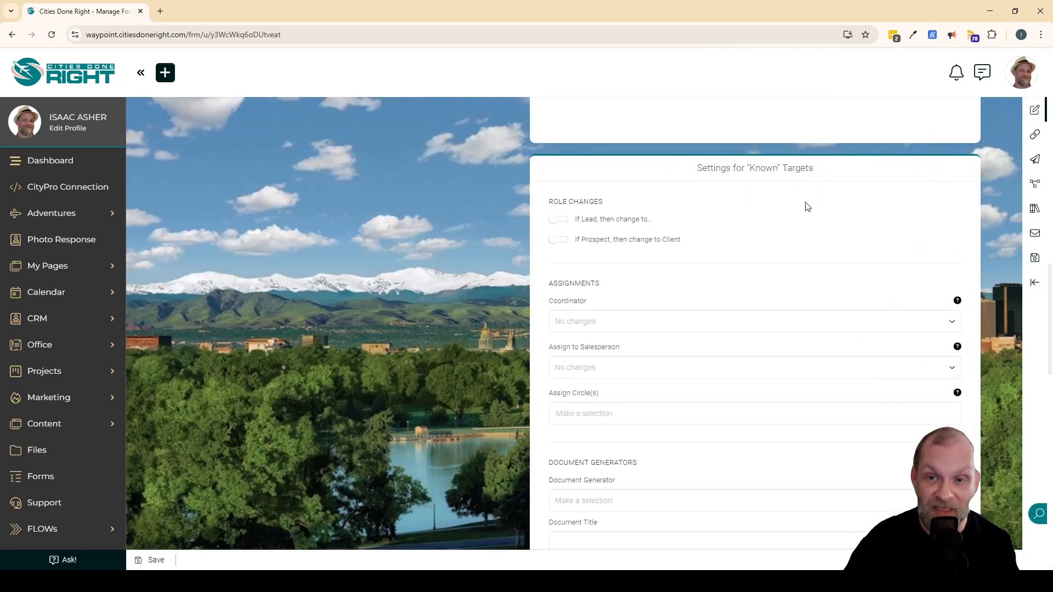
# Review the assignment, document and project generator settings for "Known" Targets, and return to the "Unknown" Targets settings.
pyautogui.doubleClick(764, 169)
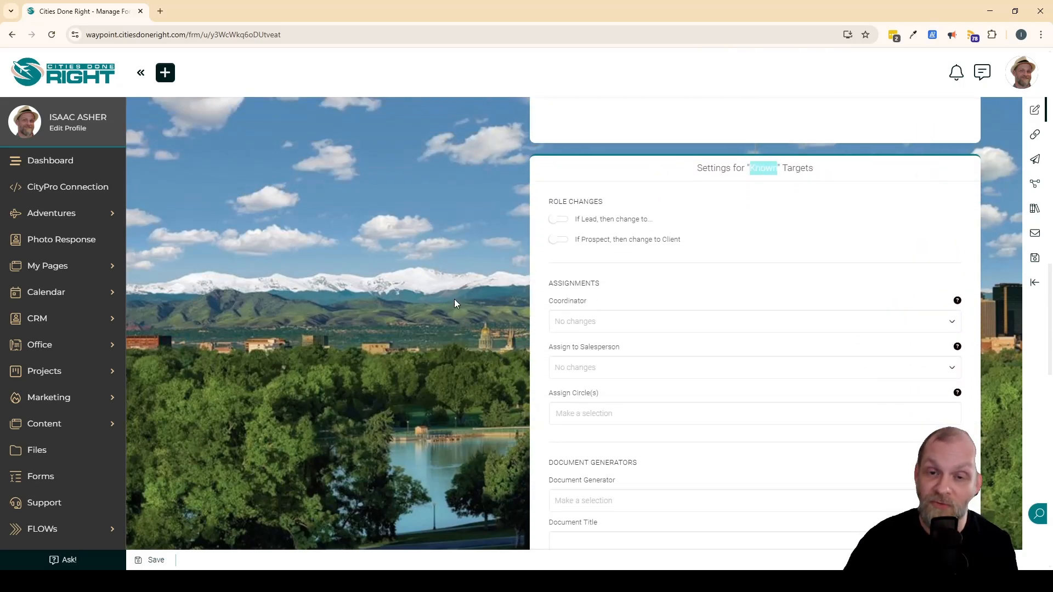
pyautogui.click(467, 267)
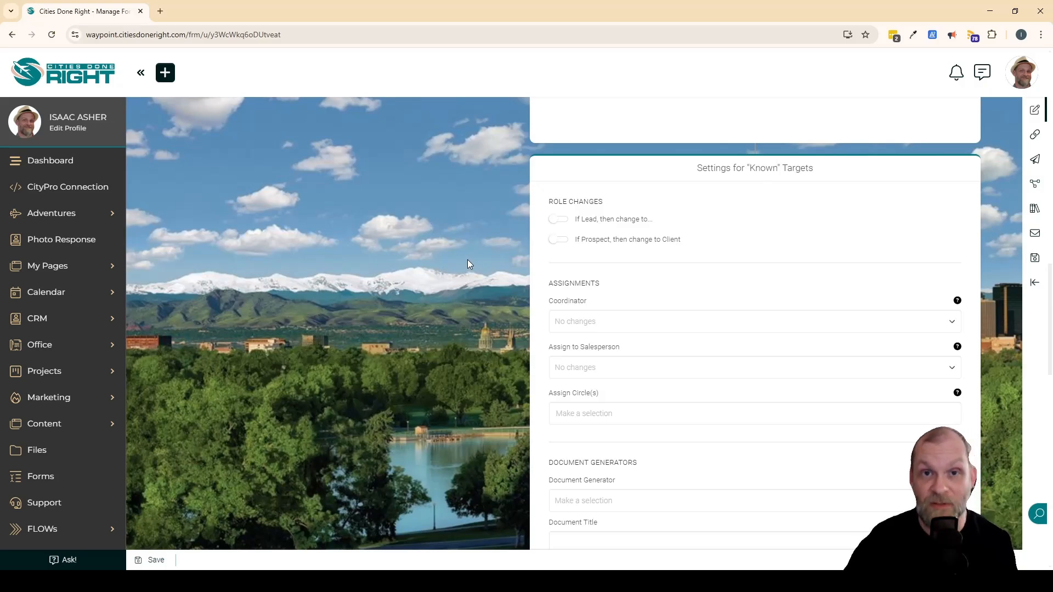
pyautogui.scroll(-4, 650, 281)
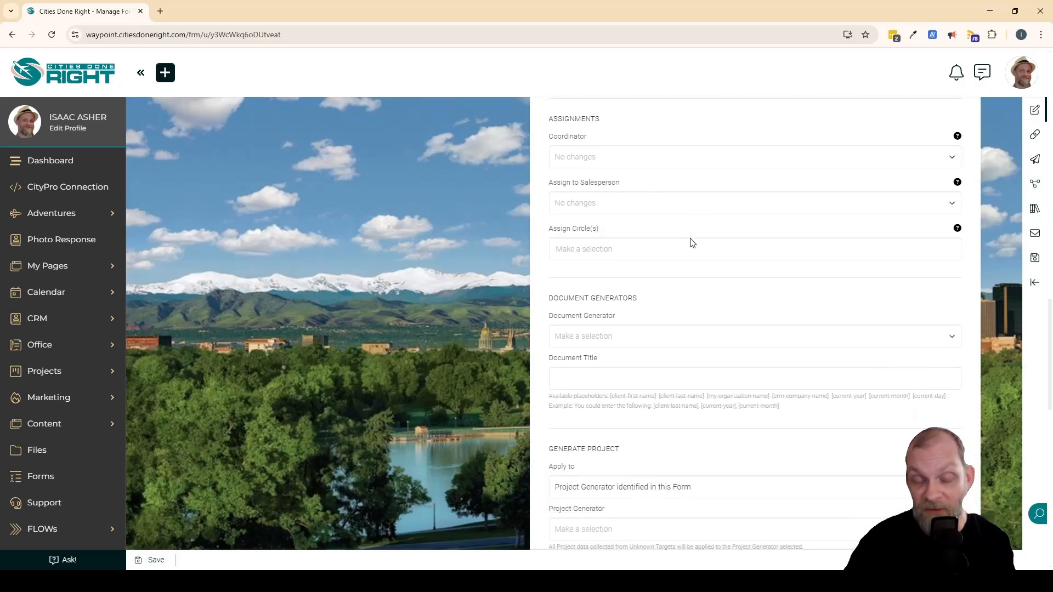
pyautogui.scroll(-5, 695, 239)
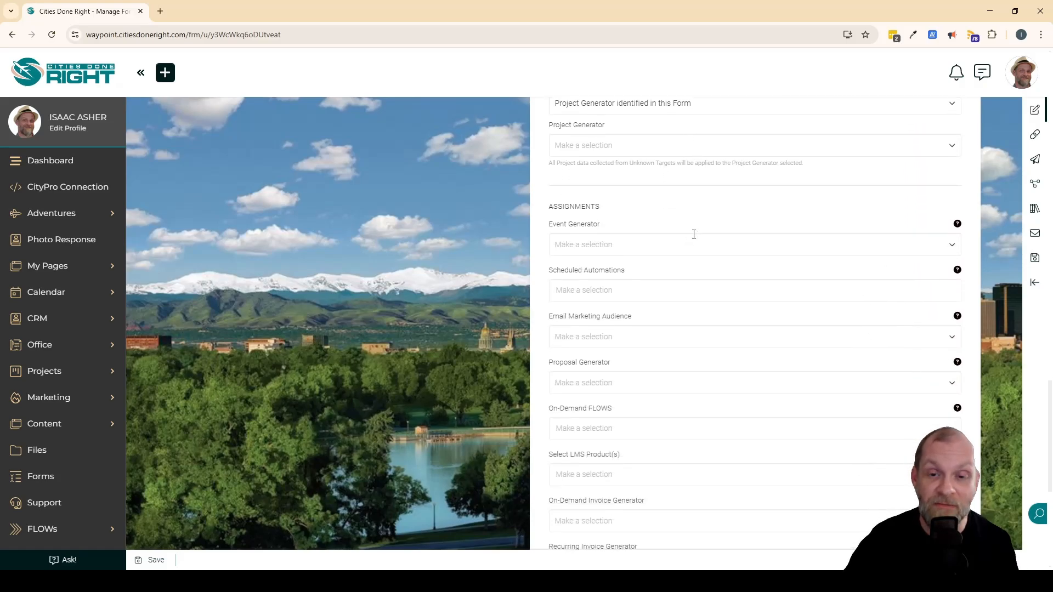
pyautogui.scroll(10, 694, 239)
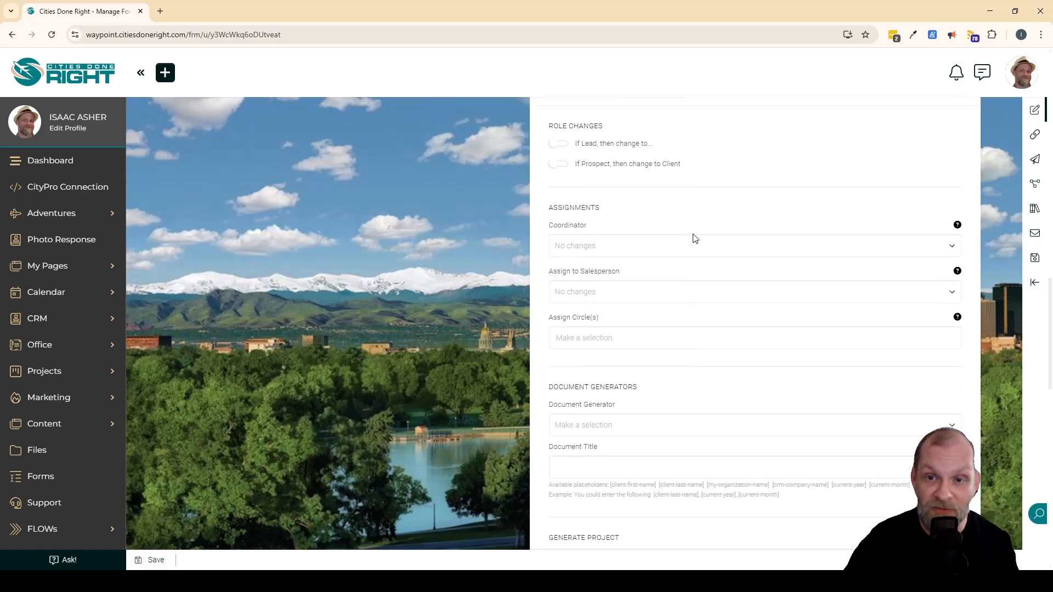
pyautogui.scroll(6, 694, 239)
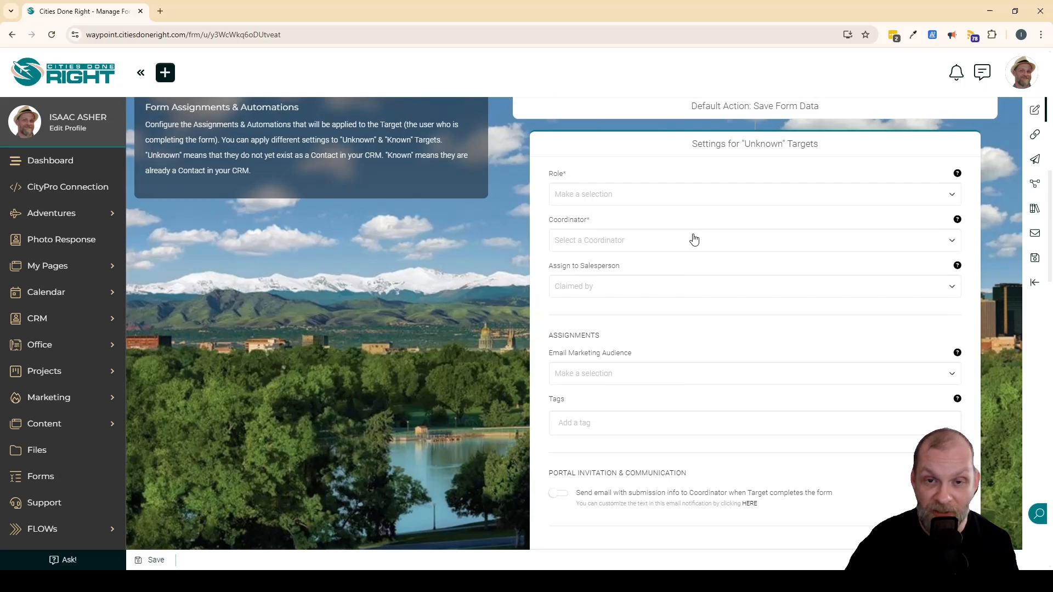
pyautogui.scroll(-1, 694, 239)
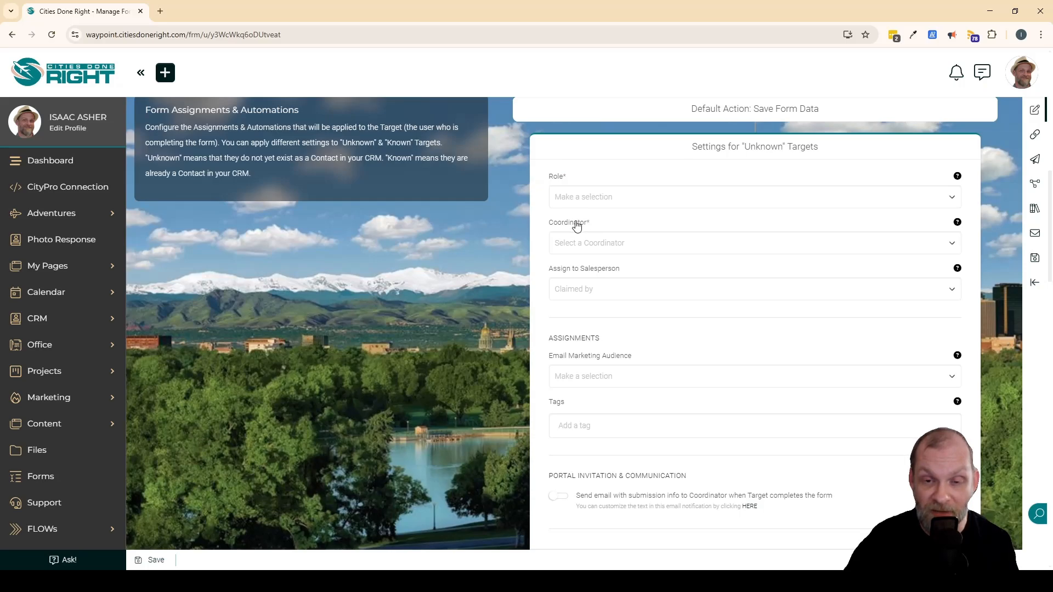
# Look over the available roles for "Unknown" Targets and set the role to Prospect.
pyautogui.click(617, 202)
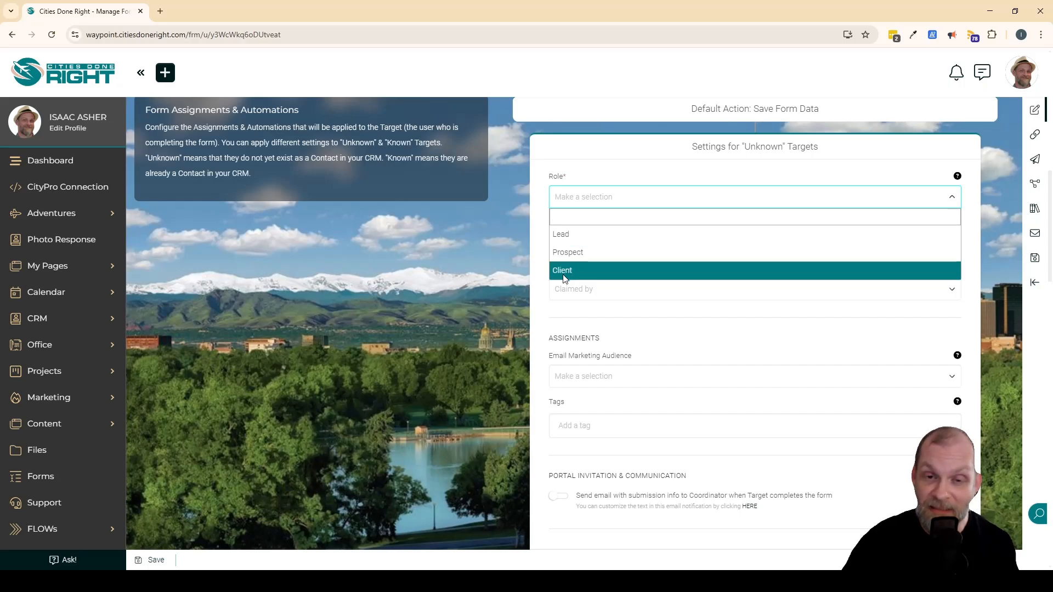
pyautogui.click(499, 267)
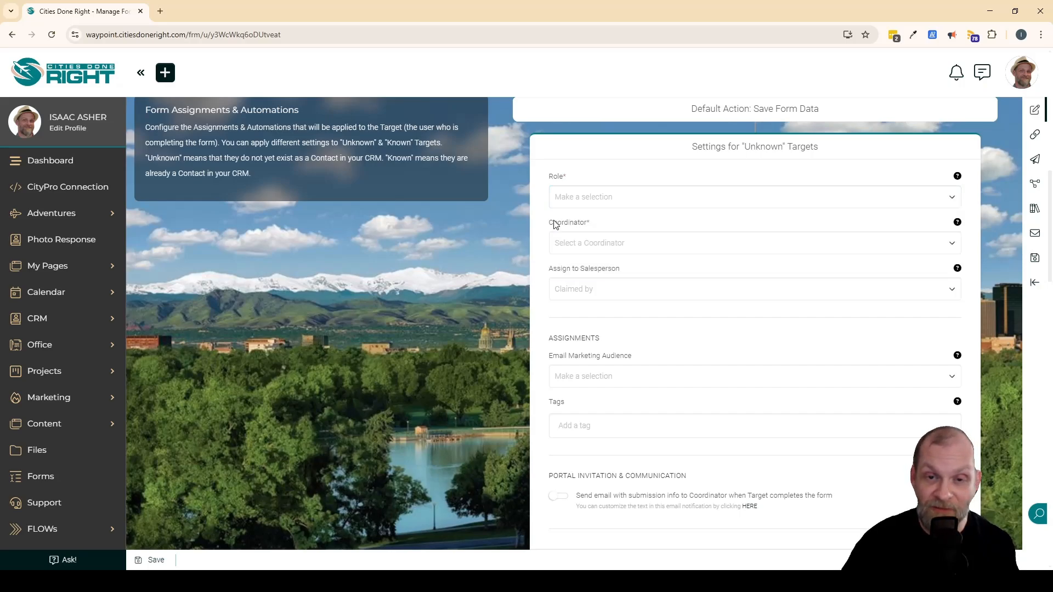
pyautogui.click(585, 197)
pyautogui.click(555, 248)
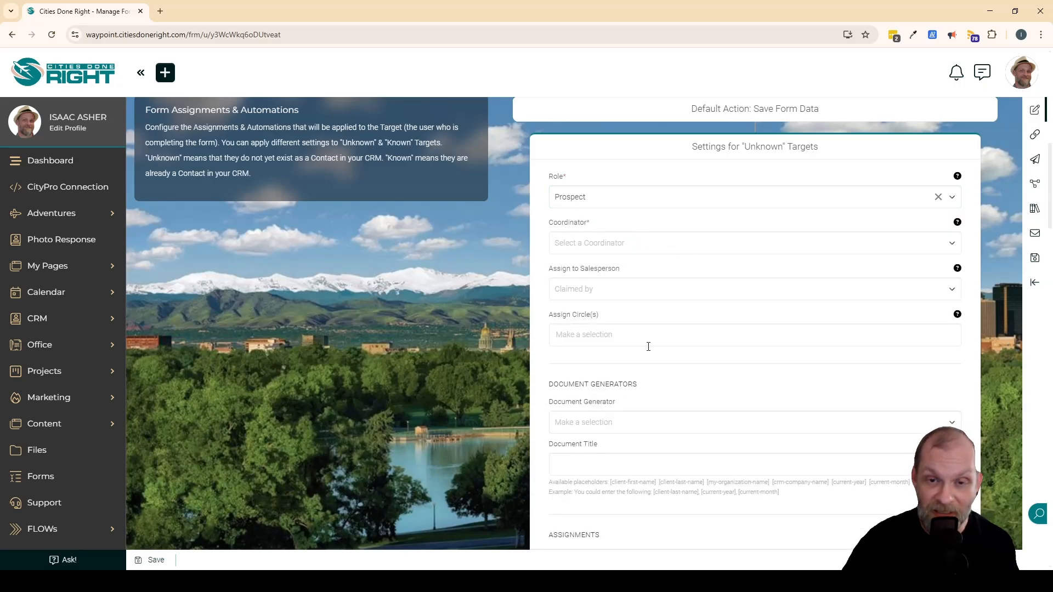
# Change the "Unknown" Targets role to Client and review the project, assignment and generator settings offered for it.
pyautogui.click(616, 199)
pyautogui.click(568, 256)
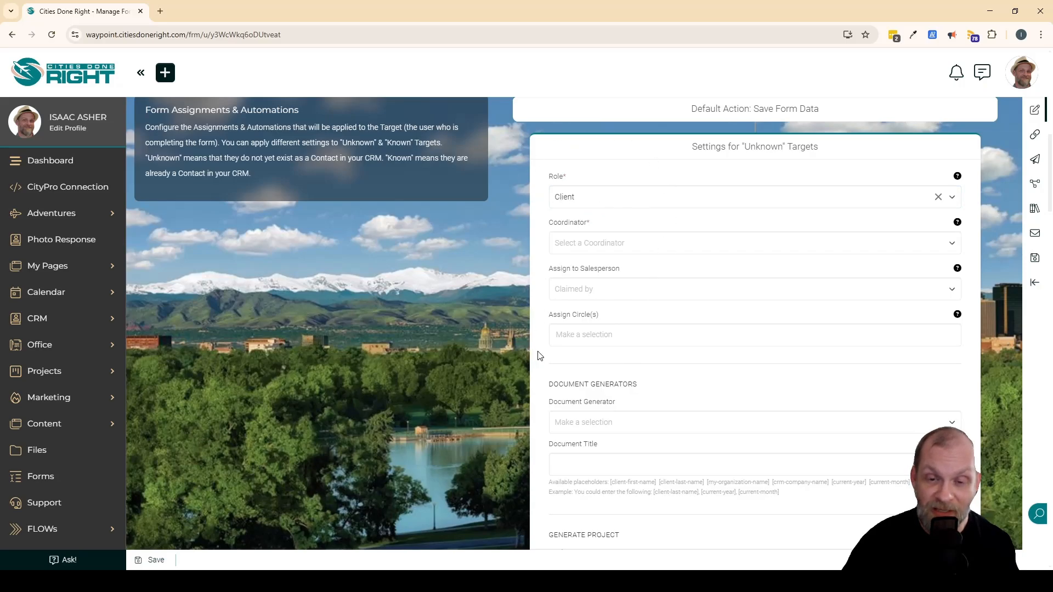
pyautogui.scroll(-5, 663, 329)
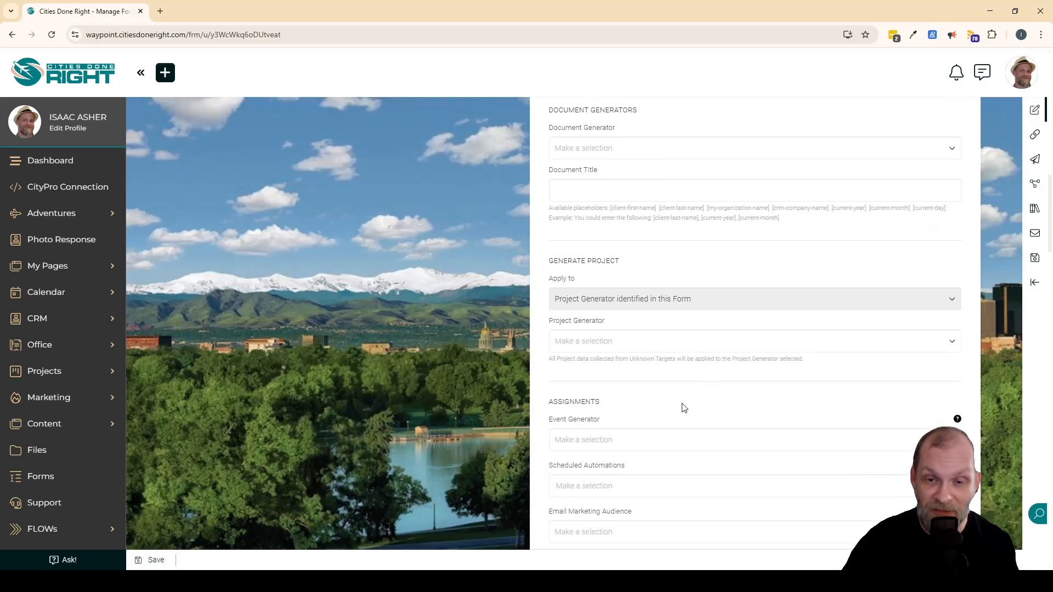
pyautogui.scroll(-8, 655, 293)
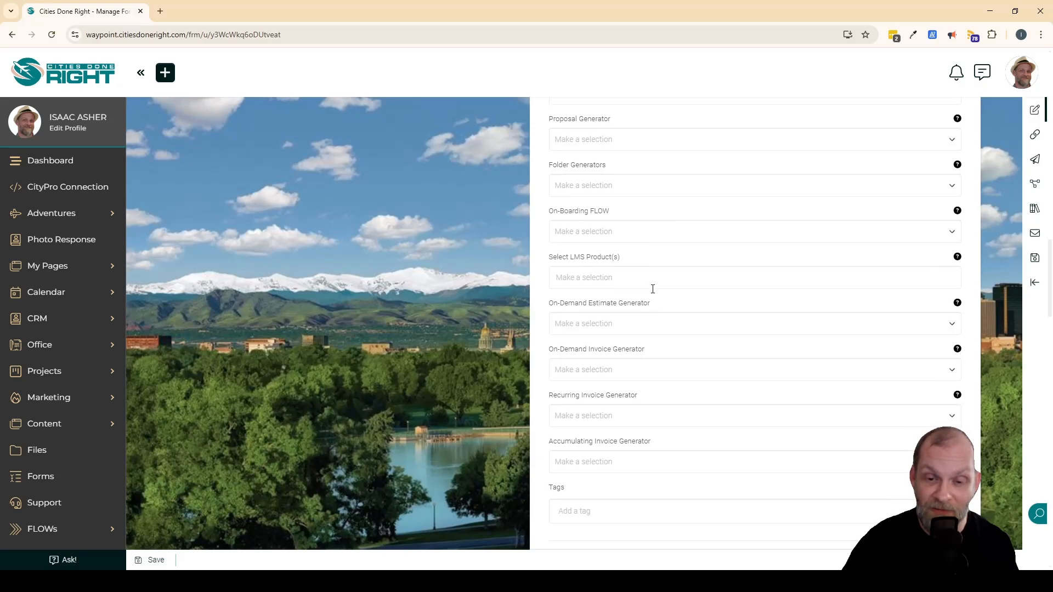
pyautogui.scroll(13, 653, 289)
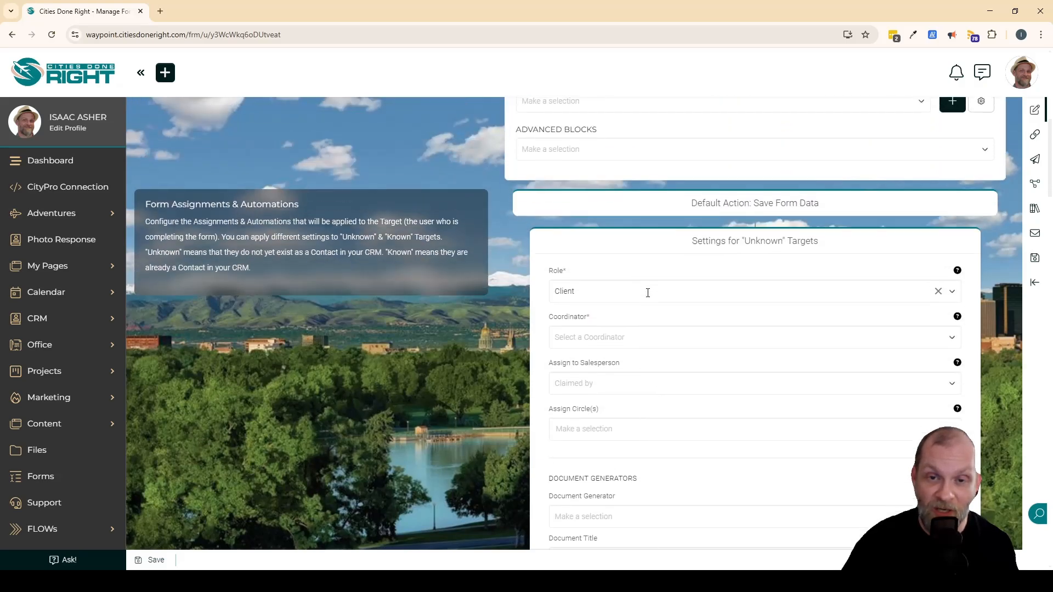
# Switch the "Unknown" Targets role to Lead and review the assignment and communication settings offered for it.
pyautogui.click(585, 307)
pyautogui.click(580, 346)
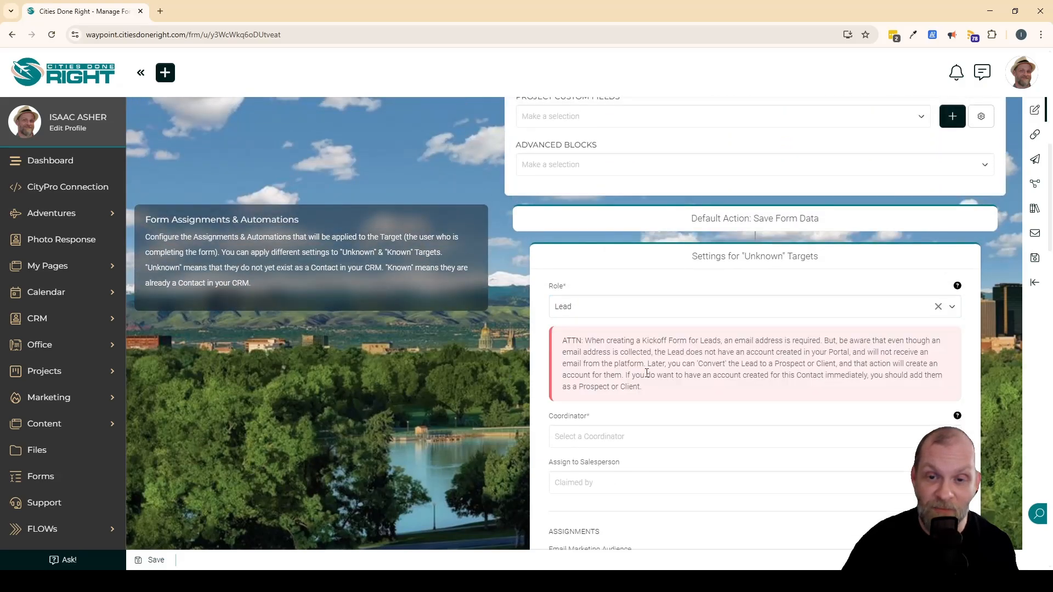
pyautogui.scroll(-6, 647, 373)
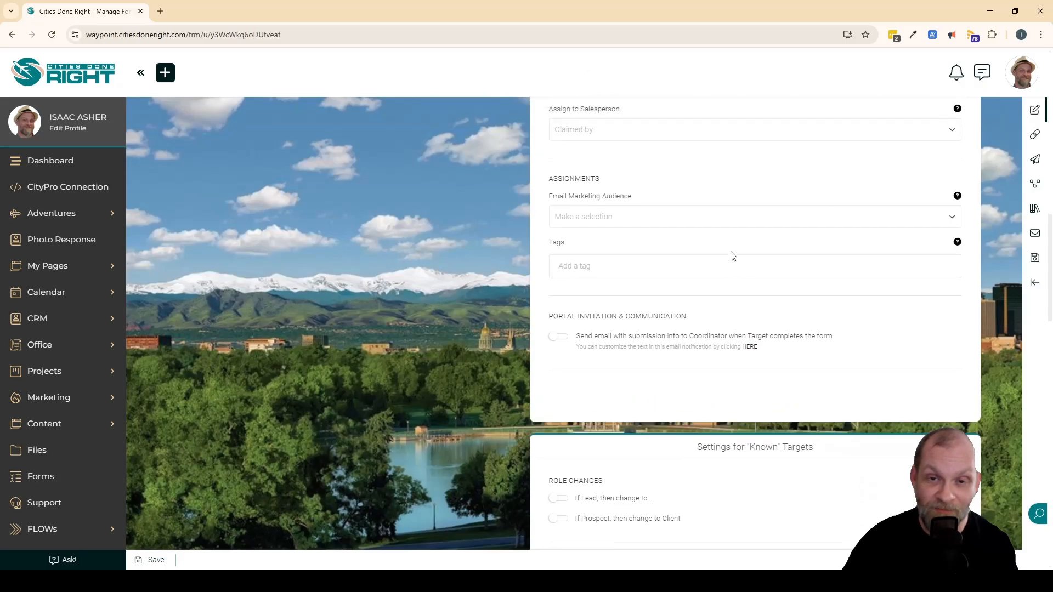
pyautogui.scroll(6, 732, 256)
# Set the "Unknown" Targets role to Client and select a team member as the coordinator.
pyautogui.click(606, 312)
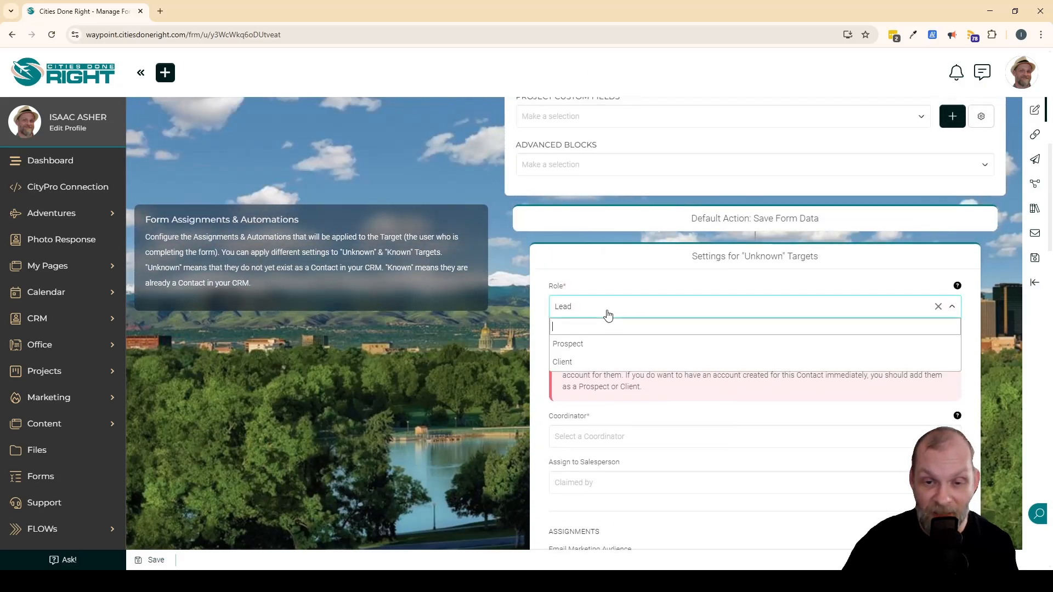
pyautogui.click(569, 362)
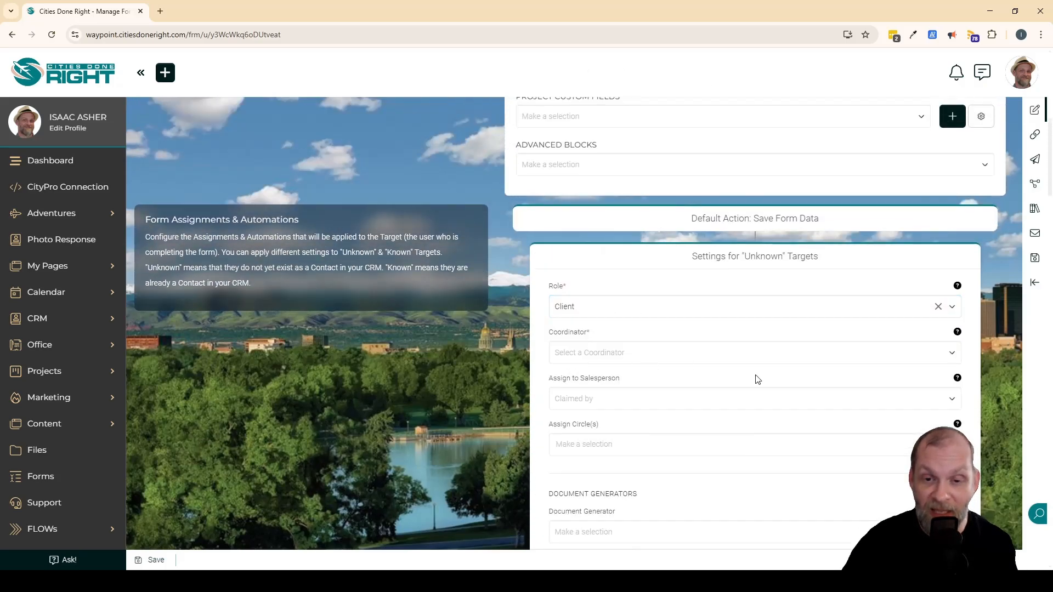
pyautogui.scroll(-5, 667, 441)
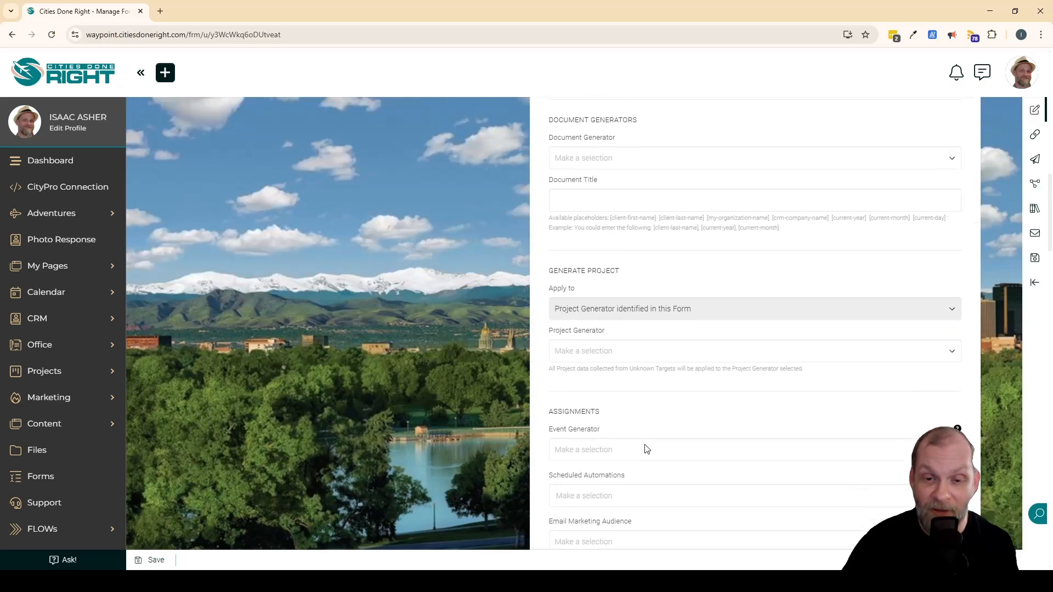
pyautogui.scroll(6, 643, 446)
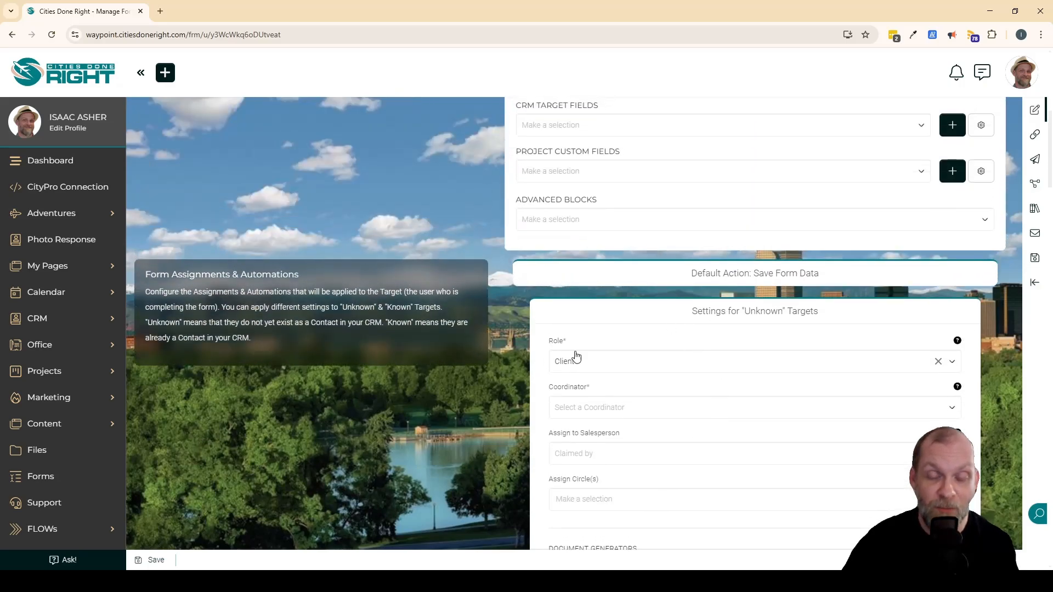
pyautogui.click(622, 409)
pyautogui.click(592, 455)
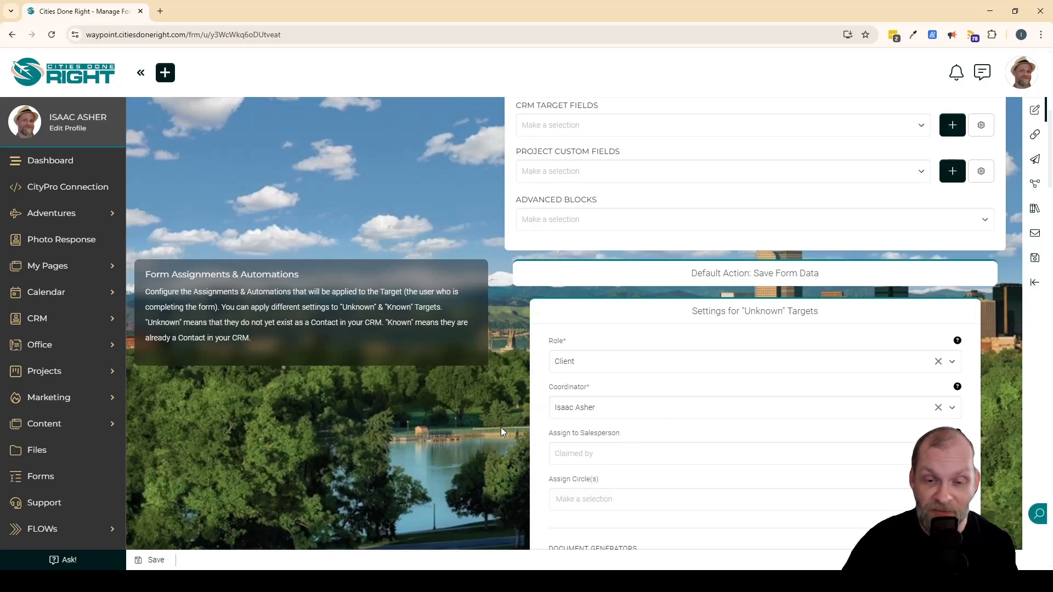
# Examine the salesperson, circle, document generator and project generator settings for "Unknown" Targets, and check the Assign Circle(s) choices without selecting any.
pyautogui.scroll(-8, 730, 434)
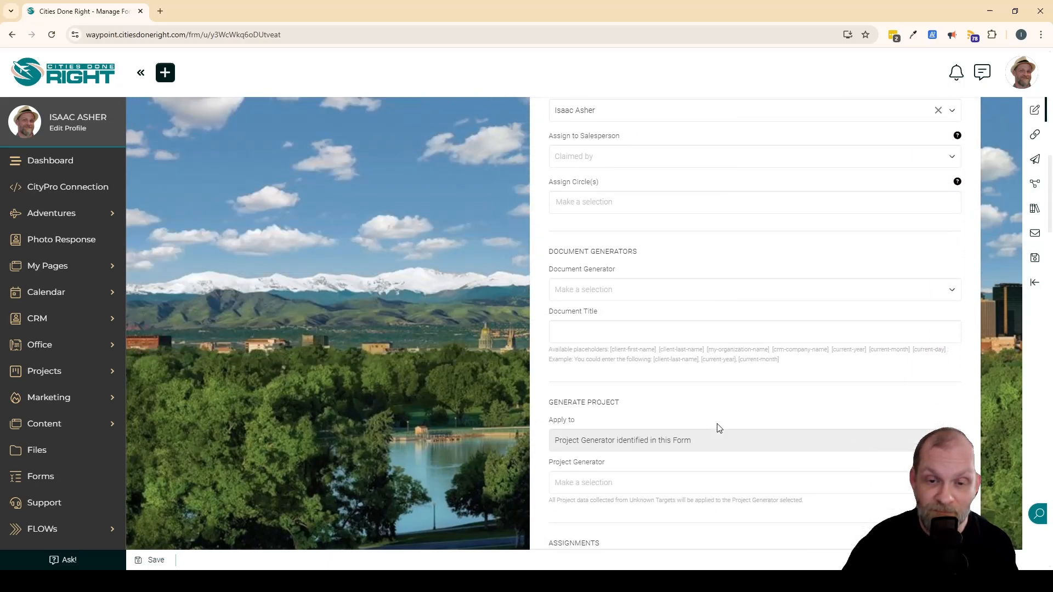
pyautogui.scroll(-3, 719, 428)
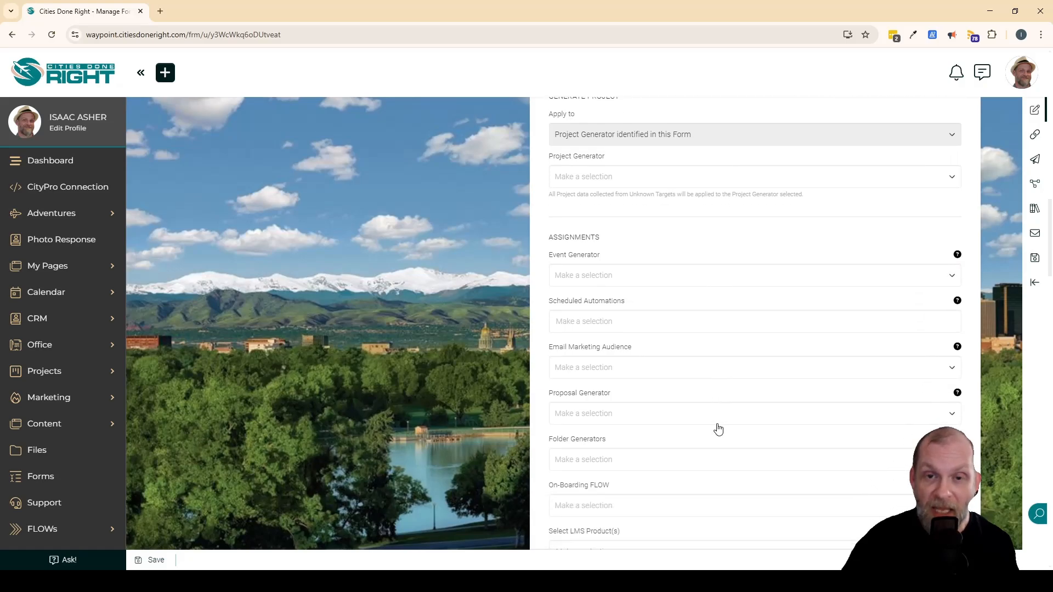
pyautogui.scroll(2, 718, 429)
pyautogui.scroll(5, 718, 428)
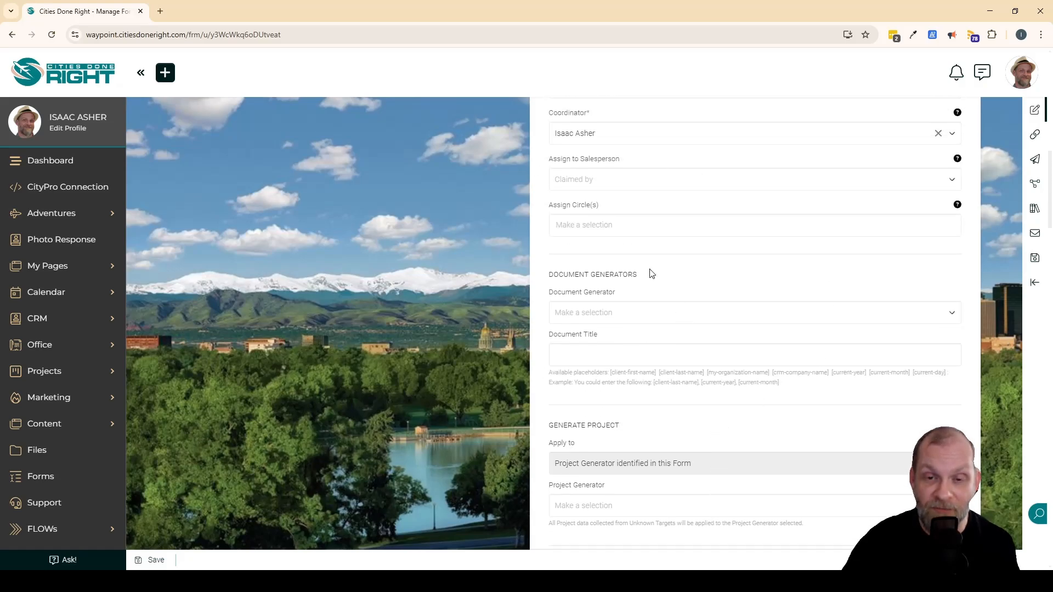
pyautogui.scroll(1, 616, 237)
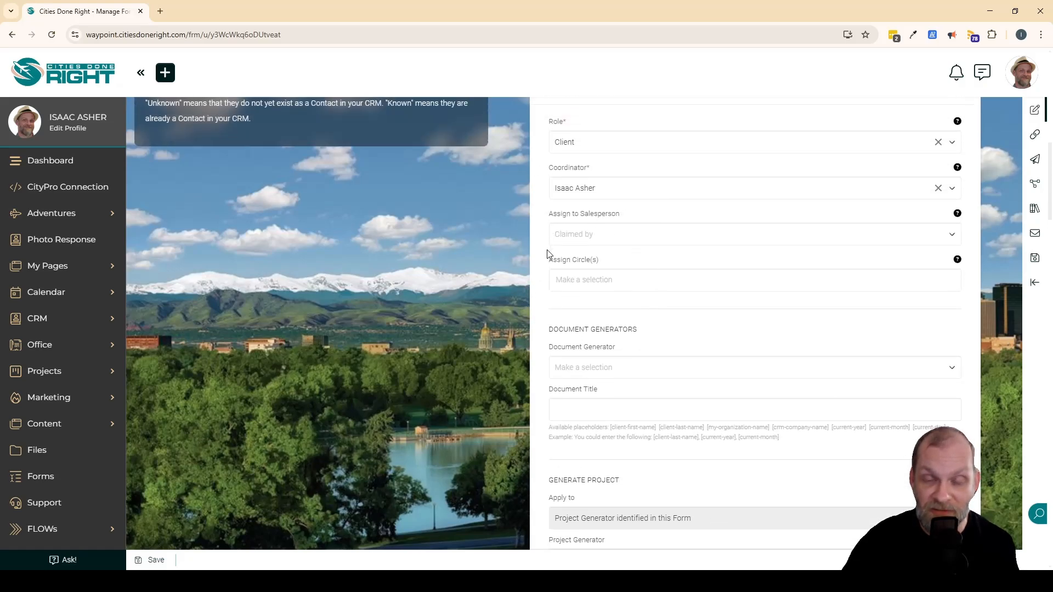
pyautogui.scroll(-1, 598, 328)
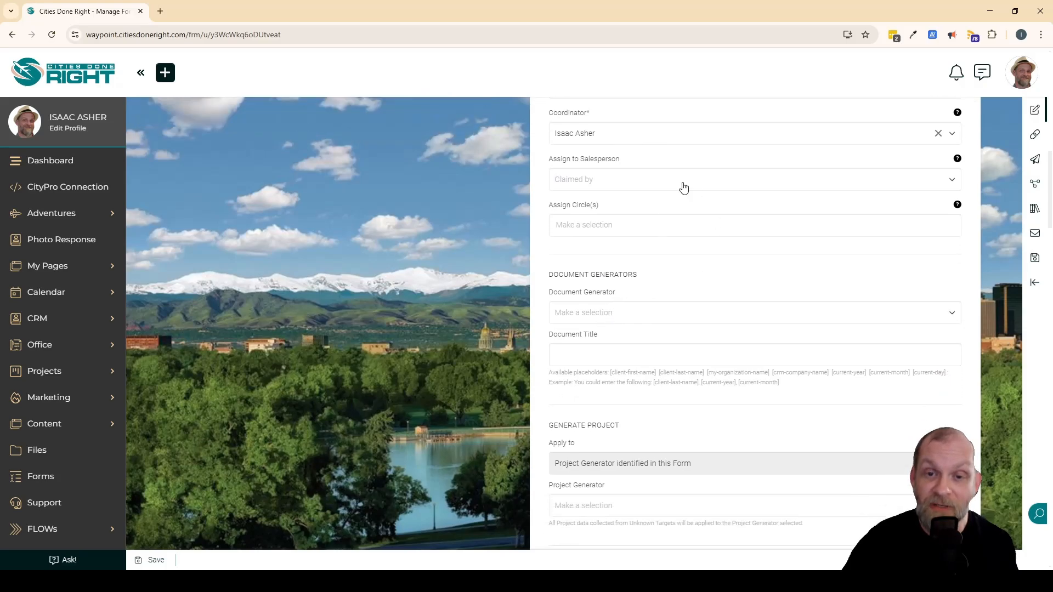
pyautogui.click(691, 226)
pyautogui.click(690, 227)
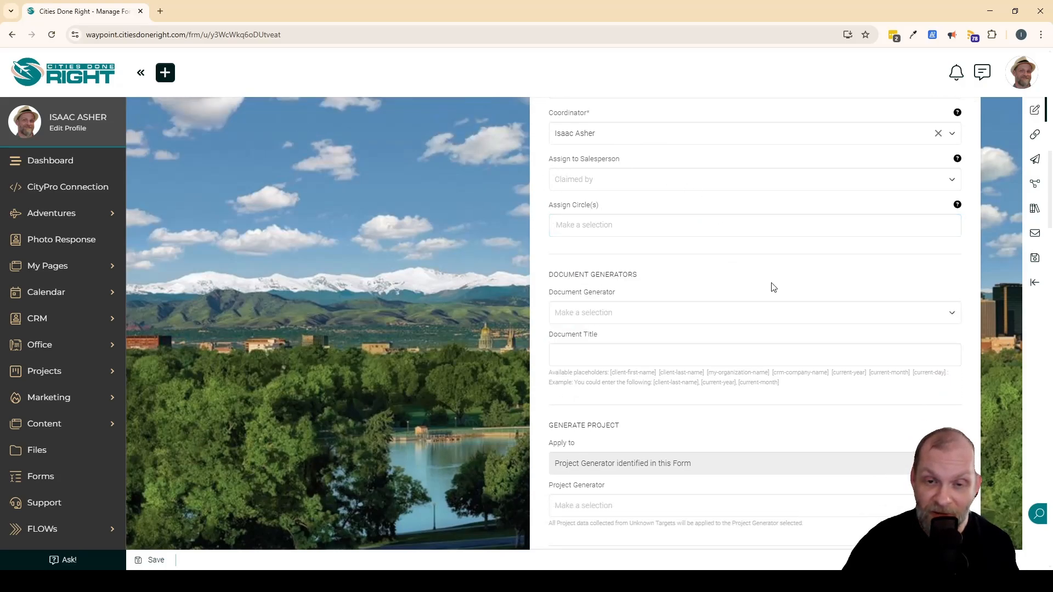
# Review the "Unknown" Targets assignments, from event generator and scheduled automations through folder, FLOW, estimate and invoice generators to tags.
pyautogui.scroll(-2, 773, 288)
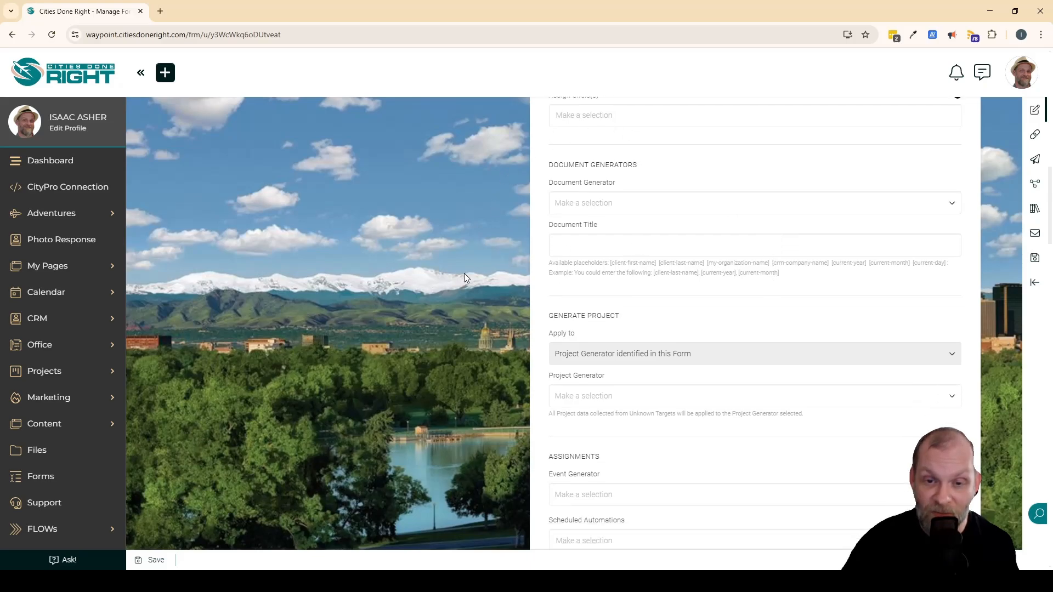
pyautogui.scroll(-6, 482, 298)
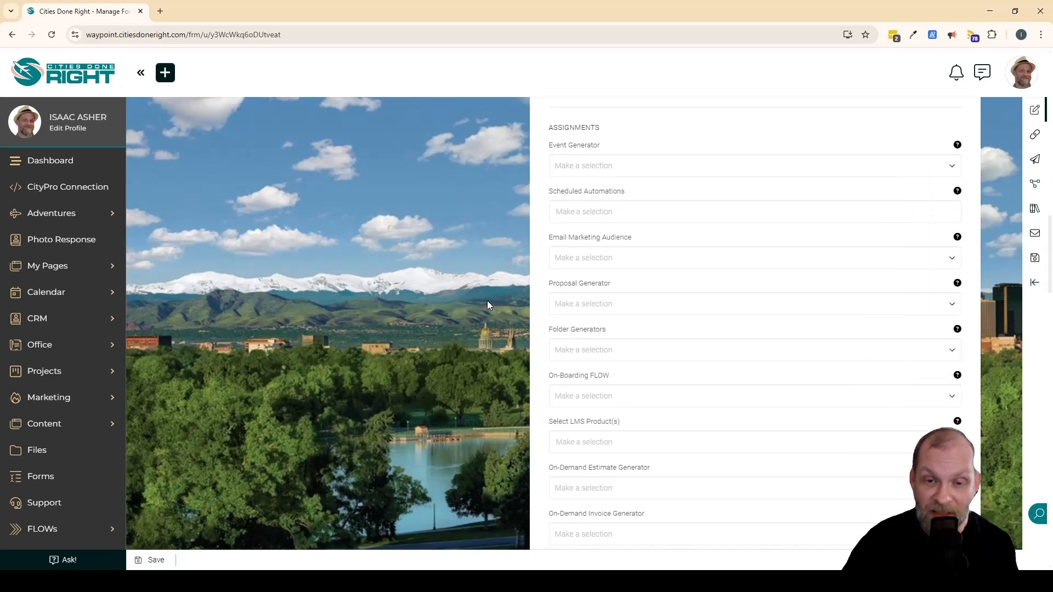
pyautogui.scroll(-5, 640, 468)
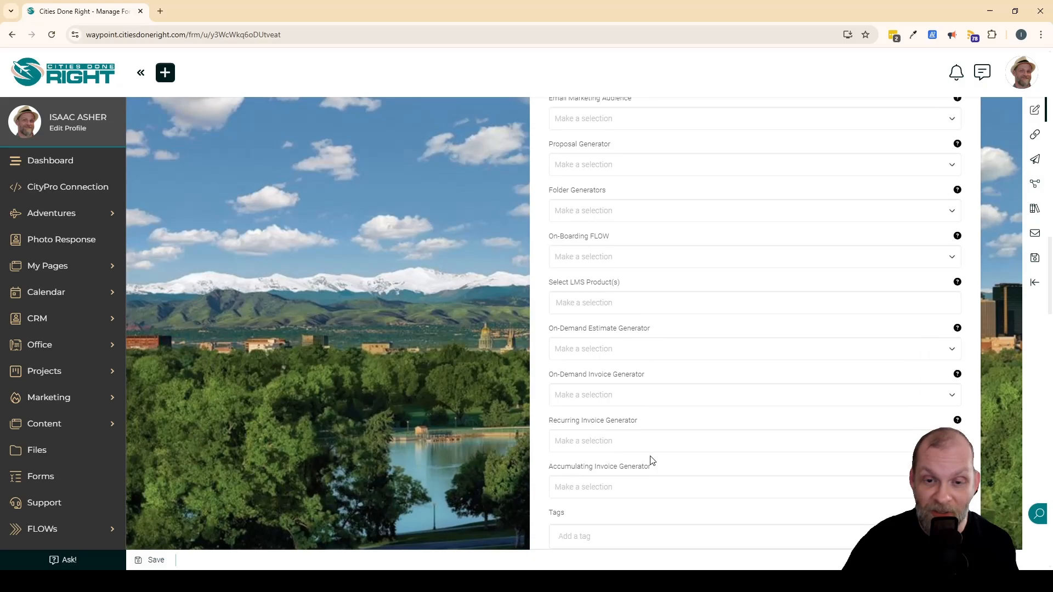
pyautogui.scroll(5, 639, 356)
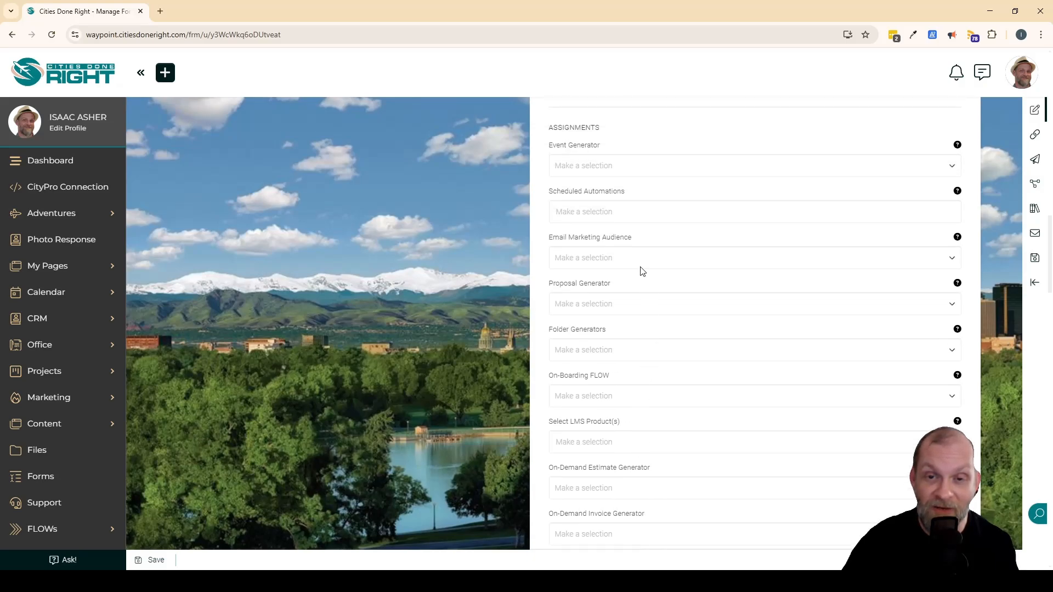
pyautogui.scroll(-2, 630, 244)
pyautogui.scroll(-4, 633, 251)
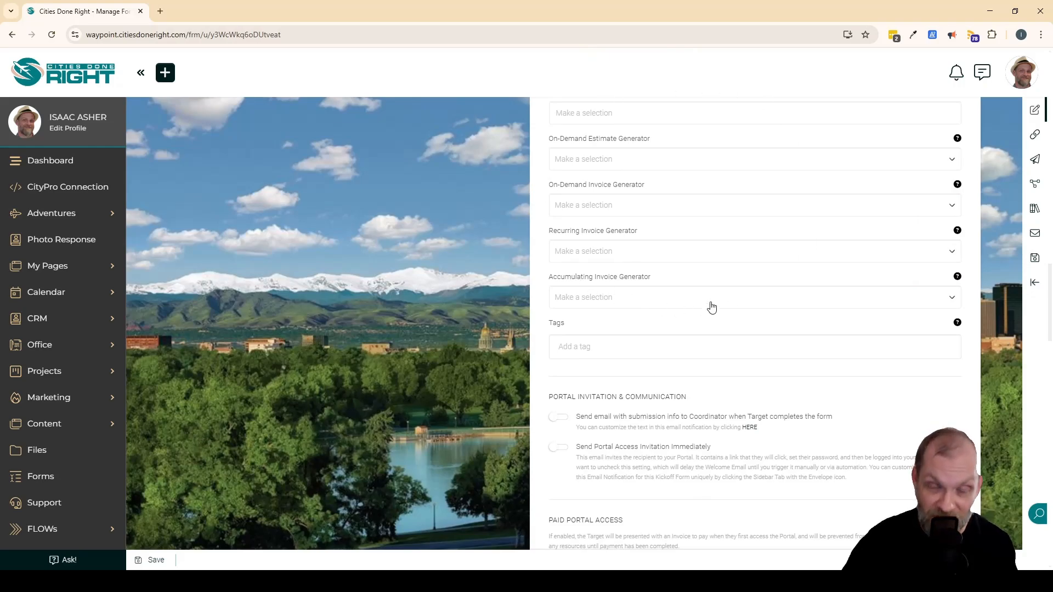
# Enable the submission info email to the Coordinator and the immediate Portal Access Invitation for "Unknown" Targets.
pyautogui.scroll(-4, 712, 307)
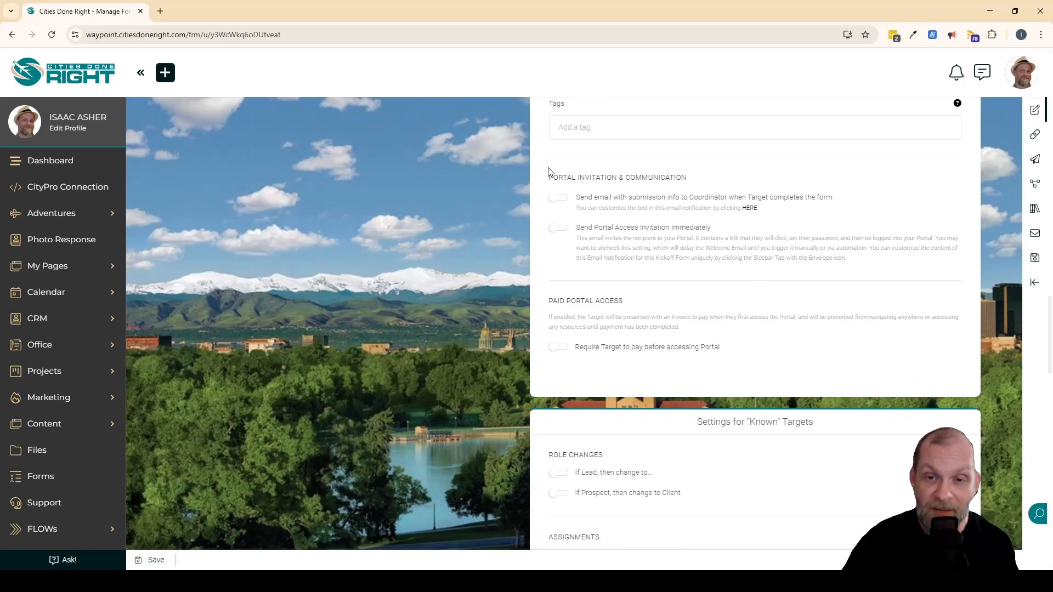
pyautogui.click(558, 198)
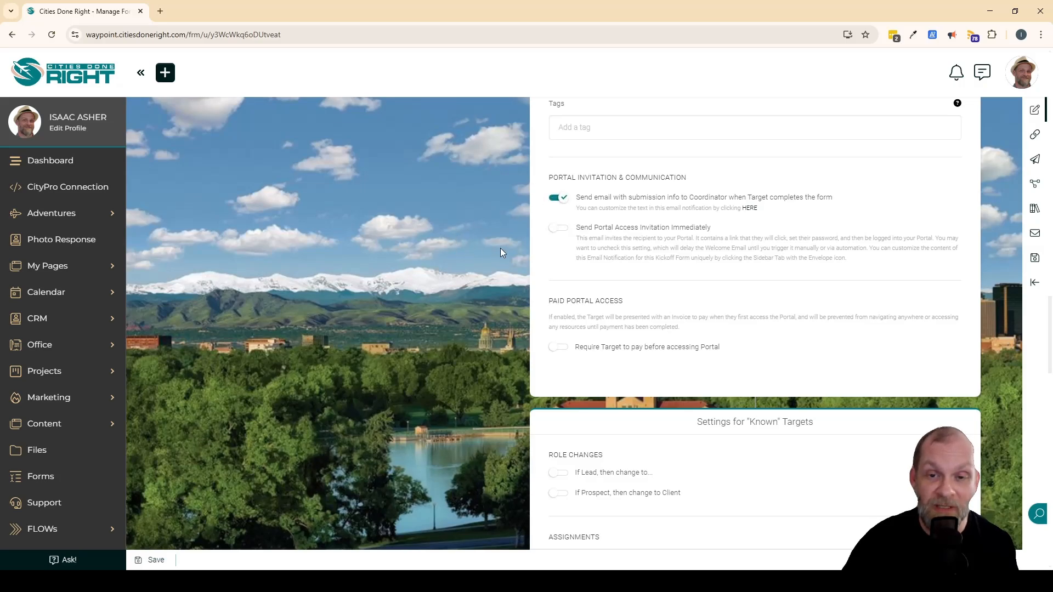
pyautogui.click(559, 232)
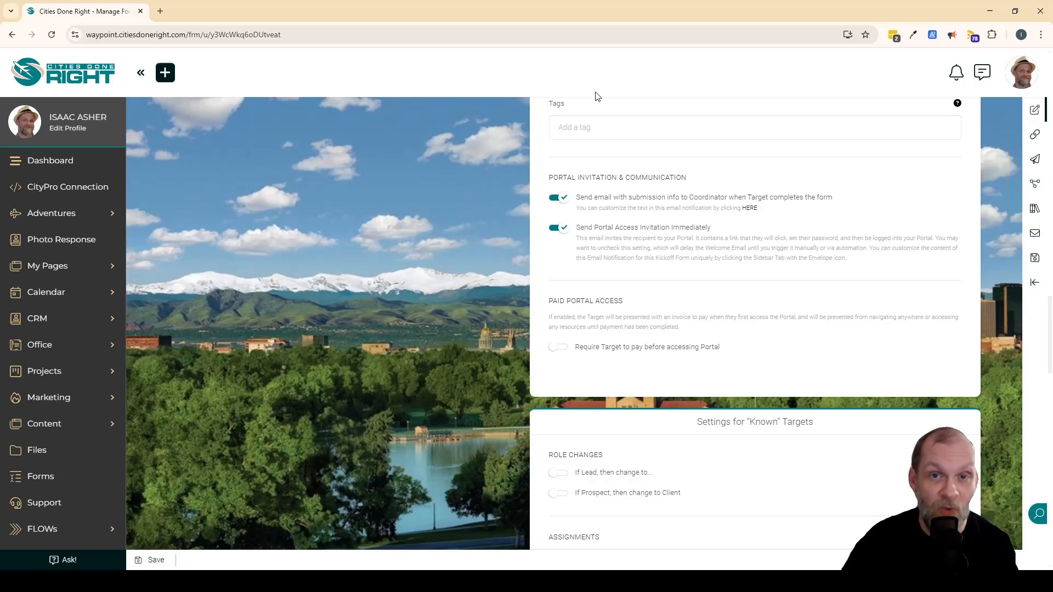
# Preview the paid portal access options for "Unknown" Targets, turning the payment requirement on and back off.
pyautogui.scroll(-2, 502, 251)
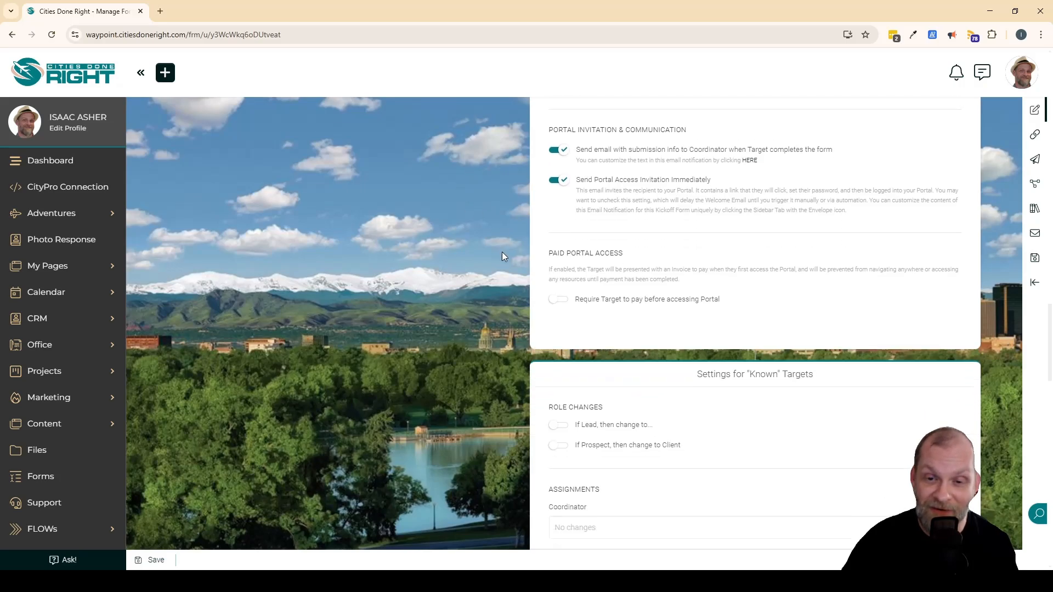
pyautogui.click(560, 241)
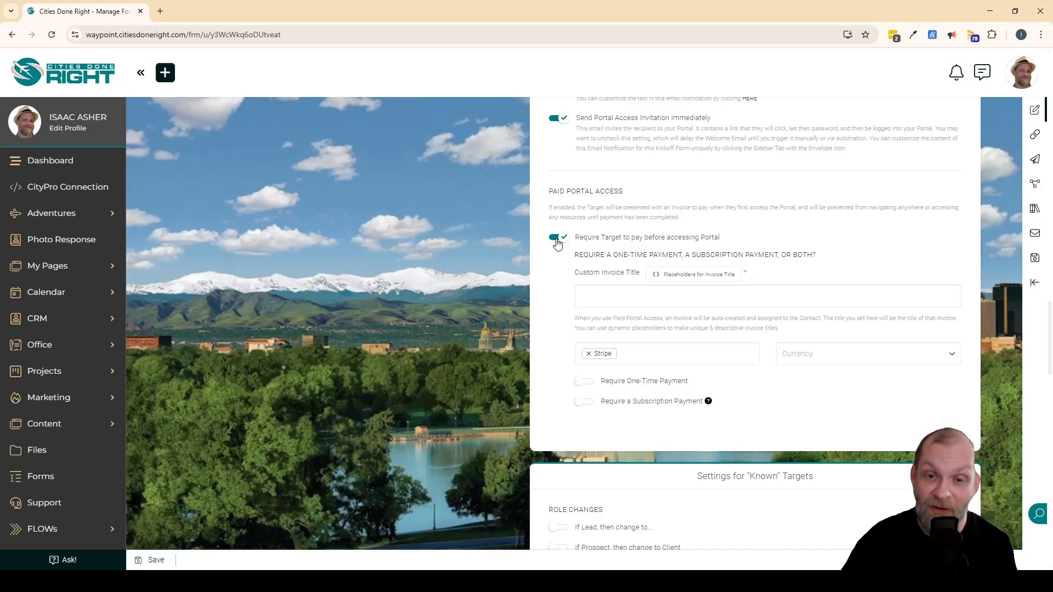
pyautogui.click(564, 242)
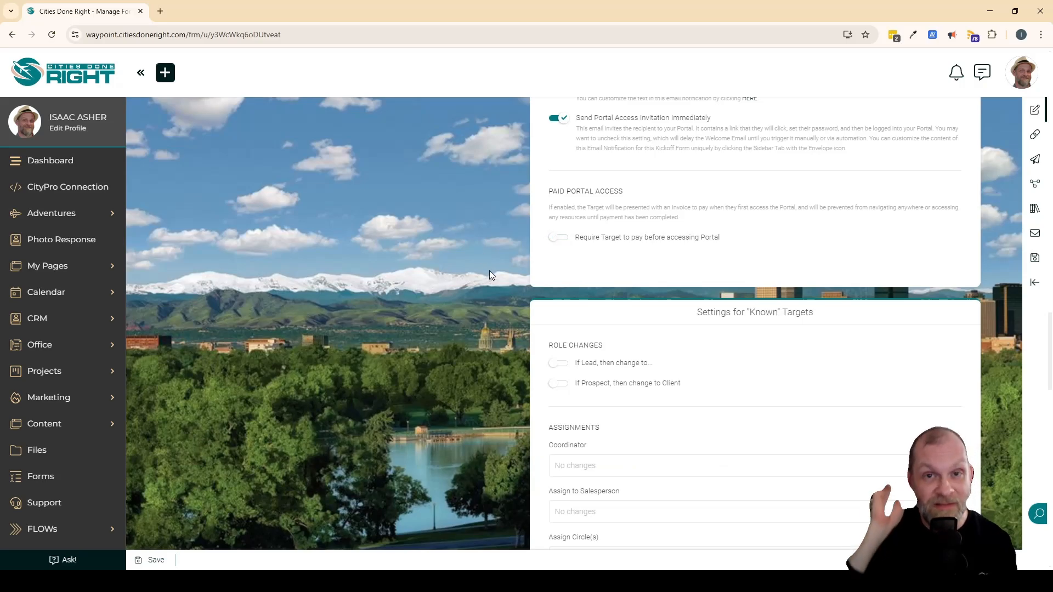
# Enable the "If Lead, then change to..." and "If Prospect, then change to Client" role changes for "Known" Targets, without selecting a new Lead role.
pyautogui.scroll(-3, 535, 271)
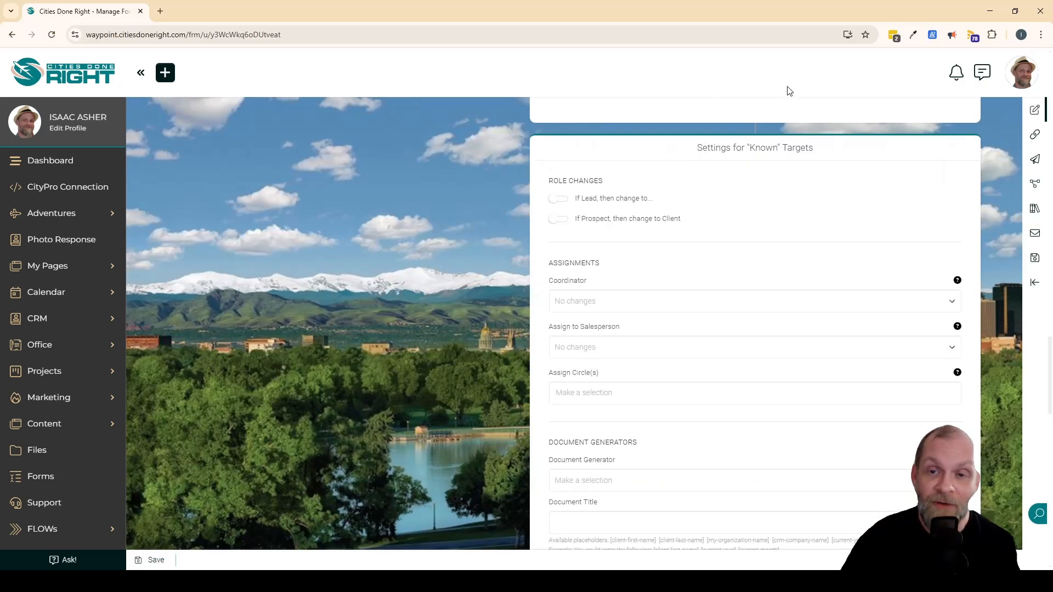
pyautogui.doubleClick(761, 144)
pyautogui.click(482, 235)
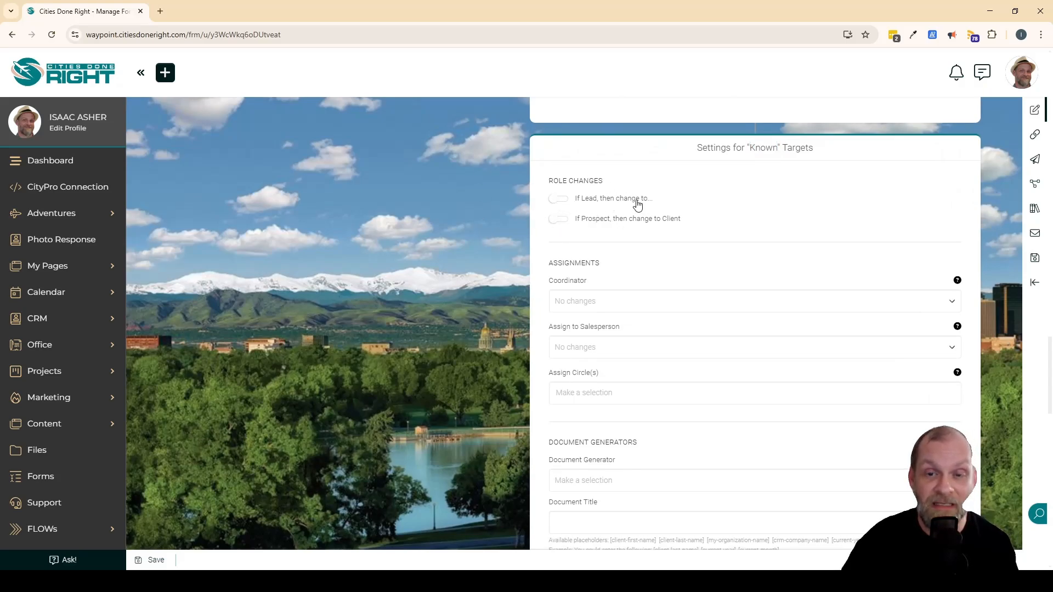
pyautogui.click(556, 200)
pyautogui.click(631, 226)
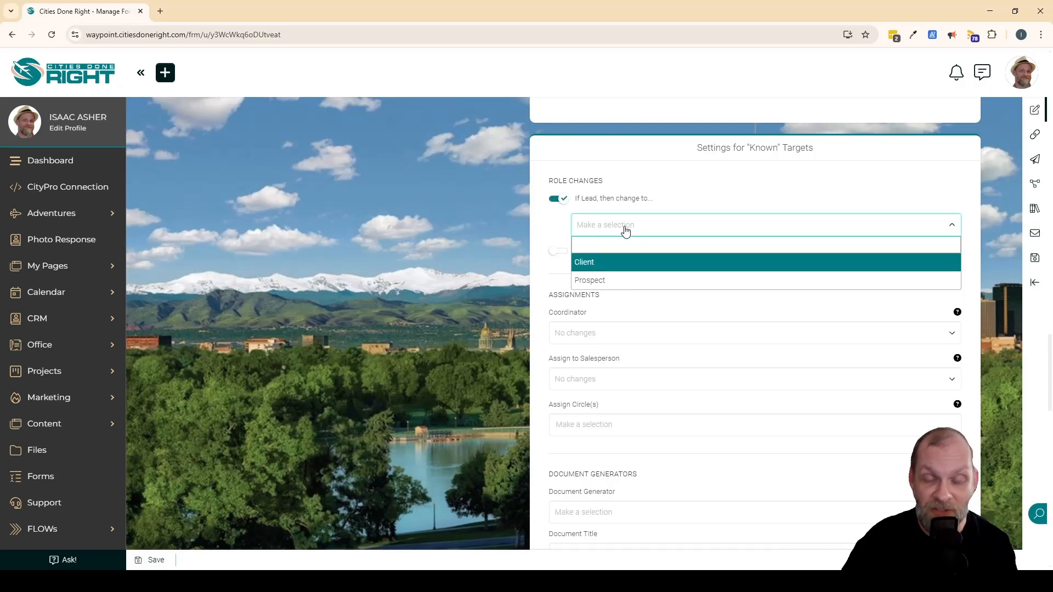
pyautogui.click(472, 246)
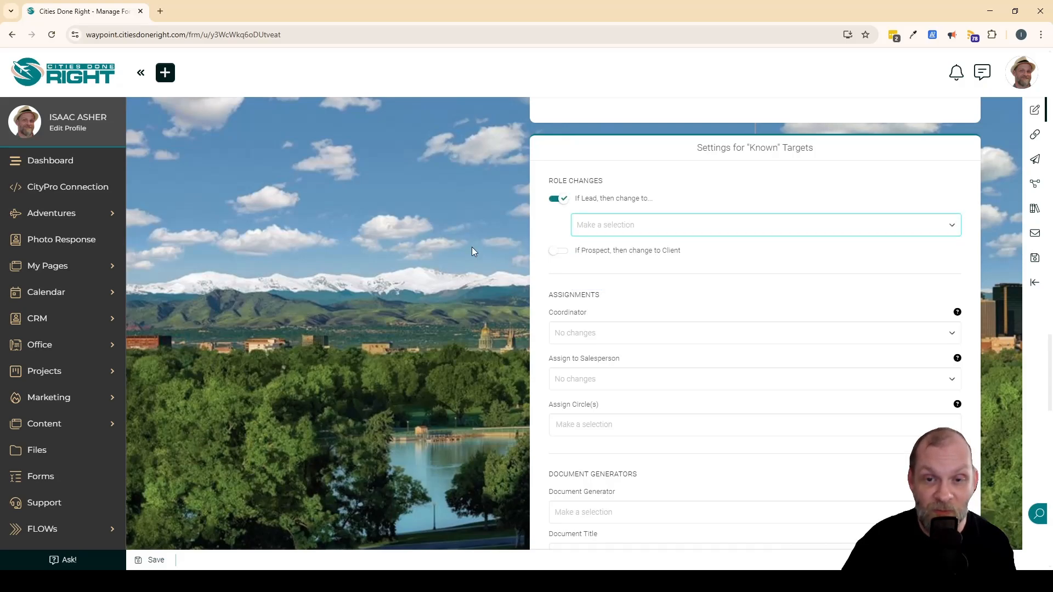
pyautogui.click(557, 253)
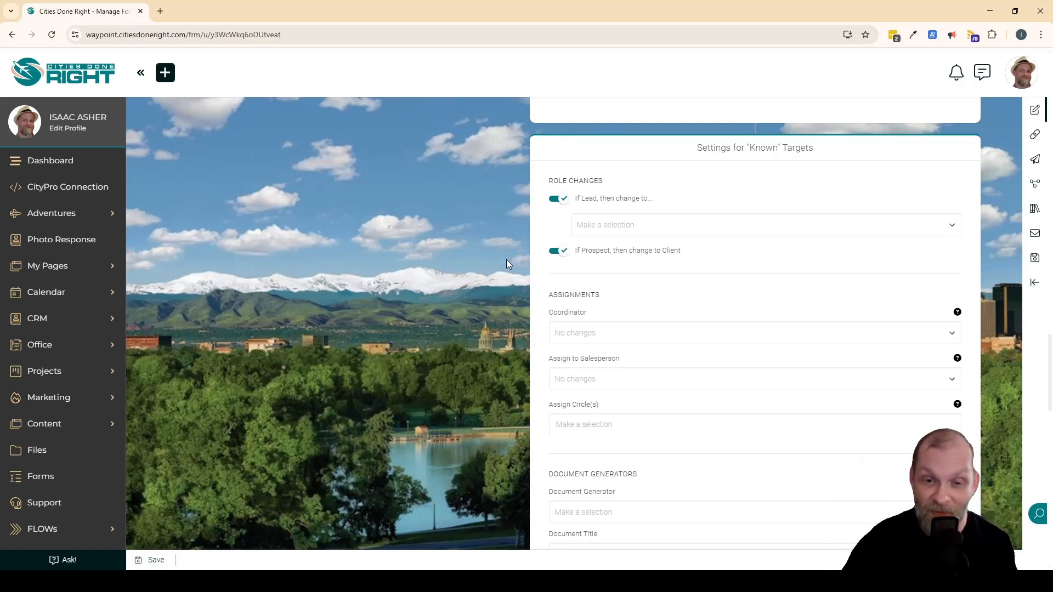
# Check the Coordinator choices in the "Known" Targets assignments without selecting anyone.
pyautogui.scroll(-2, 636, 197)
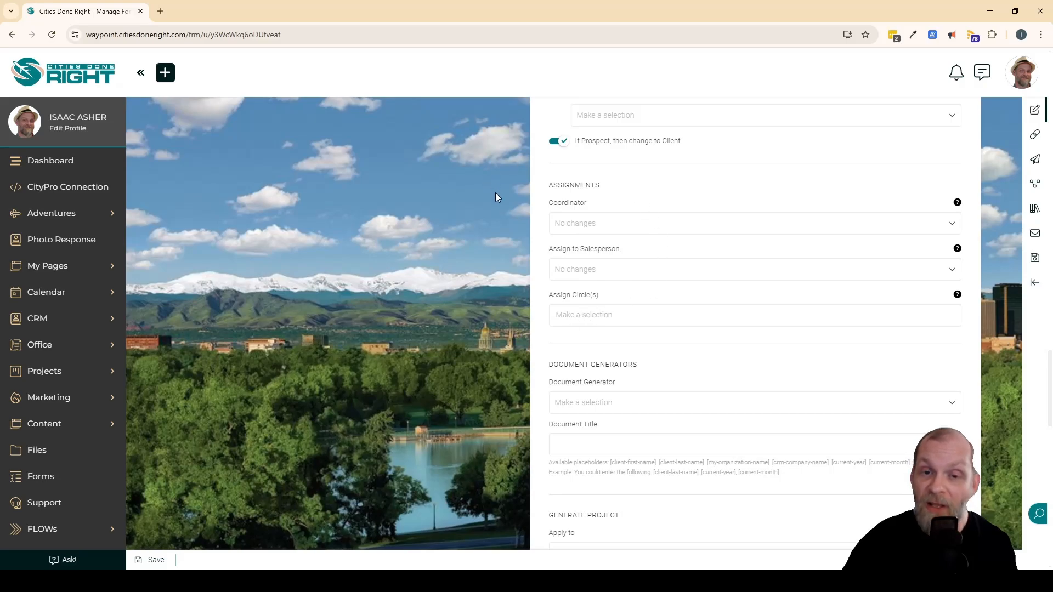
pyautogui.scroll(2, 620, 242)
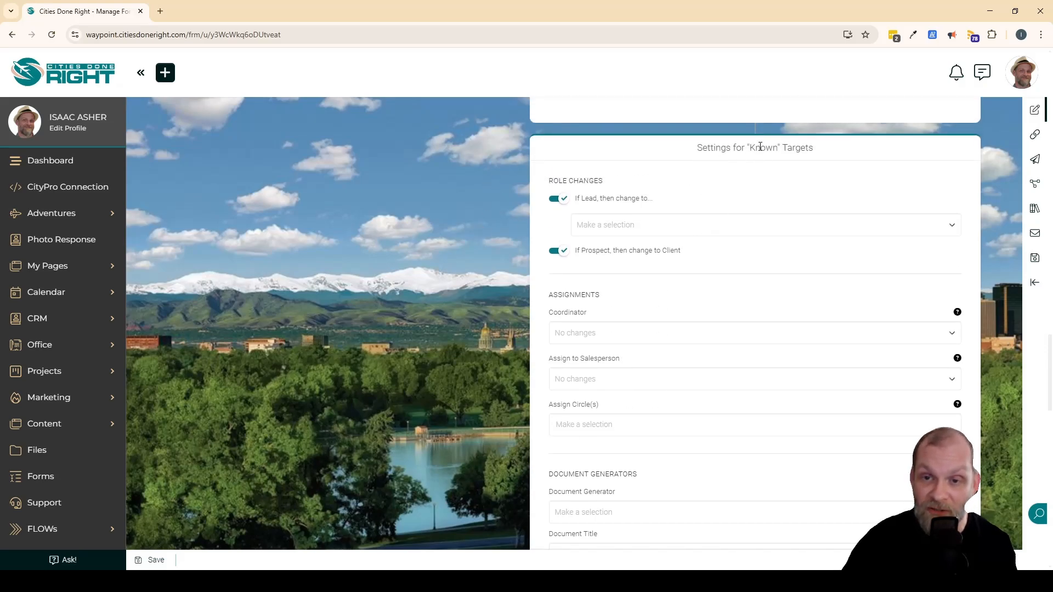
pyautogui.scroll(-2, 483, 308)
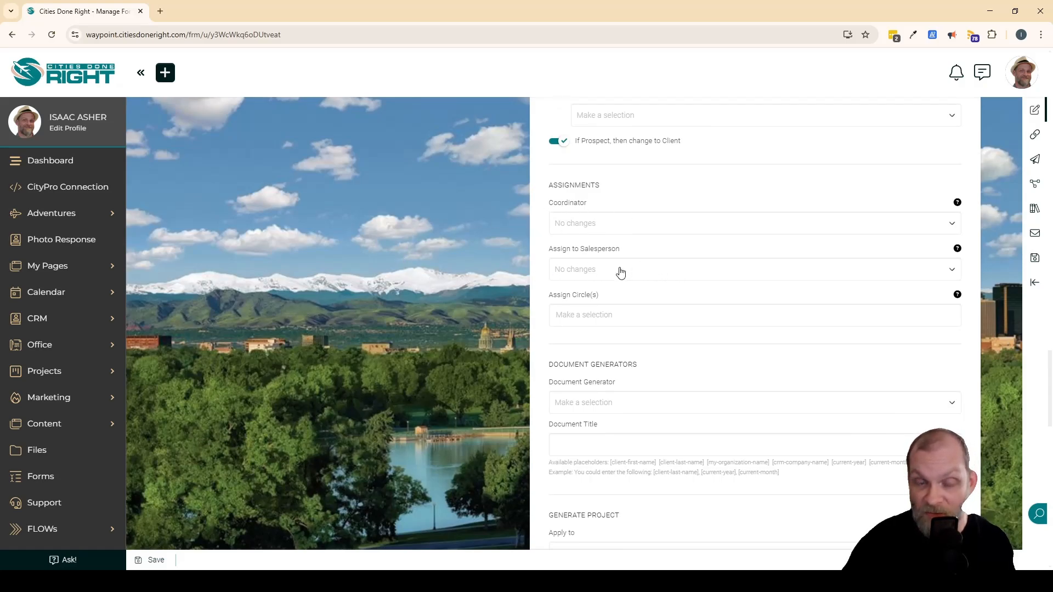
pyautogui.click(653, 278)
pyautogui.click(653, 277)
pyautogui.click(647, 223)
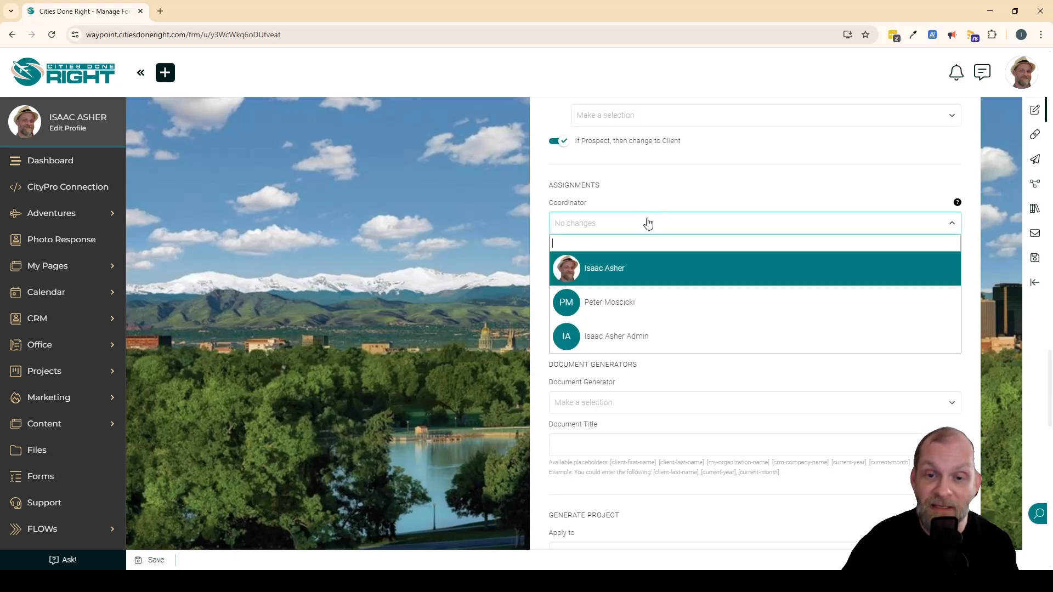
pyautogui.click(647, 222)
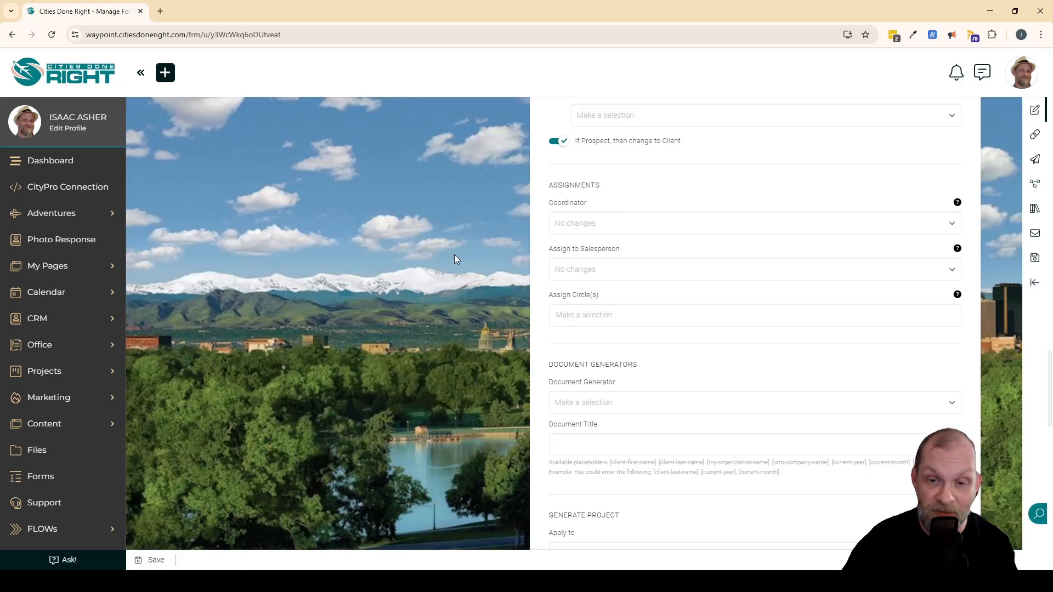
# Review the "Known" Targets document generator, project generator and remaining assignment settings, including the event, proposal, estimate and invoice generators.
pyautogui.scroll(-1, 470, 277)
pyautogui.scroll(1, 472, 277)
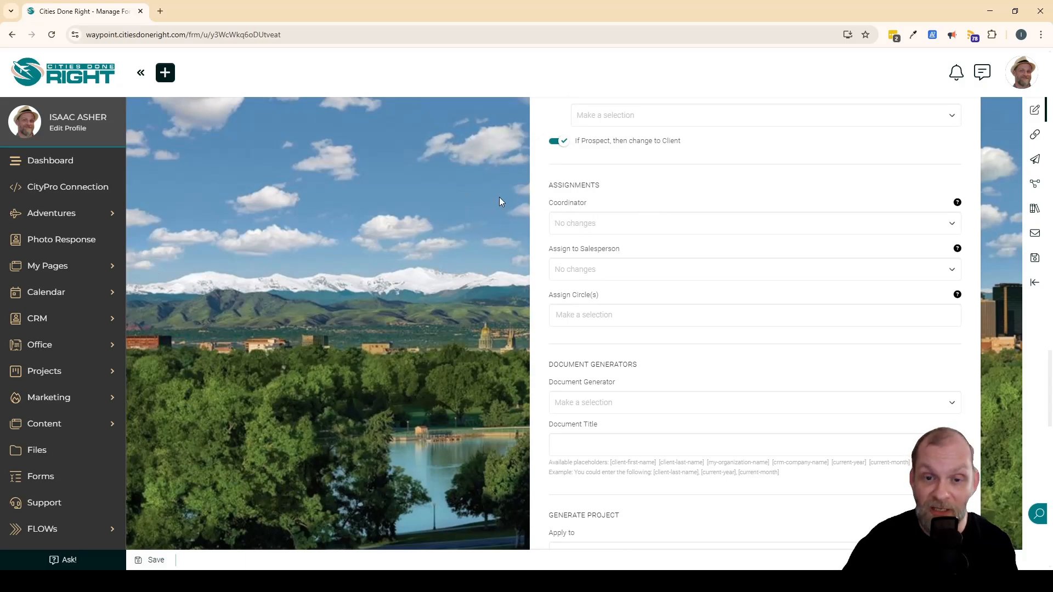
pyautogui.scroll(-4, 499, 196)
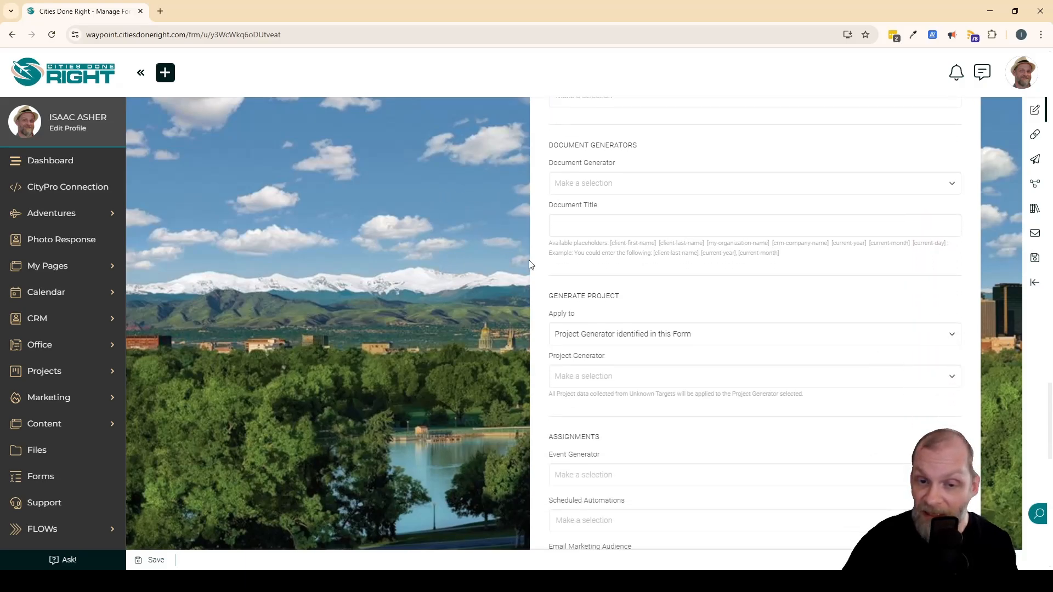
pyautogui.scroll(-3, 580, 263)
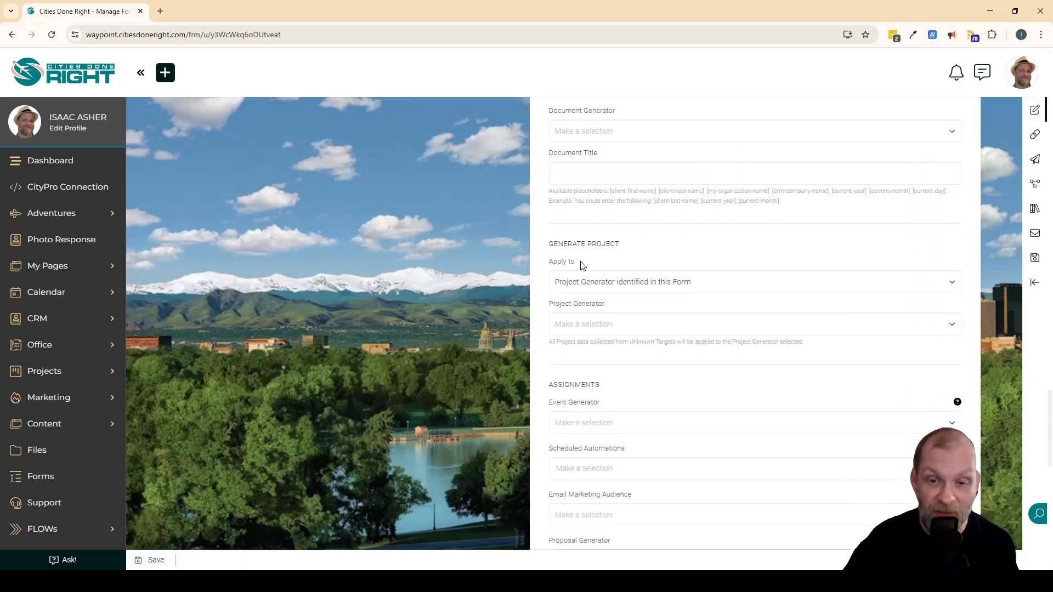
pyautogui.scroll(-8, 665, 296)
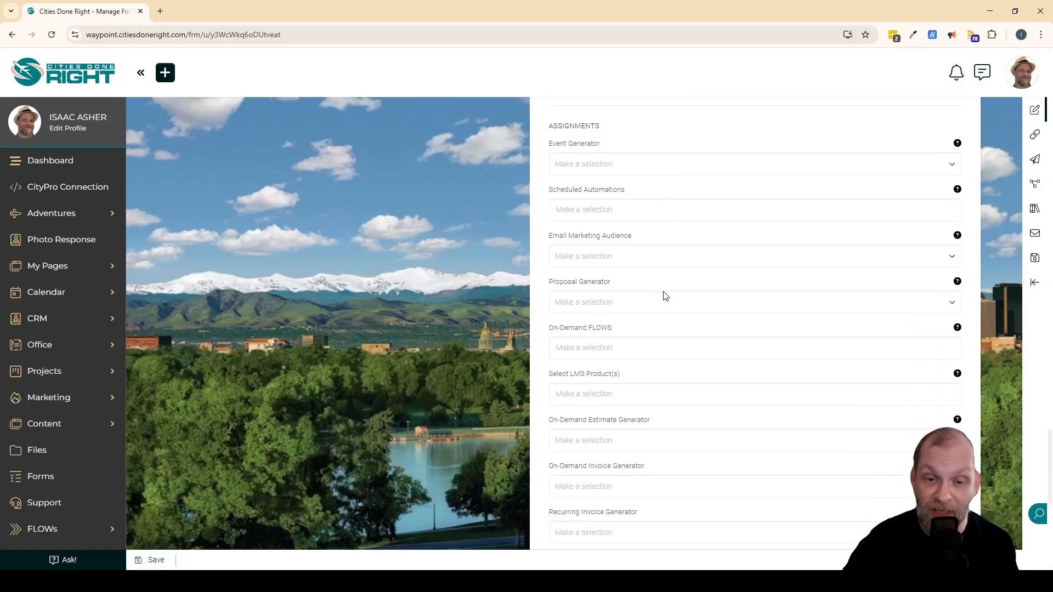
# Enable the submission info email to the Coordinator and the immediate Portal Access Invitation for "Known" Targets.
pyautogui.scroll(-2, 651, 283)
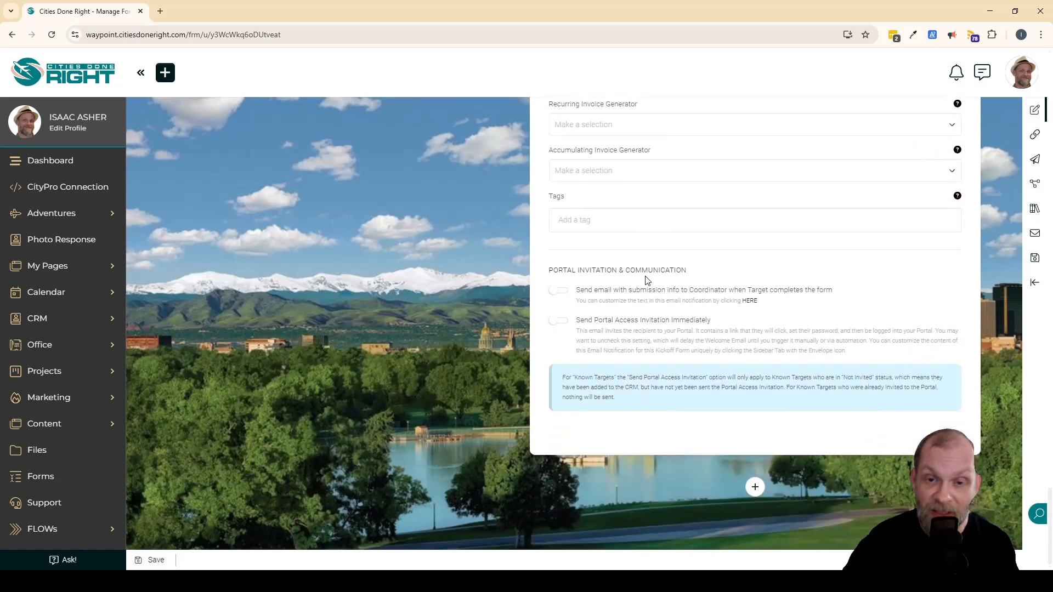
pyautogui.click(579, 288)
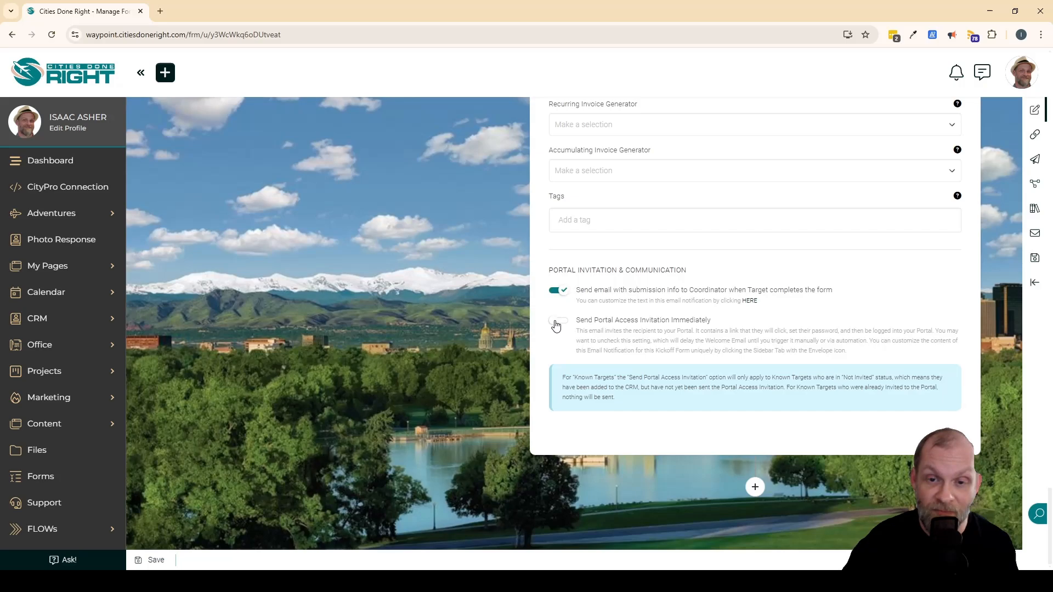
pyautogui.click(558, 321)
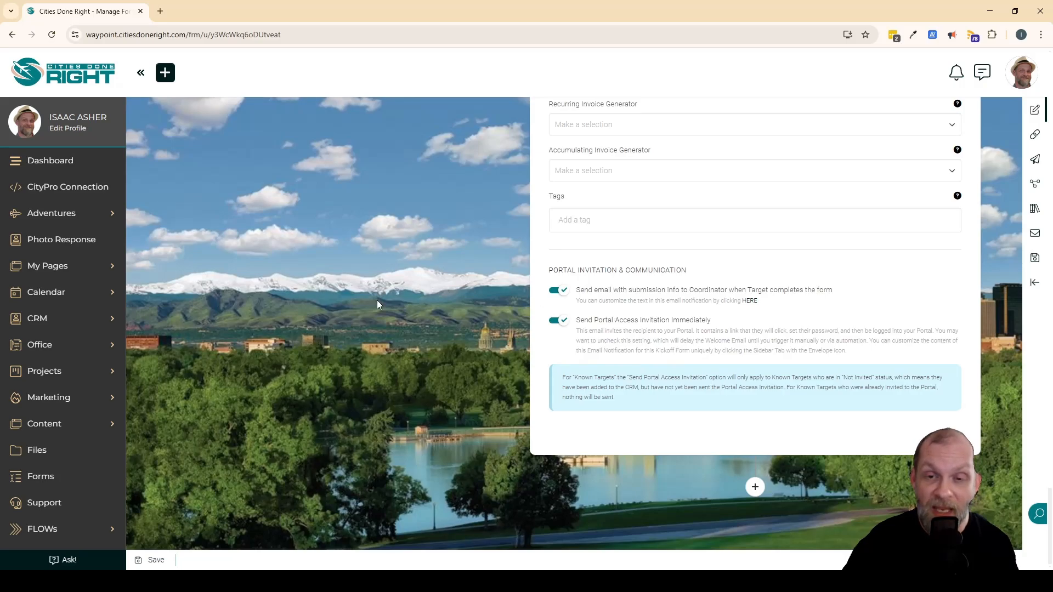
# Title the form "New Client Intake" and try to save it while continuing to edit.
pyautogui.scroll(20, 523, 349)
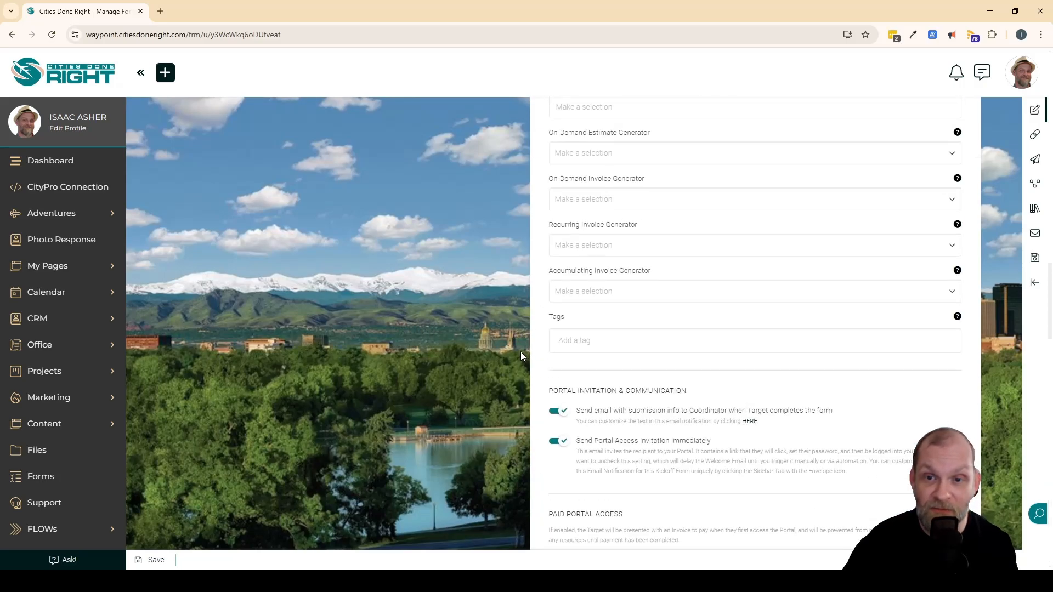
pyautogui.scroll(5, 520, 355)
pyautogui.scroll(3, 523, 357)
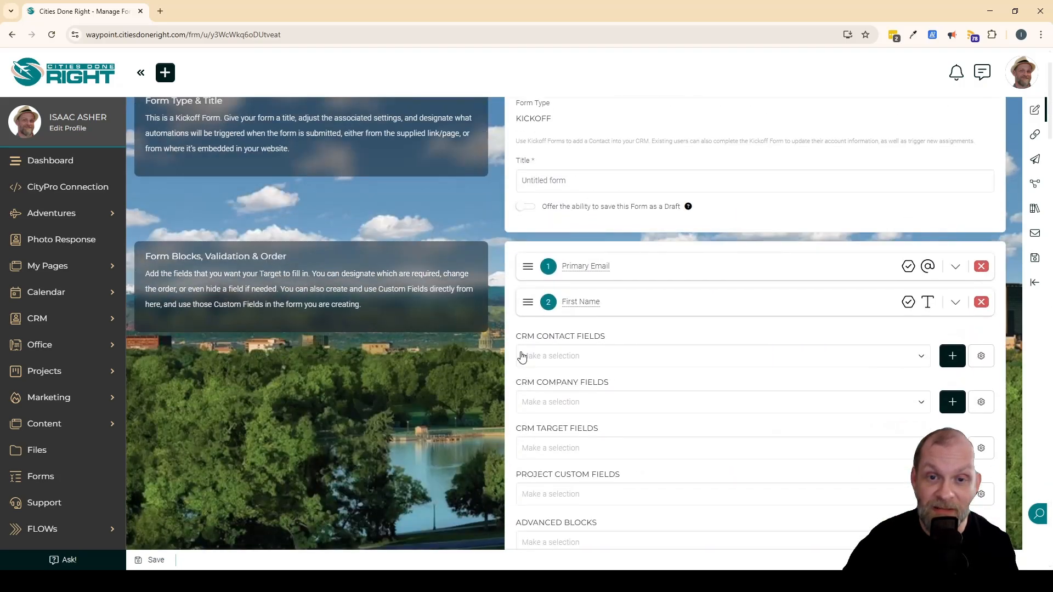
pyautogui.click(621, 242)
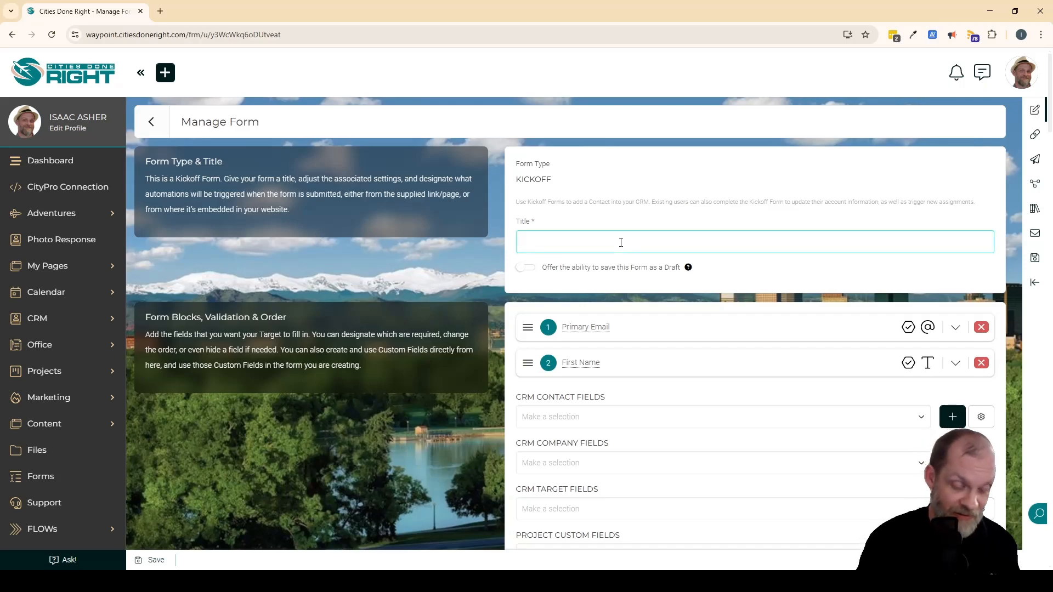
pyautogui.write('New Client Intake')
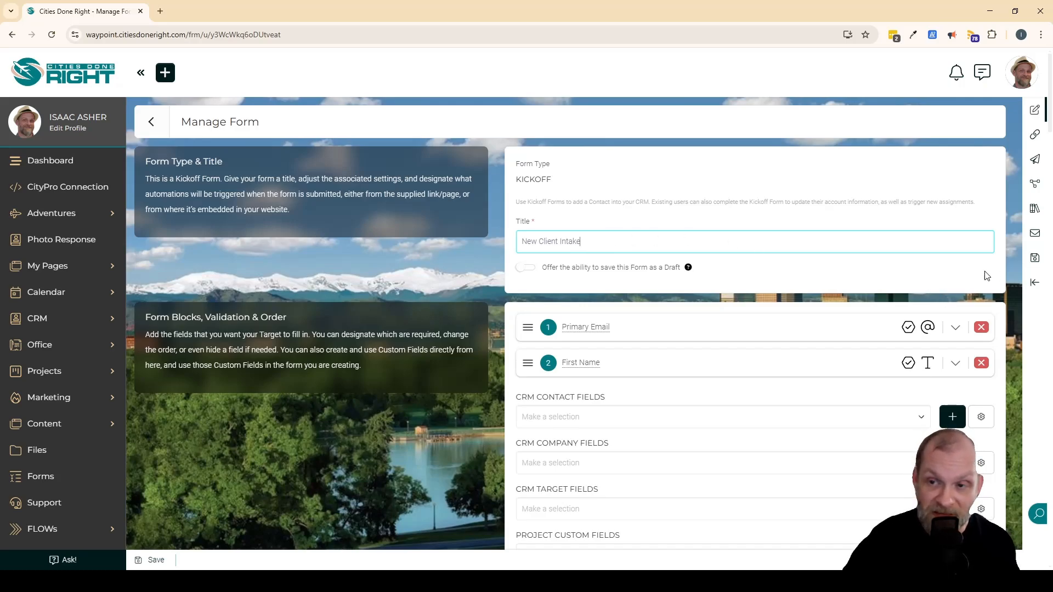
pyautogui.click(1035, 260)
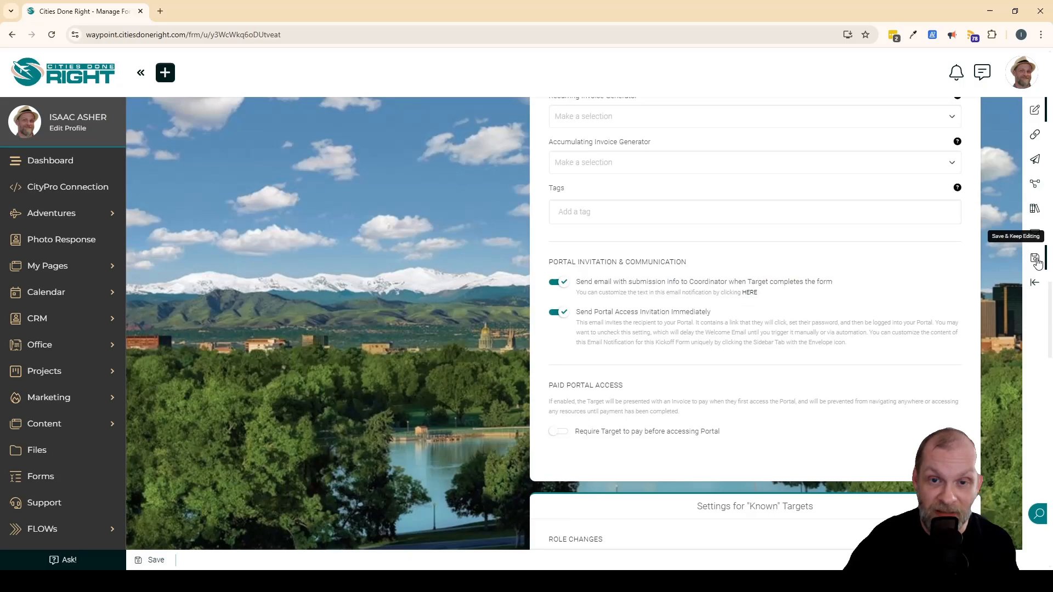
# Look over the form's title, field blocks and the "Unknown" and "Known" Targets settings for anything left incomplete.
pyautogui.scroll(8, 437, 373)
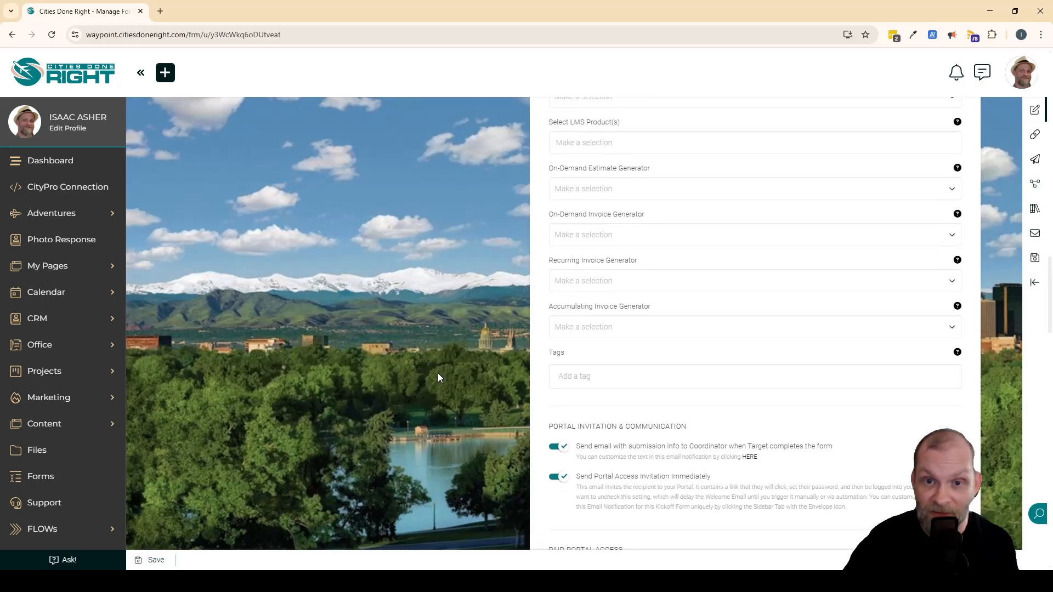
pyautogui.scroll(10, 437, 371)
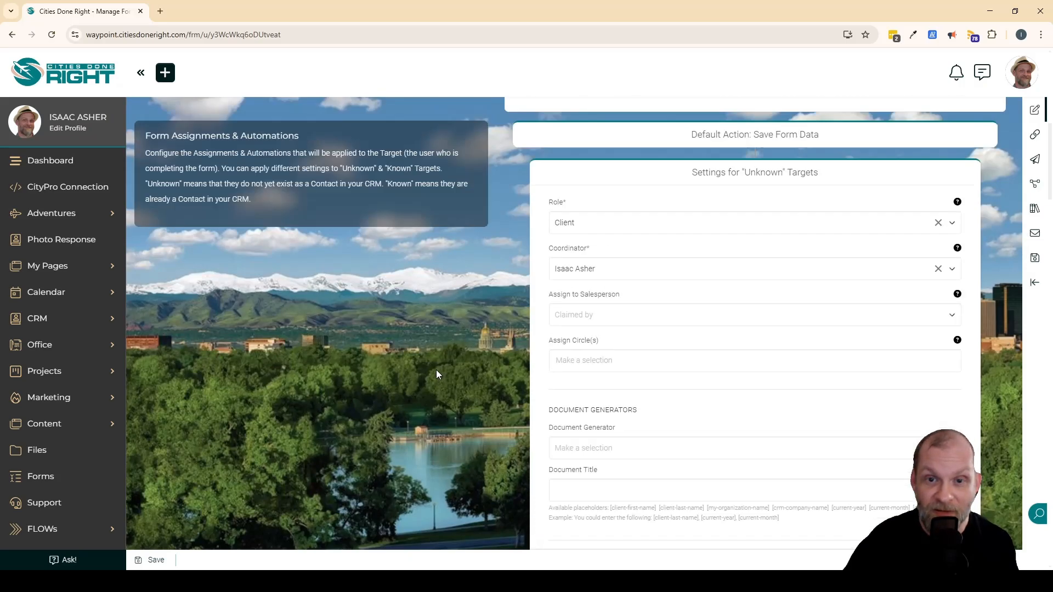
pyautogui.scroll(4, 436, 370)
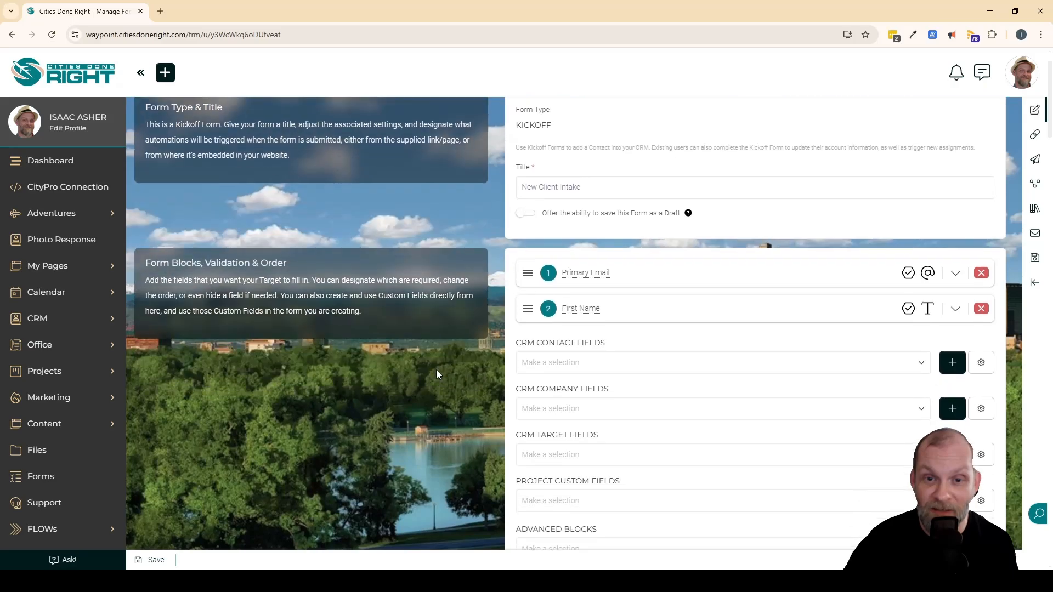
pyautogui.scroll(-20, 425, 355)
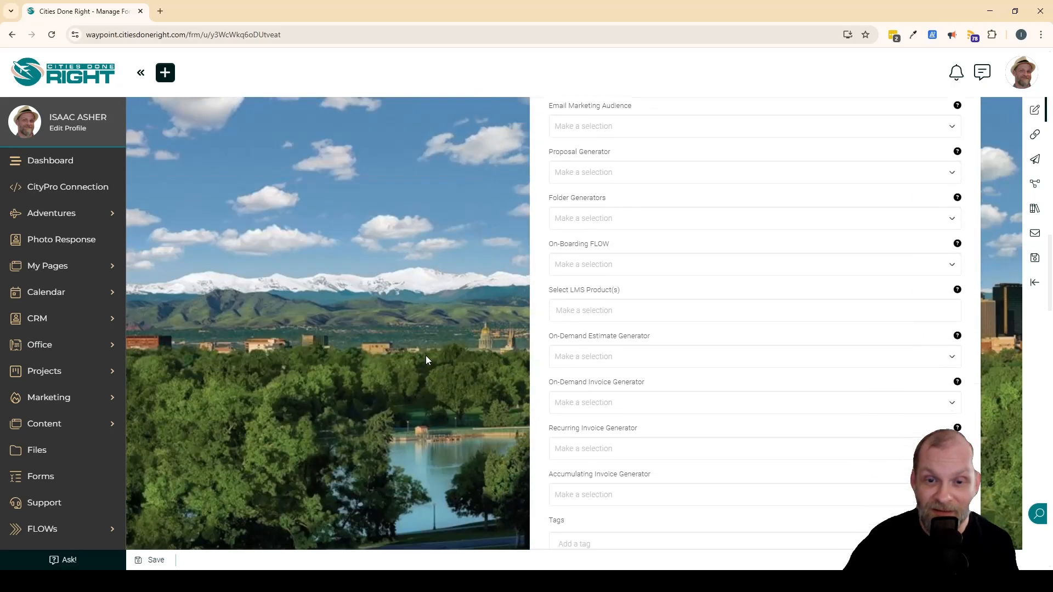
pyautogui.scroll(-10, 425, 356)
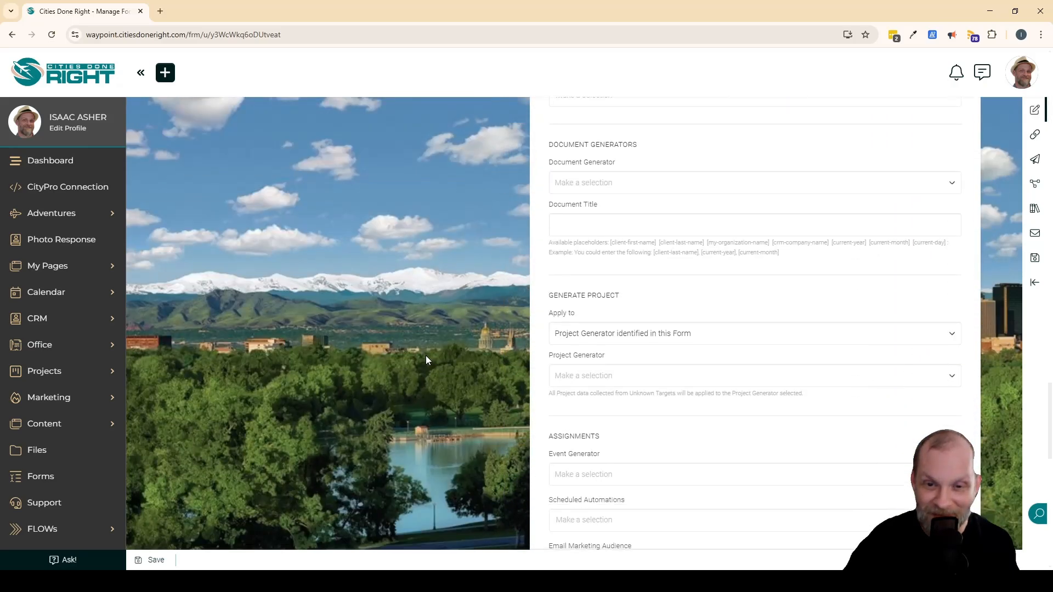
pyautogui.scroll(15, 426, 355)
pyautogui.scroll(-5, 425, 355)
pyautogui.scroll(10, 426, 355)
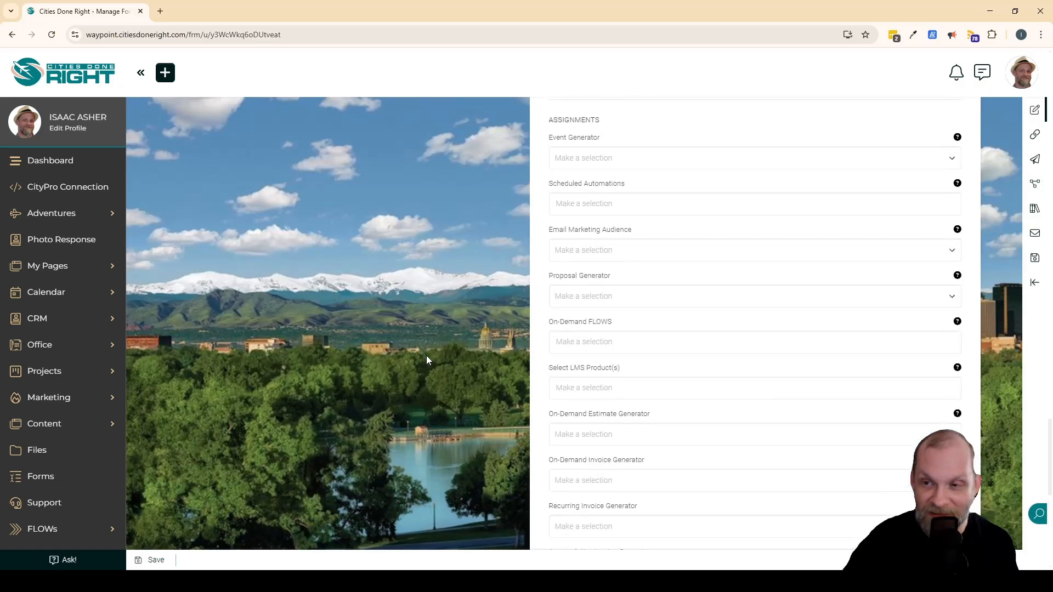
pyautogui.scroll(15, 426, 355)
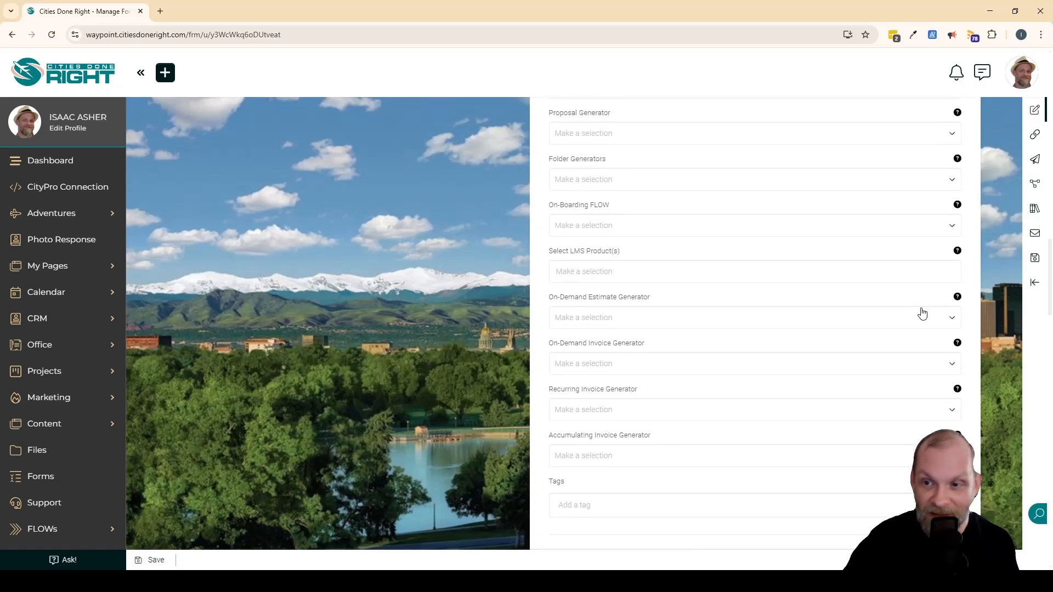
# Try saving the form again, and turn off the "If Lead, then change to..." role change for "Known" Targets.
pyautogui.click(1044, 253)
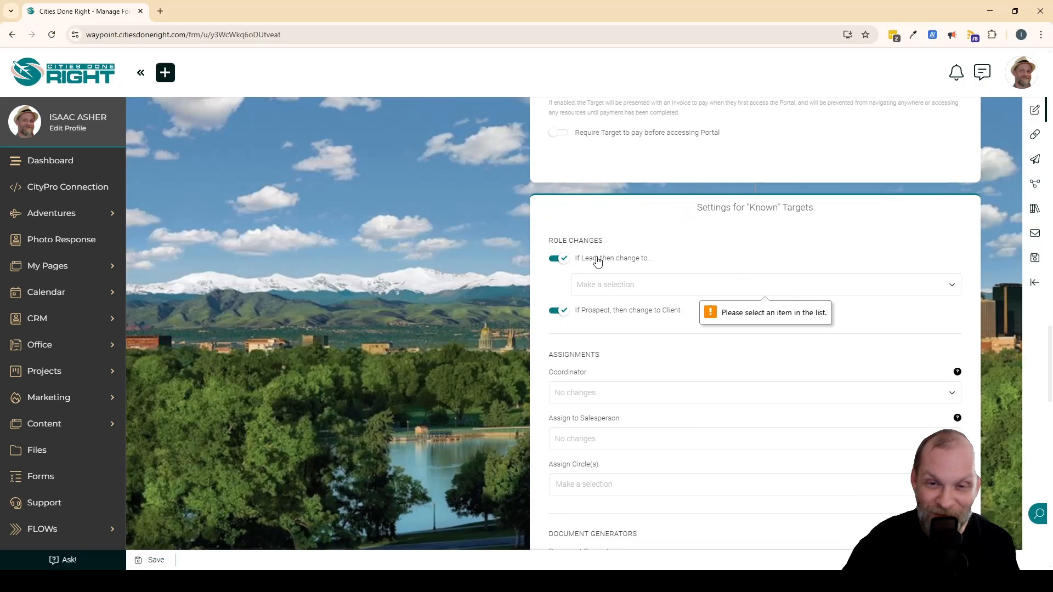
pyautogui.click(705, 287)
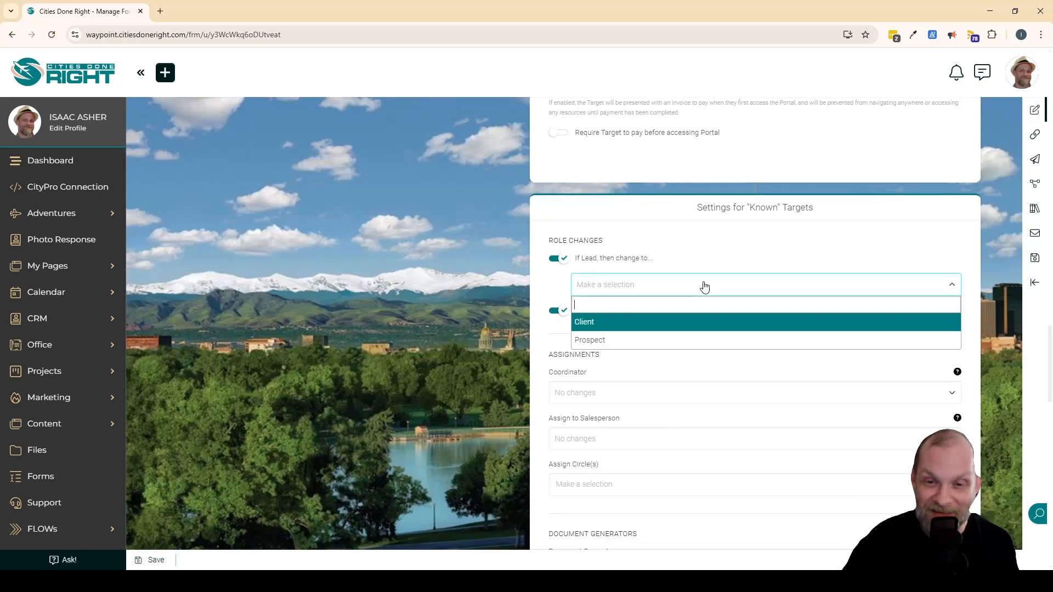
pyautogui.click(559, 260)
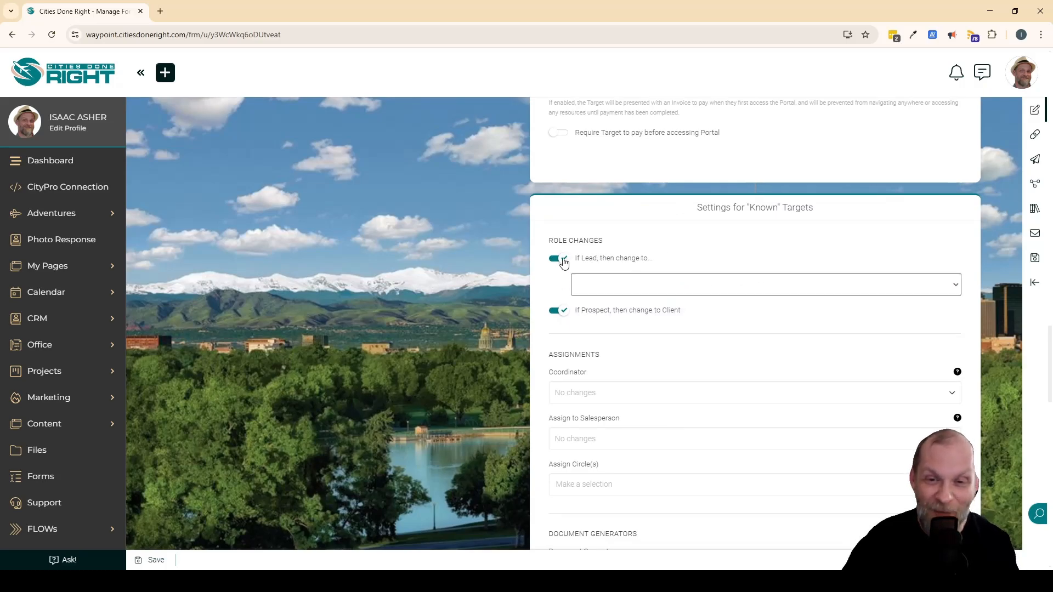
# Turn off the "If Prospect, then change to Client" role change for "Known" Targets and save the form while continuing to edit.
pyautogui.click(558, 280)
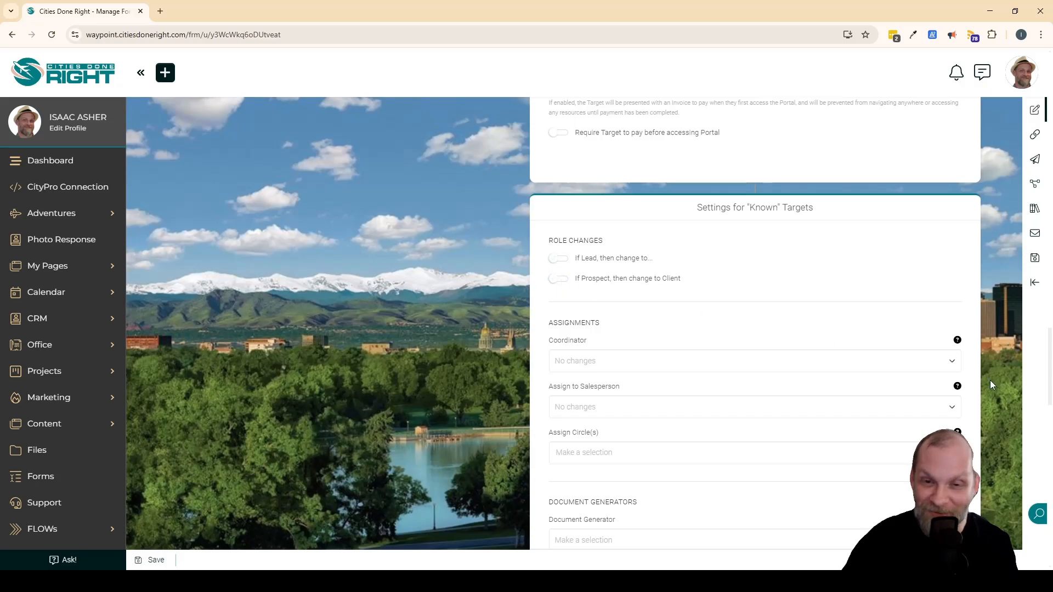
pyautogui.click(1034, 258)
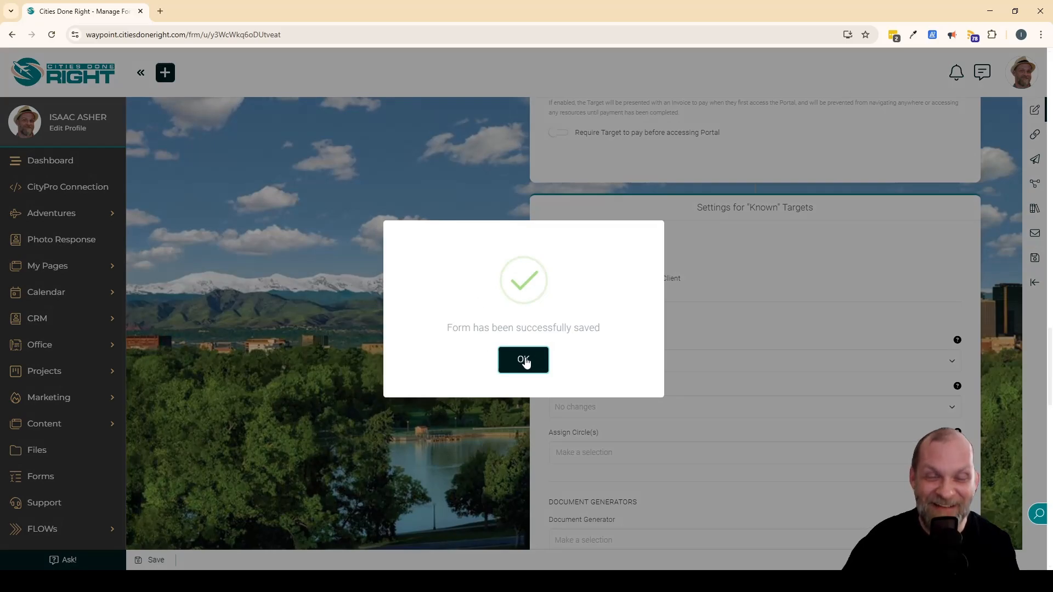
pyautogui.click(518, 359)
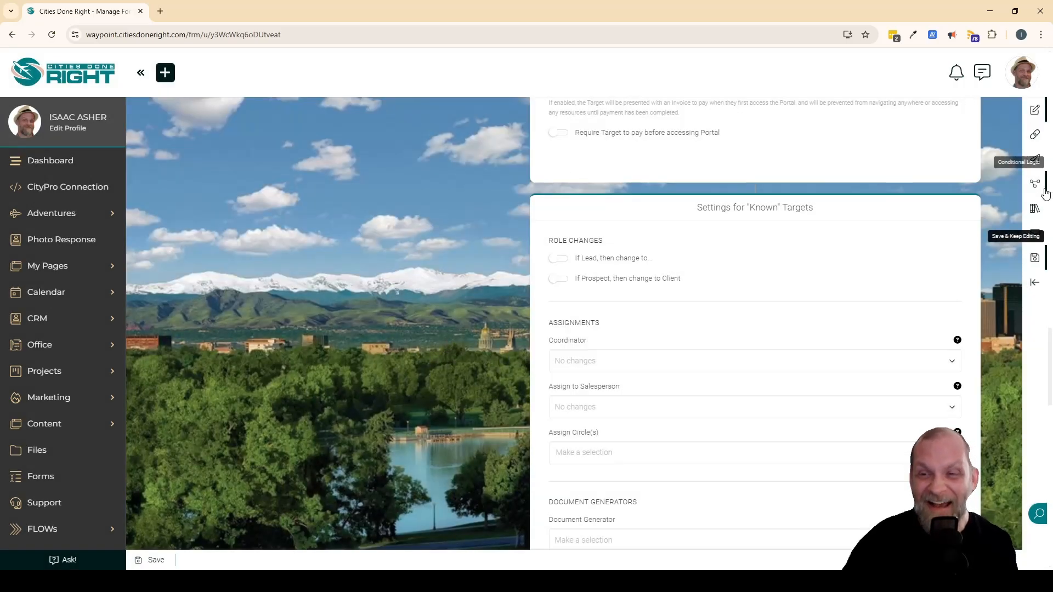
# Open the form's Link / Embed page and look over its direct linking options and form preview.
pyautogui.click(1035, 135)
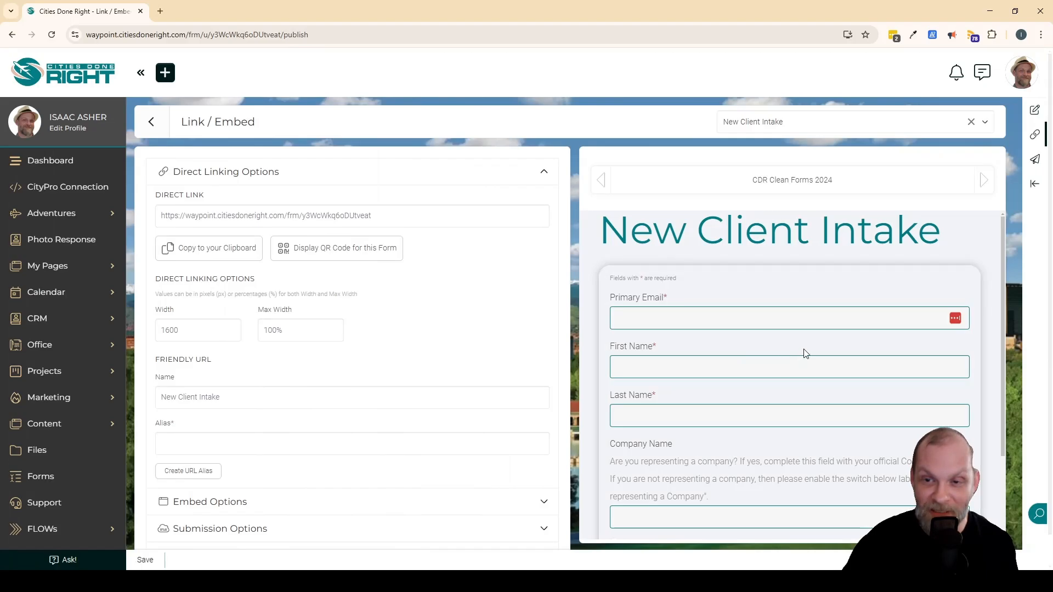
pyautogui.scroll(-3, 793, 354)
pyautogui.scroll(-1, 795, 343)
pyautogui.scroll(2, 795, 340)
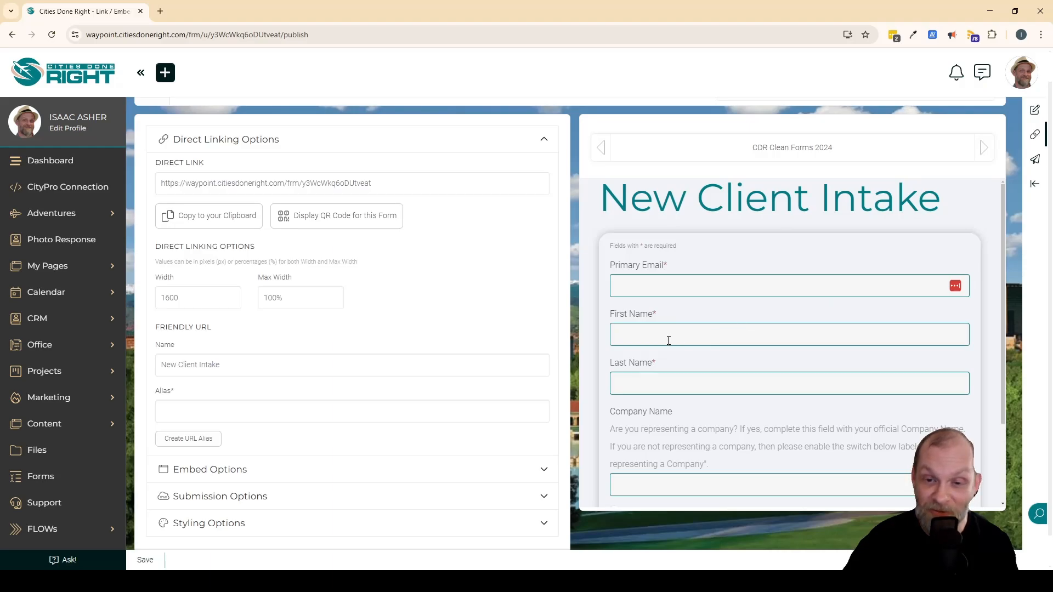
pyautogui.scroll(-1, 414, 357)
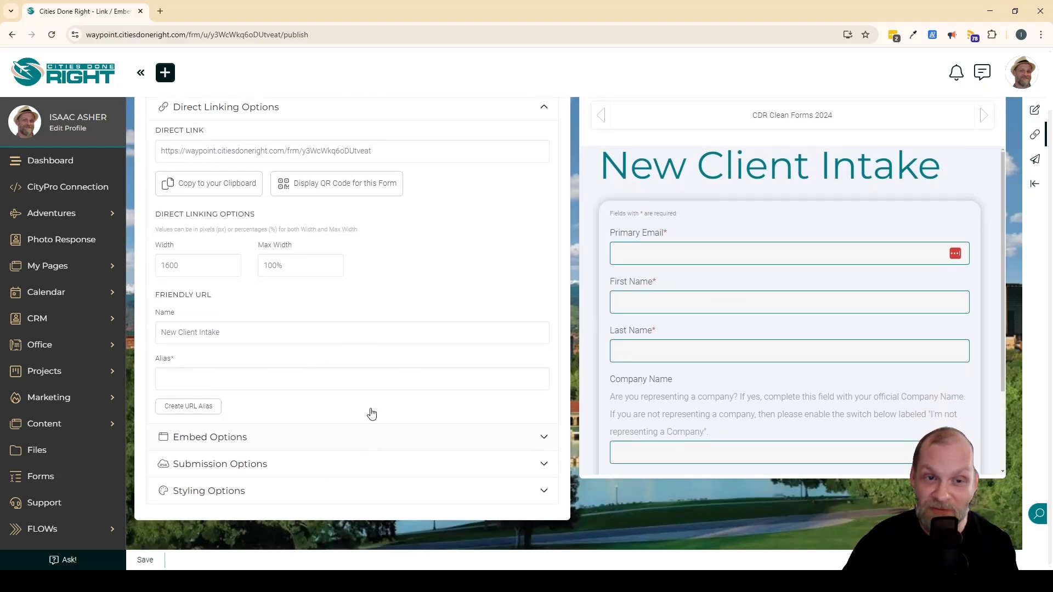
pyautogui.scroll(1, 373, 412)
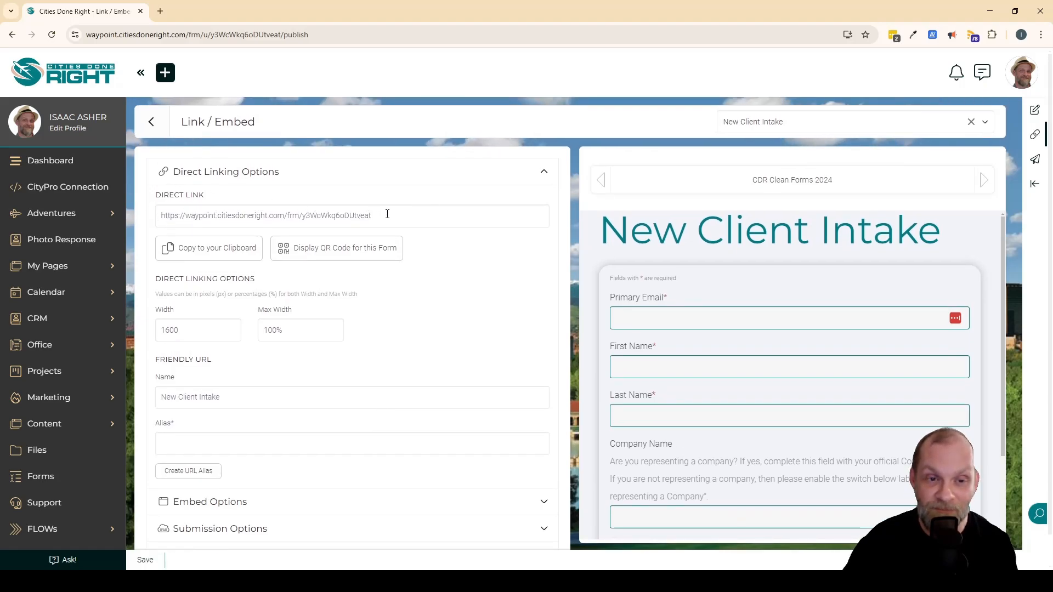
# Copy the form's direct link and display its QR code, closing the QR code generator again.
pyautogui.click(349, 214)
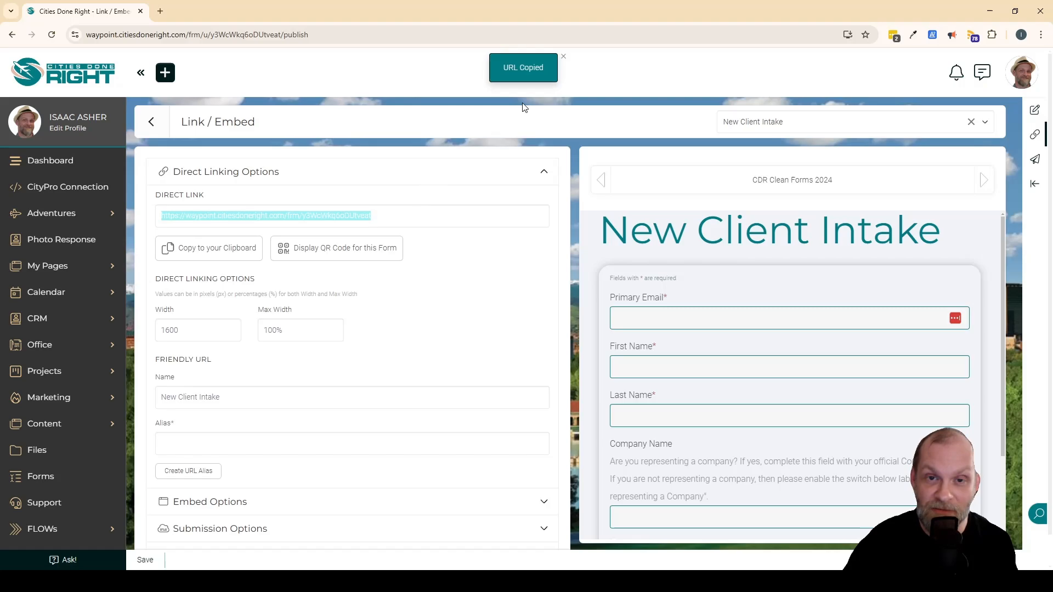
pyautogui.click(519, 303)
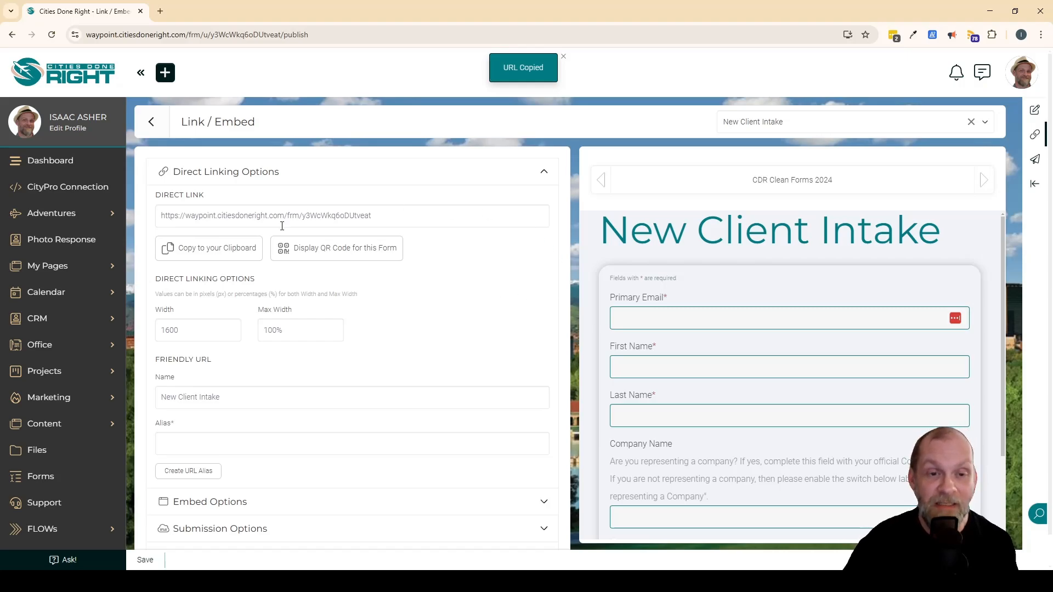
pyautogui.click(361, 255)
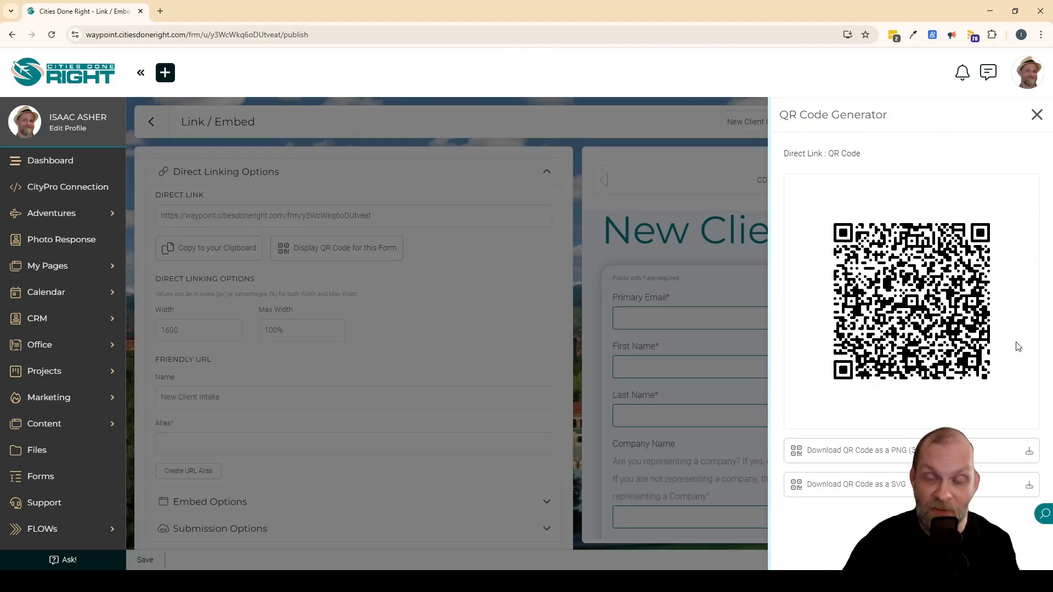
pyautogui.click(1036, 115)
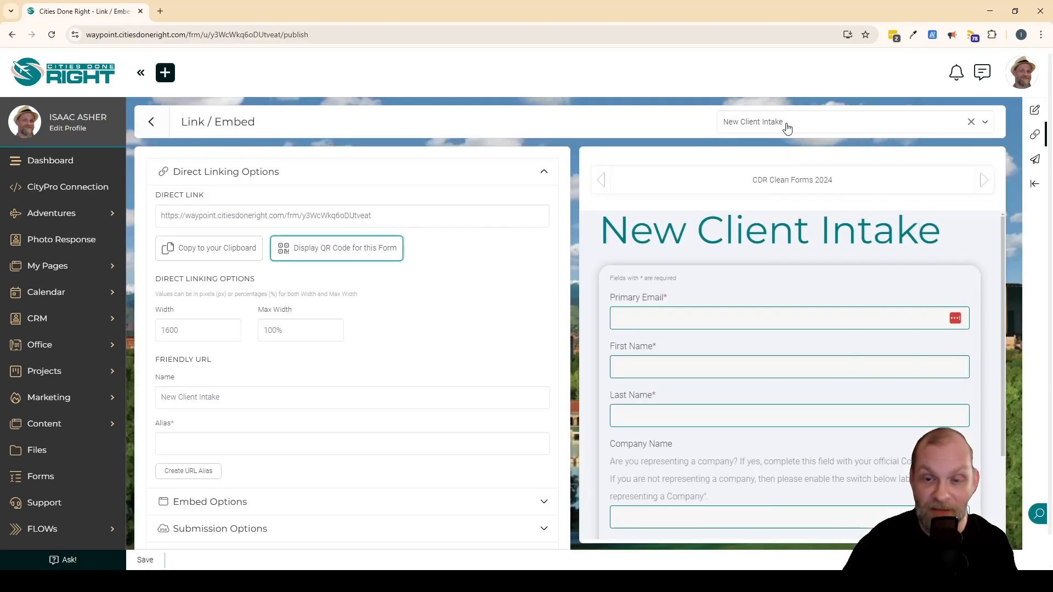
# Create a friendly URL for the form with the alias "client-intake".
pyautogui.scroll(-2, 393, 310)
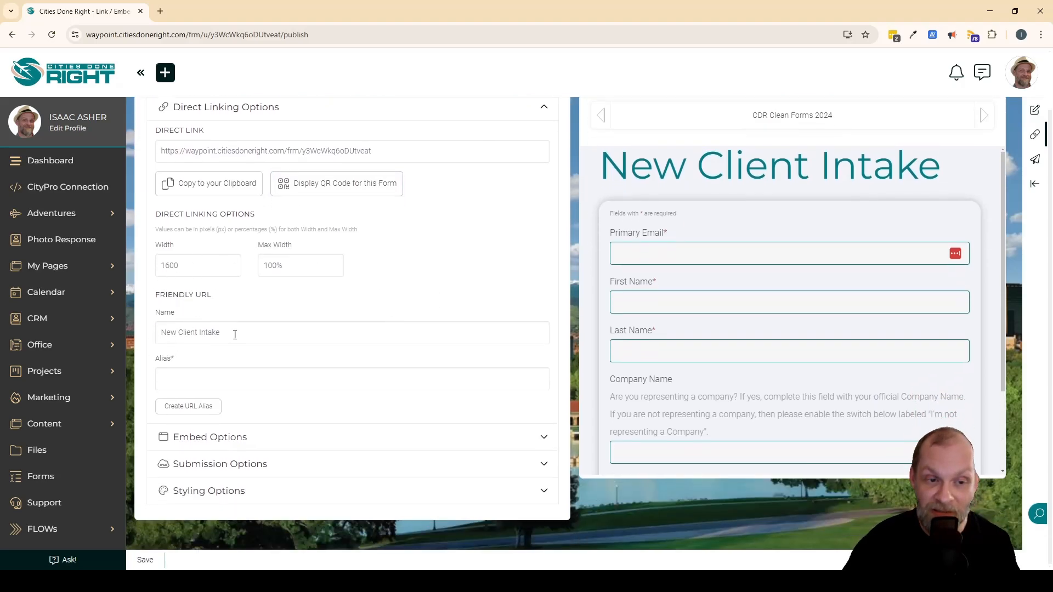
pyautogui.click(212, 382)
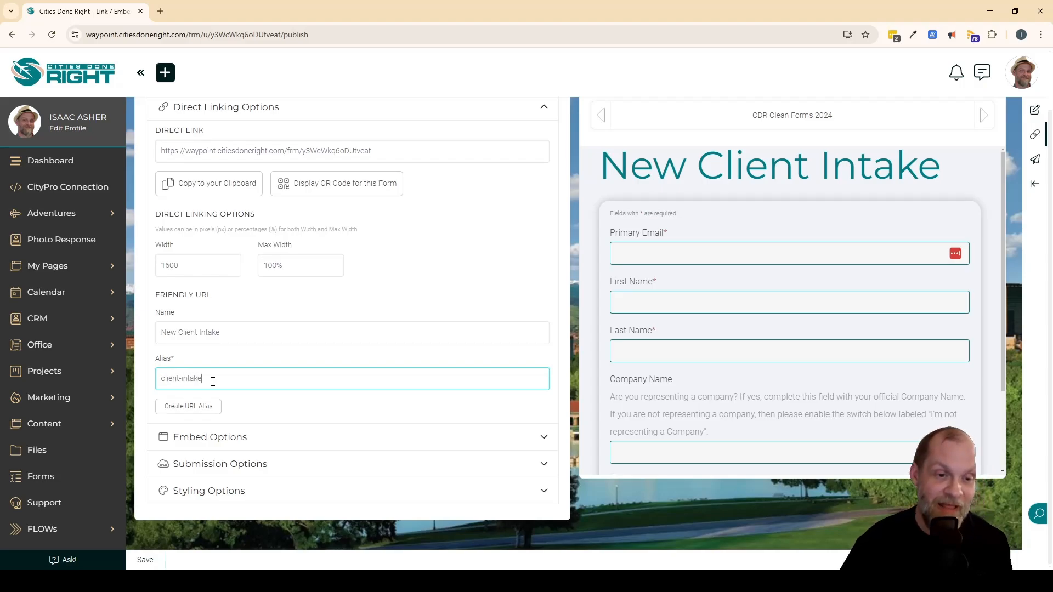
pyautogui.click(188, 406)
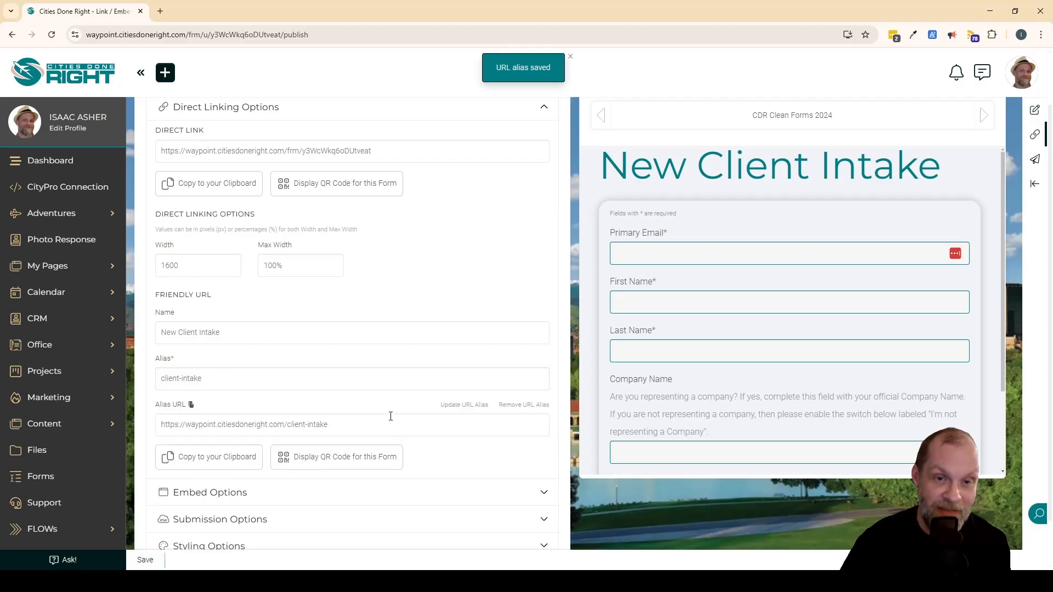
pyautogui.scroll(-1, 384, 430)
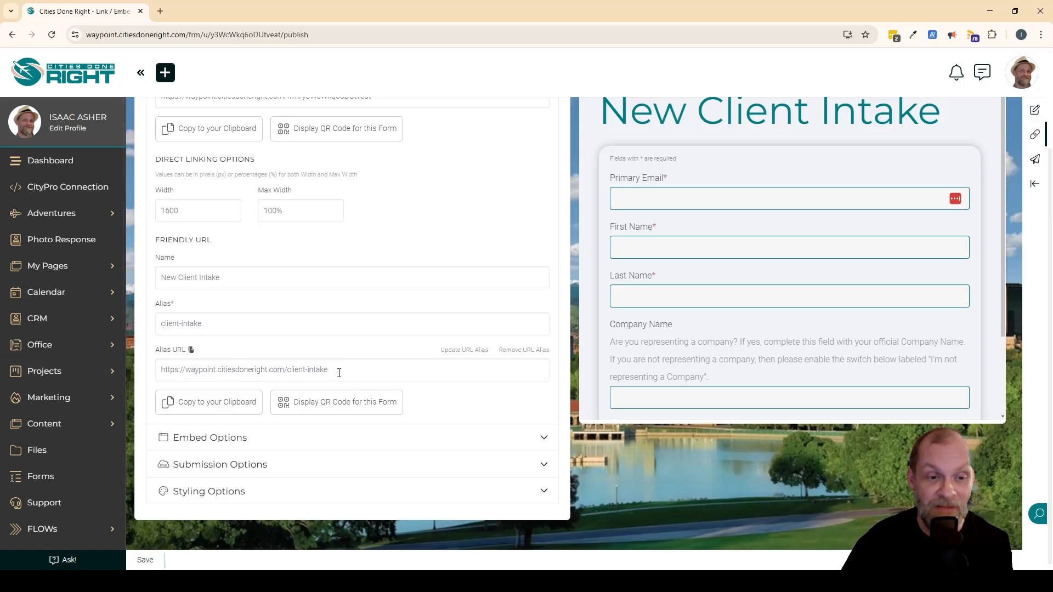
# Review the Embed Options and the Submission Options, including the success message and page title.
pyautogui.click(543, 437)
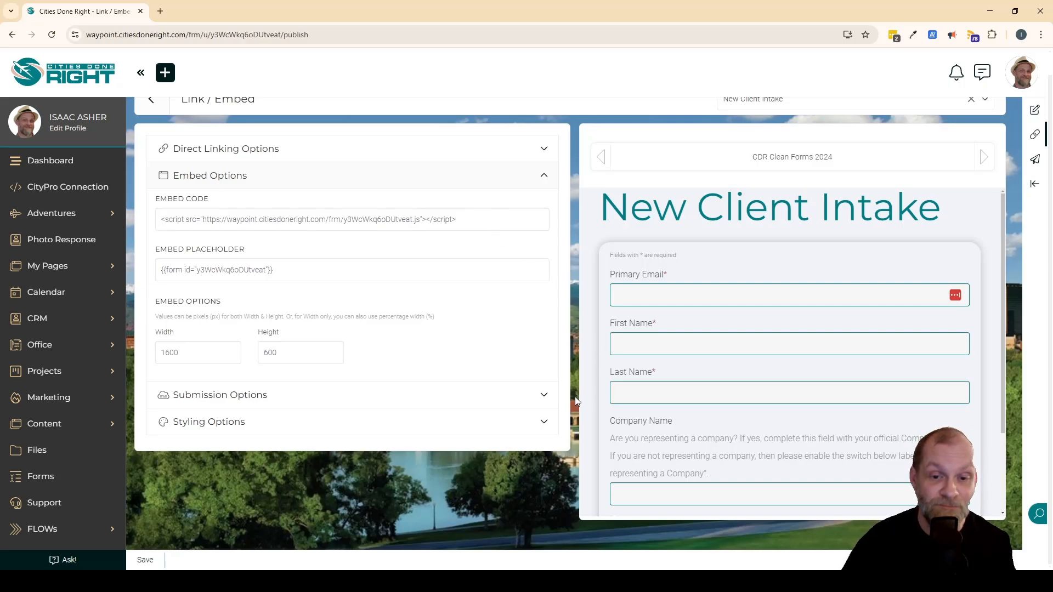
pyautogui.click(546, 402)
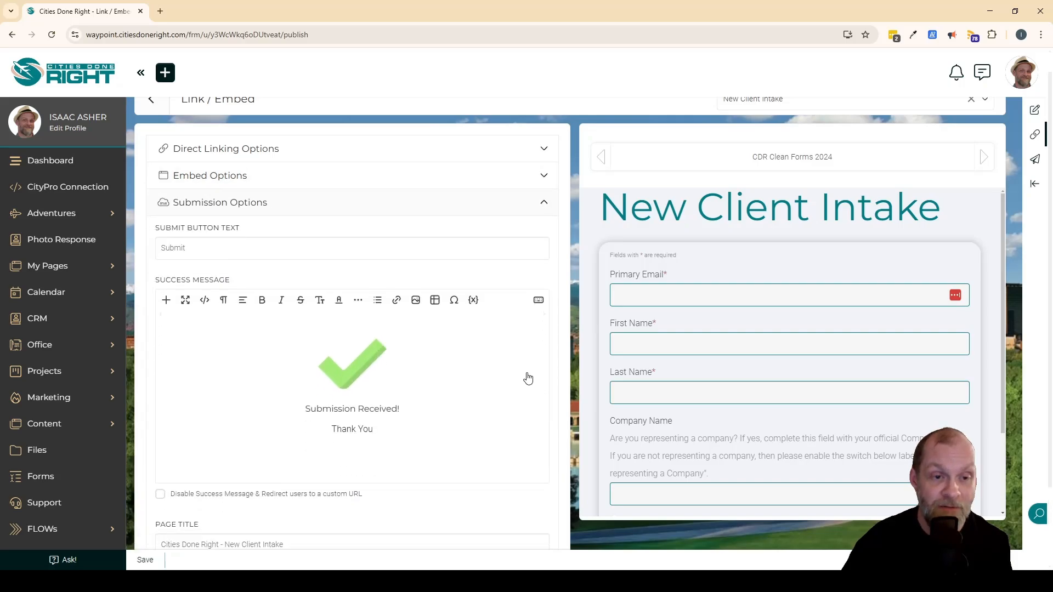
pyautogui.scroll(-2, 529, 377)
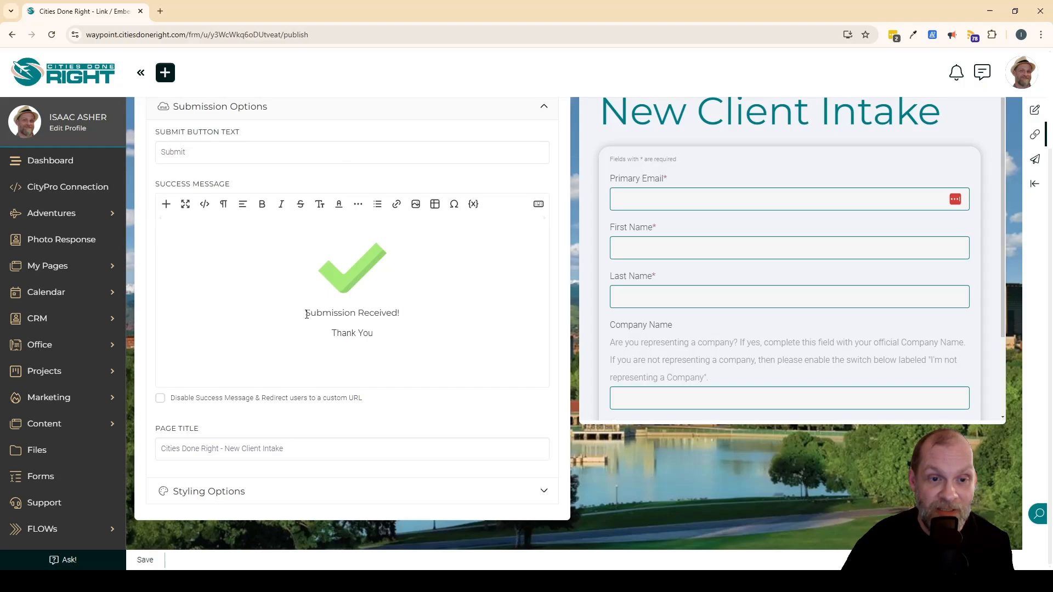
pyautogui.click(383, 280)
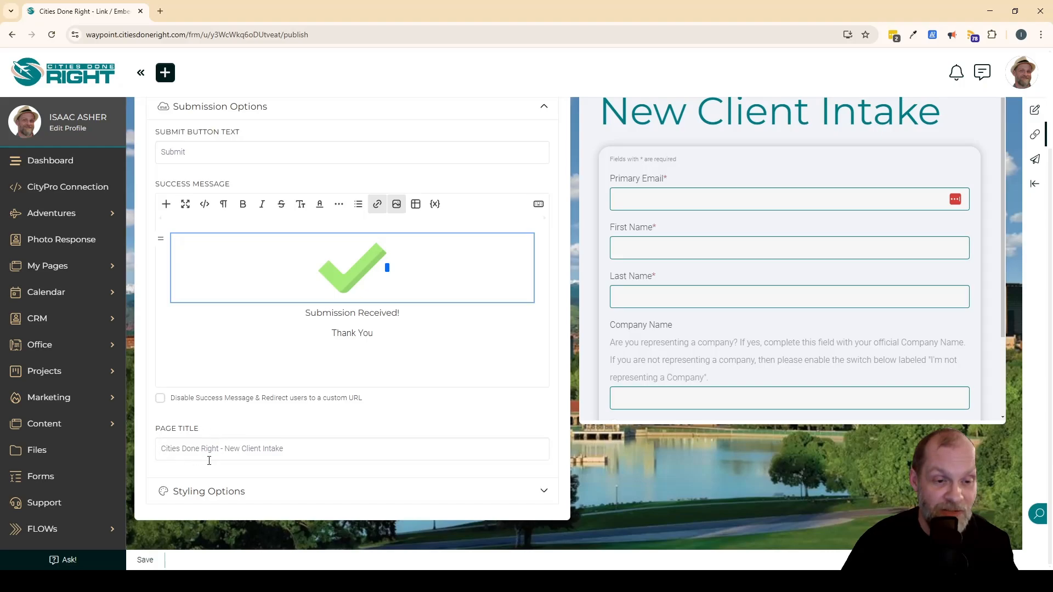
pyautogui.click(337, 450)
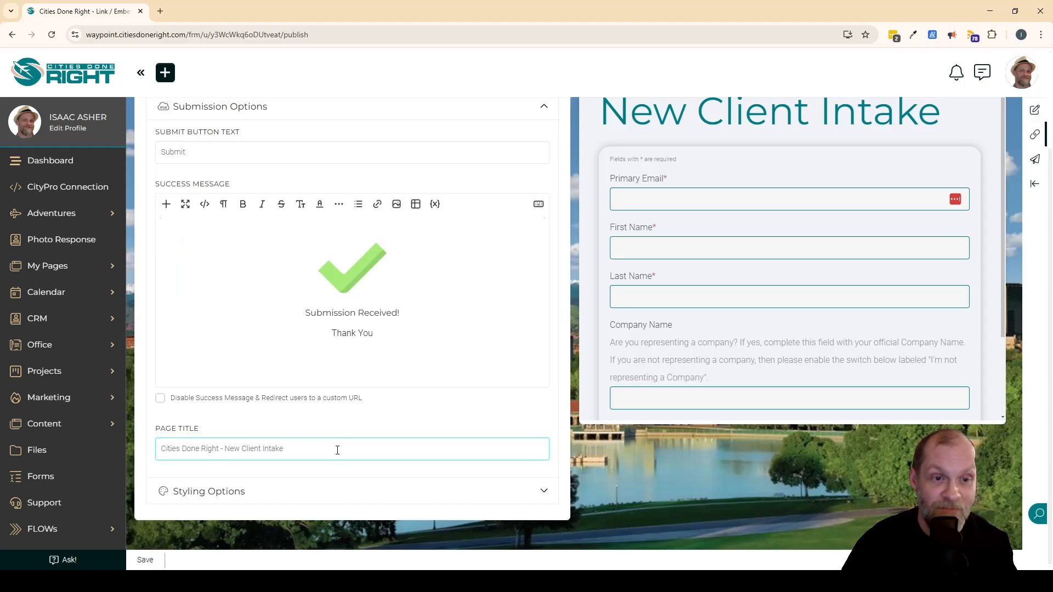
# Review the Styling Options' themes, accent colors and custom CSS, and revisit the Embed and Direct Linking Options.
pyautogui.click(539, 493)
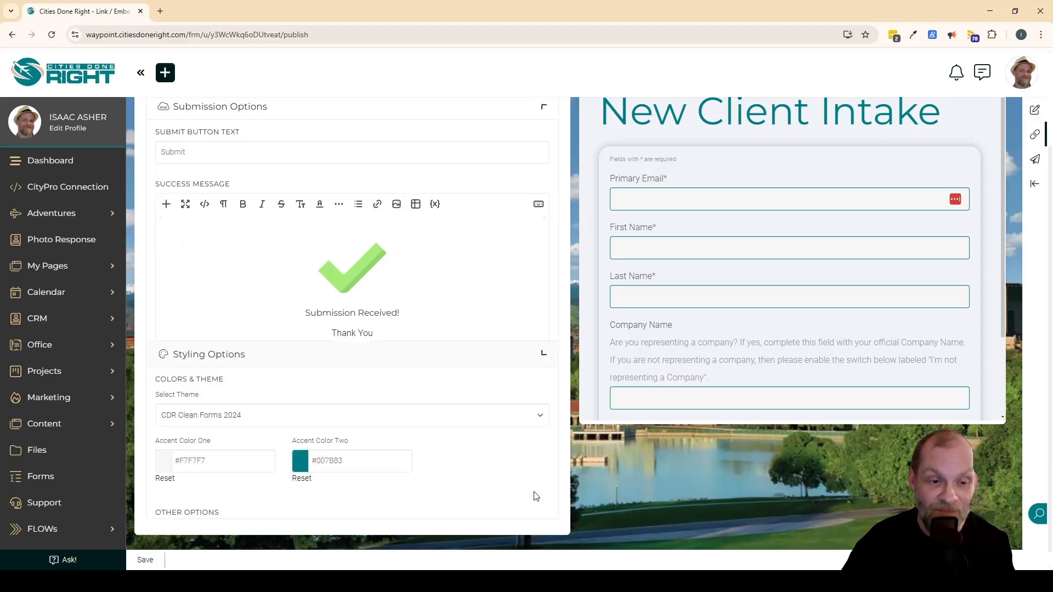
pyautogui.scroll(1, 510, 357)
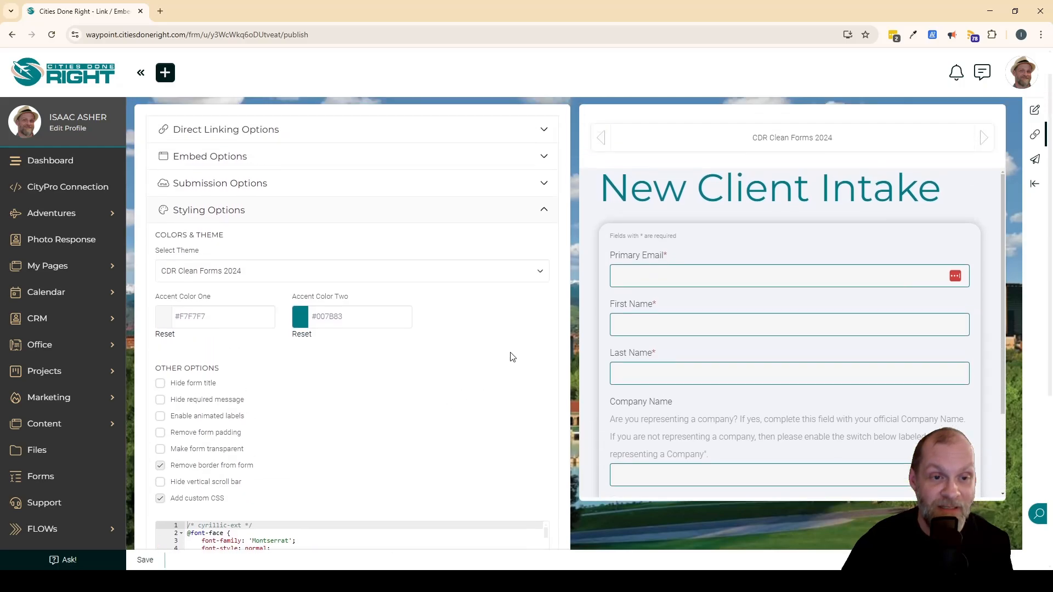
pyautogui.click(533, 258)
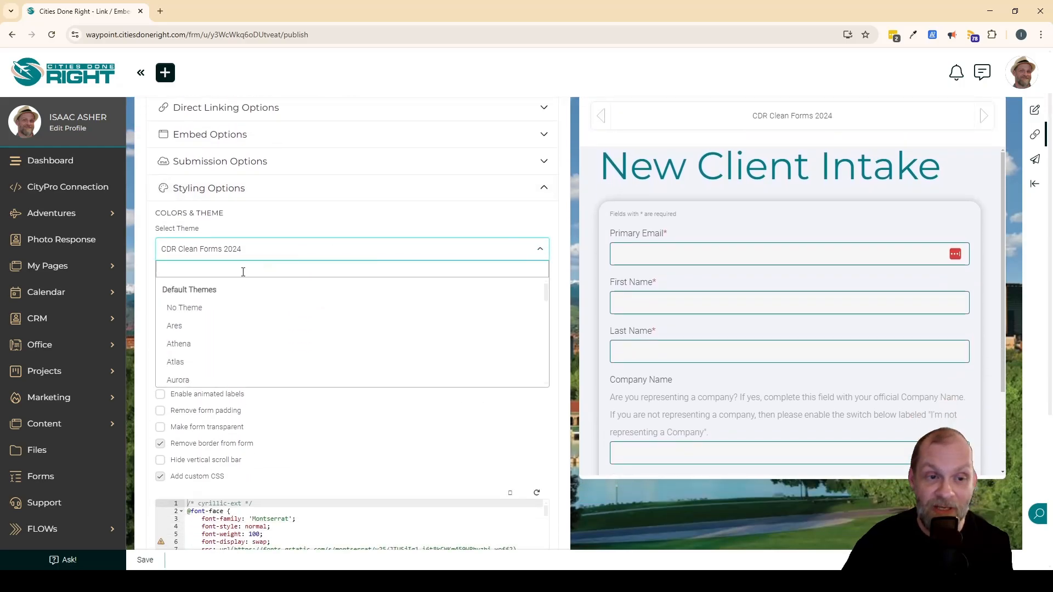
pyautogui.click(535, 447)
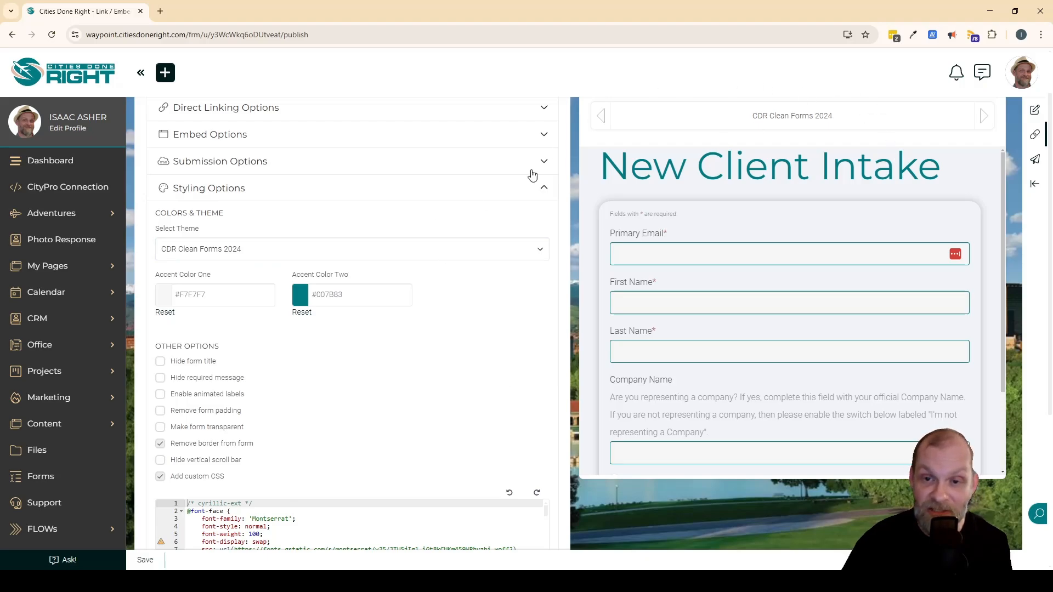
pyautogui.scroll(-3, 429, 364)
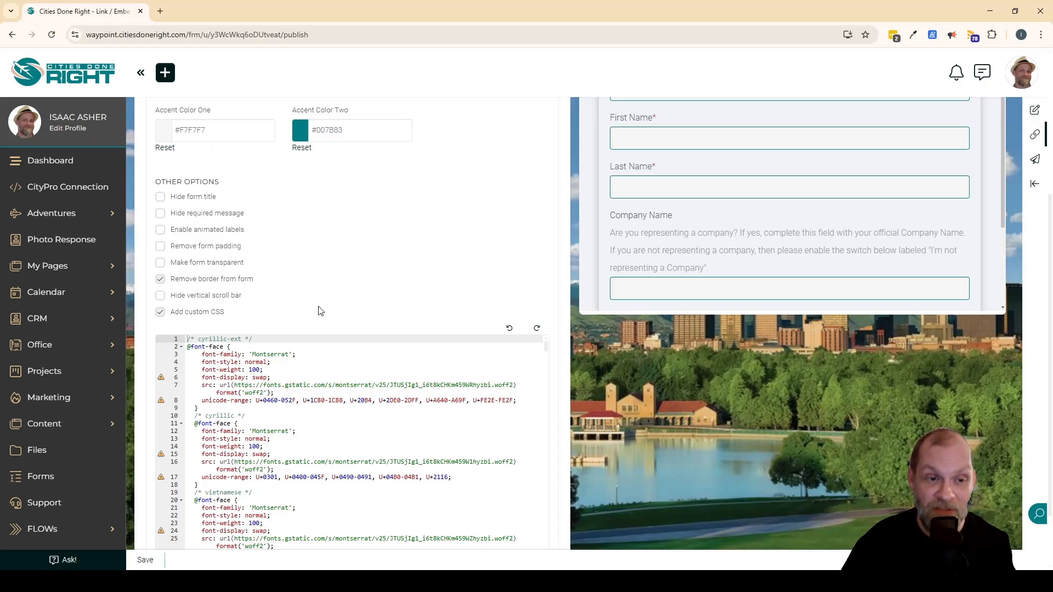
pyautogui.scroll(-1, 246, 307)
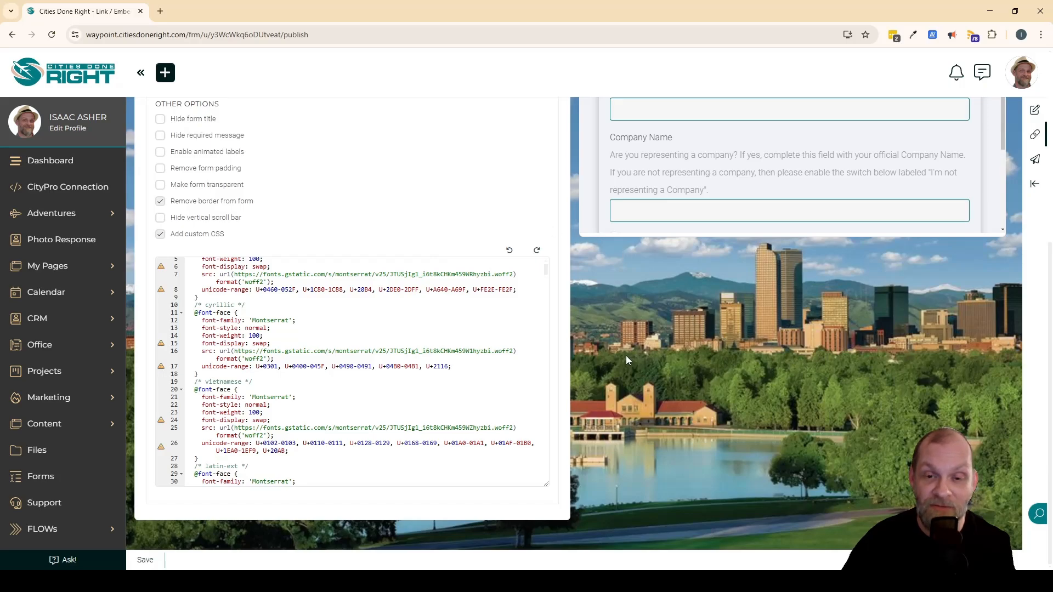
pyautogui.scroll(4, 590, 343)
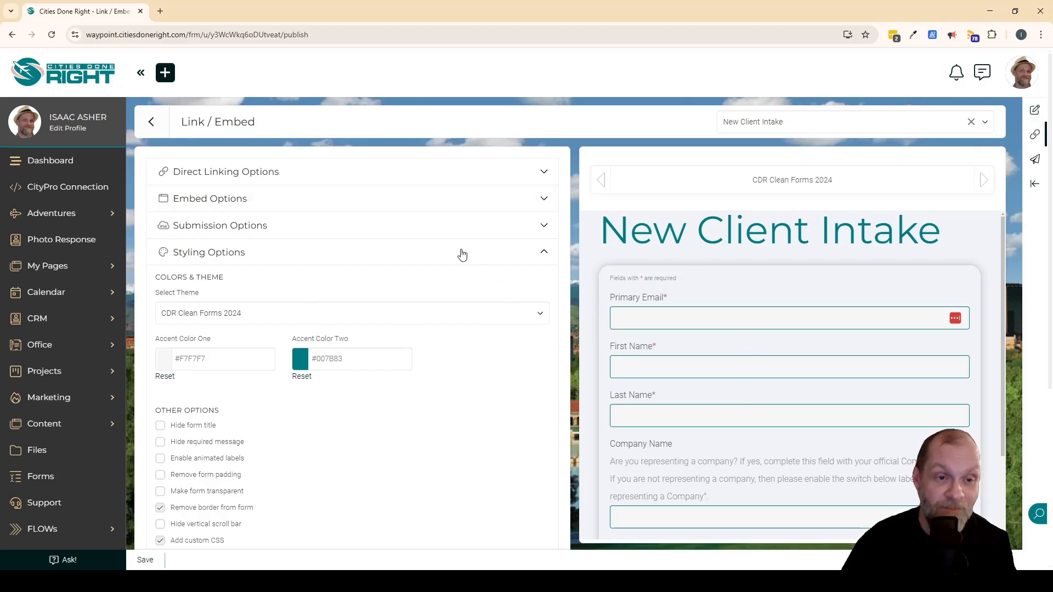
pyautogui.click(221, 202)
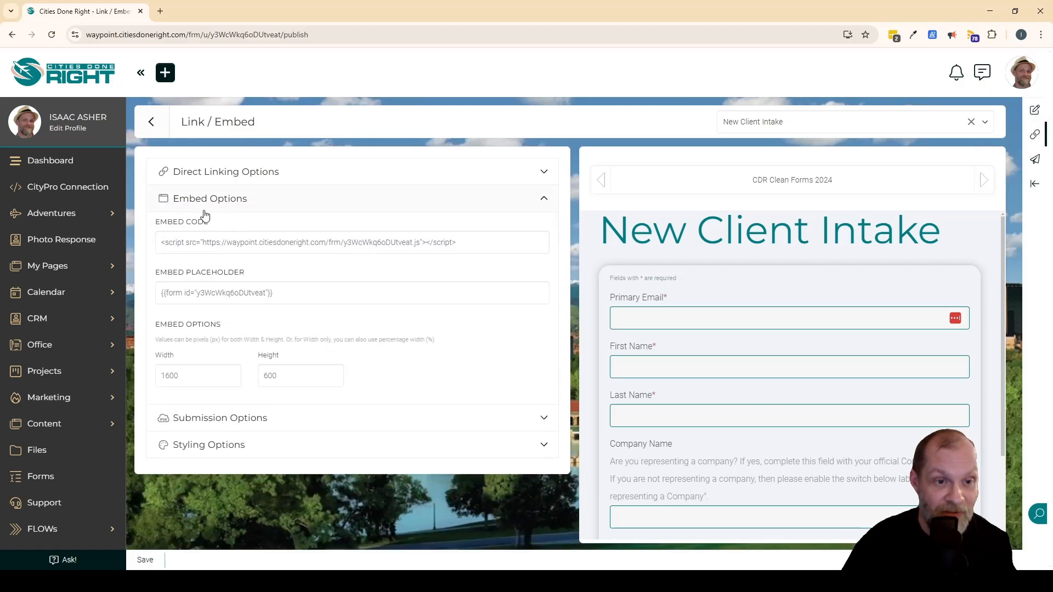
pyautogui.click(232, 170)
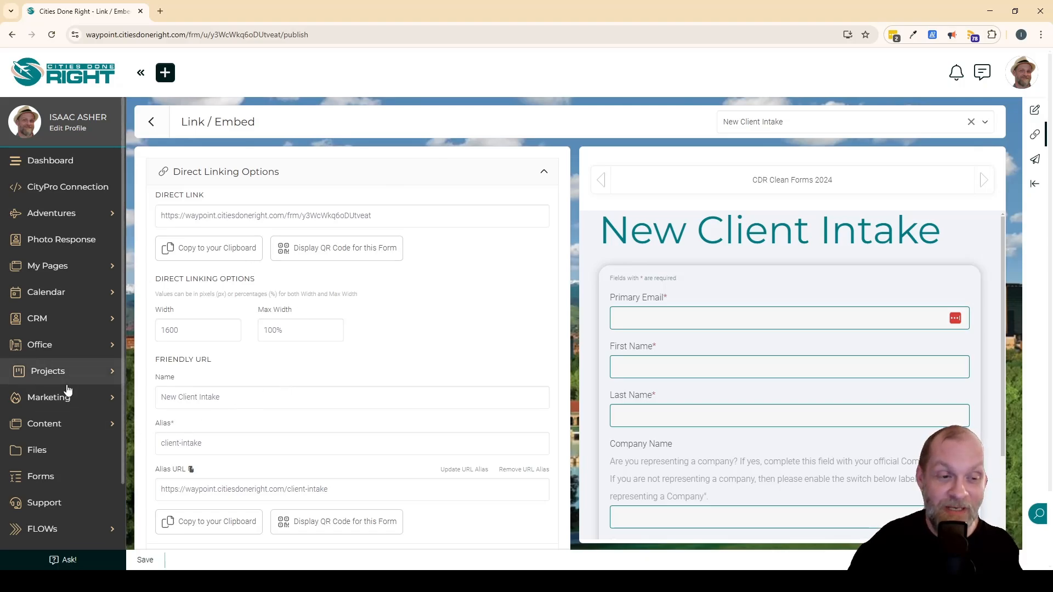
# Go to the Dashboards under Content and add a new dashboard.
pyautogui.click(38, 425)
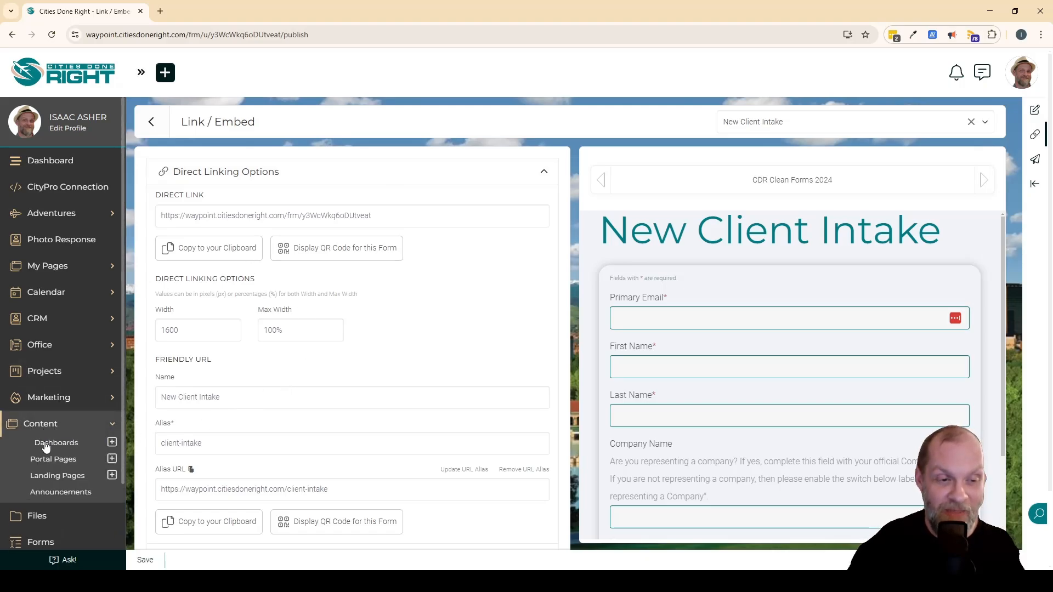
pyautogui.click(57, 444)
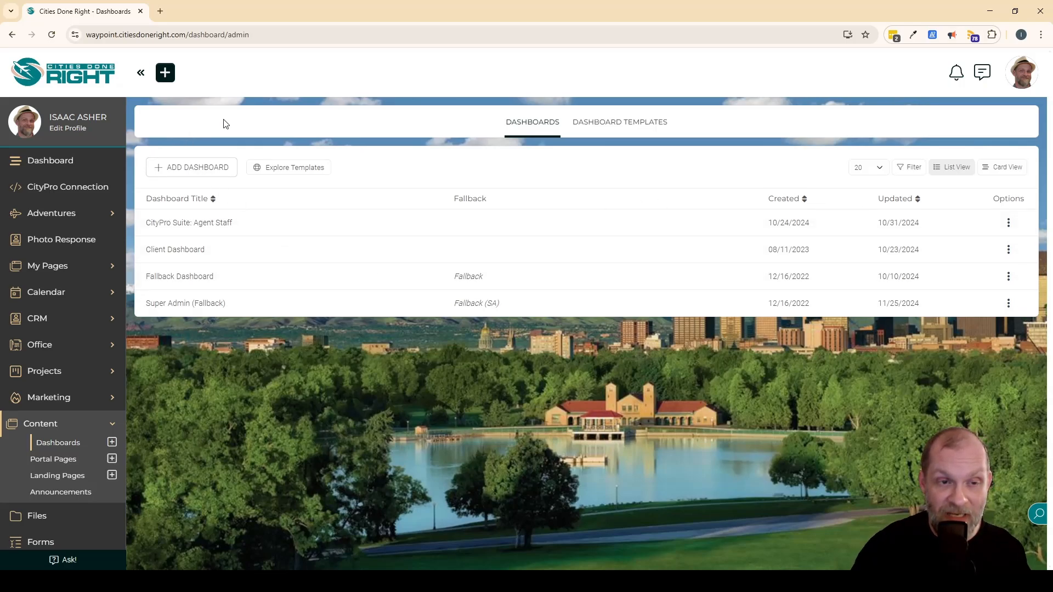
pyautogui.click(201, 172)
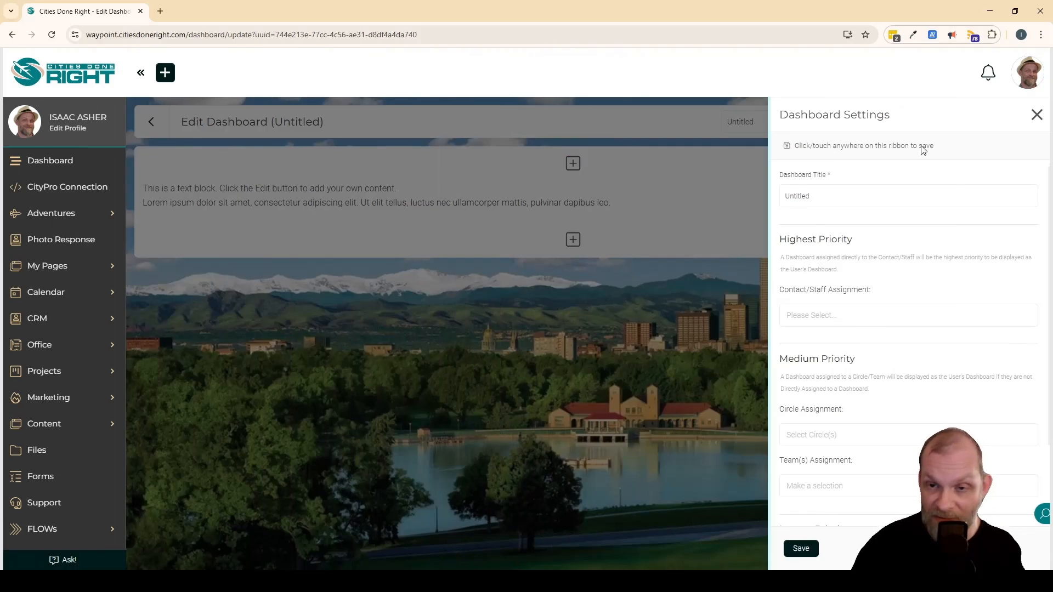
# Title the new dashboard "New Client Dashboard" in its settings.
pyautogui.click(899, 196)
pyautogui.hotkey('ctrl', 'a')
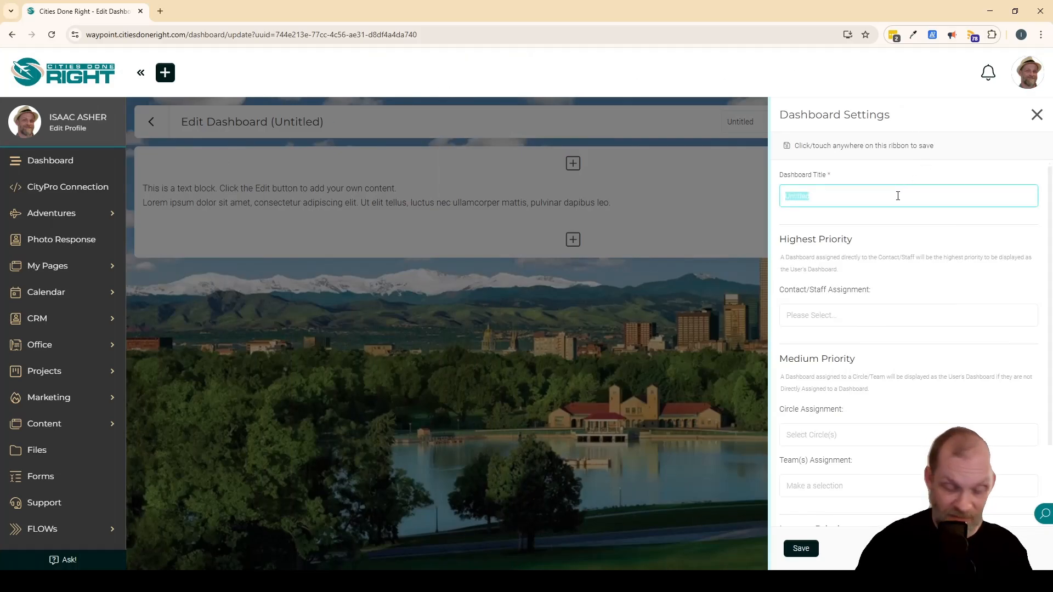
pyautogui.write('New Clien')
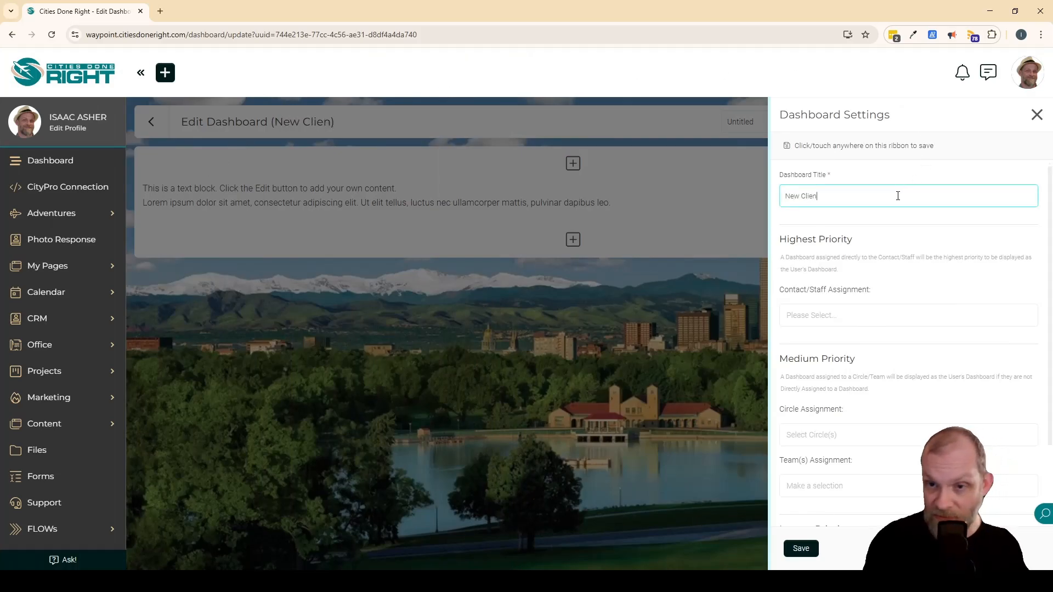
pyautogui.write('t Dashboard')
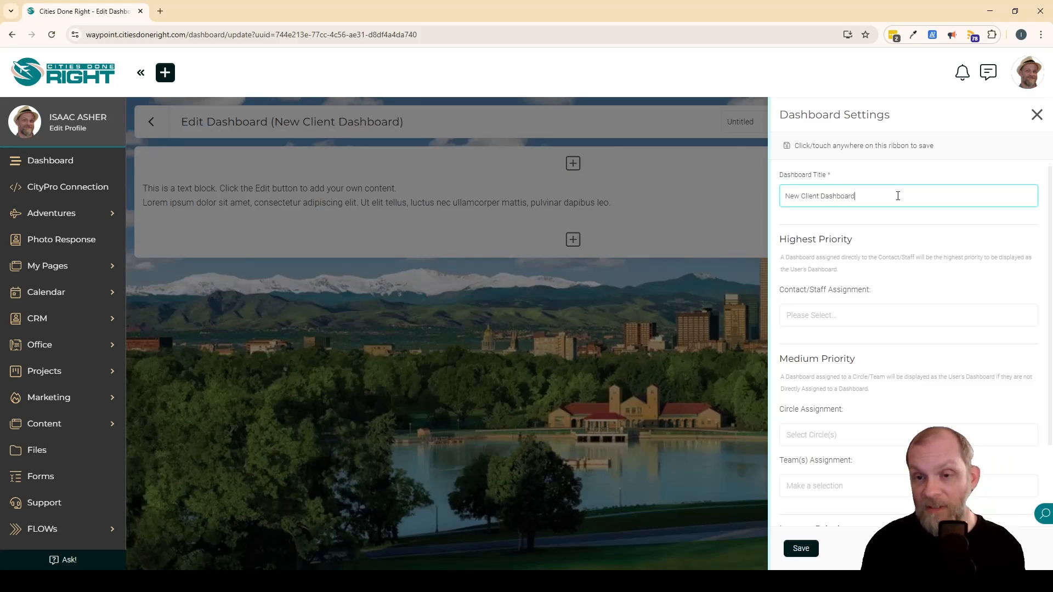
# Save the dashboard title and review the Highest, Medium and Lowest Priority assignment sections.
pyautogui.press('Return')
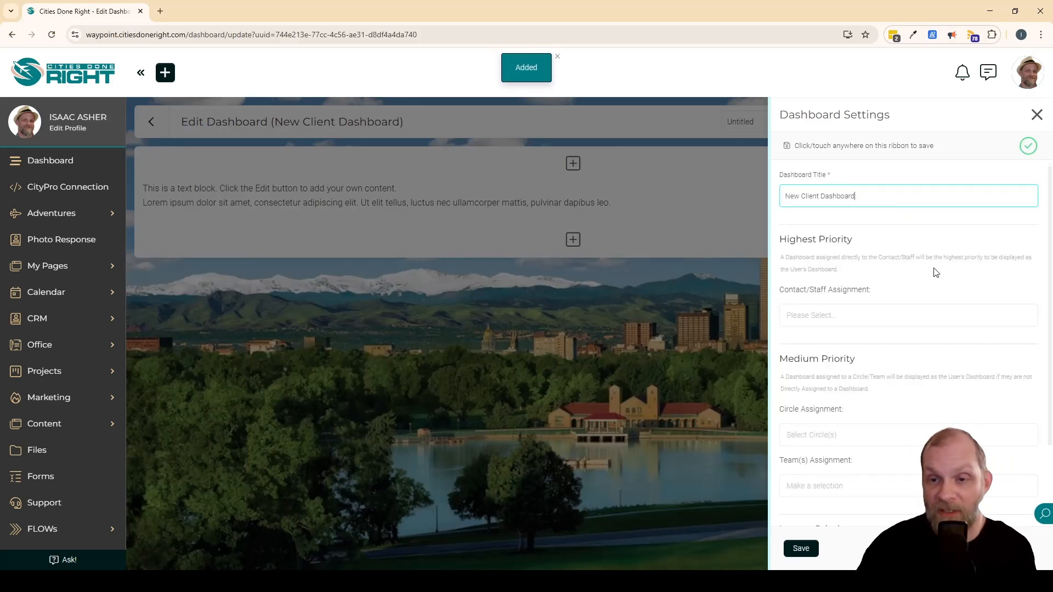
pyautogui.scroll(-2, 928, 282)
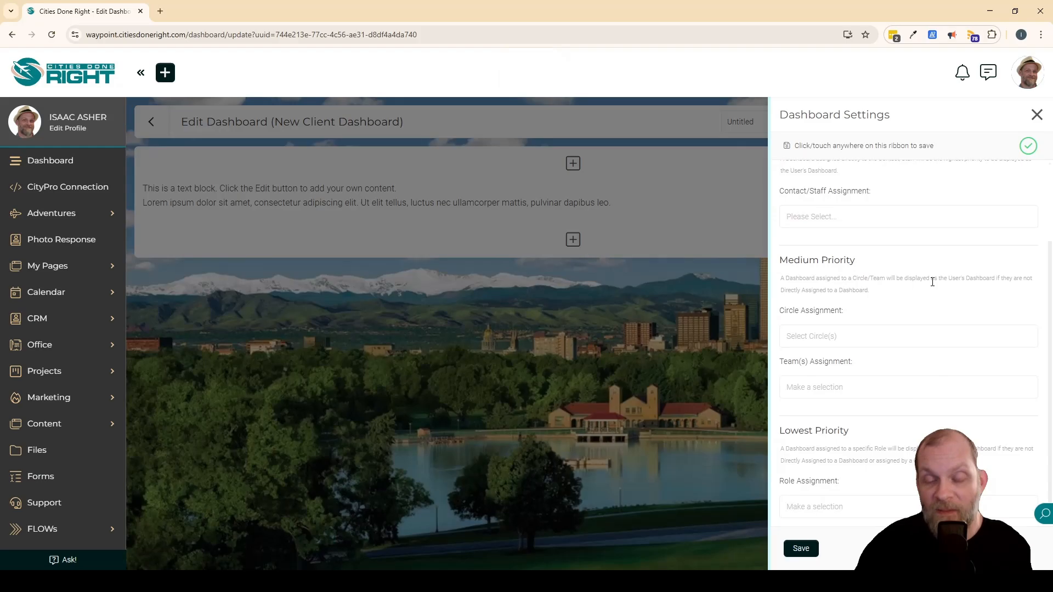
pyautogui.scroll(2, 935, 287)
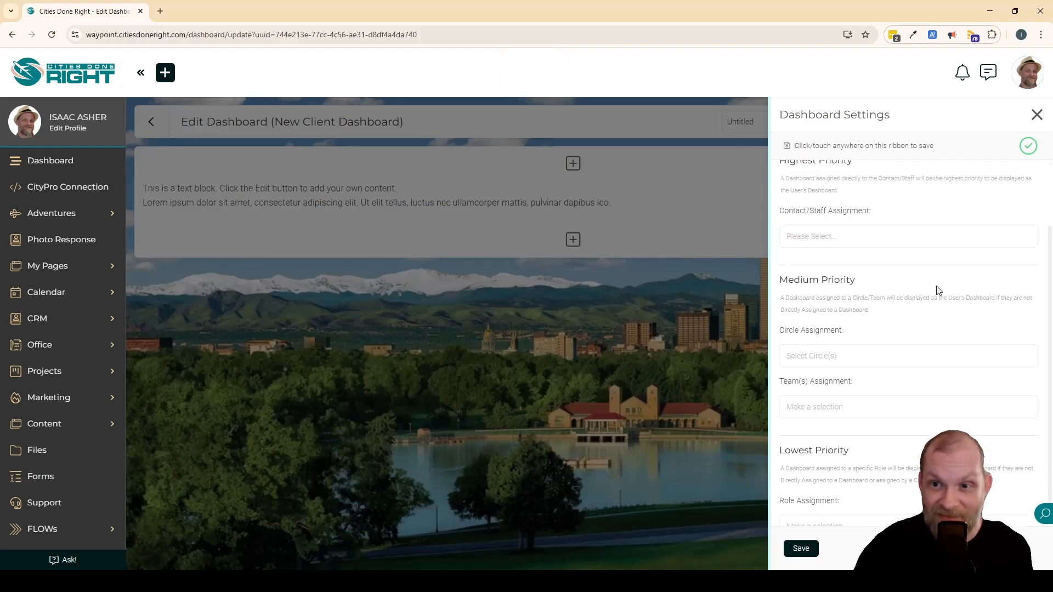
pyautogui.scroll(-2, 942, 283)
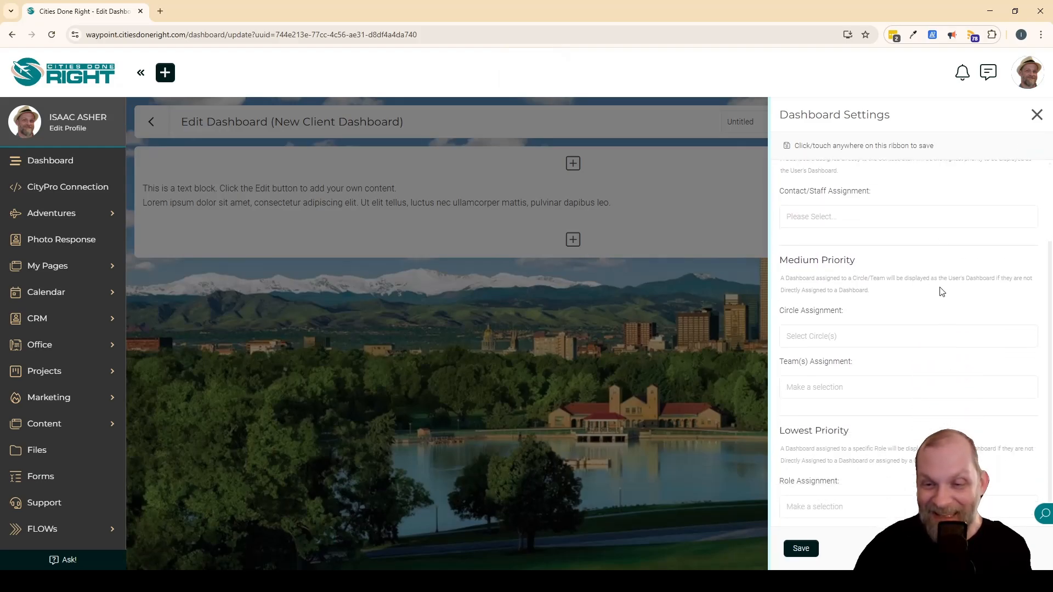
pyautogui.scroll(2, 914, 278)
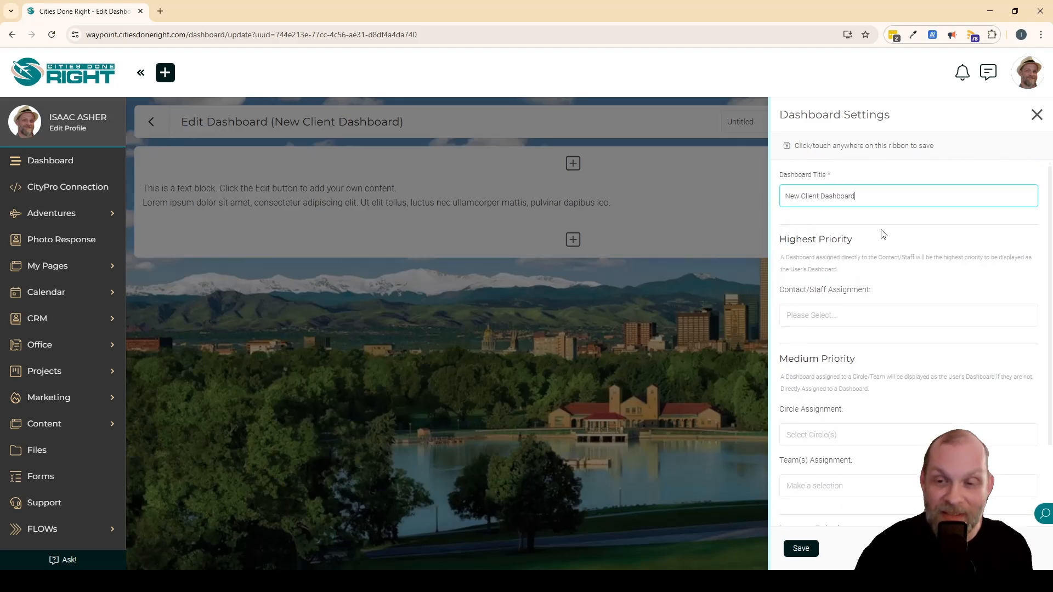
# Assign the dashboard directly to the Super Admin contact under Highest Priority.
pyautogui.click(889, 317)
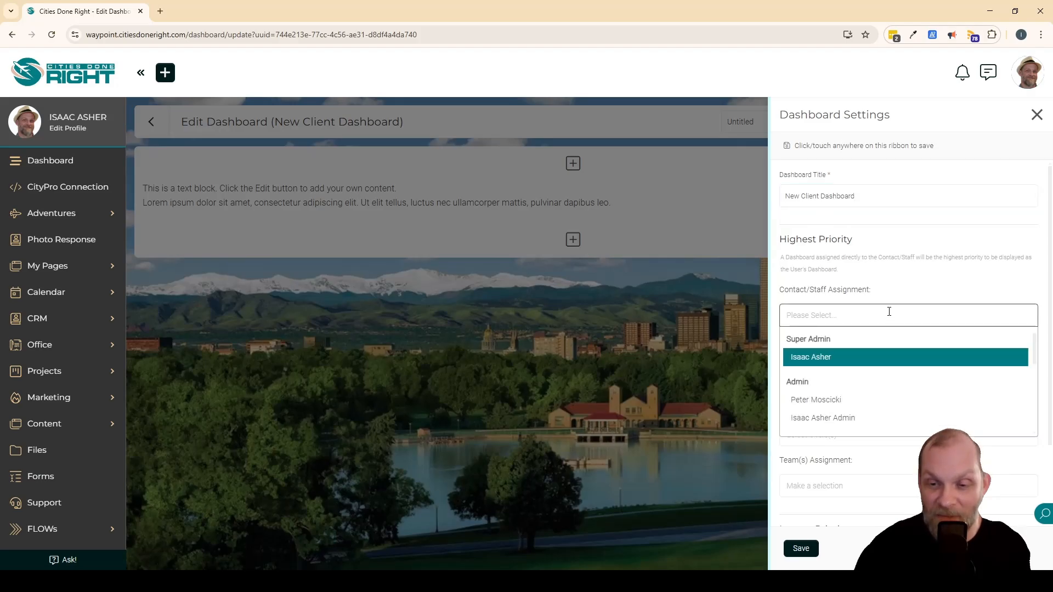
pyautogui.click(843, 356)
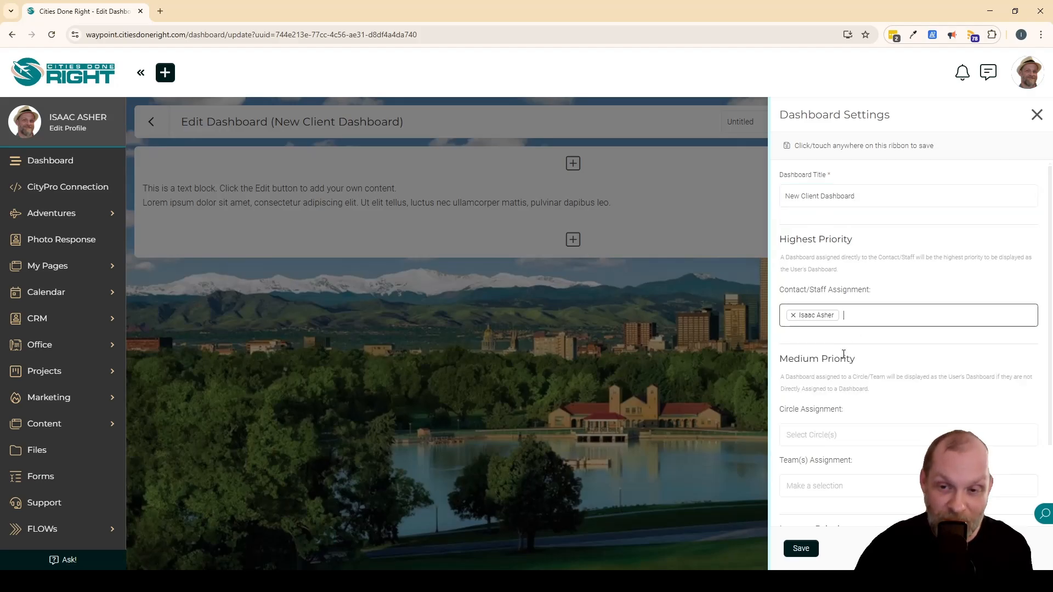
pyautogui.click(979, 277)
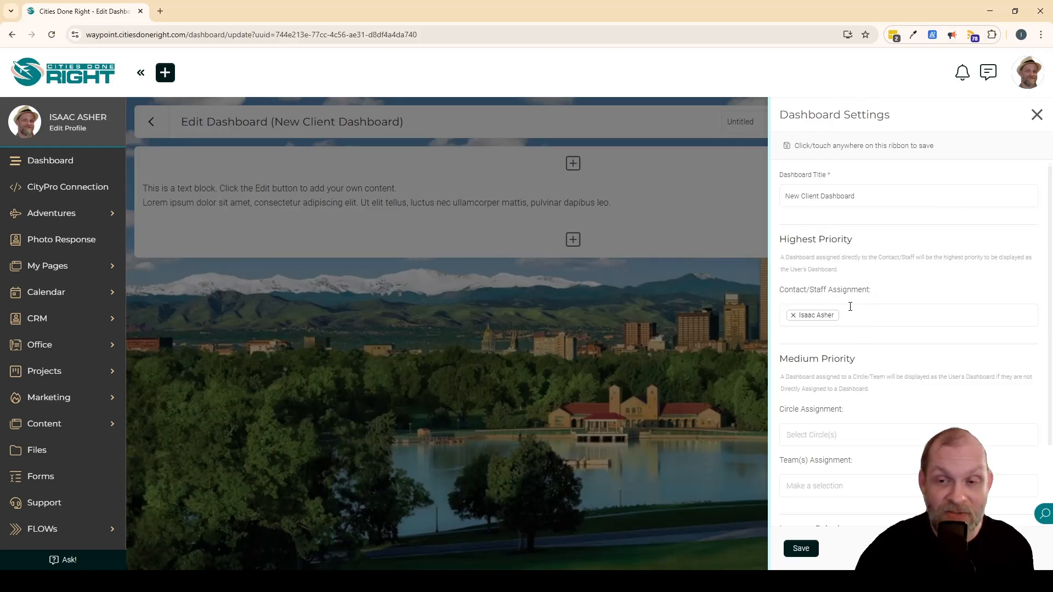
pyautogui.moveTo(808, 289); pyautogui.dragTo(875, 291)
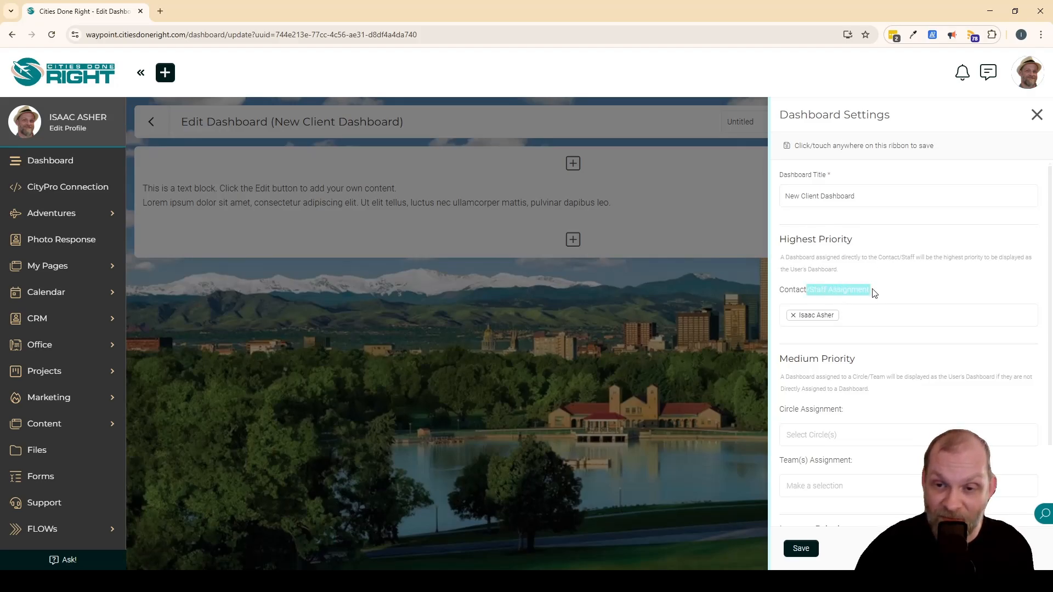
pyautogui.click(890, 291)
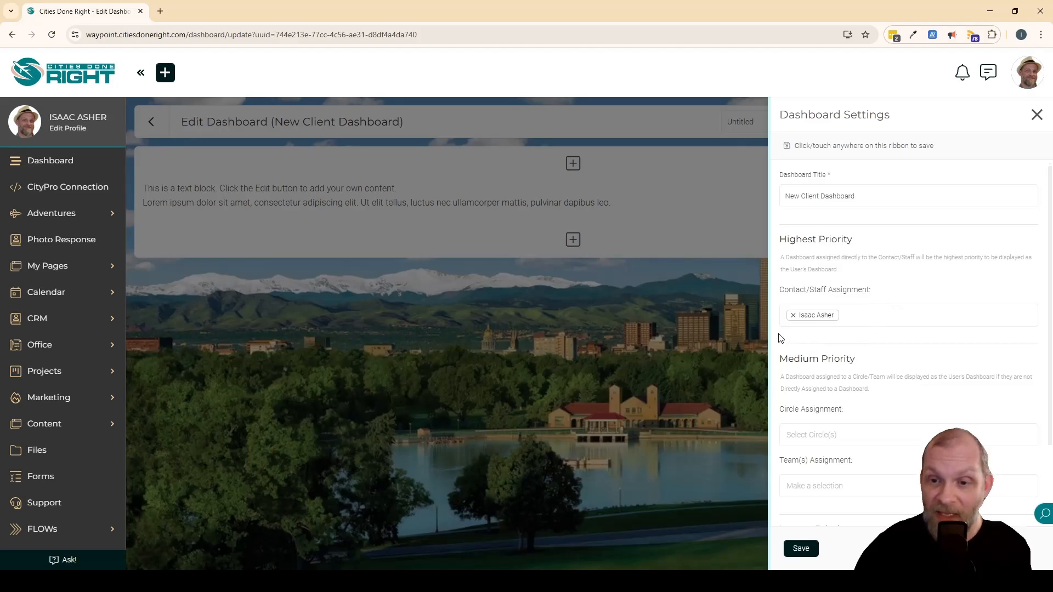
# Remove the assigned person from the Contact/Staff Assignment.
pyautogui.click(795, 316)
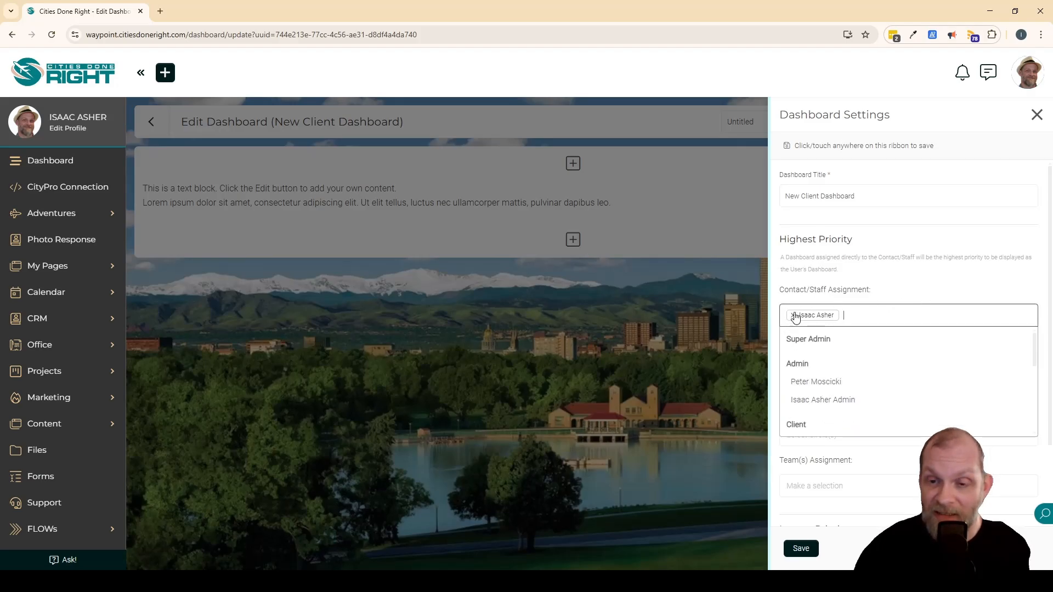
pyautogui.click(794, 316)
pyautogui.click(916, 290)
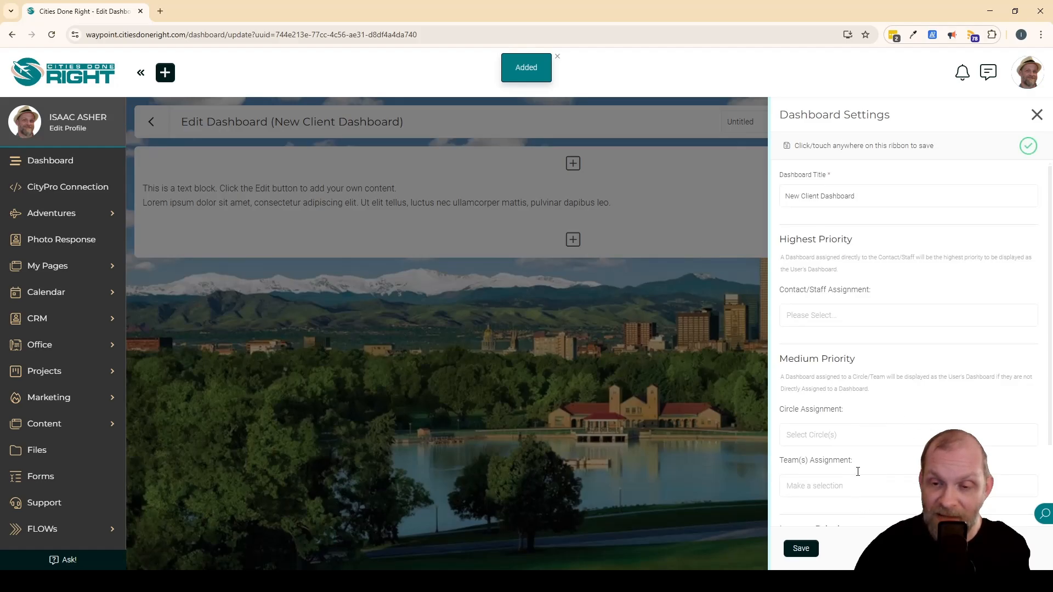
# Assign the dashboard to the Affiliate circle under Medium Priority.
pyautogui.scroll(-2, 900, 414)
pyautogui.click(876, 386)
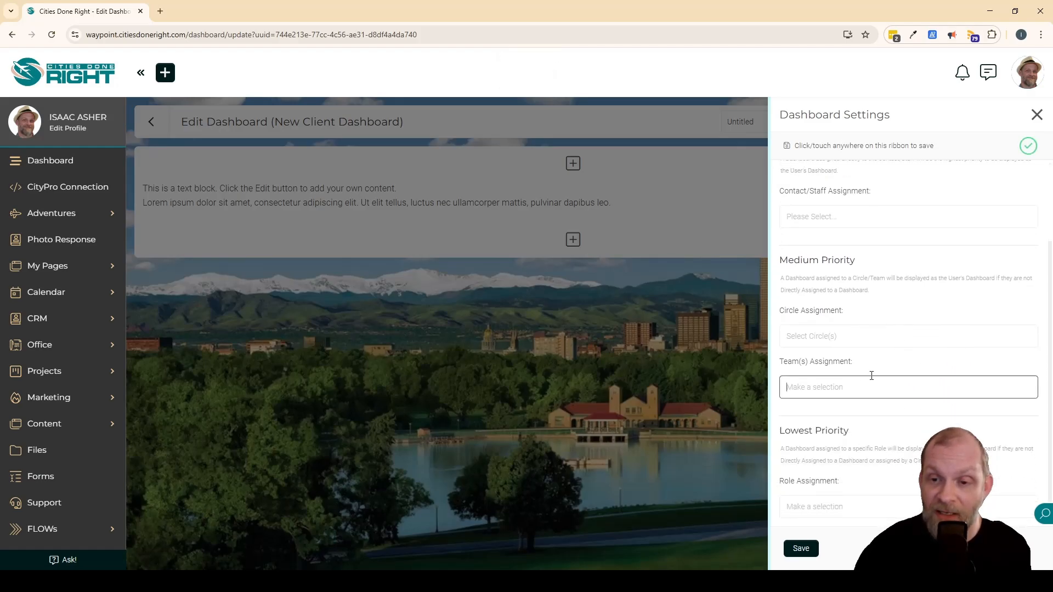
pyautogui.click(859, 332)
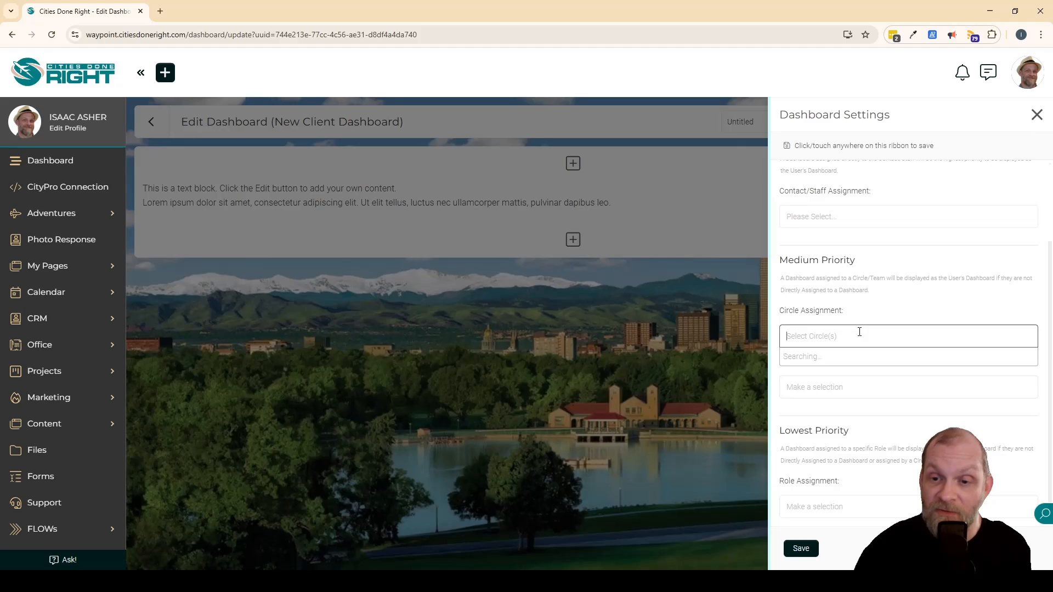
pyautogui.scroll(-2, 856, 383)
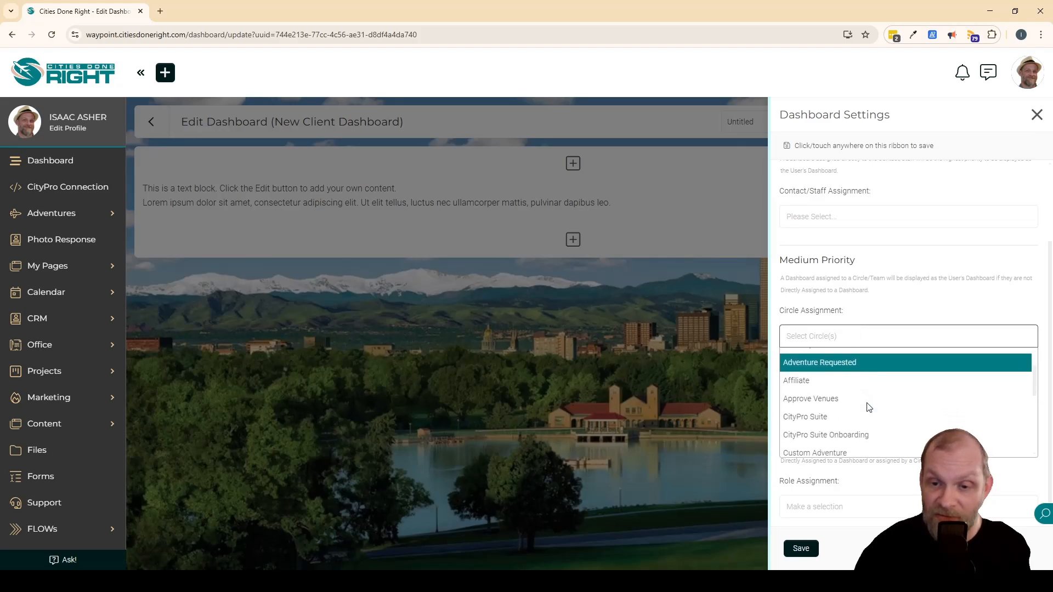
pyautogui.click(814, 373)
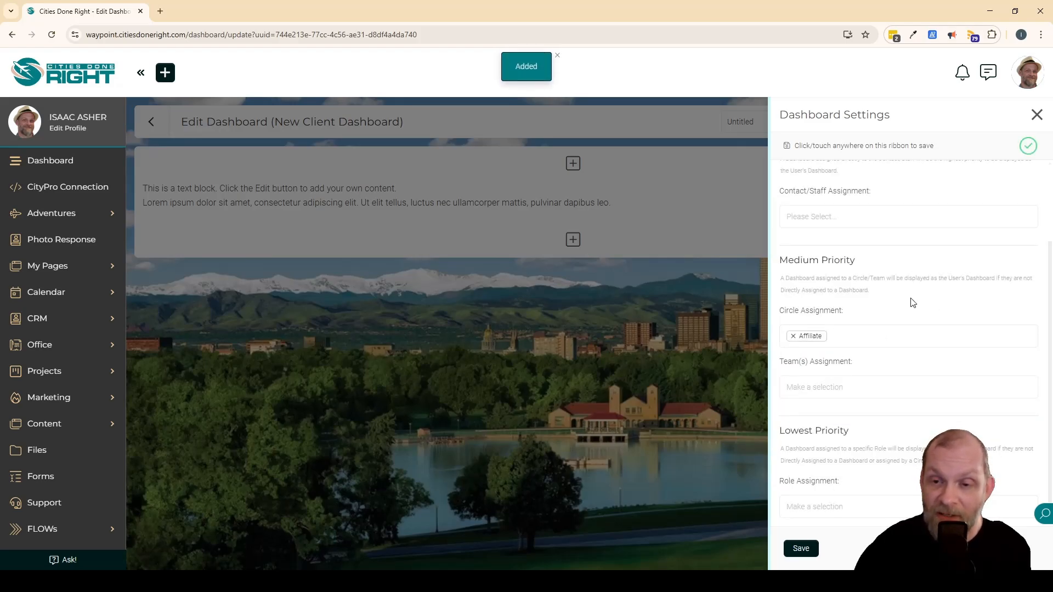
pyautogui.scroll(3, 912, 302)
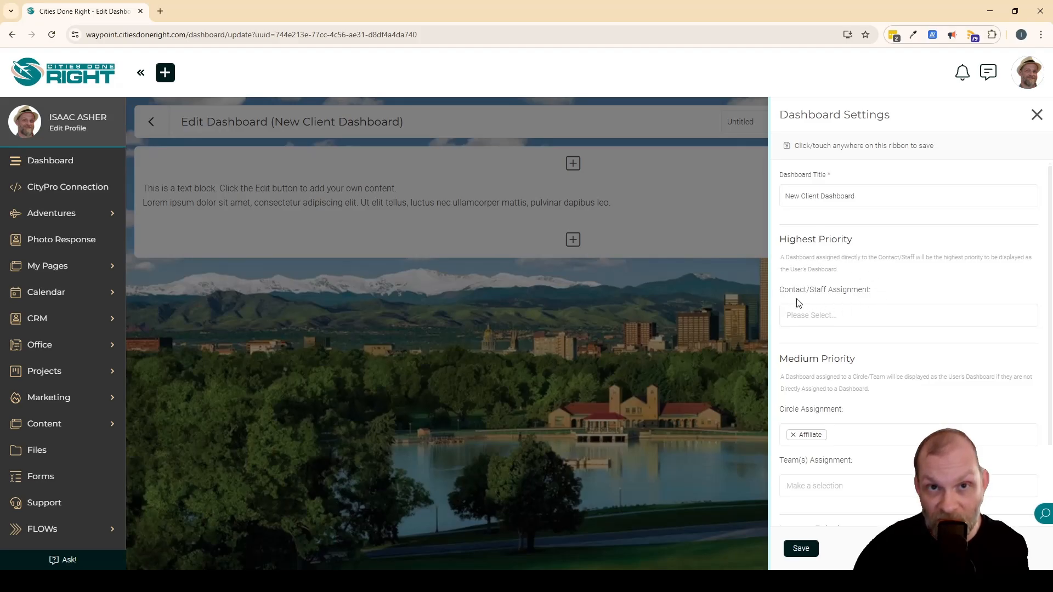
pyautogui.scroll(-2, 865, 309)
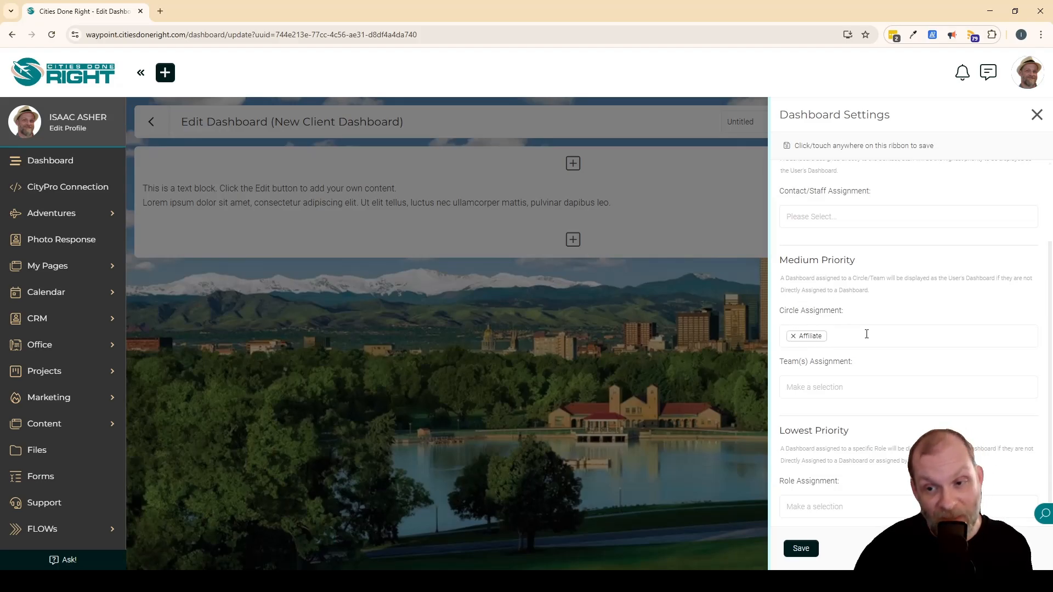
# Remove the Affiliate circle from the Circle Assignment.
pyautogui.click(793, 338)
pyautogui.tripleClick(903, 308)
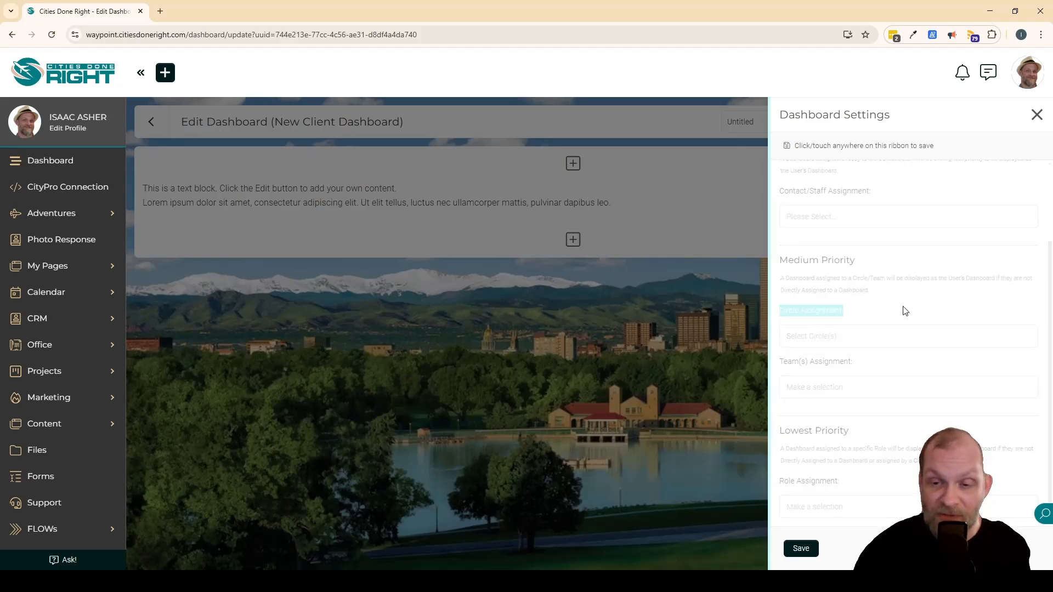
pyautogui.click(893, 299)
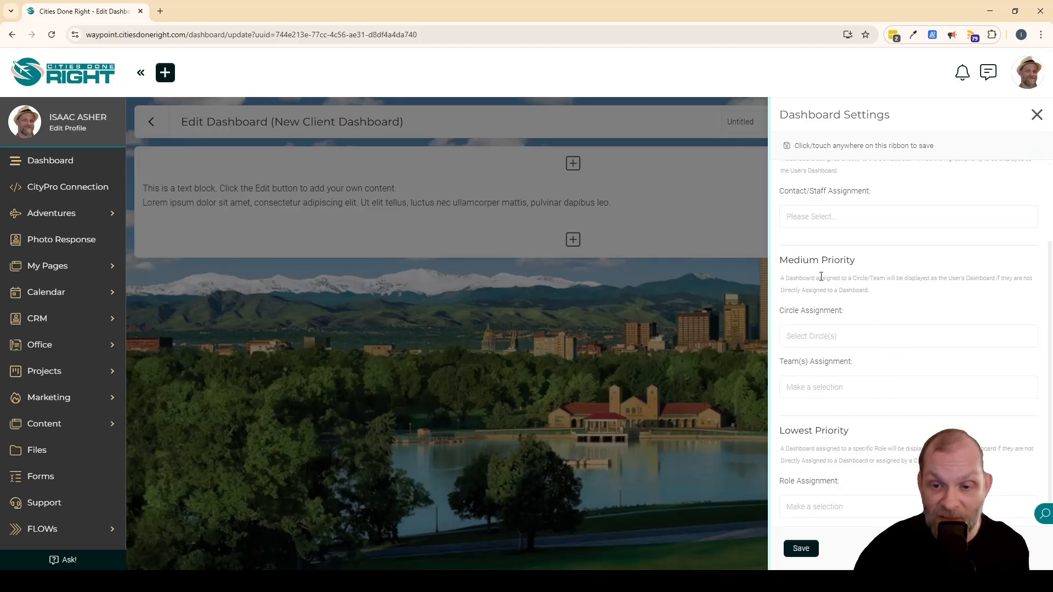
# Try to assign the dashboard to the Client role under Lowest Priority.
pyautogui.click(823, 506)
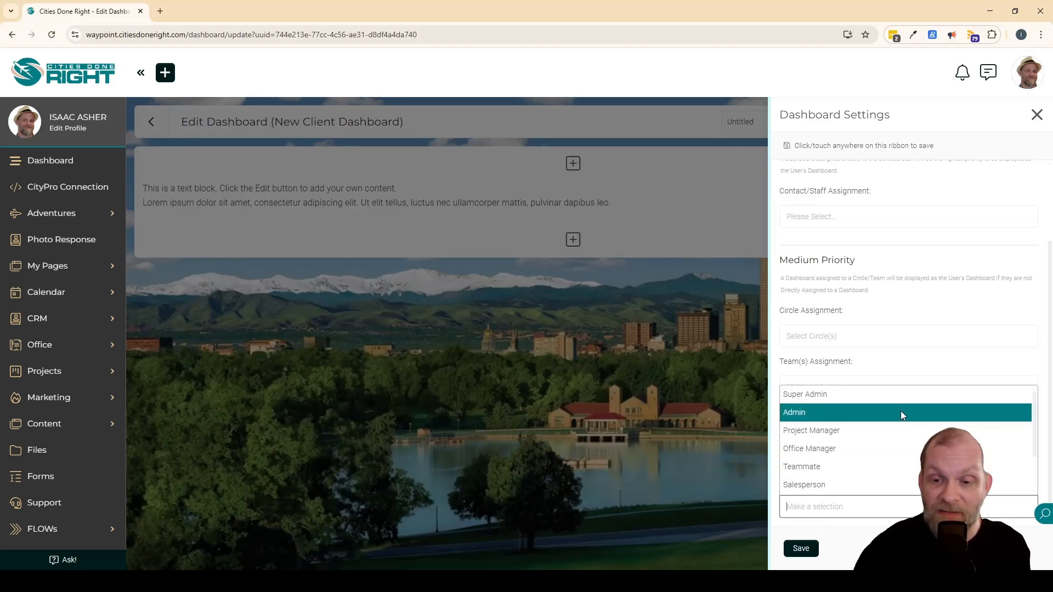
pyautogui.scroll(-1, 902, 415)
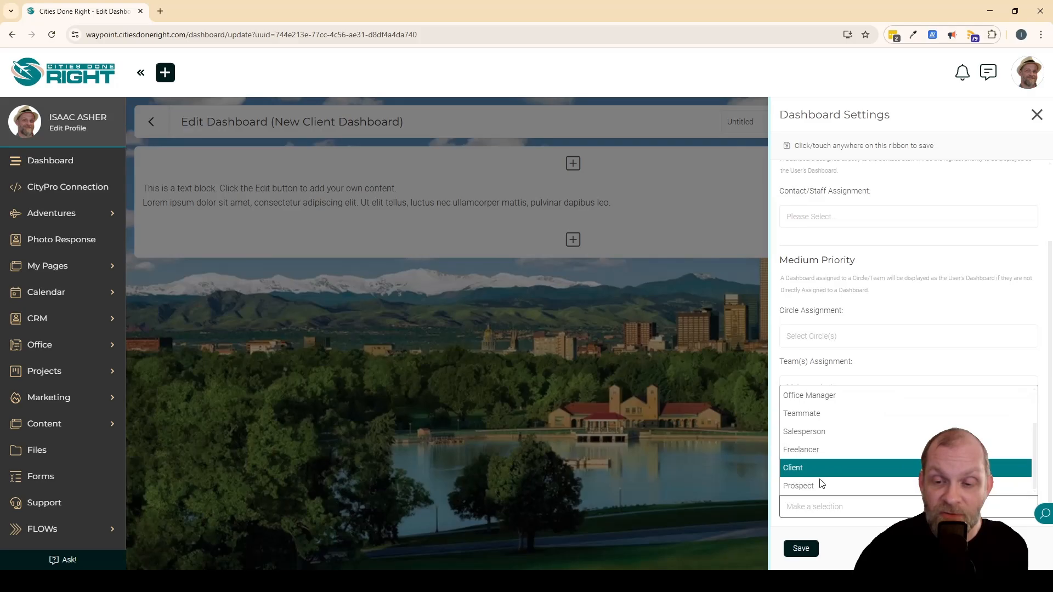
pyautogui.click(802, 466)
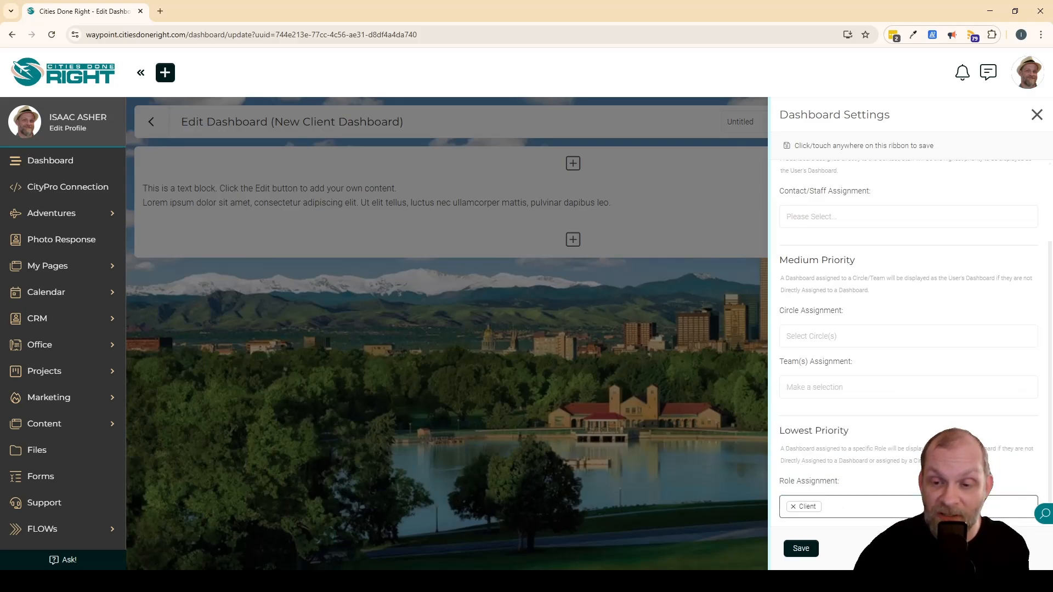
pyautogui.scroll(2, 925, 425)
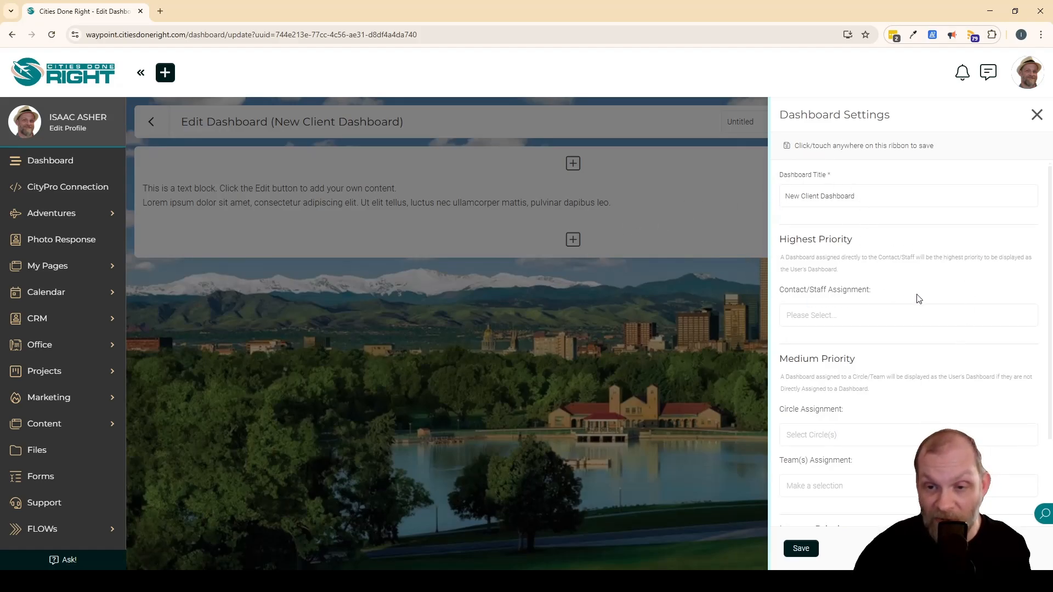
pyautogui.scroll(-2, 823, 252)
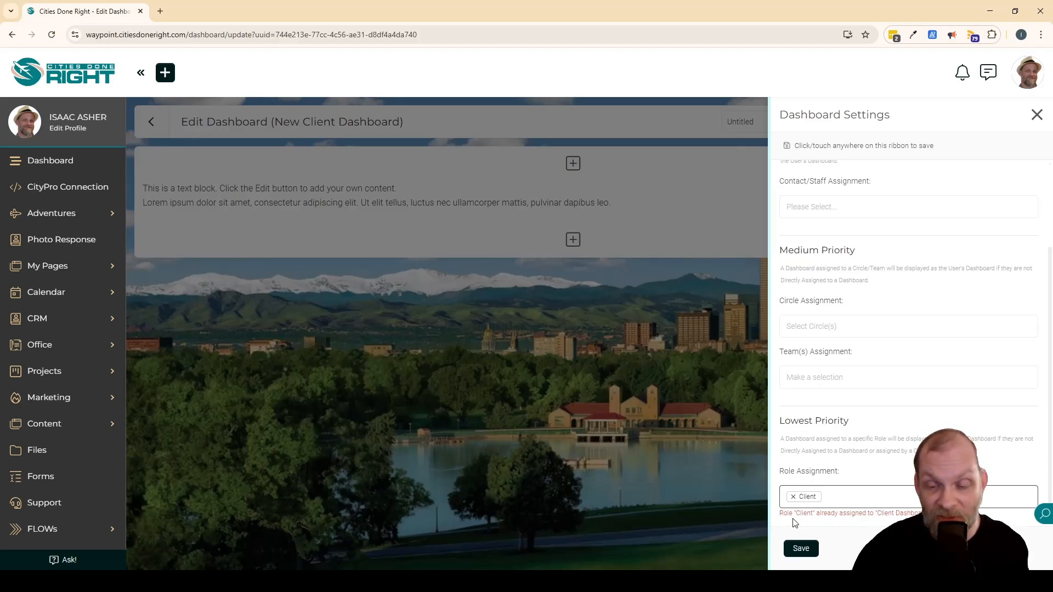
# Replace the Client role with Salesperson in the Role Assignment and save the dashboard settings.
pyautogui.click(790, 495)
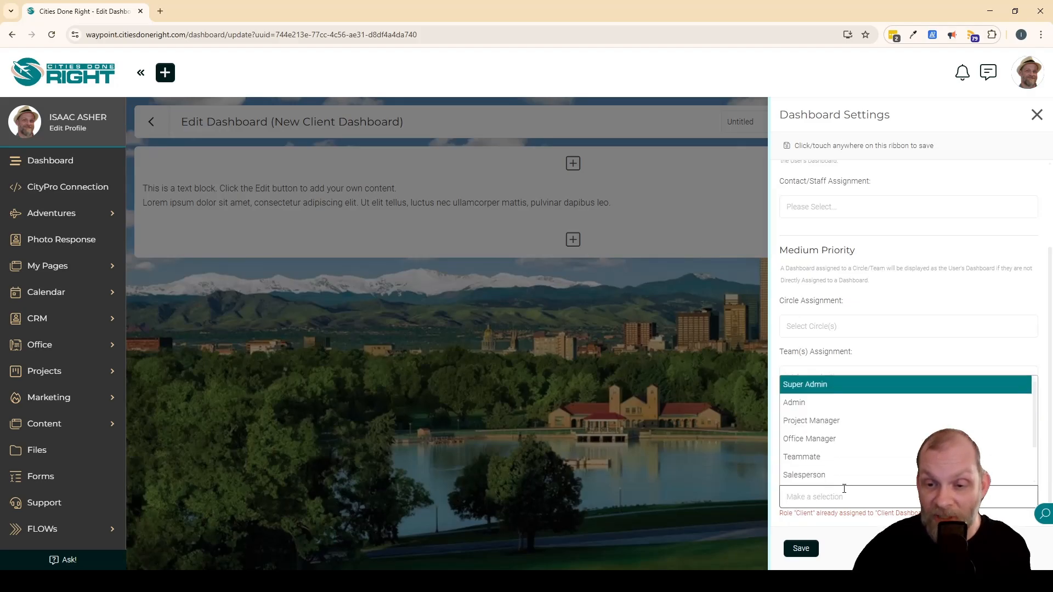
pyautogui.click(838, 475)
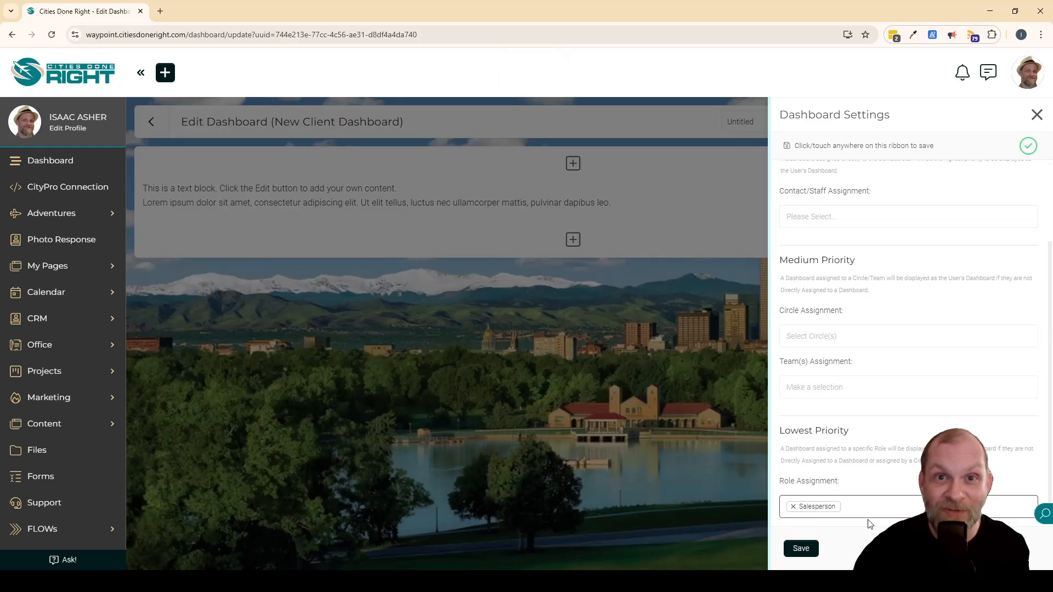
pyautogui.click(801, 551)
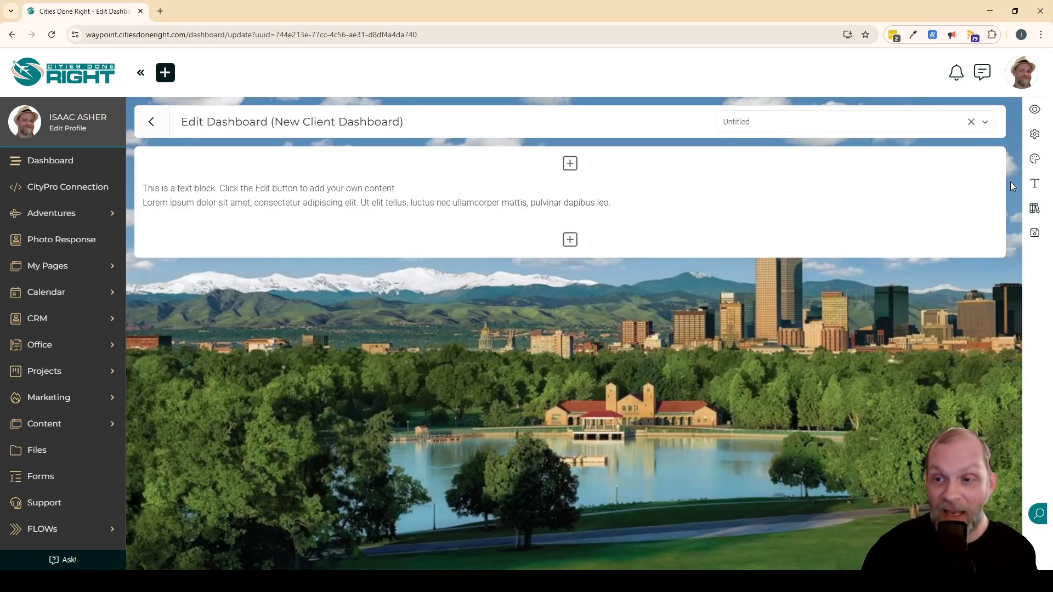
# Reopen the dashboard settings, remove the Salesperson role from the Role Assignment and save.
pyautogui.click(1034, 135)
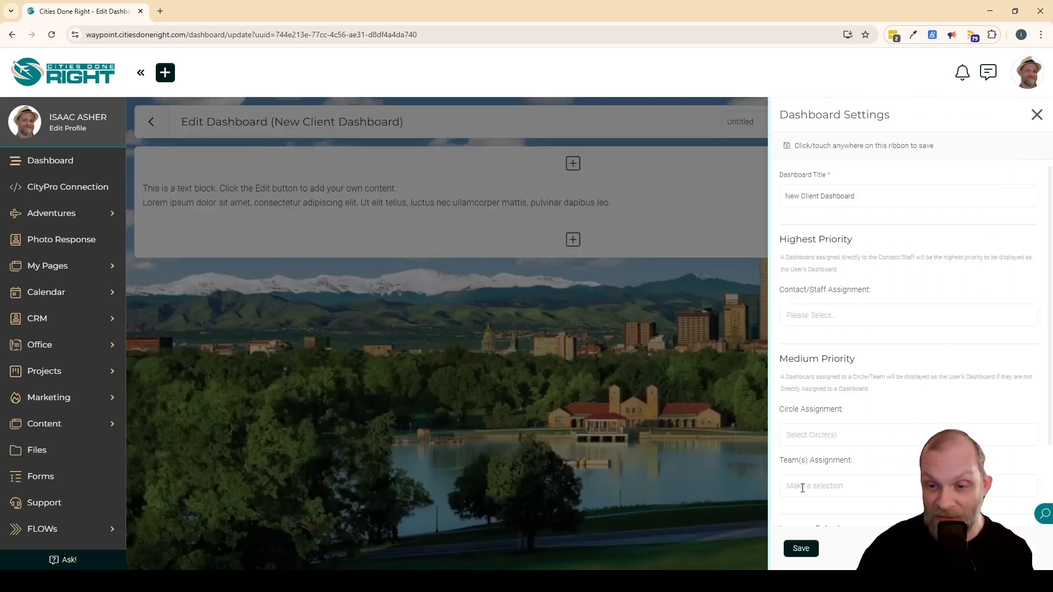
pyautogui.scroll(-2, 803, 485)
pyautogui.click(793, 509)
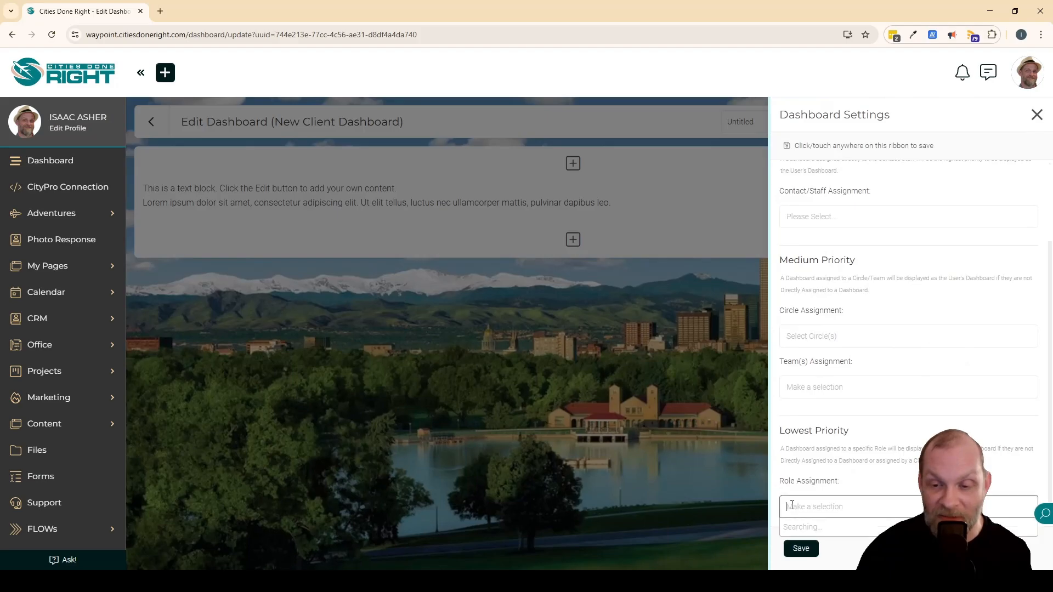
pyautogui.click(1045, 365)
pyautogui.click(801, 548)
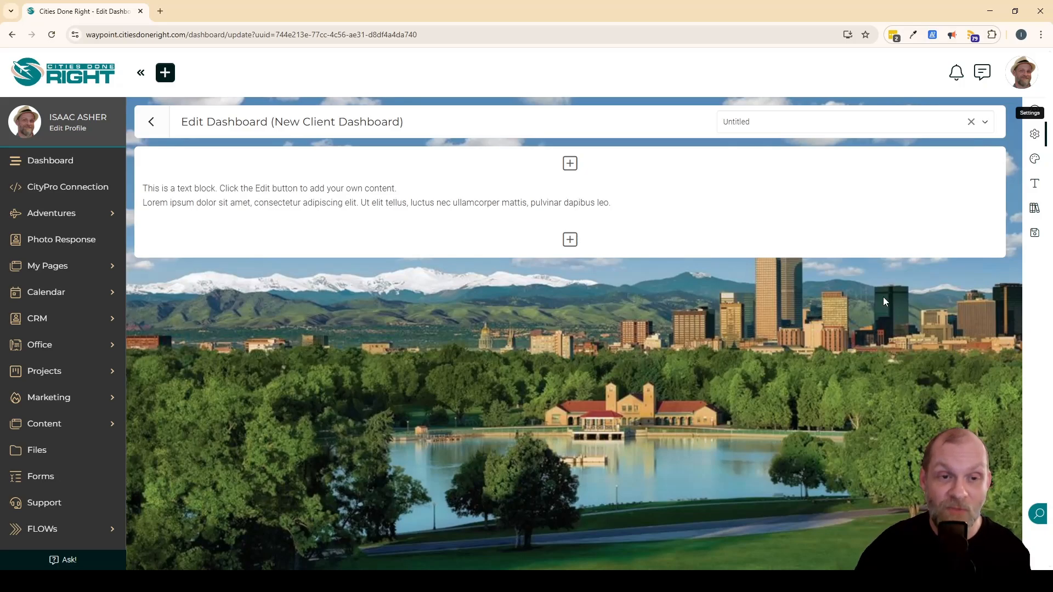
# Add a Reporting Block below the text block showing 4 tiles: Total Prospects, Total Leads, Total Revenue and Open Estimates.
pyautogui.moveTo(495, 205)
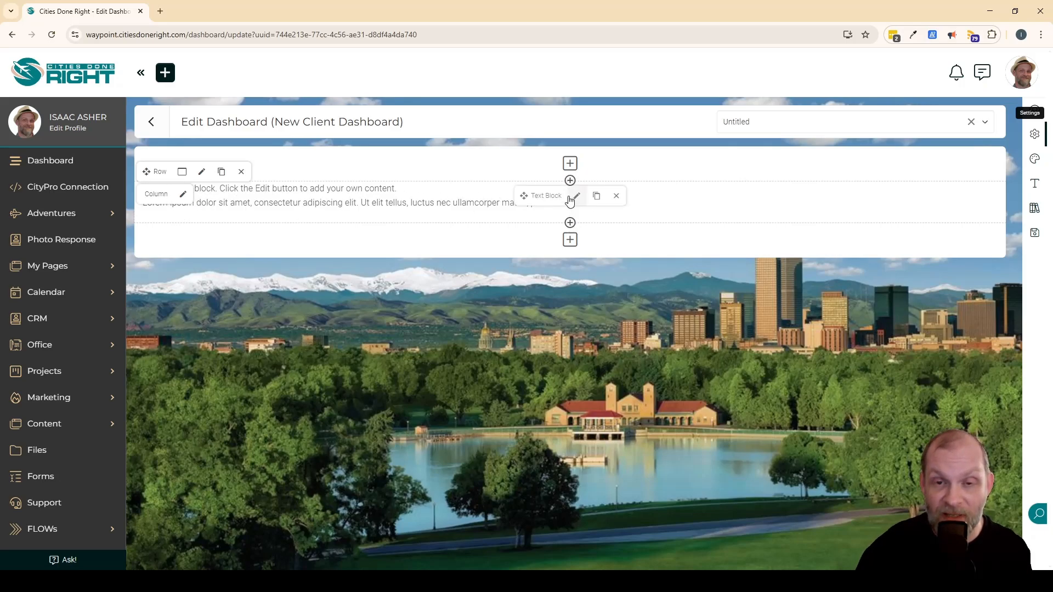
pyautogui.click(569, 224)
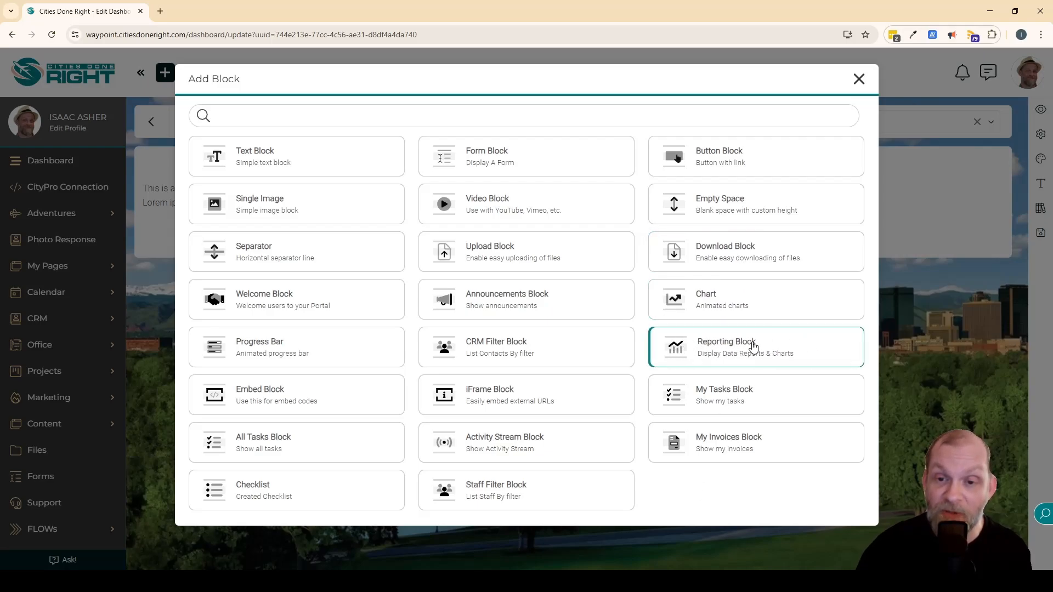
pyautogui.click(785, 352)
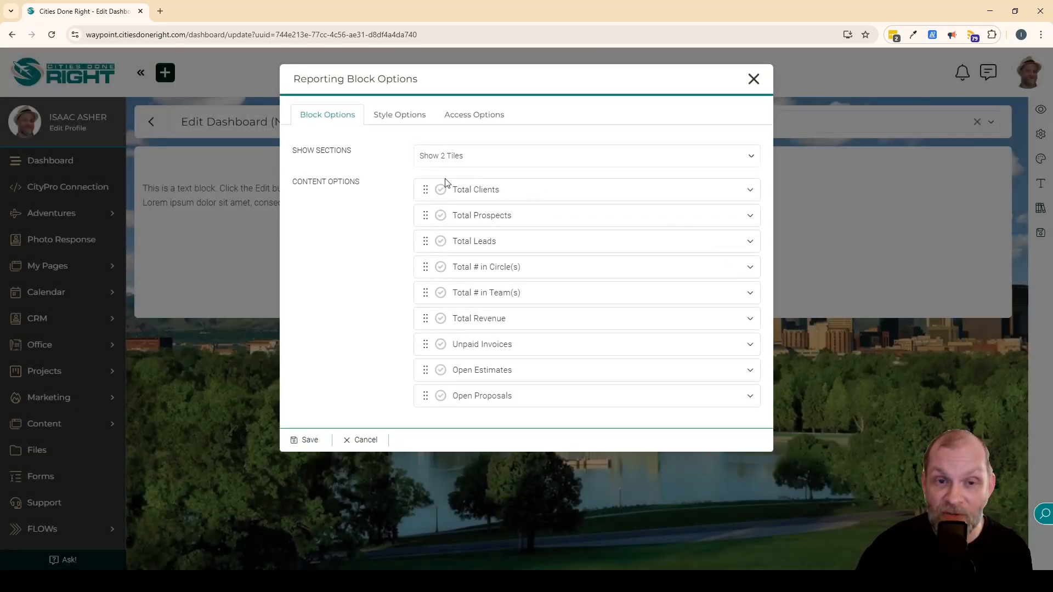
pyautogui.click(465, 159)
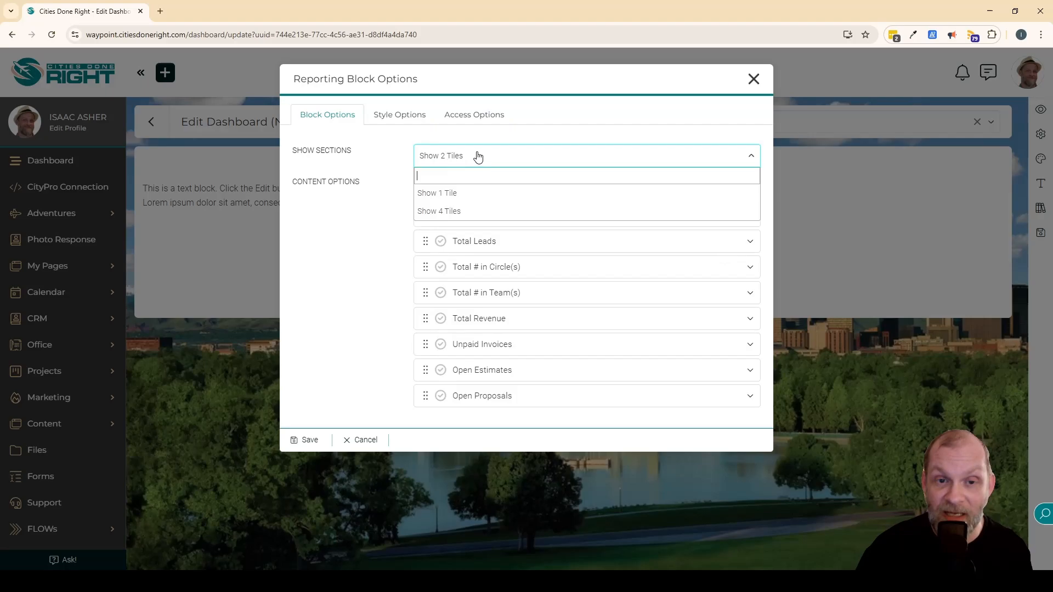
pyautogui.click(456, 211)
pyautogui.click(440, 243)
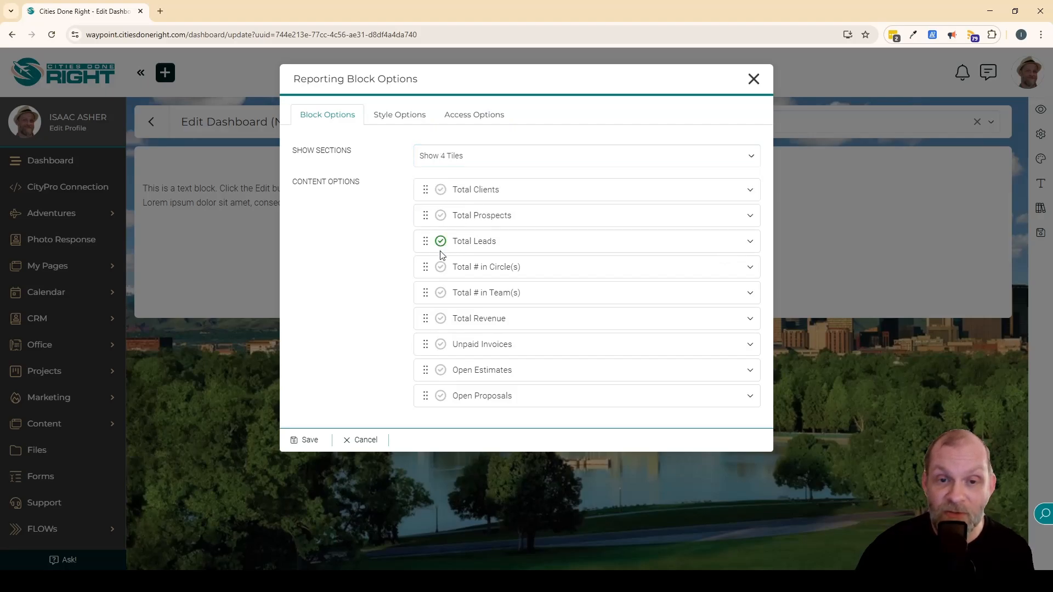
pyautogui.click(441, 216)
pyautogui.click(441, 320)
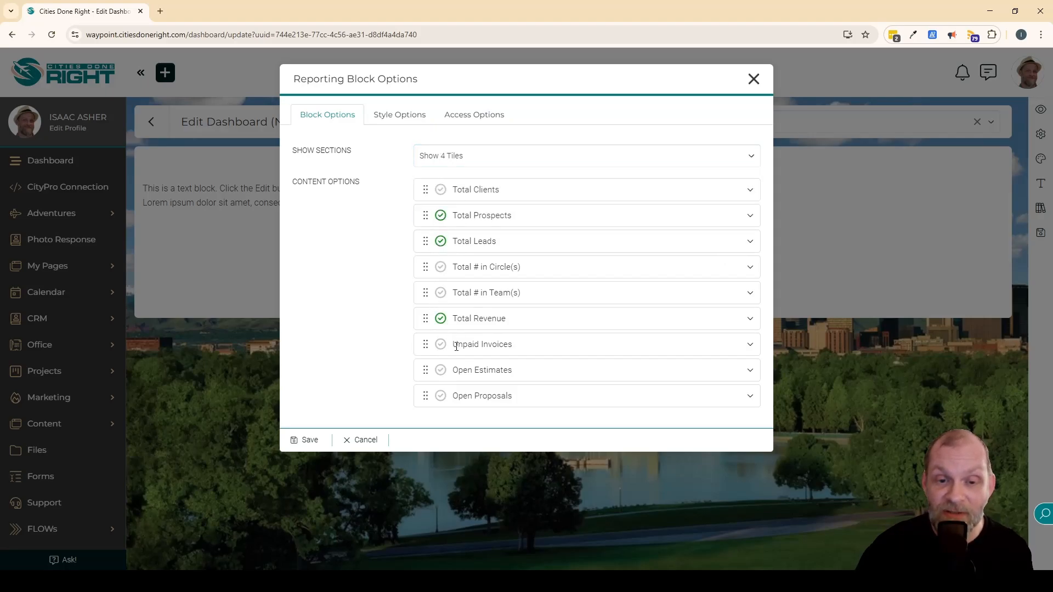
pyautogui.click(441, 370)
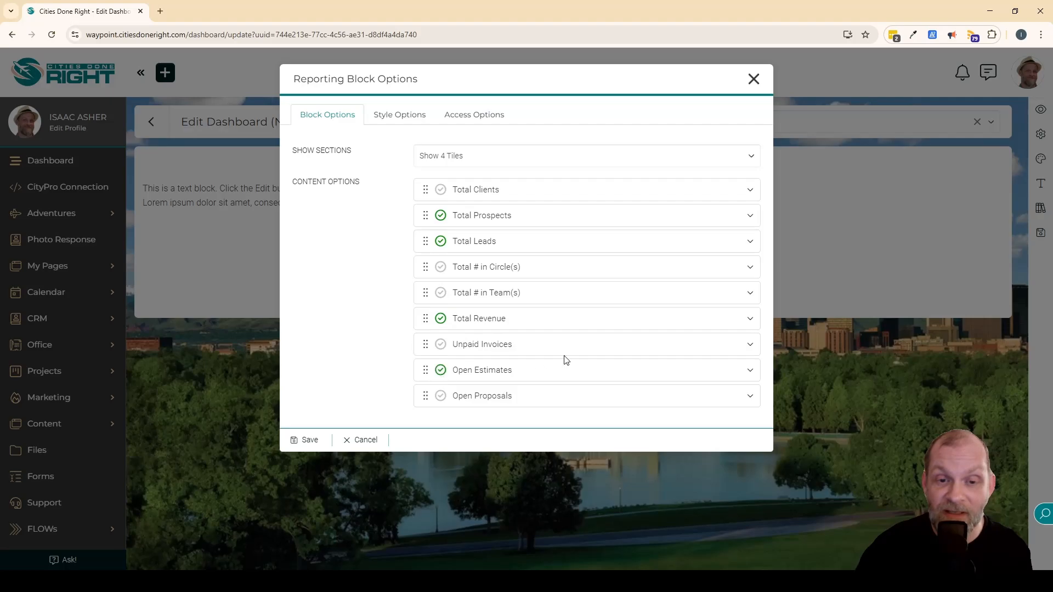
pyautogui.click(312, 441)
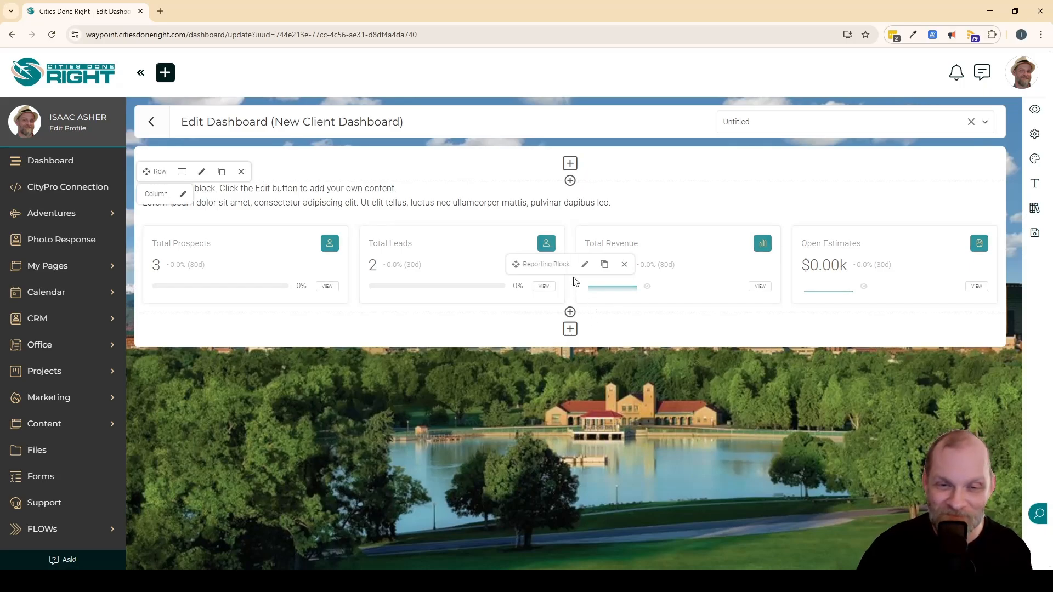
# Remove the Reporting Block and the placeholder text block from the dashboard row.
pyautogui.click(570, 329)
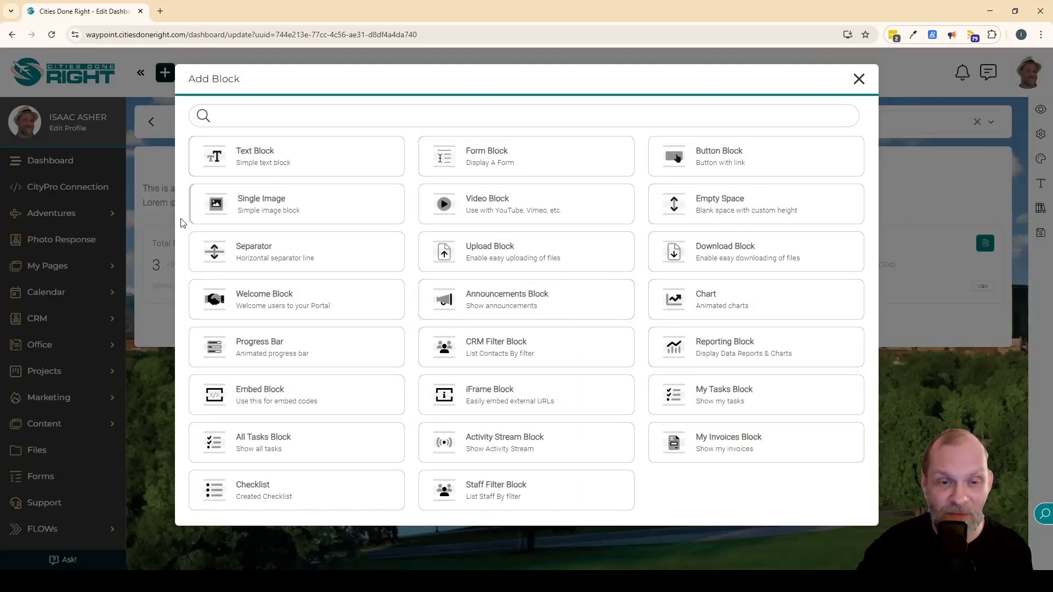
pyautogui.click(859, 79)
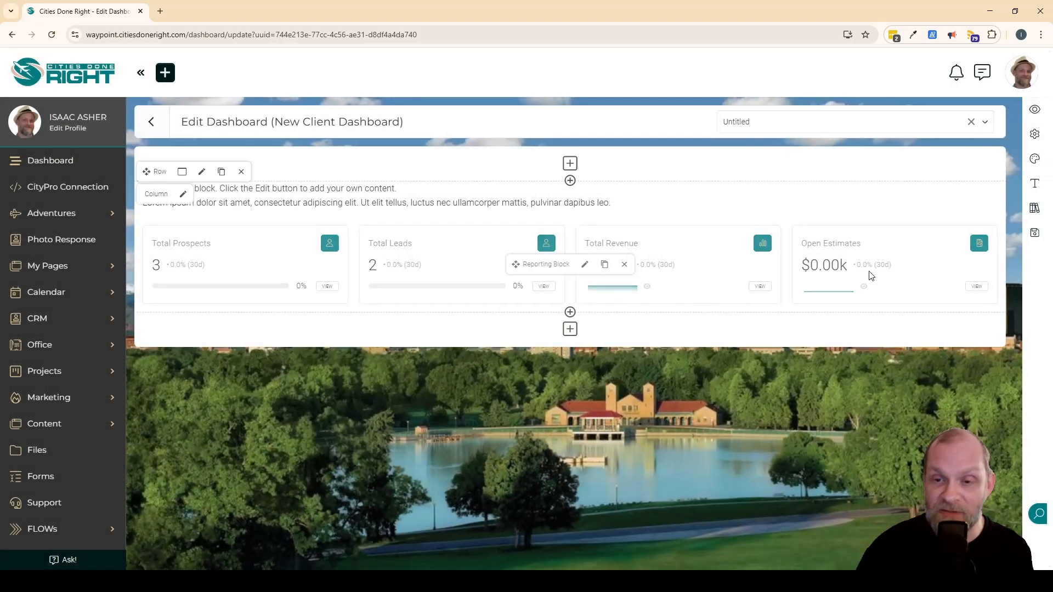
pyautogui.click(624, 264)
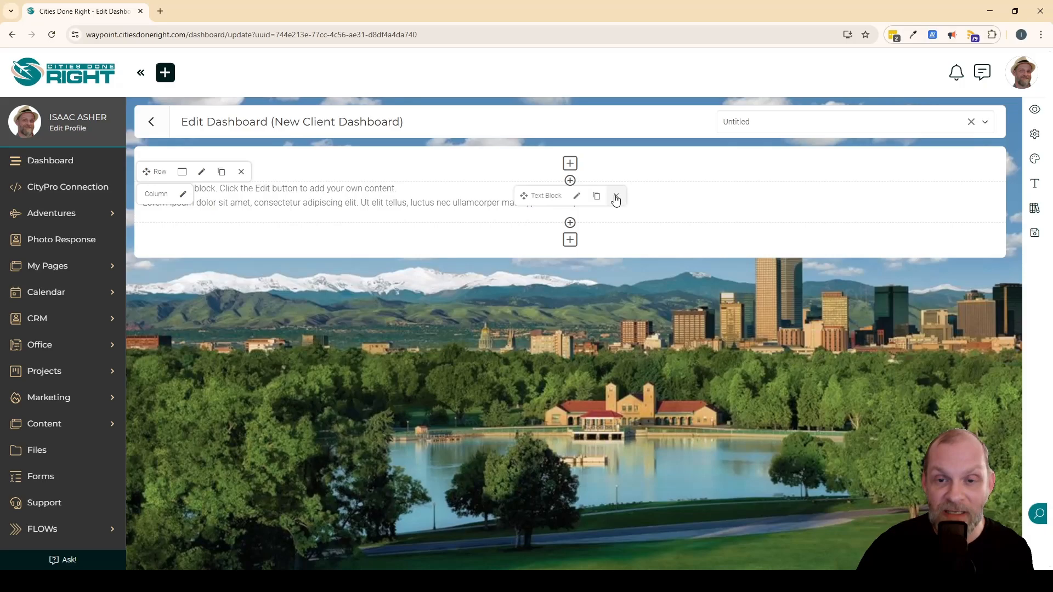
pyautogui.click(616, 198)
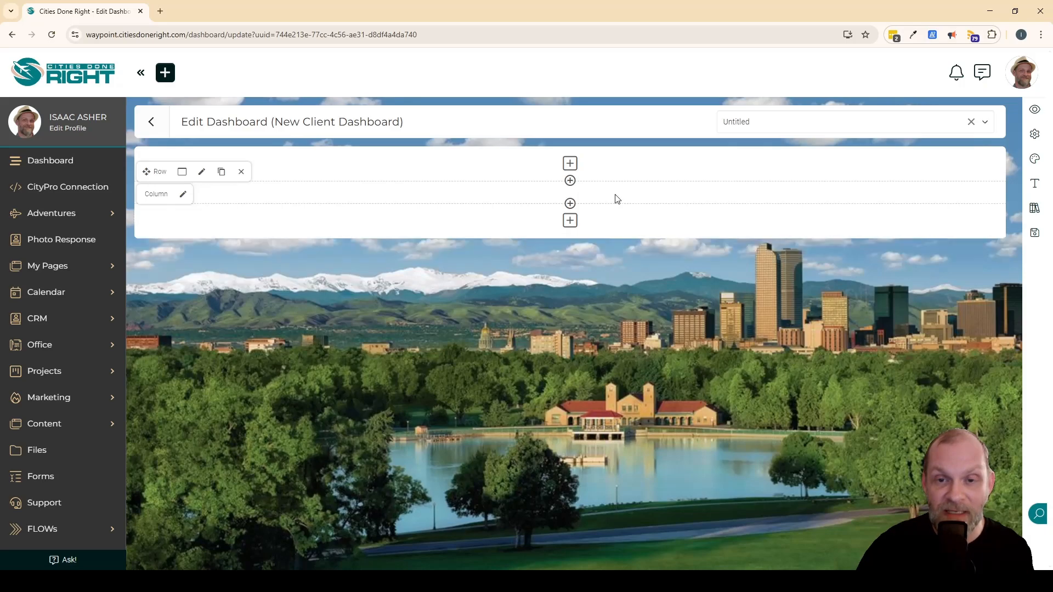
# Add an Announcements Block to the empty row and expand the Content section in the site navigation.
pyautogui.click(570, 181)
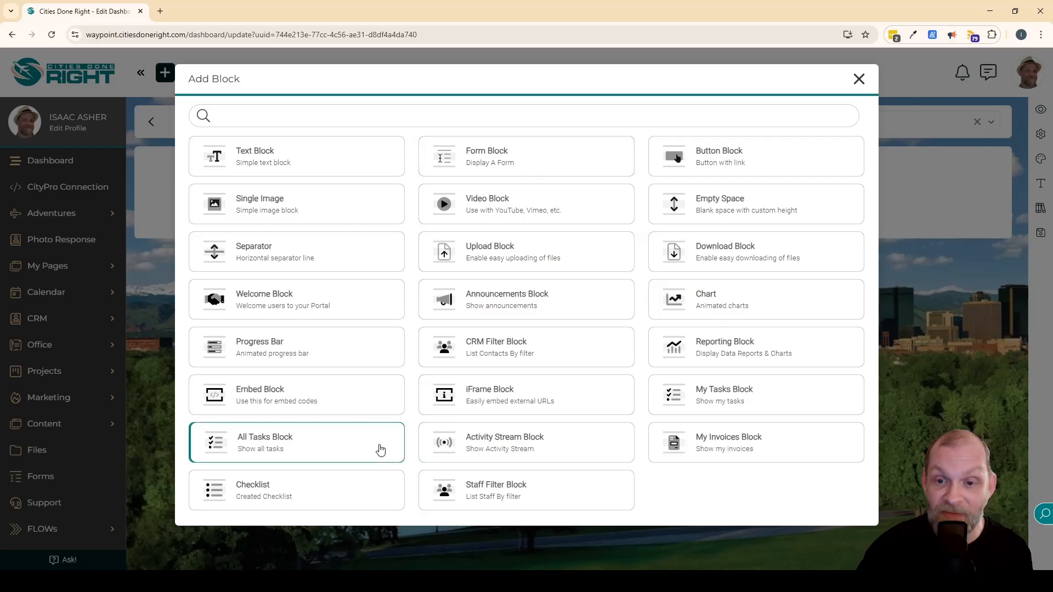
pyautogui.click(513, 301)
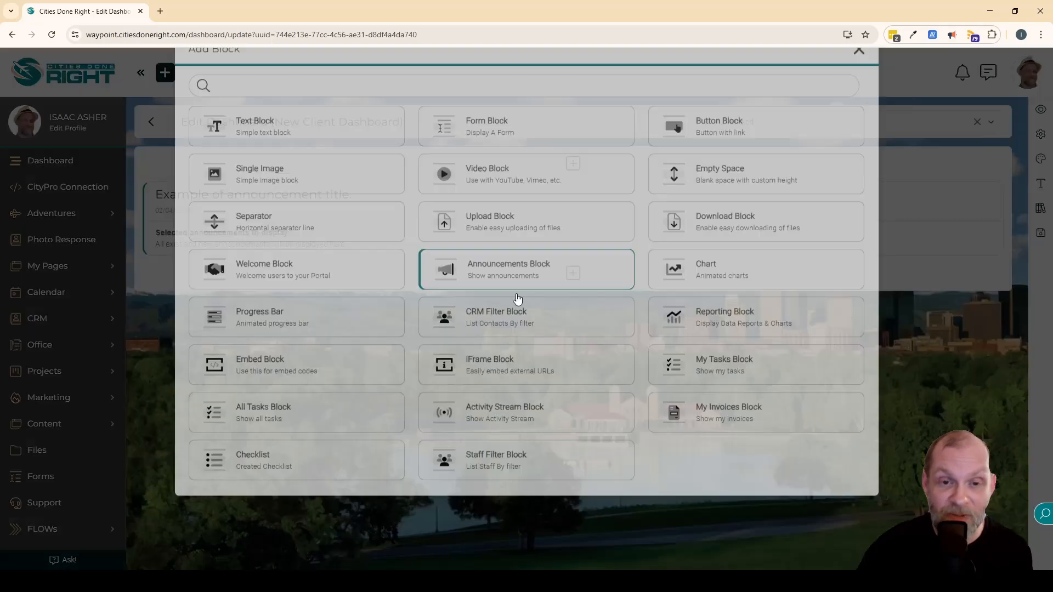
pyautogui.click(306, 254)
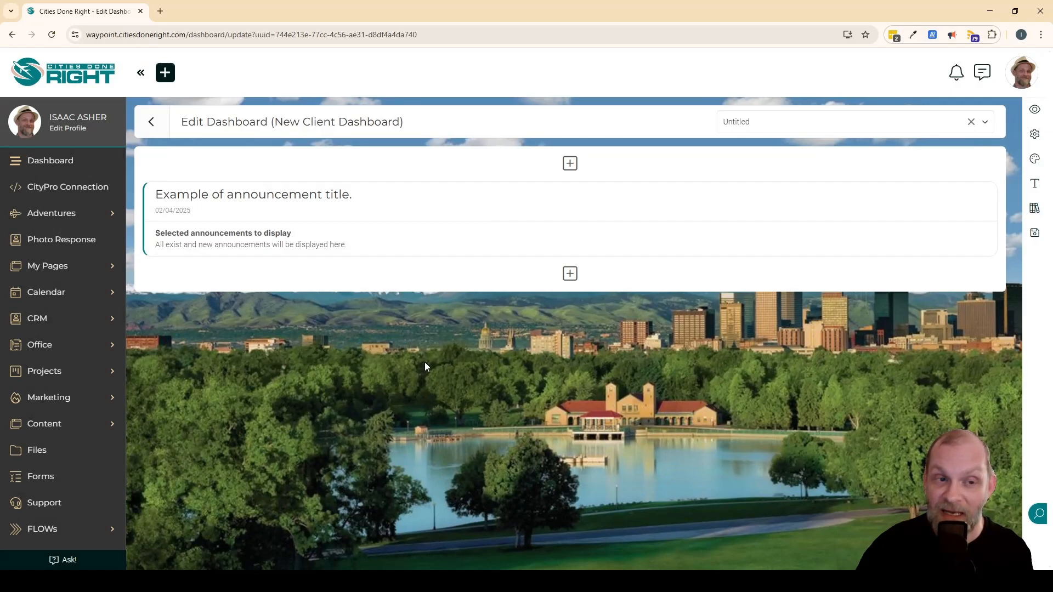
pyautogui.moveTo(555, 207)
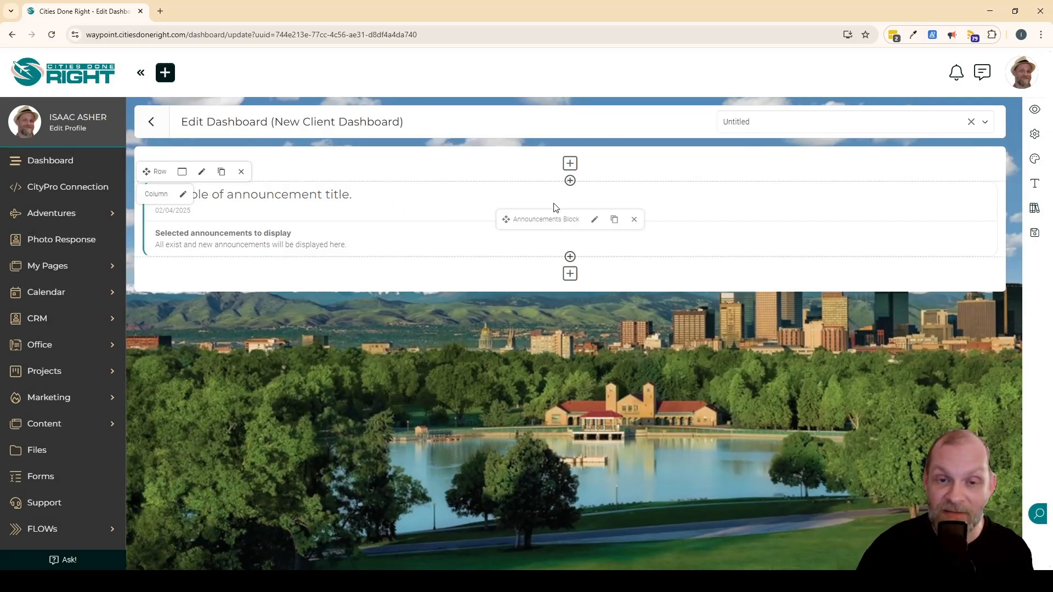
pyautogui.scroll(-3, 59, 463)
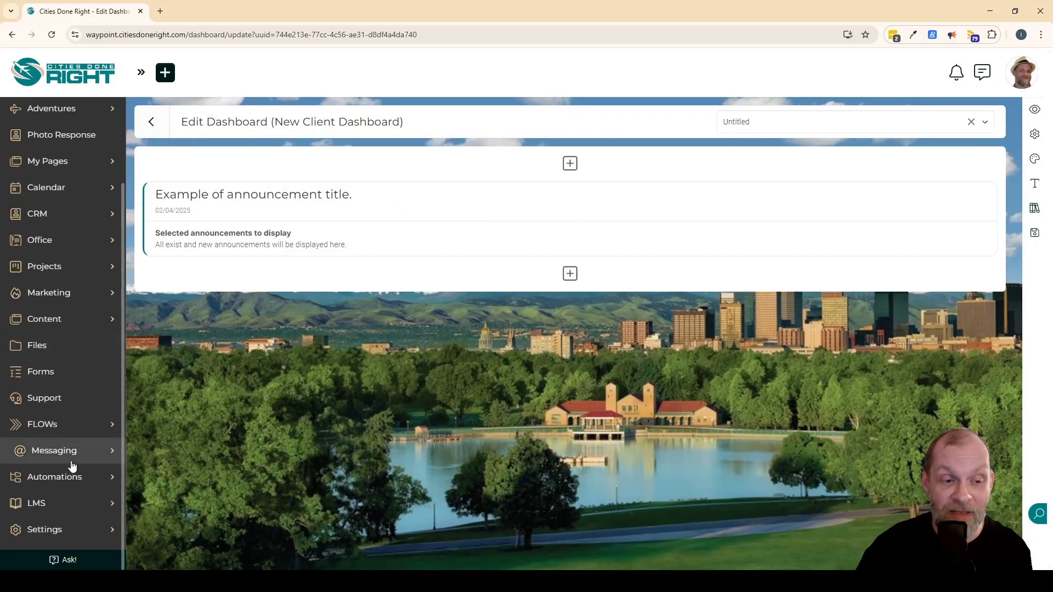
pyautogui.click(67, 319)
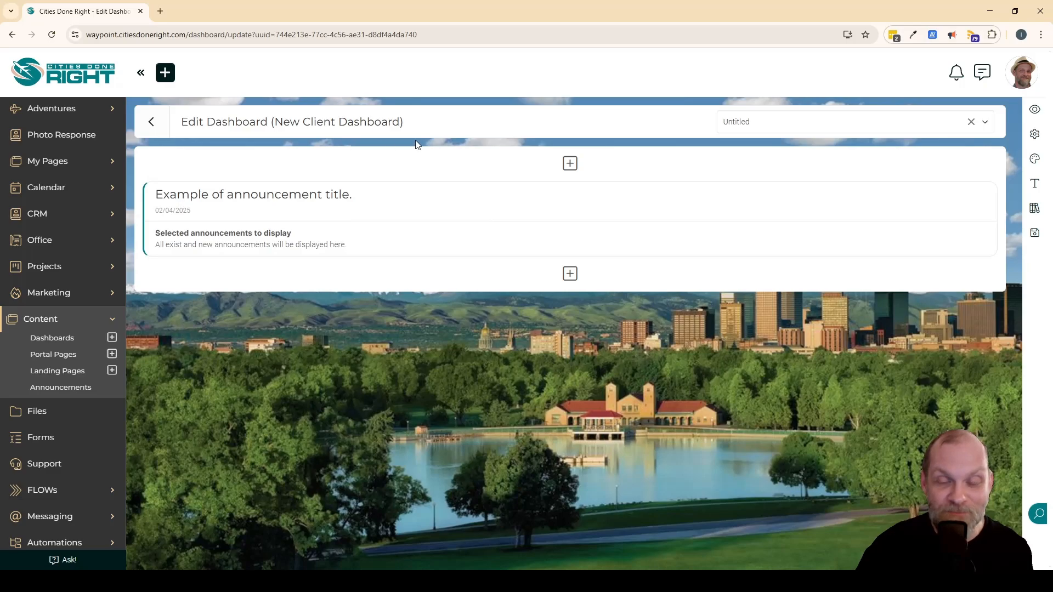
# Add a My Tasks Block with its default options below the Announcements Block.
pyautogui.moveTo(627, 199)
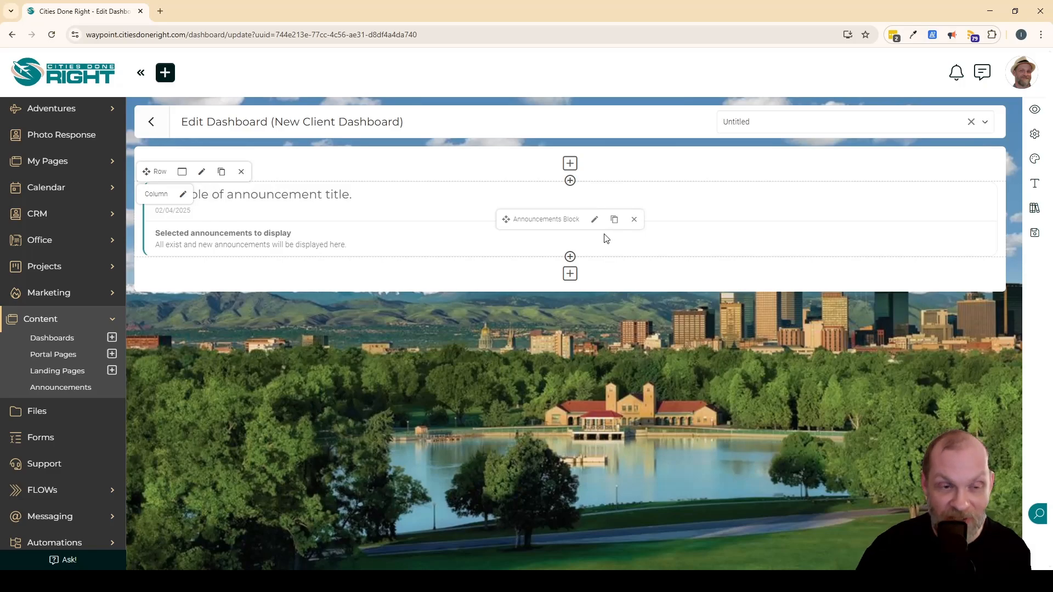
pyautogui.click(570, 256)
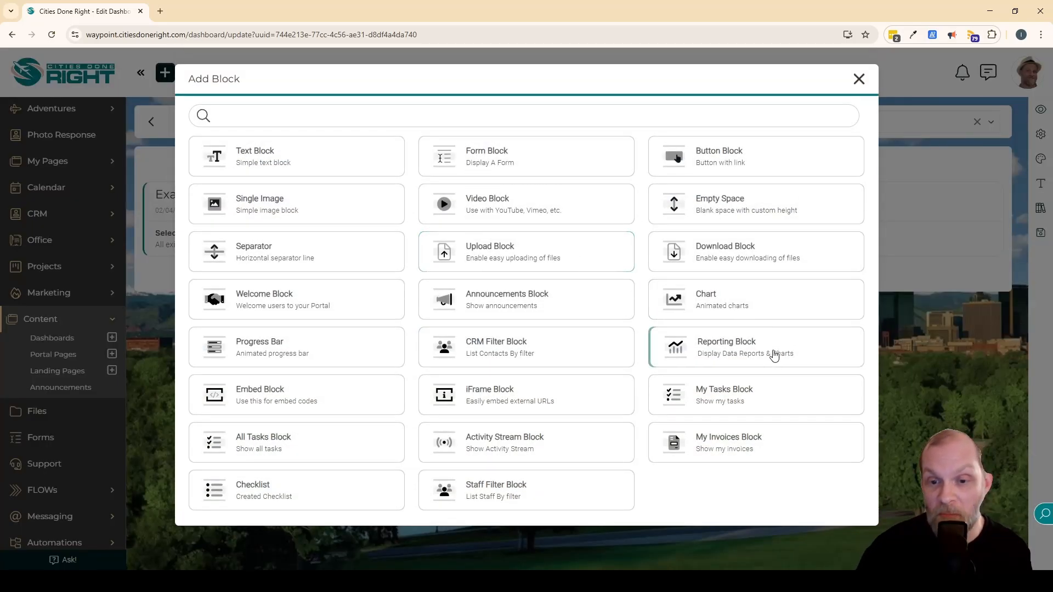
pyautogui.click(730, 401)
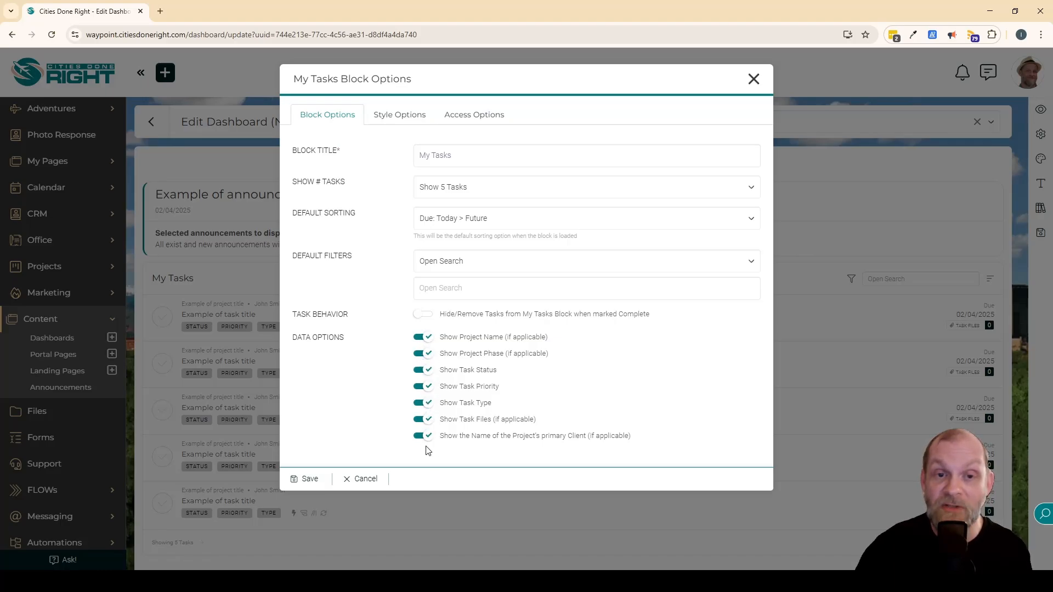
pyautogui.click(313, 478)
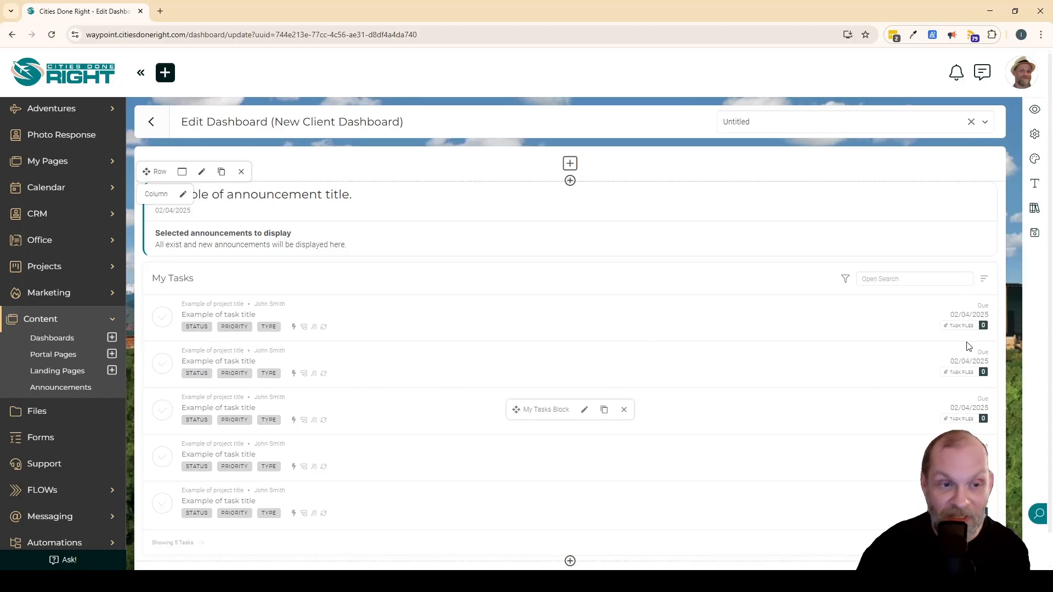
# Change the row layout to two columns, the first one third and the second two thirds wide.
pyautogui.click(183, 175)
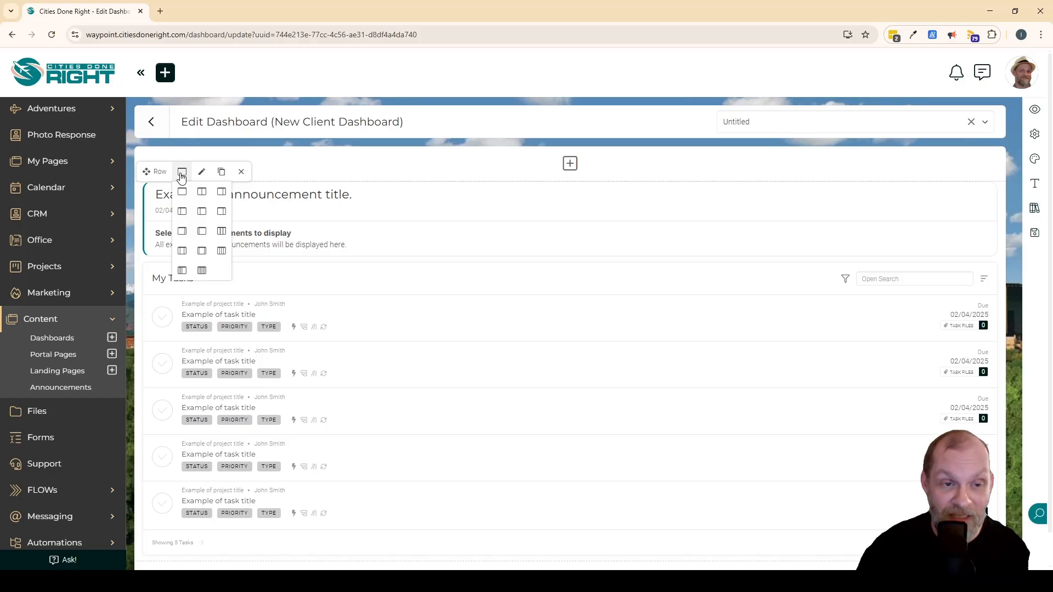
pyautogui.click(203, 191)
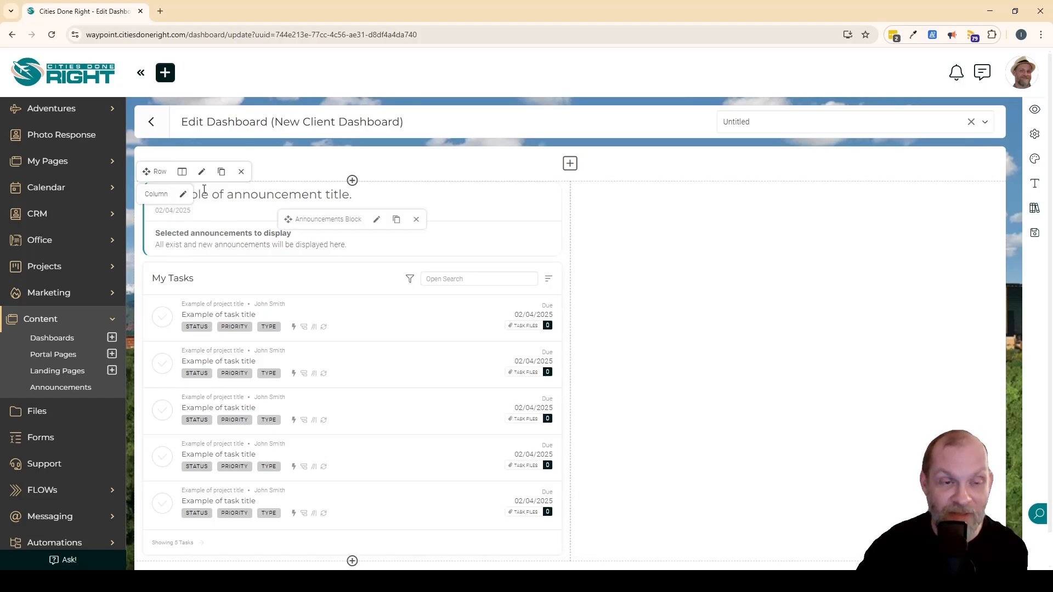
pyautogui.click(182, 172)
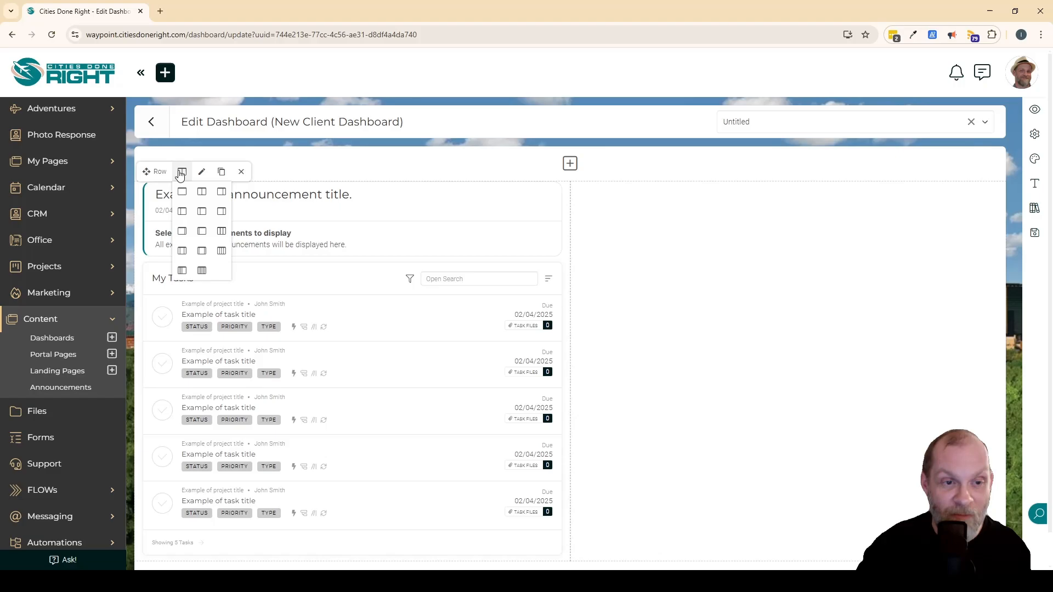
pyautogui.click(182, 211)
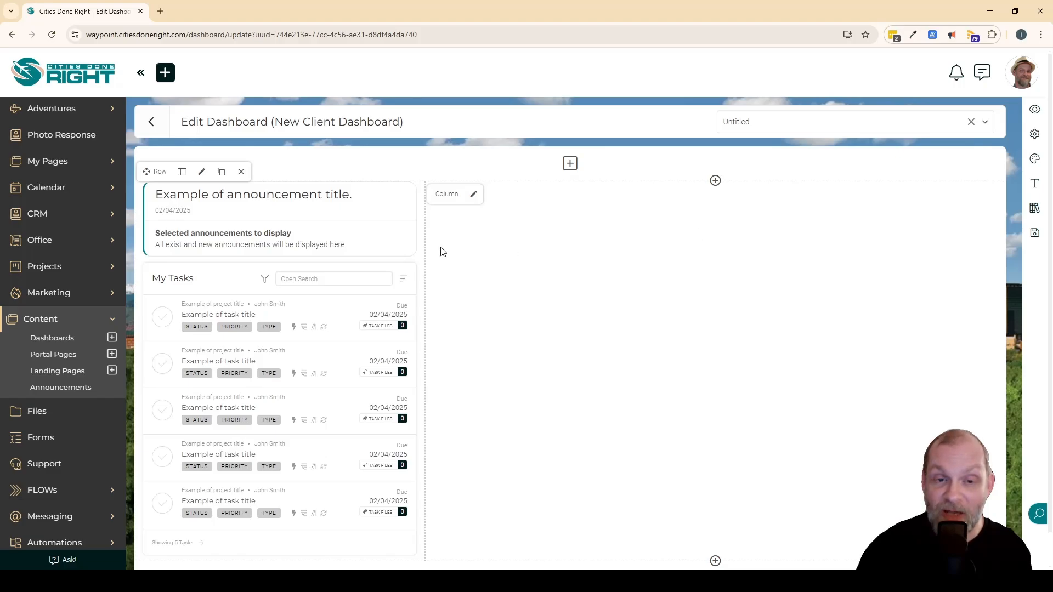
# Add a My Invoices Block with its default options to the wider, empty column.
pyautogui.click(715, 181)
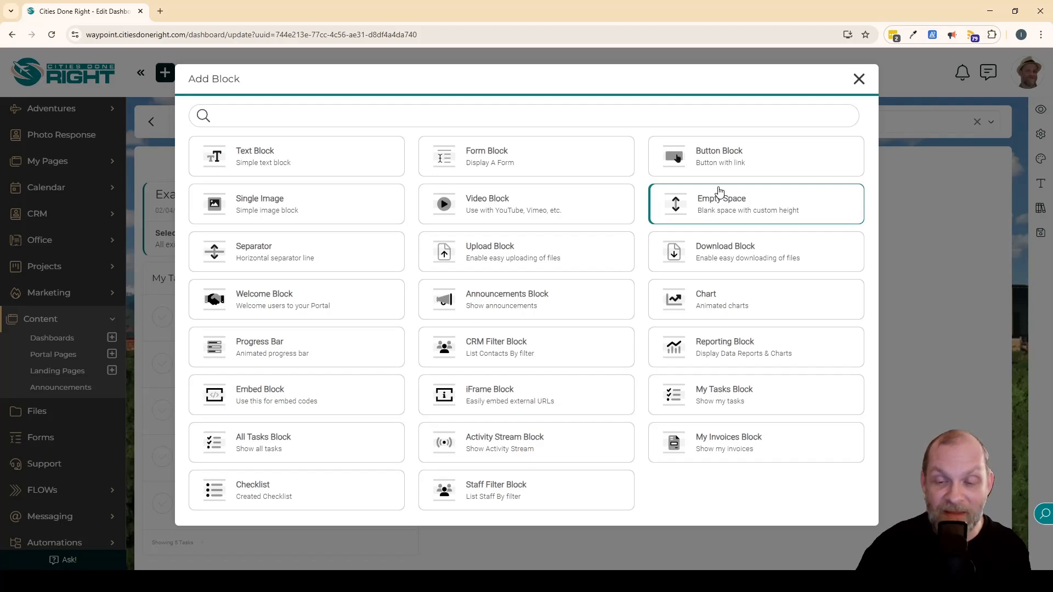
pyautogui.click(727, 446)
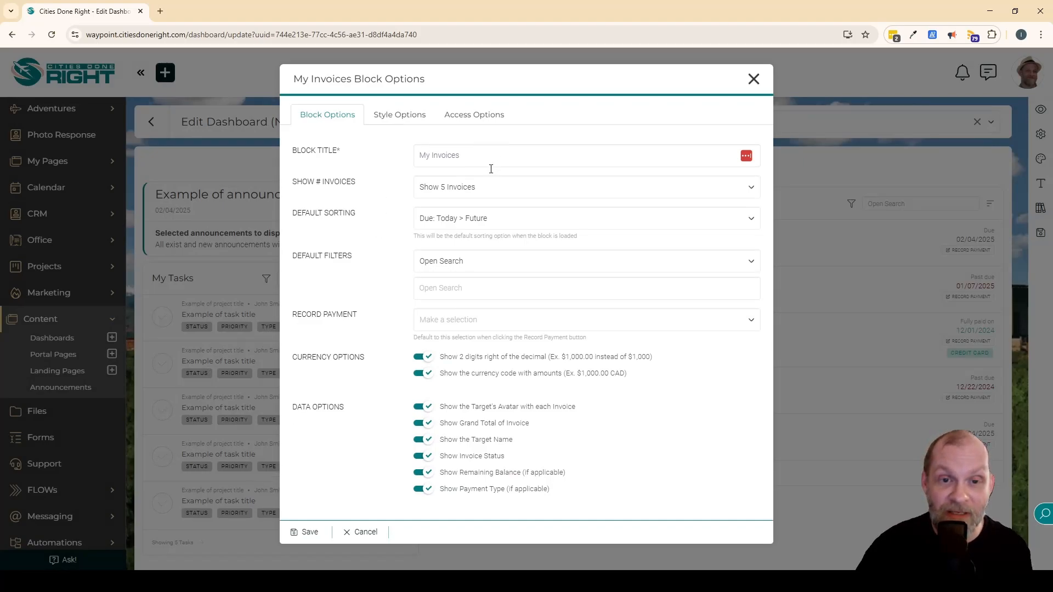
pyautogui.click(462, 321)
pyautogui.click(467, 320)
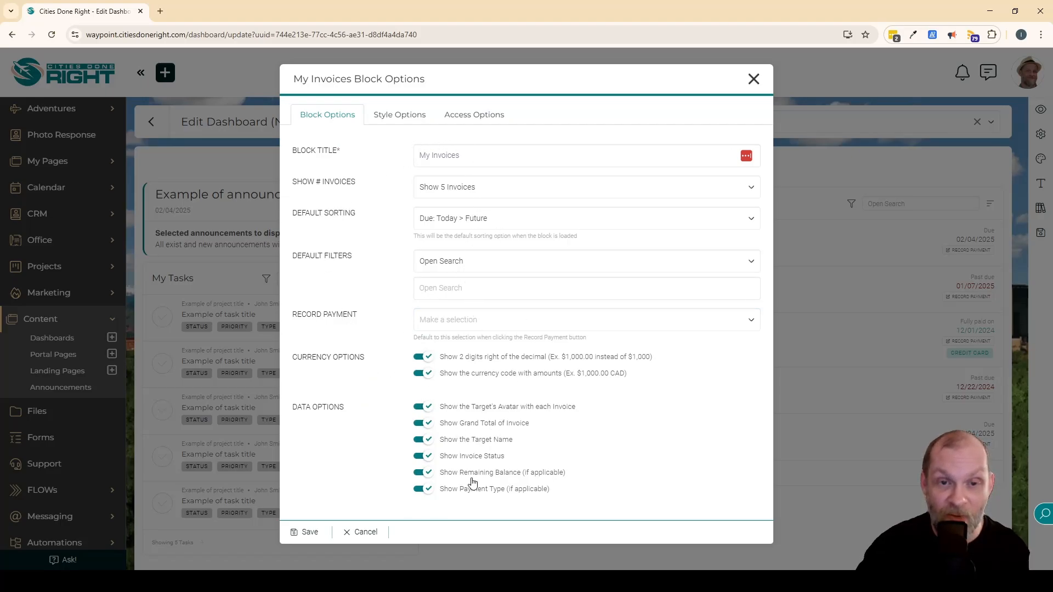
pyautogui.click(320, 542)
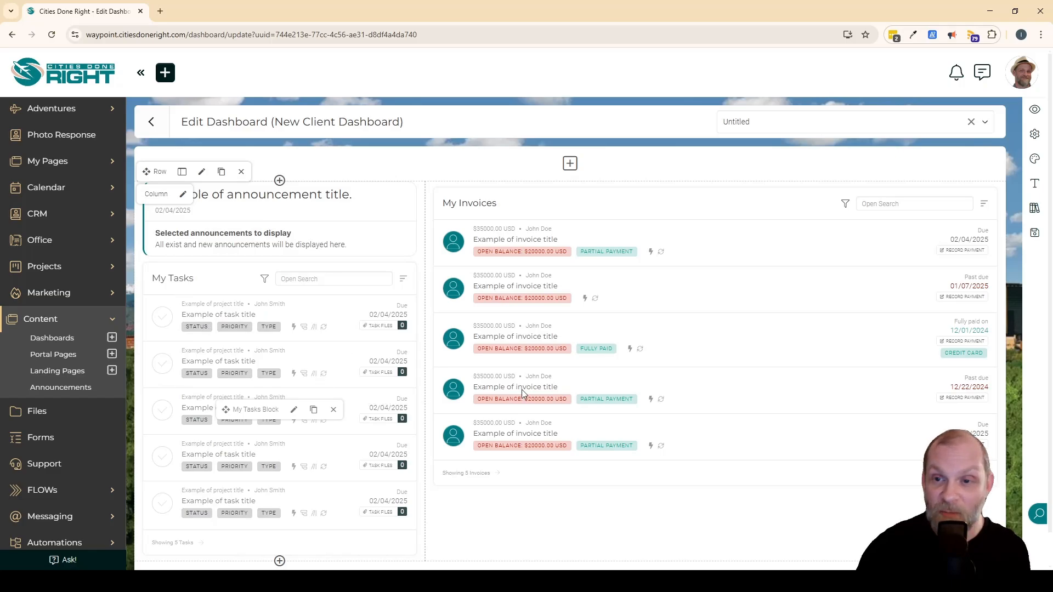
# Review the finished two-column layout and save the New Client Dashboard.
pyautogui.scroll(-1, 730, 351)
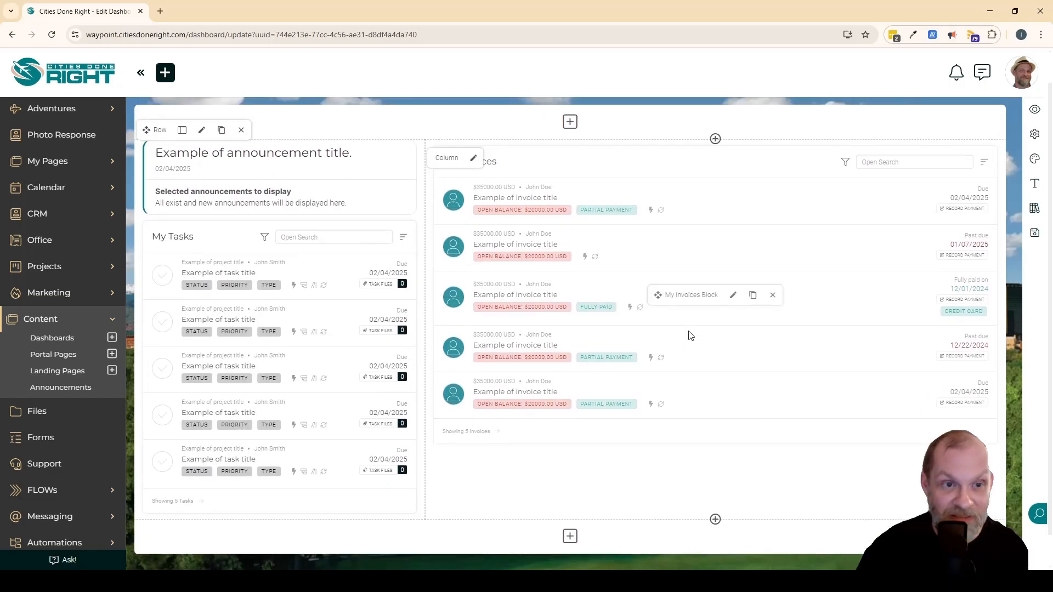
pyautogui.scroll(1, 690, 332)
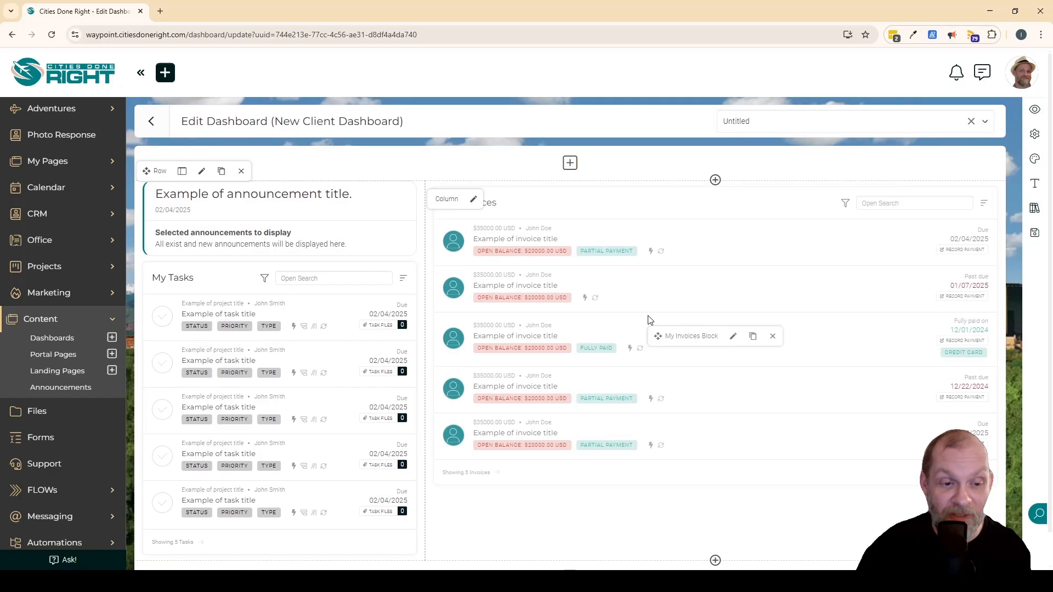
pyautogui.scroll(-1, 665, 323)
pyautogui.scroll(1, 665, 324)
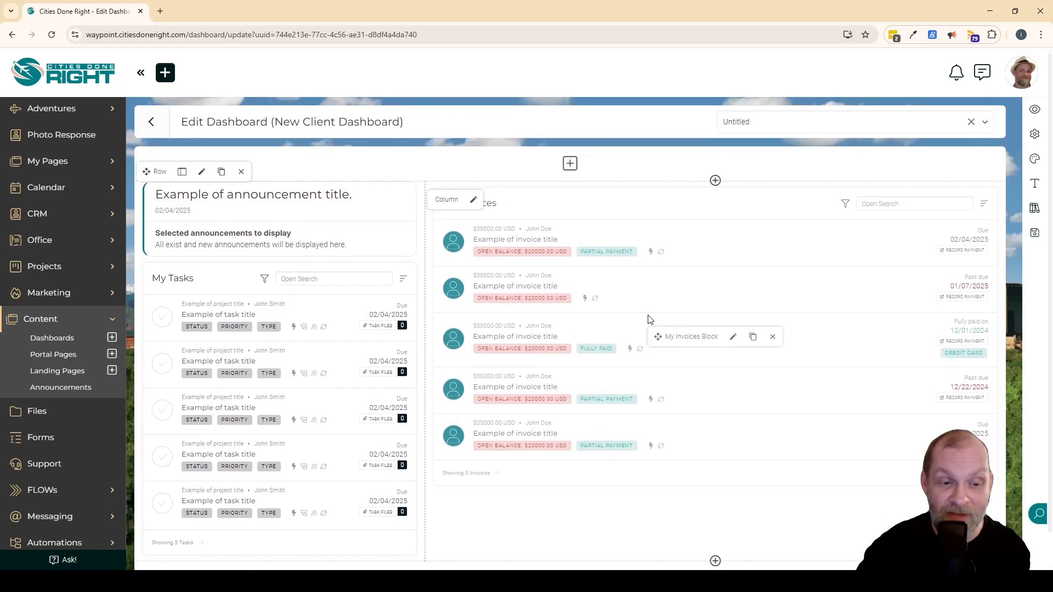
pyautogui.click(1036, 237)
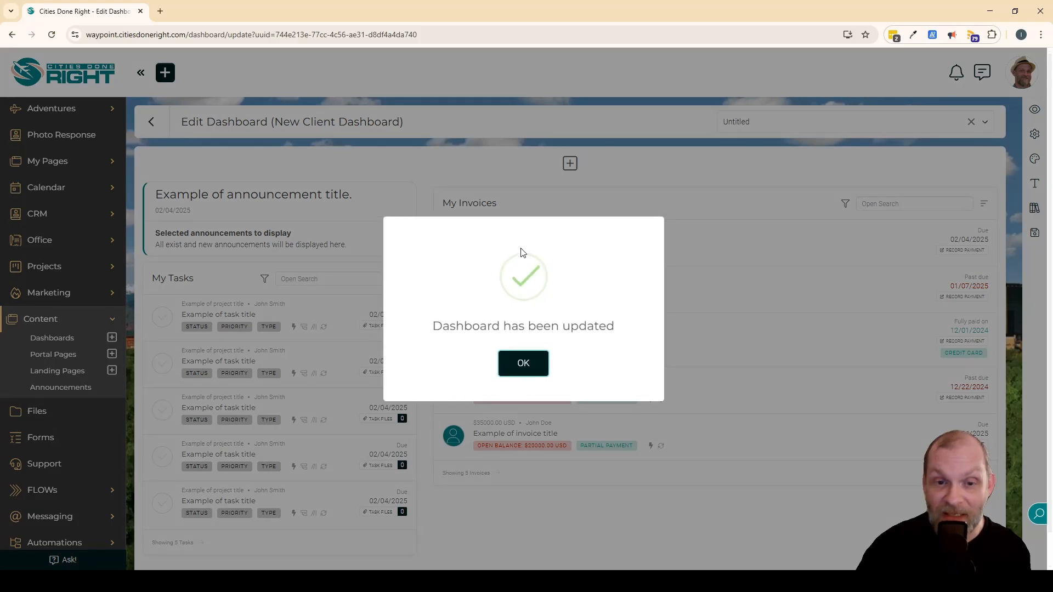
pyautogui.click(521, 362)
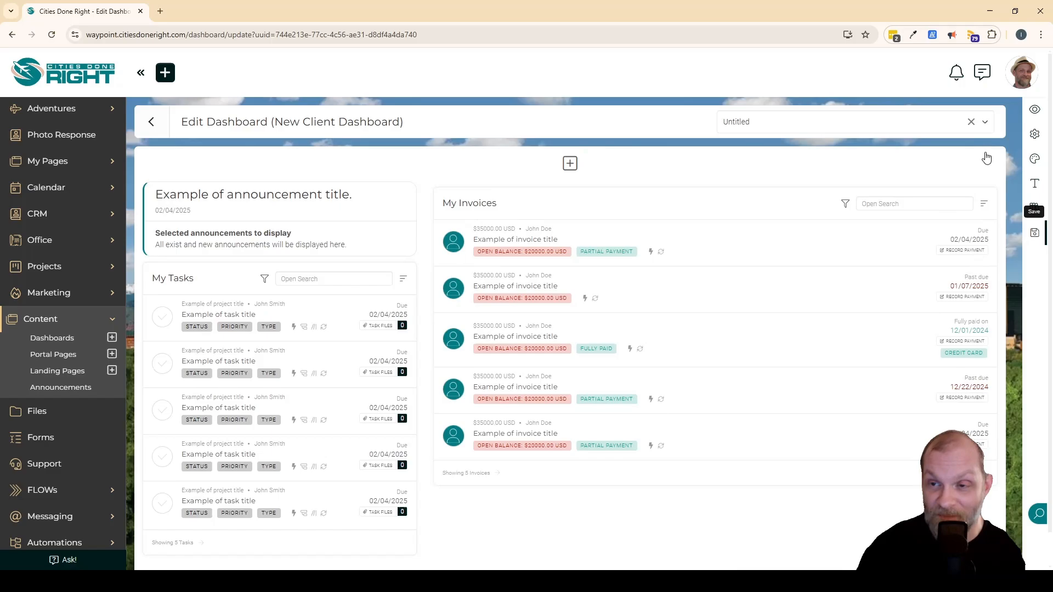
# Preview the New Client Dashboard as an admin user and as two different client contacts.
pyautogui.click(1035, 112)
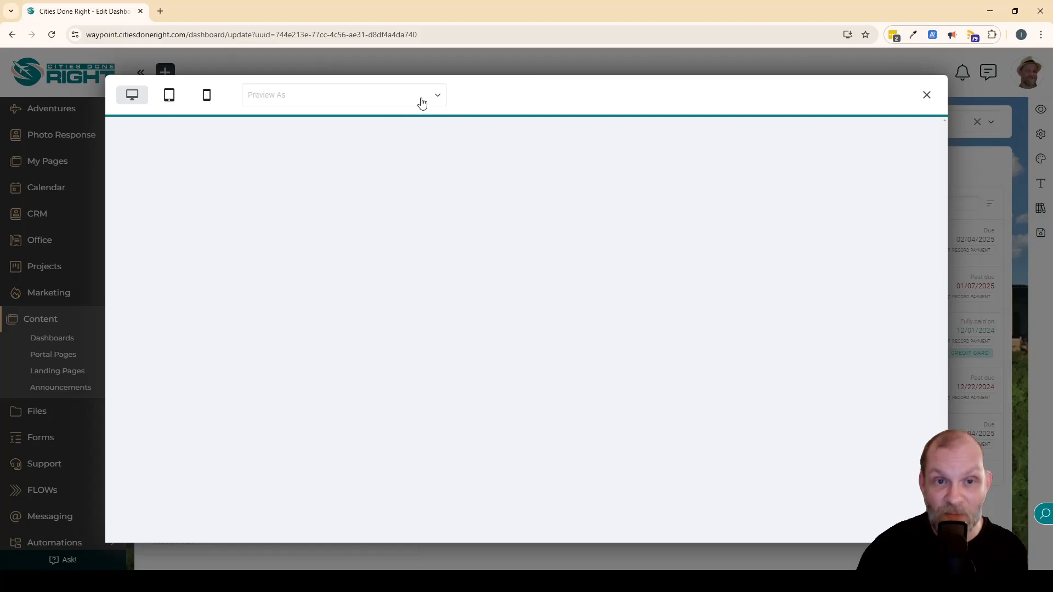
pyautogui.click(426, 104)
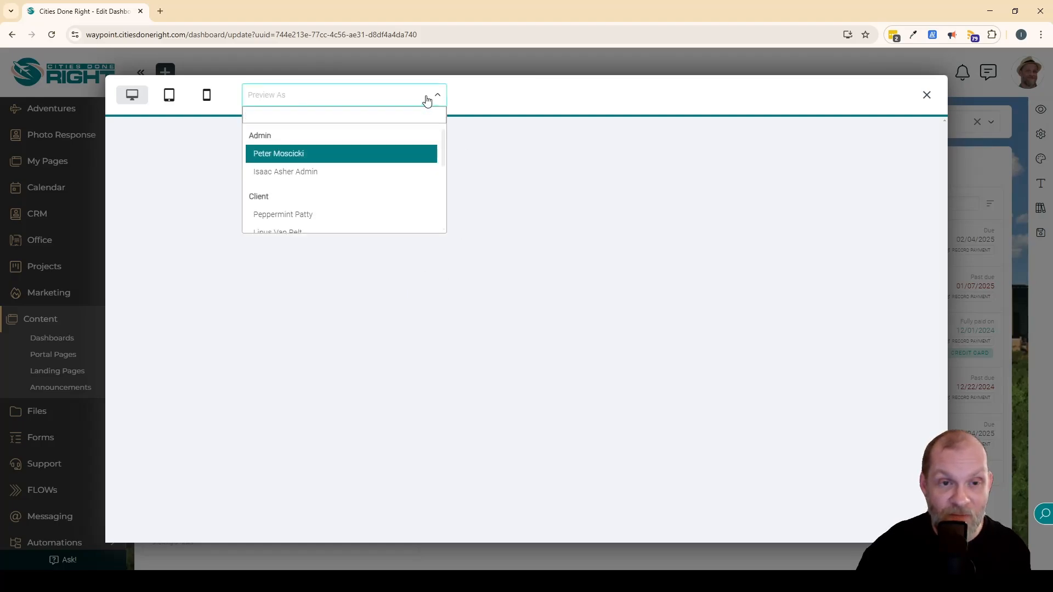
pyautogui.click(299, 172)
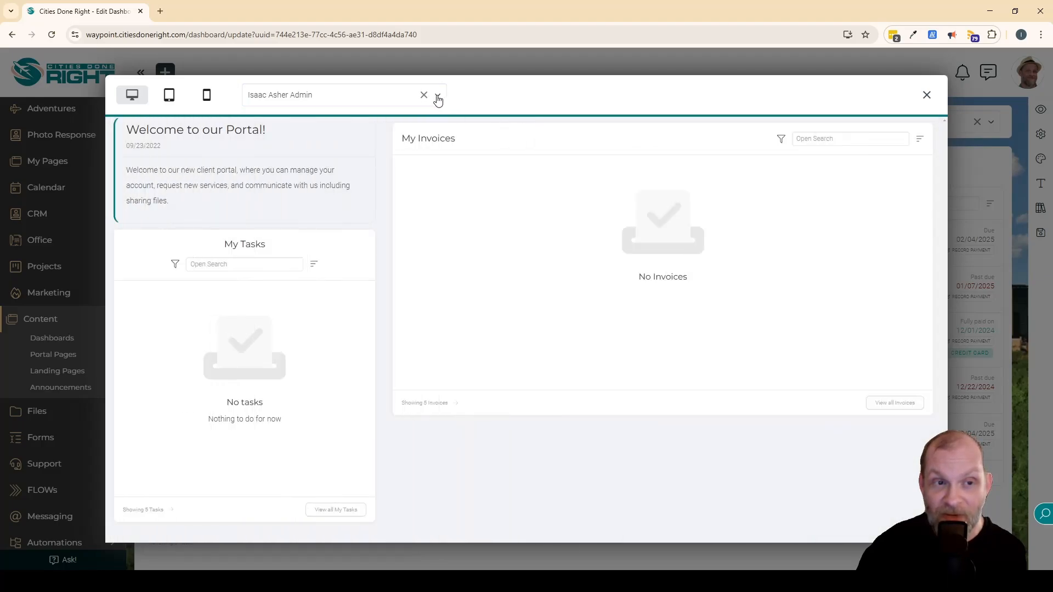
pyautogui.click(438, 97)
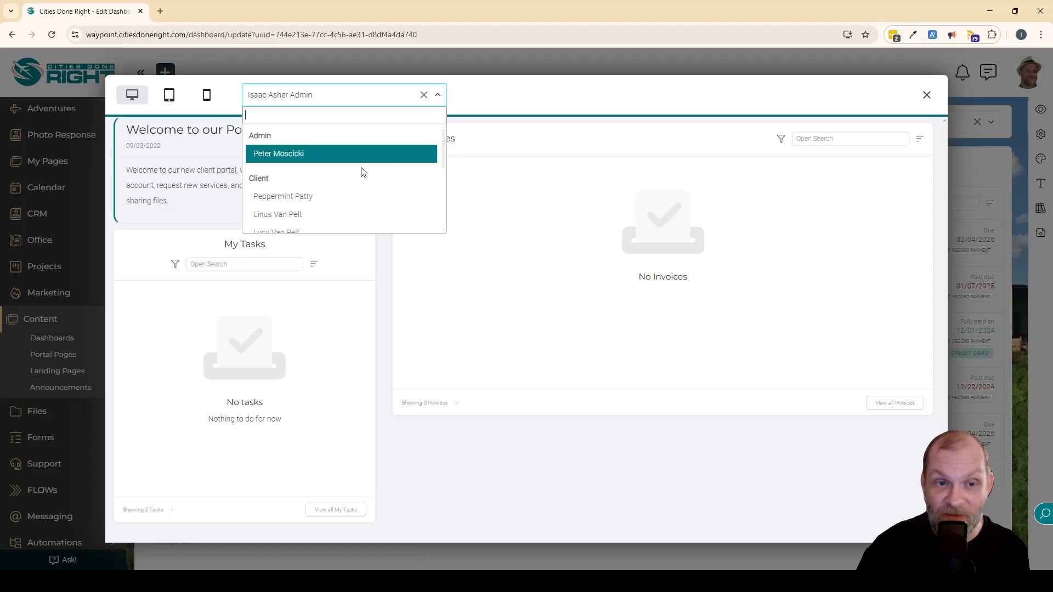
pyautogui.click(277, 198)
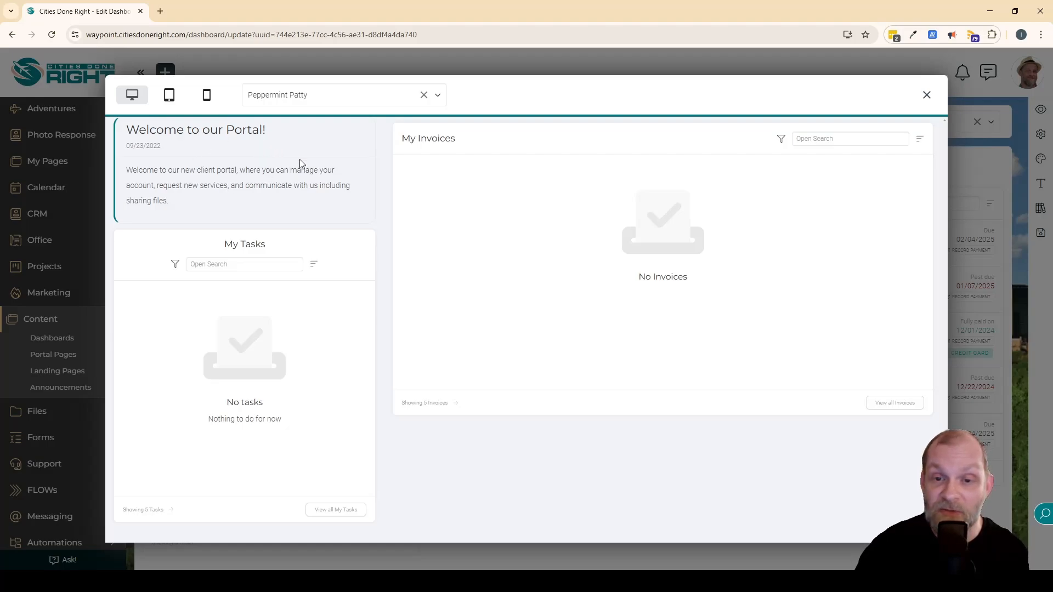
pyautogui.click(353, 98)
pyautogui.scroll(-4, 298, 161)
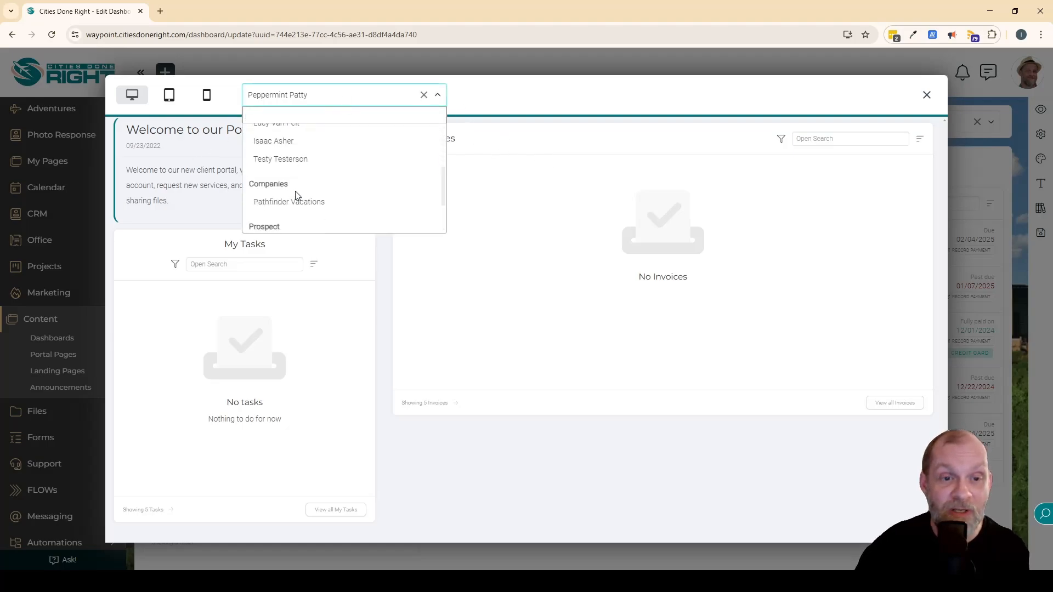
pyautogui.click(296, 160)
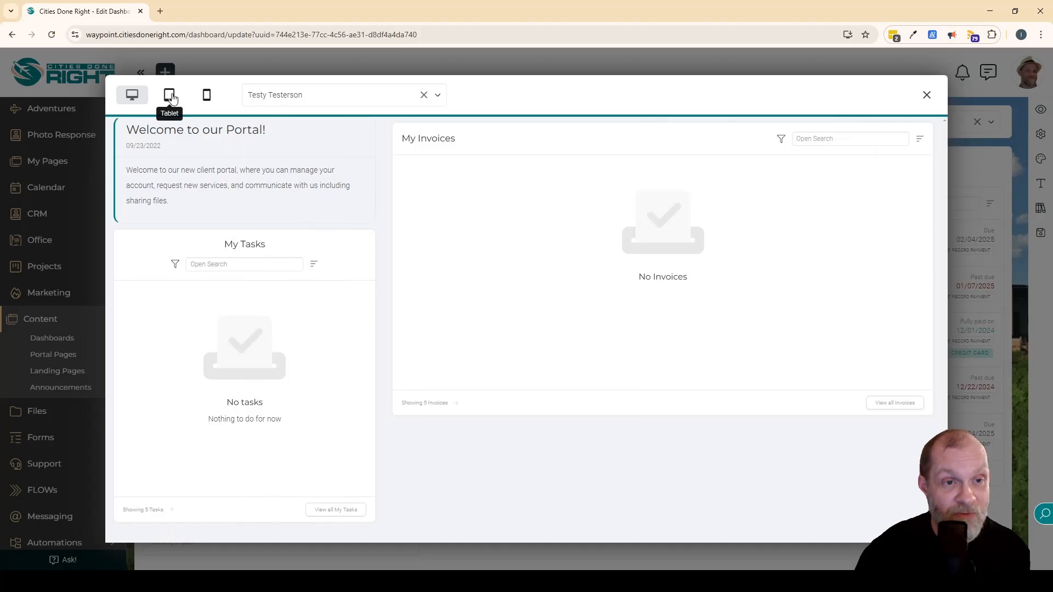
# Check the dashboard preview in the tablet and phone layouts, then close the preview.
pyautogui.click(168, 95)
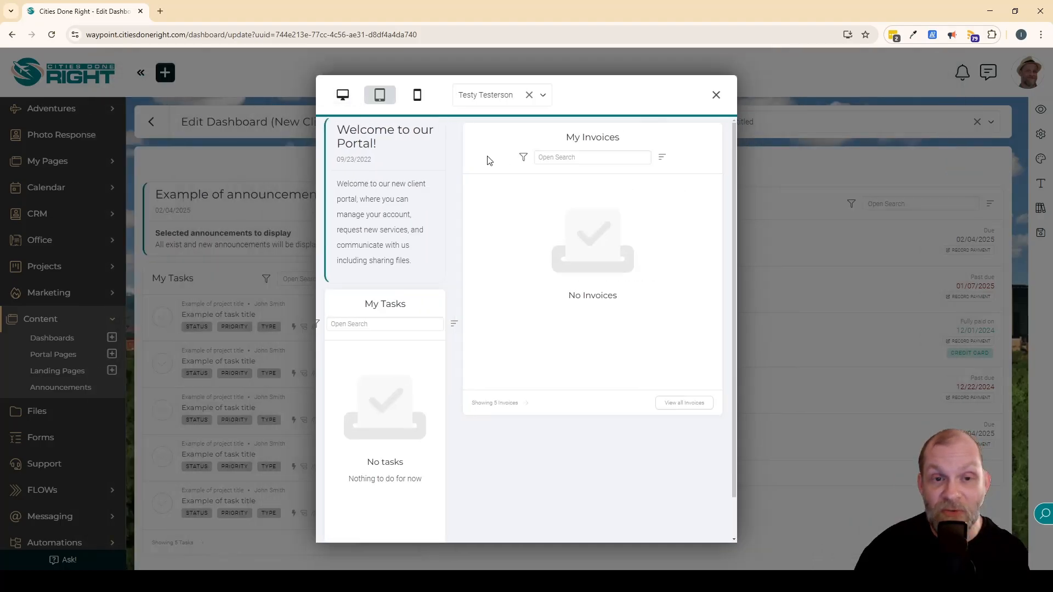
pyautogui.click(417, 97)
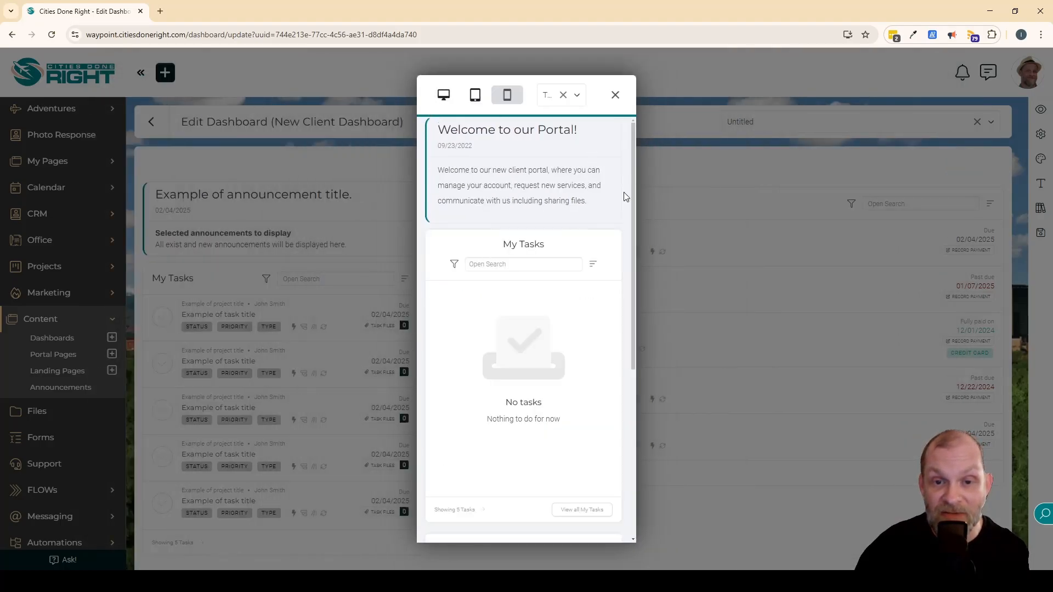
pyautogui.scroll(-5, 564, 242)
pyautogui.scroll(5, 564, 242)
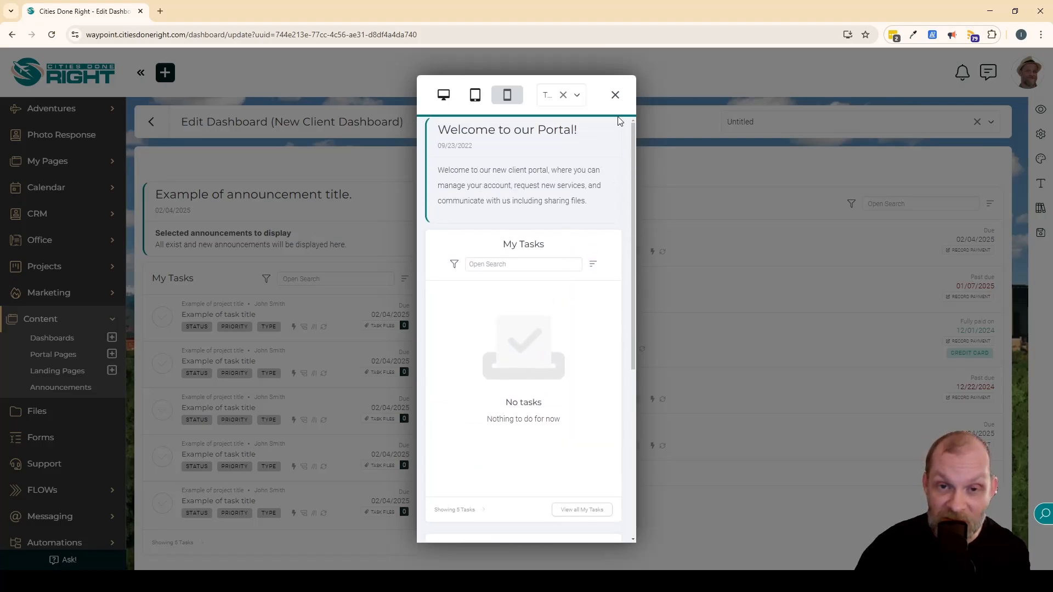
pyautogui.click(614, 95)
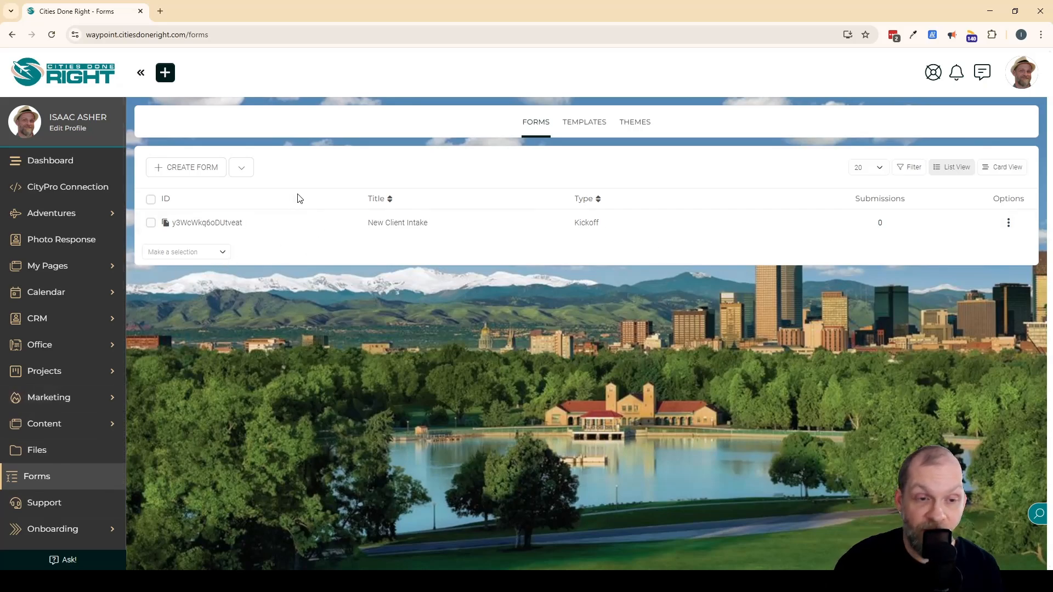
# Create an Update Form and title it "Client Details".
pyautogui.click(239, 169)
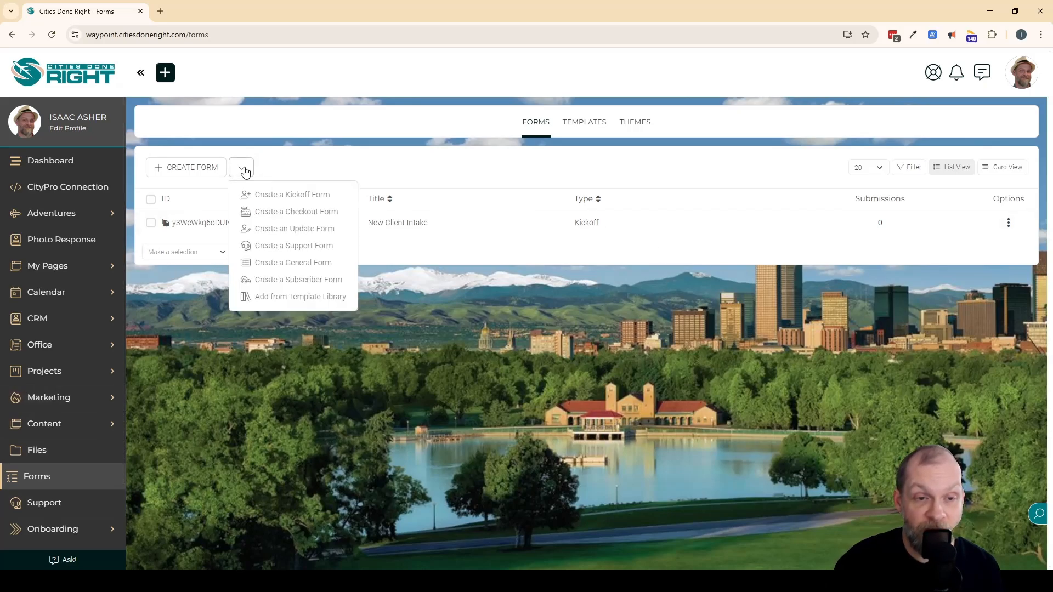
pyautogui.click(300, 232)
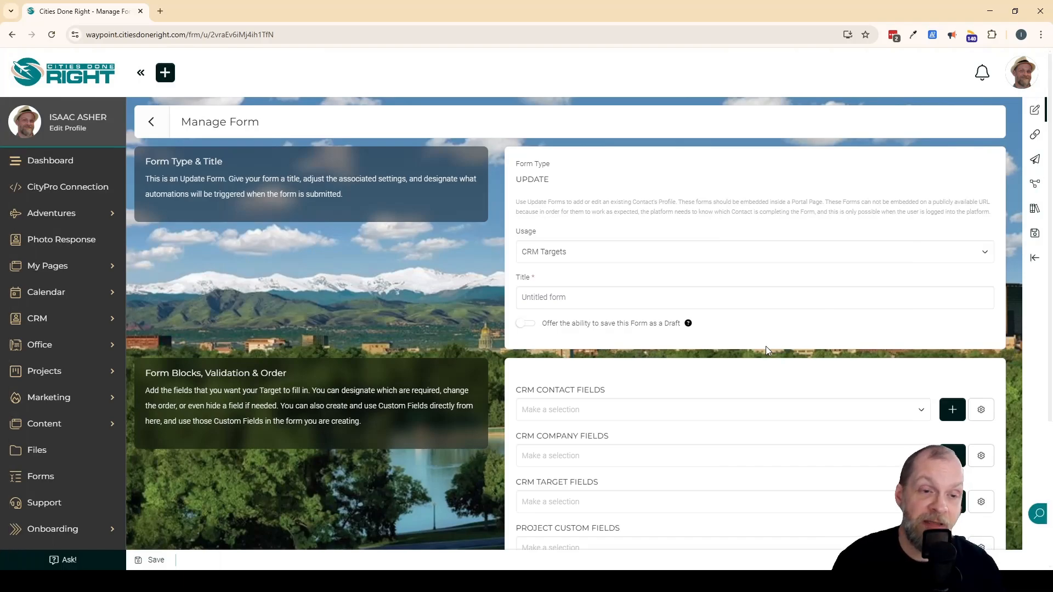
pyautogui.click(620, 297)
pyautogui.write('C')
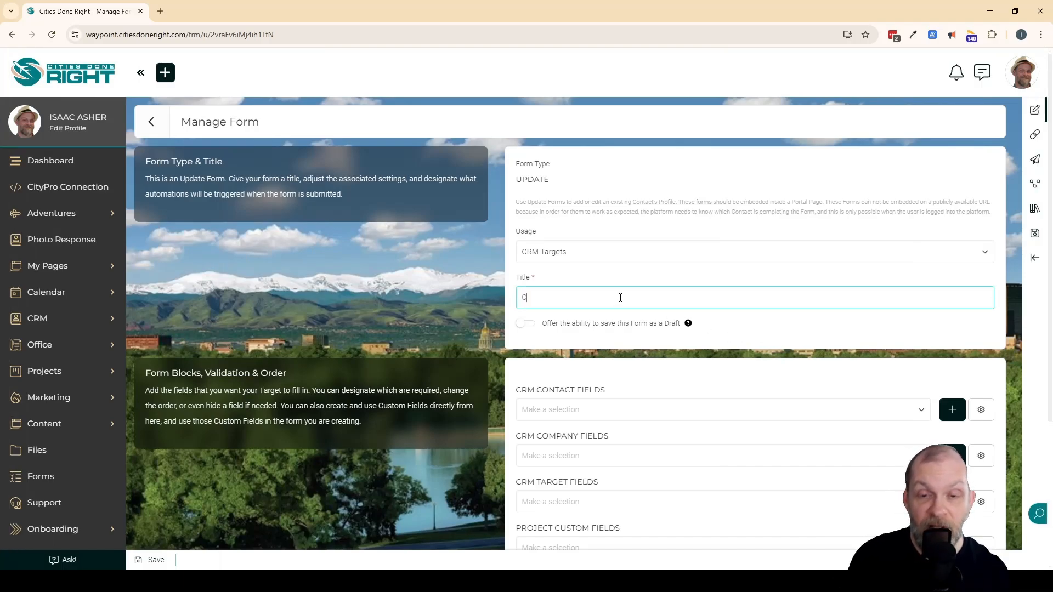
pyautogui.write('lient Det')
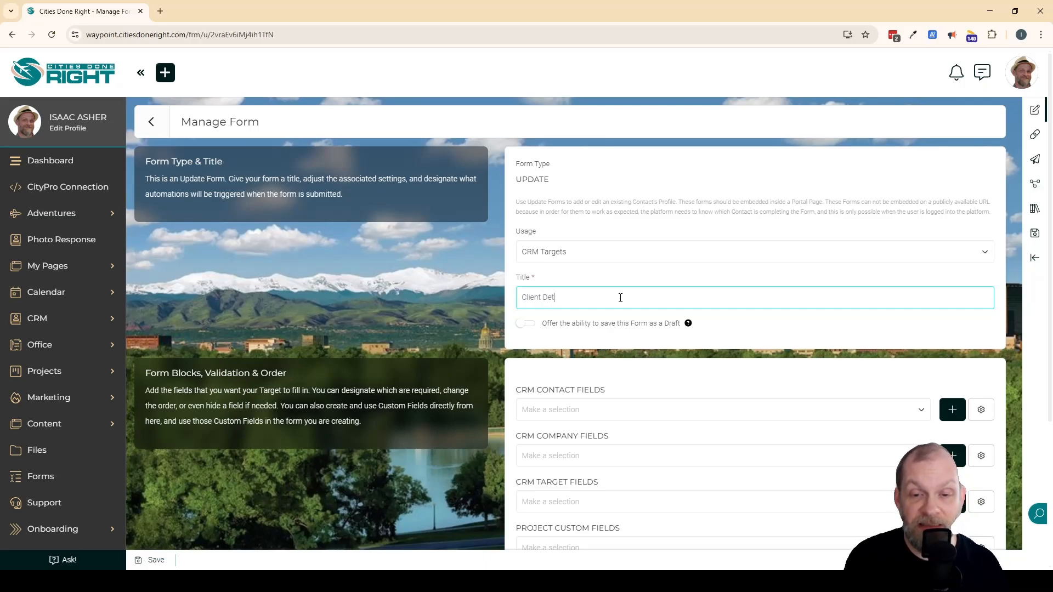
pyautogui.write('ails')
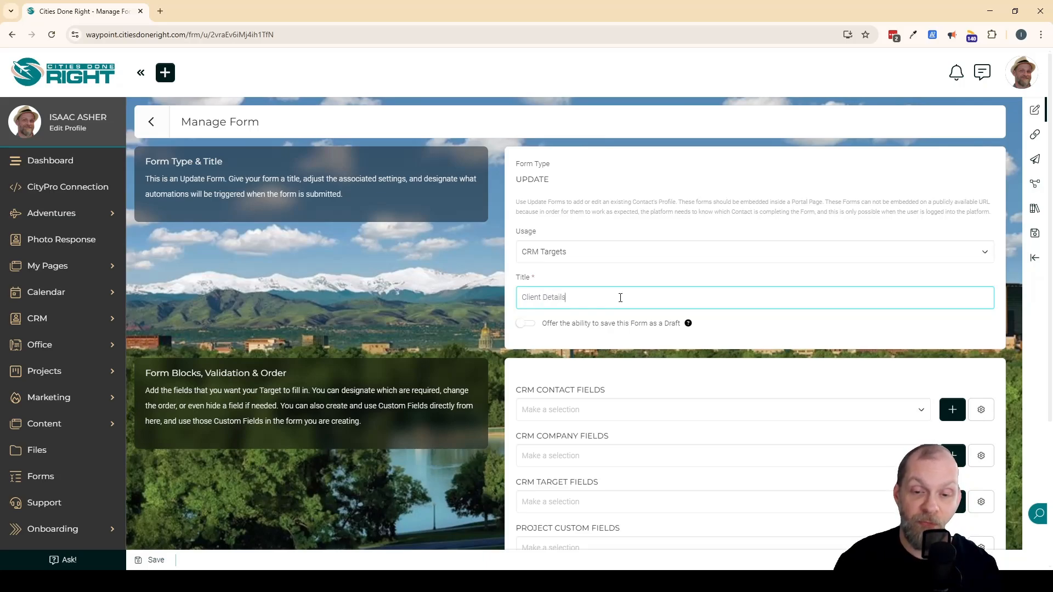
# Add the Address Line 1 and City company fields to the Client Details form.
pyautogui.scroll(-2, 620, 297)
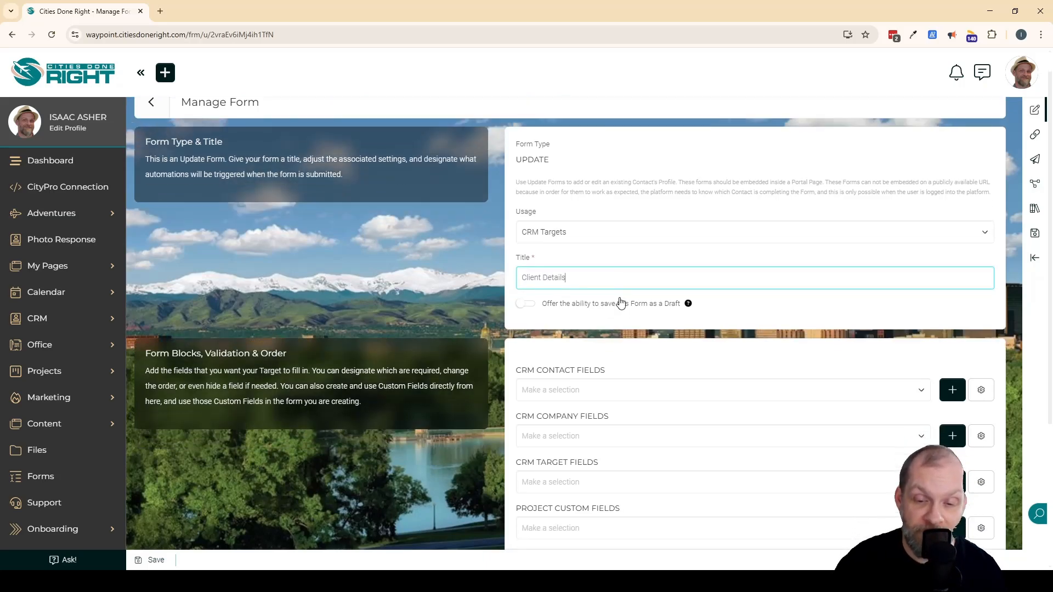
pyautogui.click(427, 431)
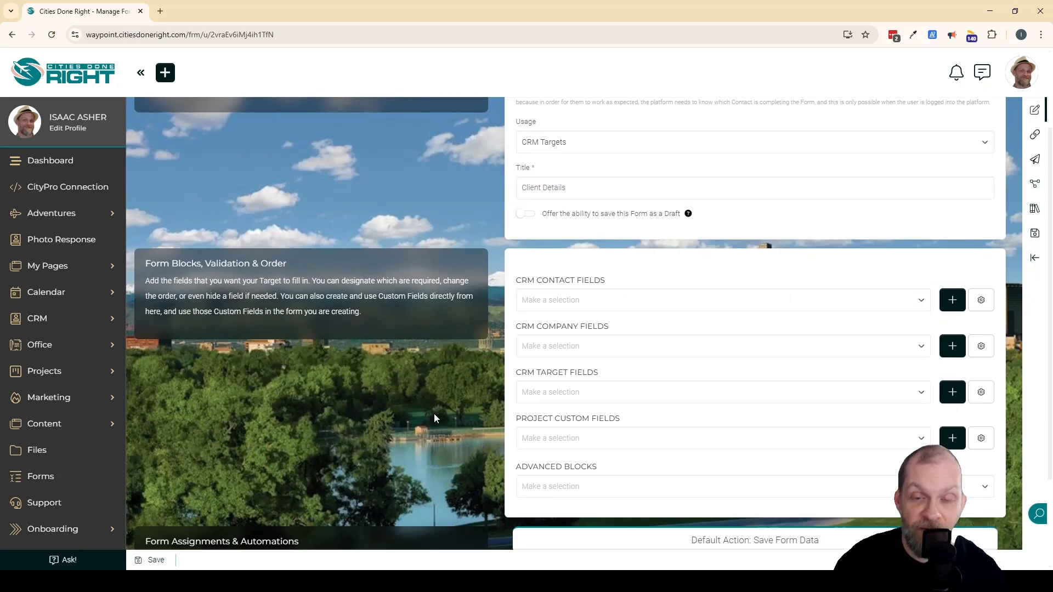
pyautogui.click(684, 305)
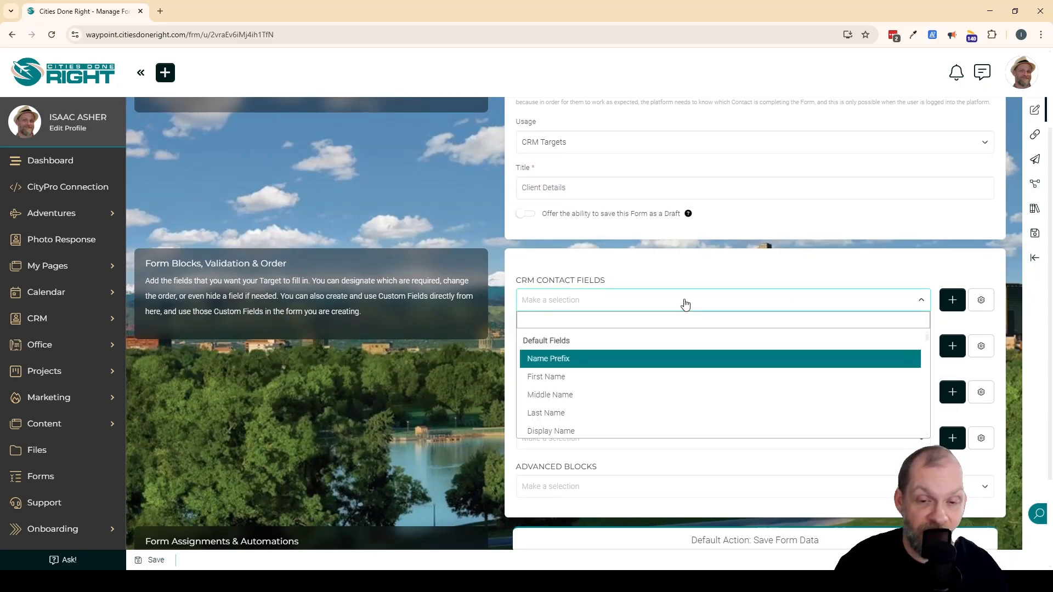
pyautogui.click(443, 380)
pyautogui.click(605, 352)
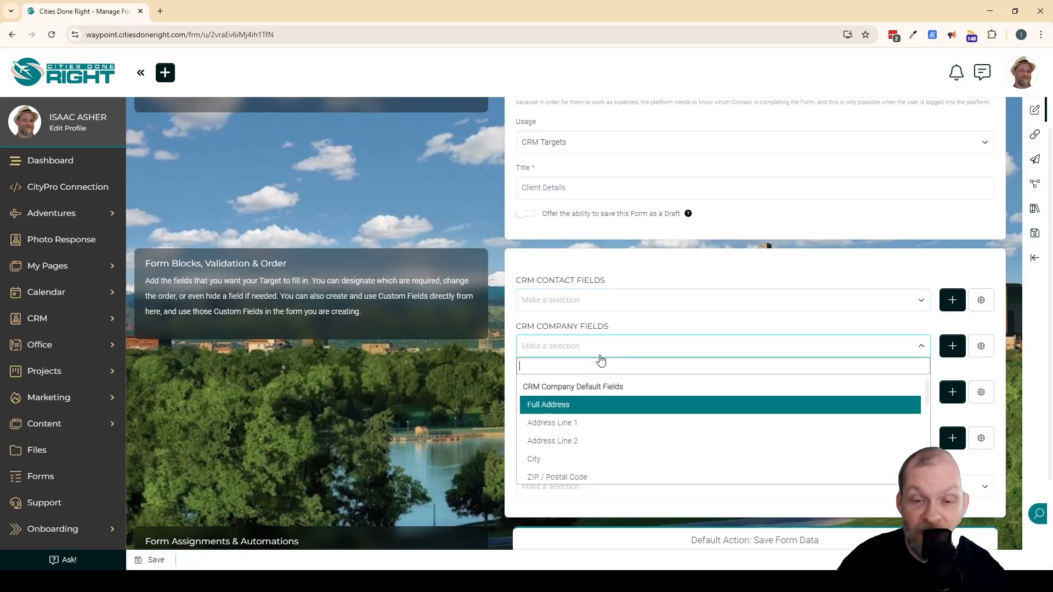
pyautogui.click(577, 421)
pyautogui.click(615, 378)
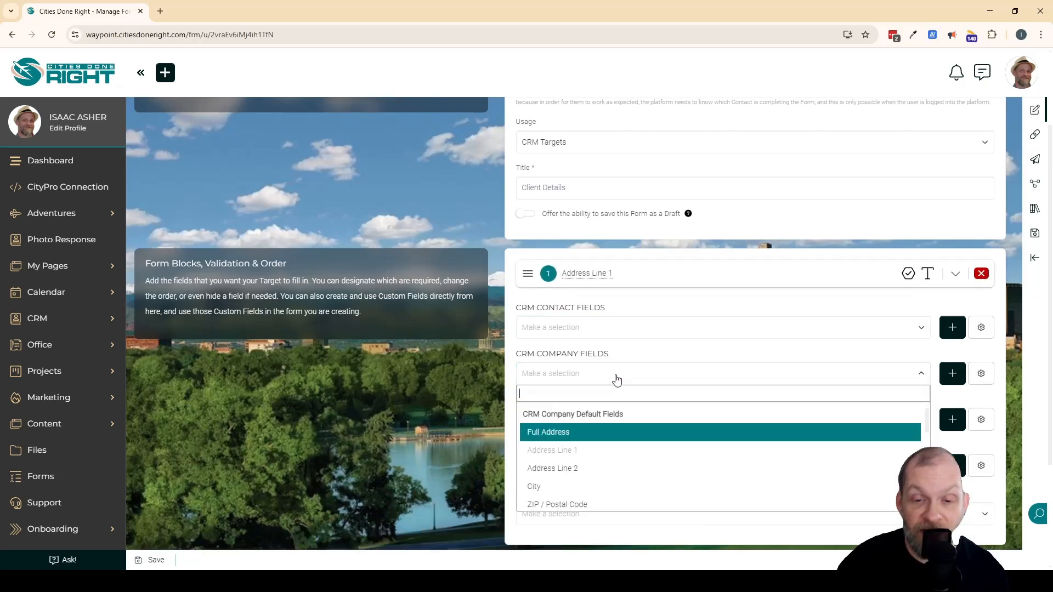
pyautogui.scroll(-1, 606, 417)
pyautogui.click(551, 428)
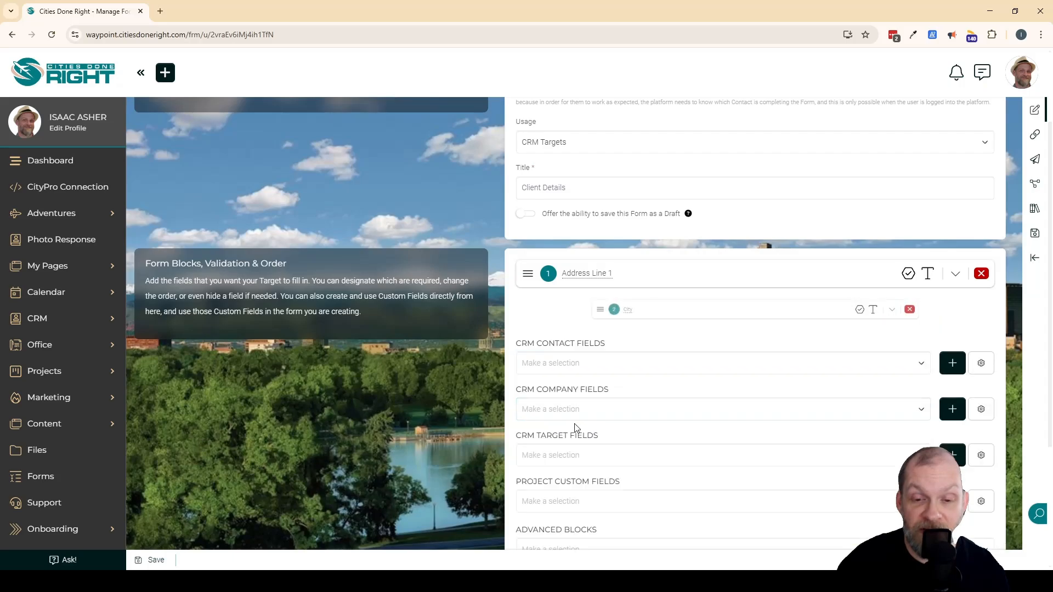
# Add the State / Province and ZIP / Postal Code company fields below City.
pyautogui.click(608, 410)
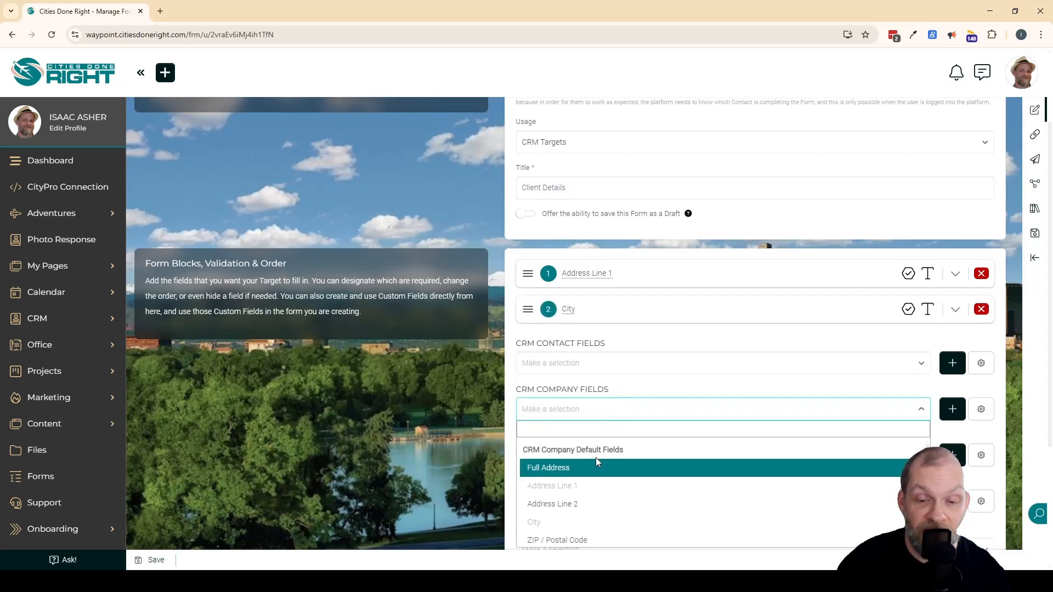
pyautogui.scroll(-1, 596, 462)
pyautogui.click(556, 502)
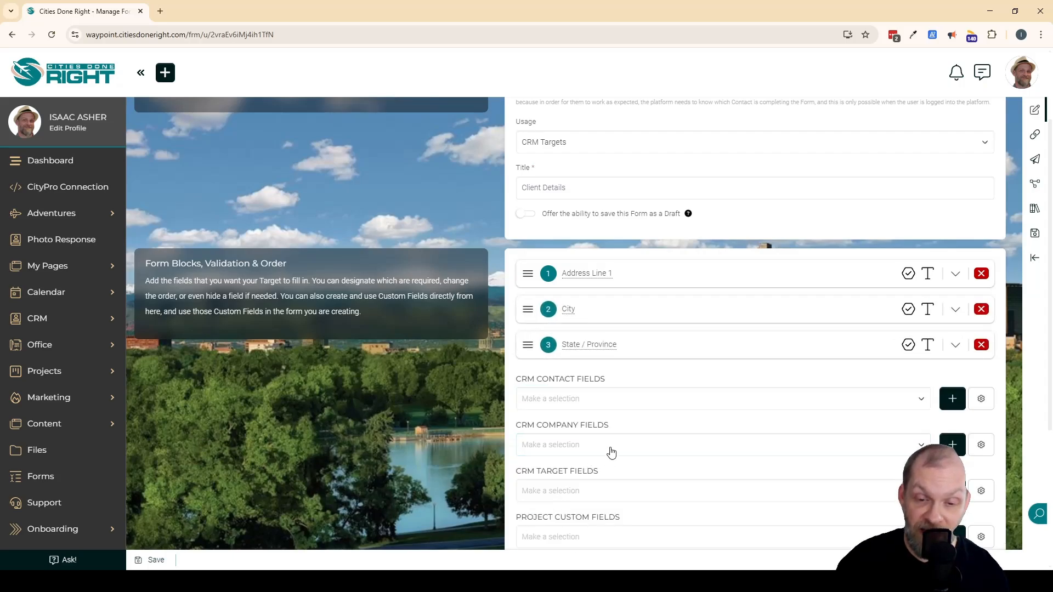
pyautogui.click(612, 451)
pyautogui.scroll(-1, 610, 441)
pyautogui.click(583, 426)
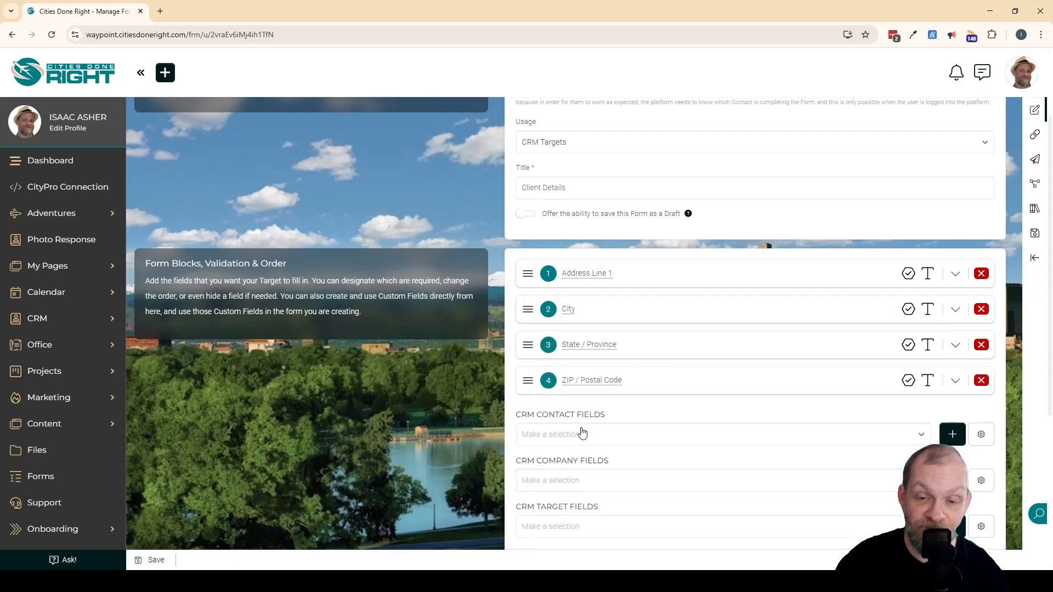
# Find the Birth Date custom contact field and add it to the form.
pyautogui.scroll(-1, 568, 431)
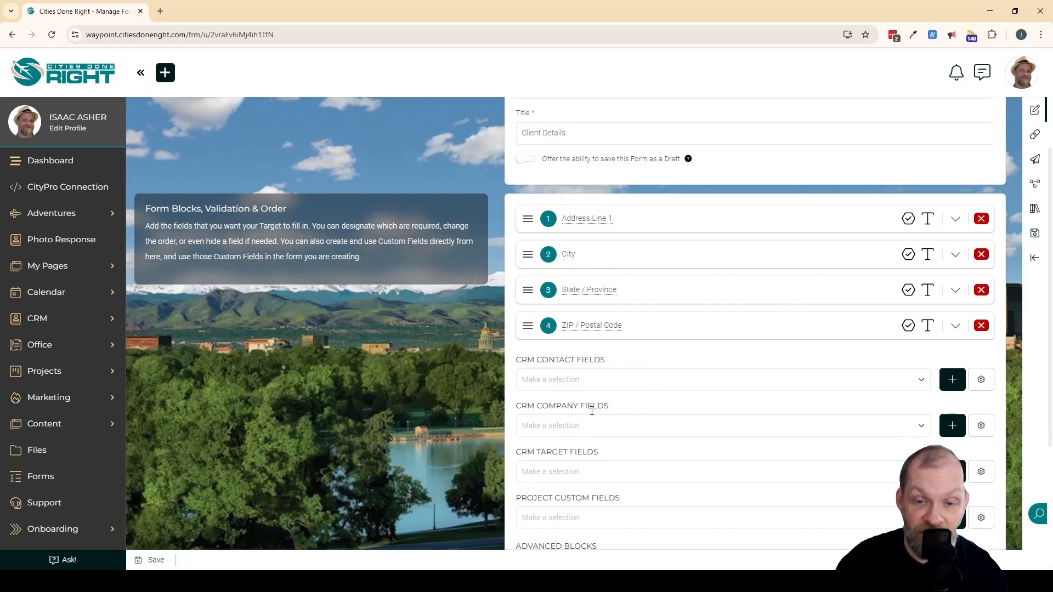
pyautogui.scroll(-1, 607, 317)
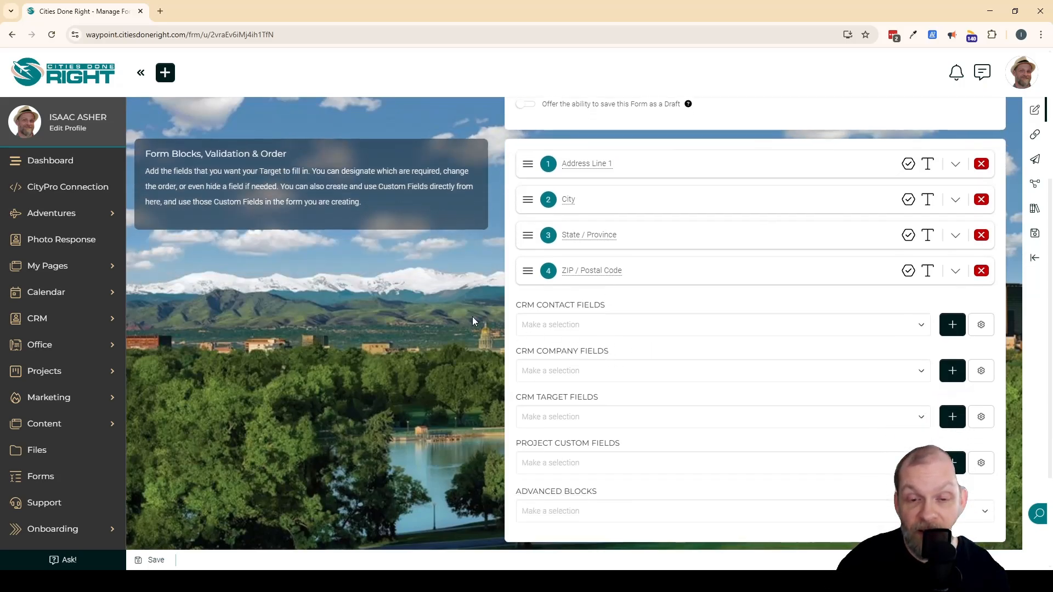
pyautogui.click(594, 326)
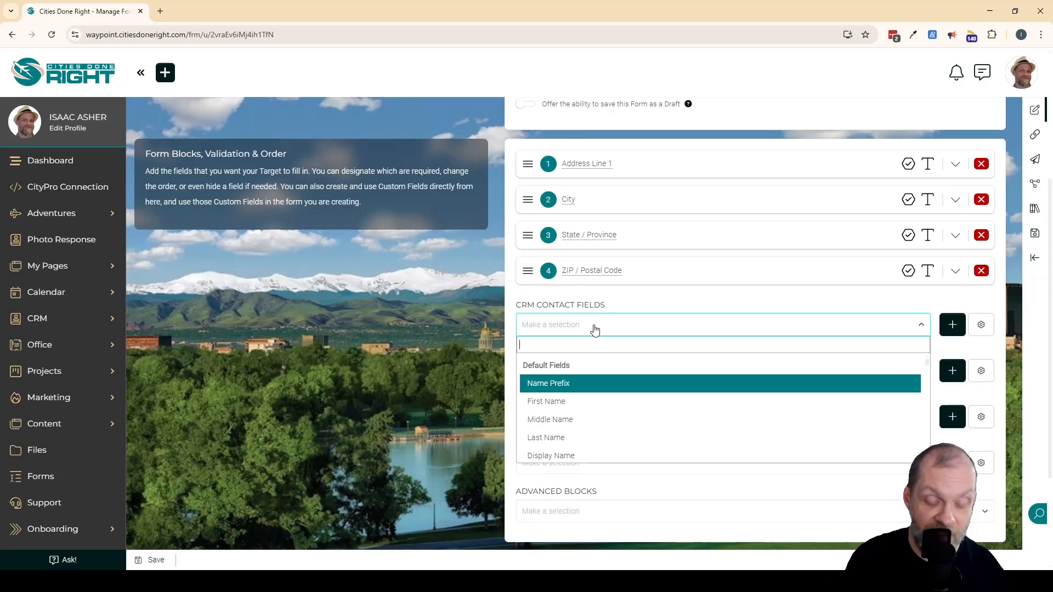
pyautogui.write('bir')
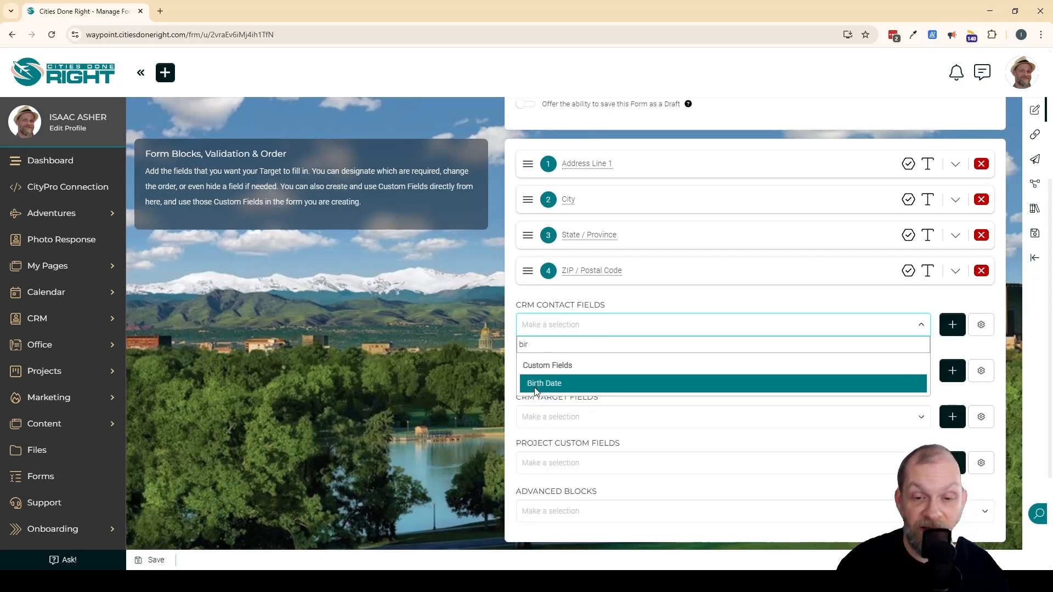
pyautogui.click(554, 382)
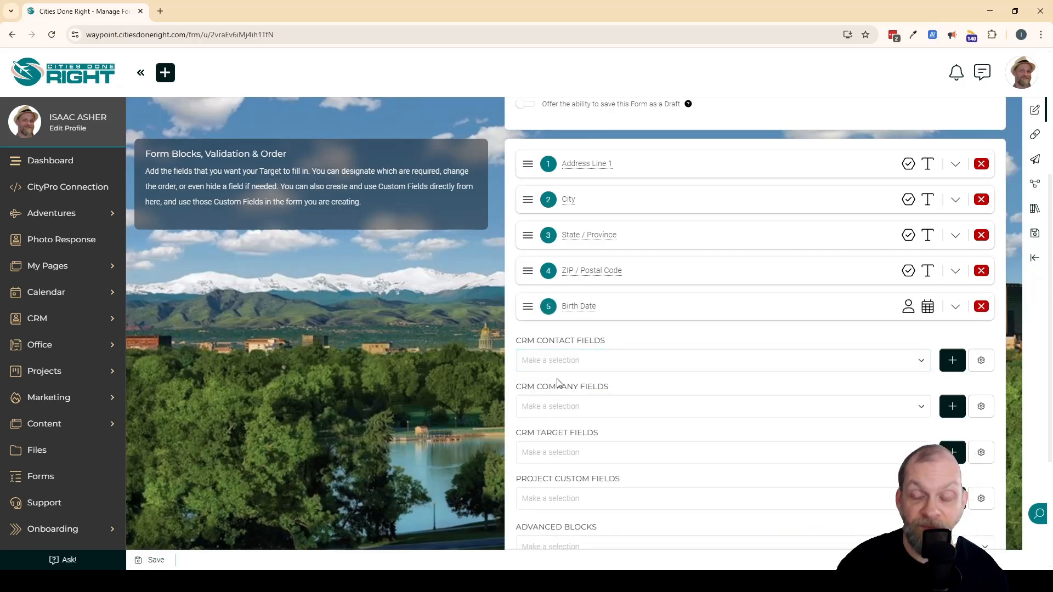
# Add the Company Name contact field below Birth Date and expand its settings.
pyautogui.scroll(-1, 557, 383)
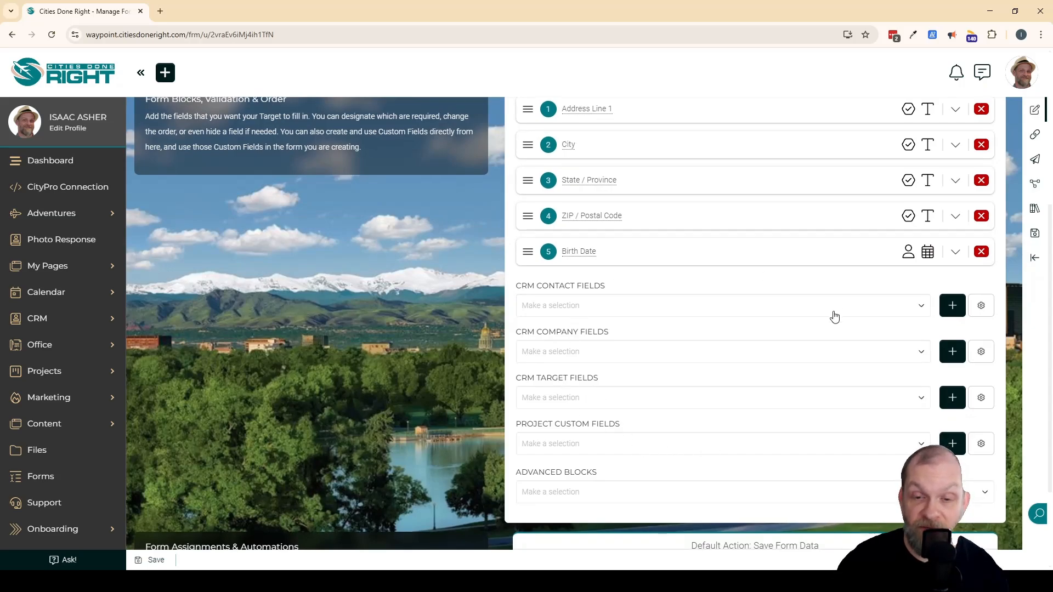
pyautogui.click(639, 303)
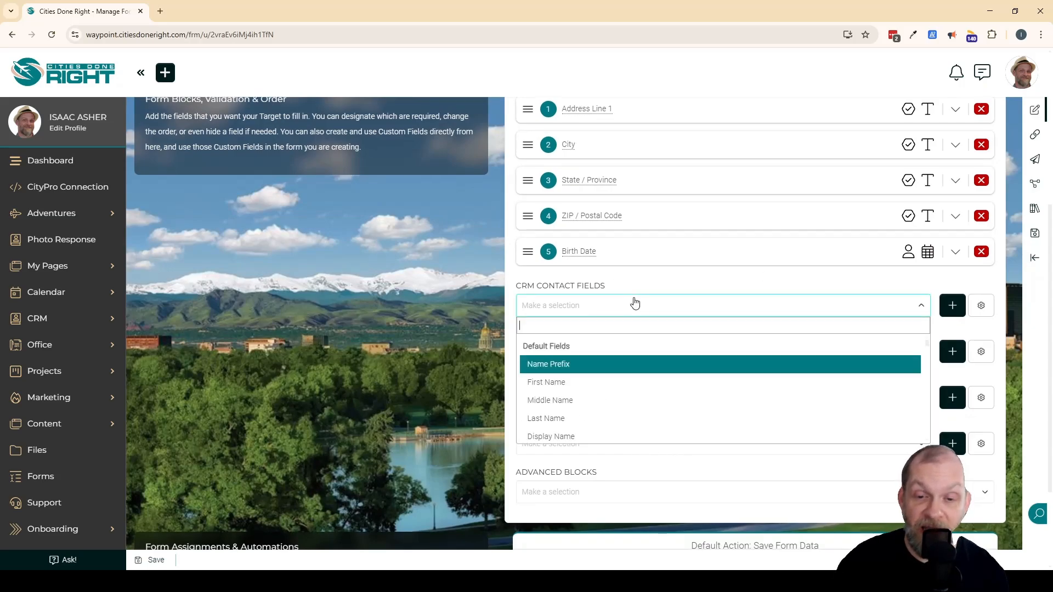
pyautogui.scroll(-1, 603, 373)
pyautogui.click(577, 399)
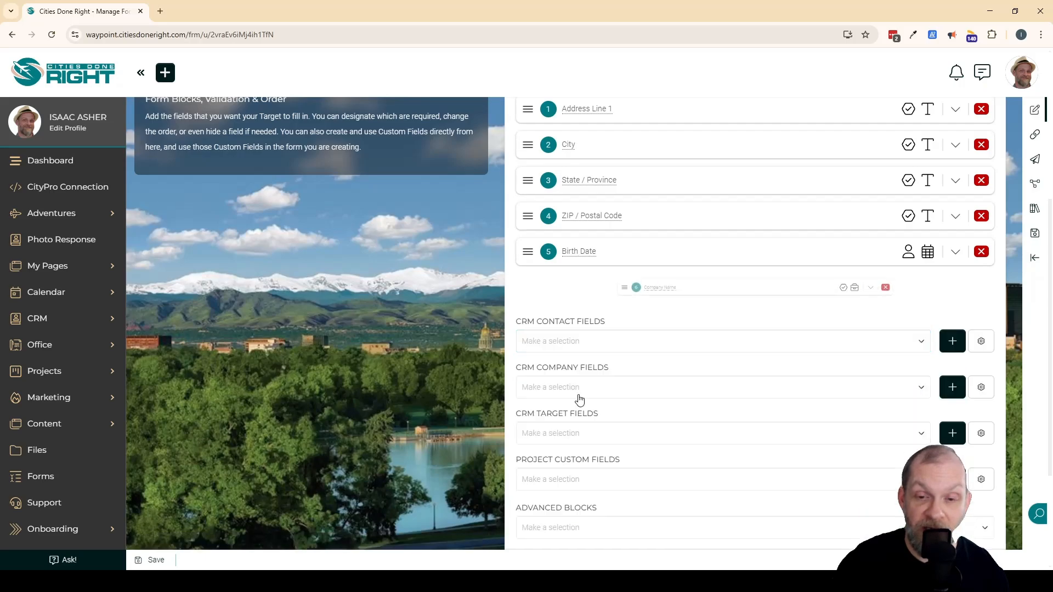
pyautogui.click(954, 289)
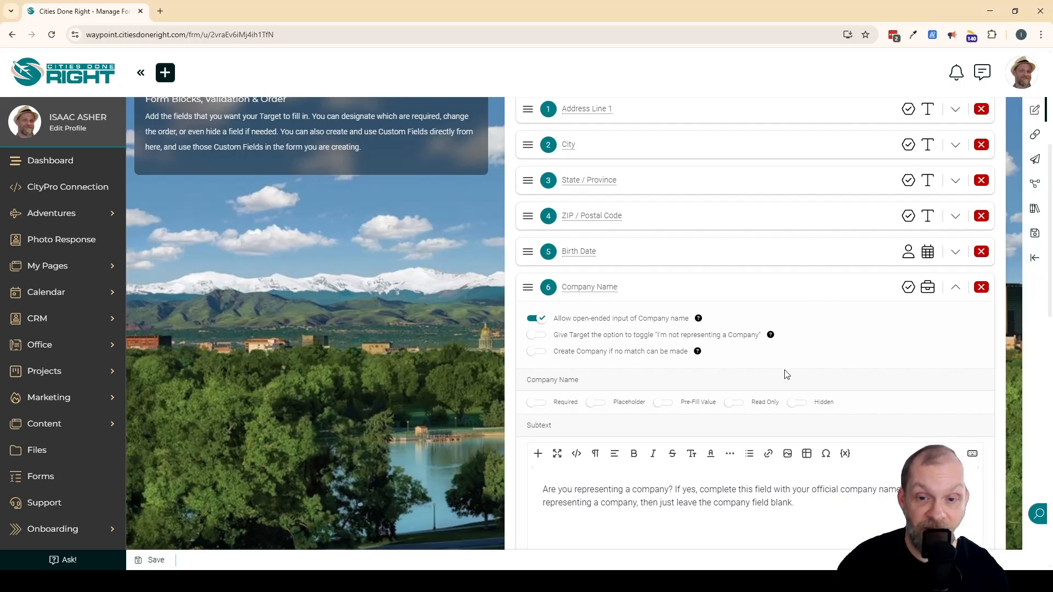
pyautogui.scroll(-1, 790, 373)
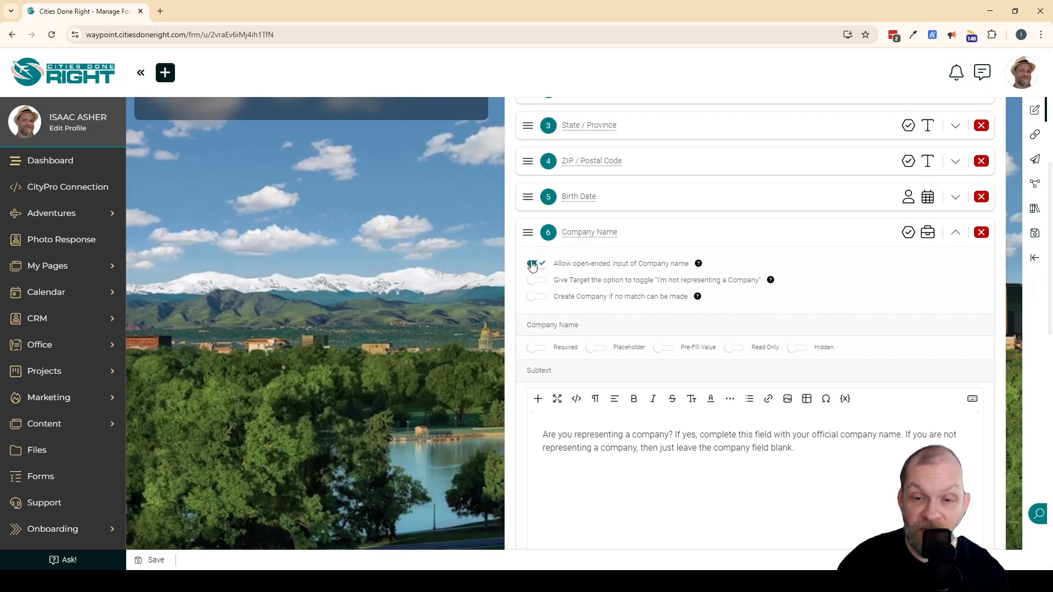
# Set the Company Name field to create a company if no match can be made, and save the Client Details form.
pyautogui.click(536, 297)
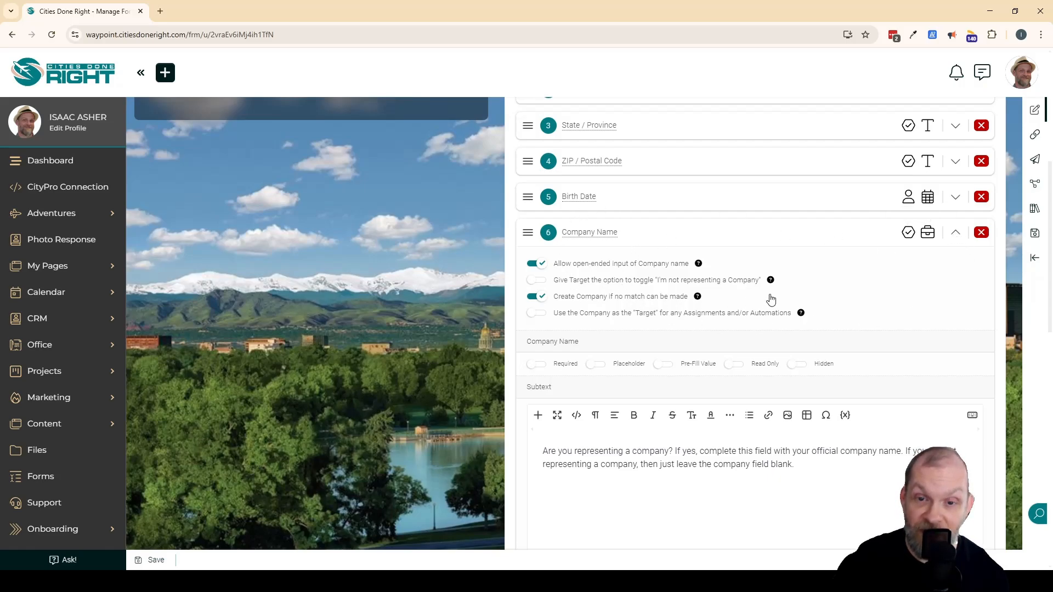
pyautogui.click(957, 237)
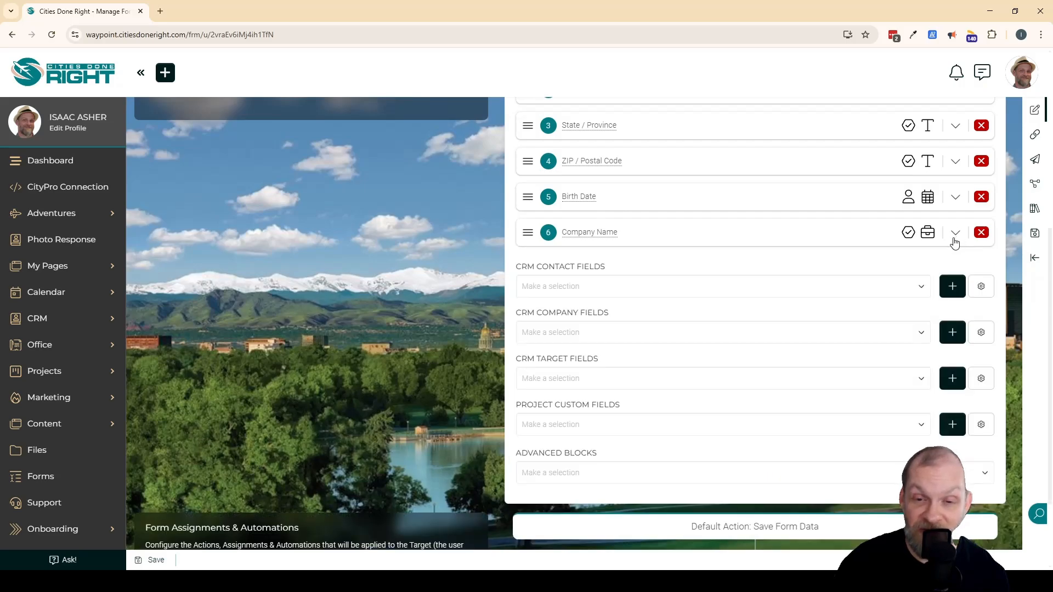
pyautogui.scroll(3, 616, 402)
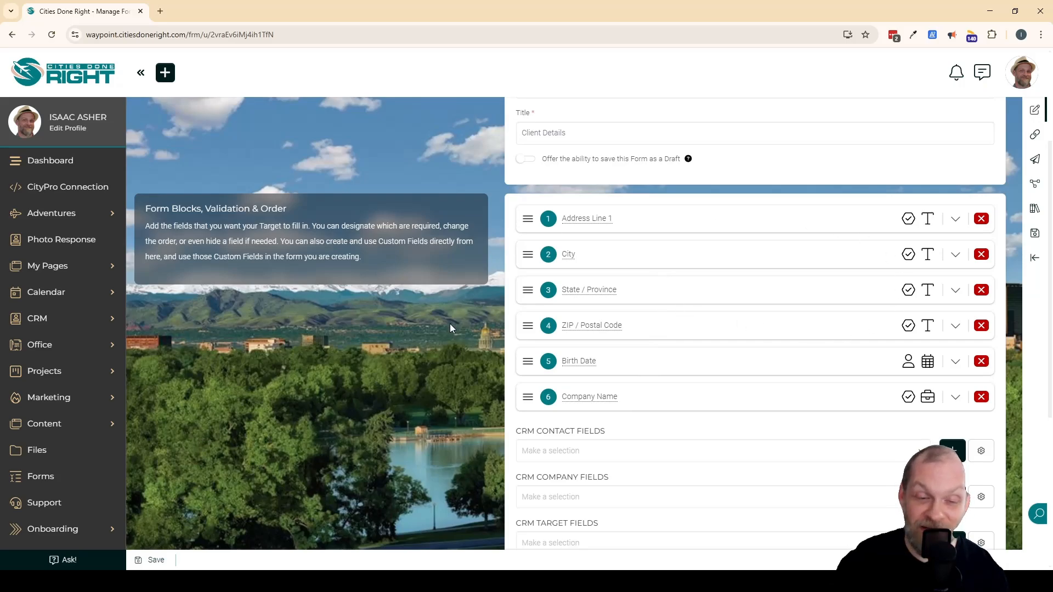
pyautogui.scroll(-4, 505, 430)
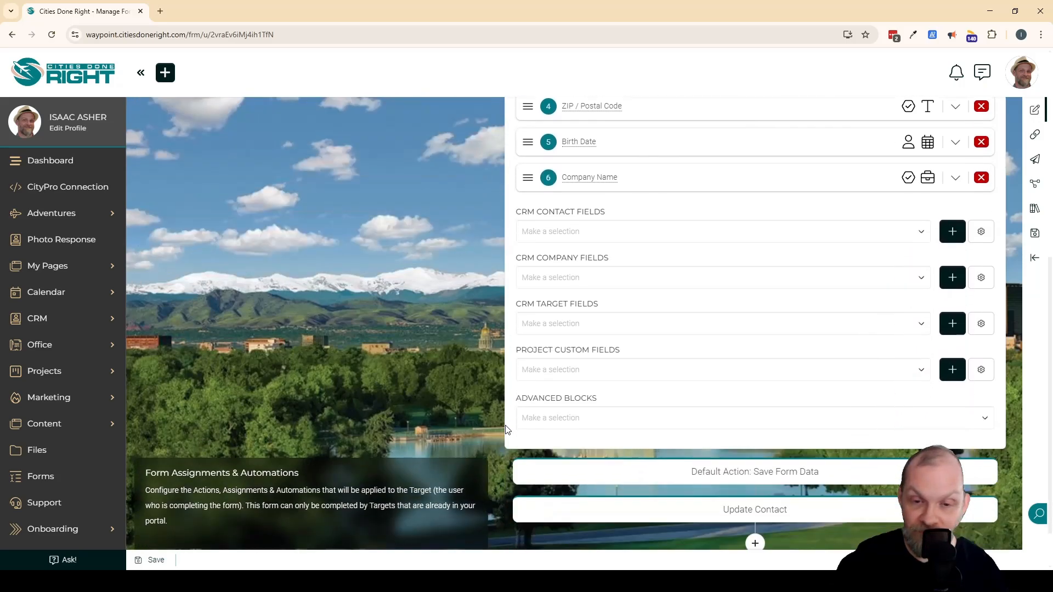
pyautogui.scroll(-1, 506, 430)
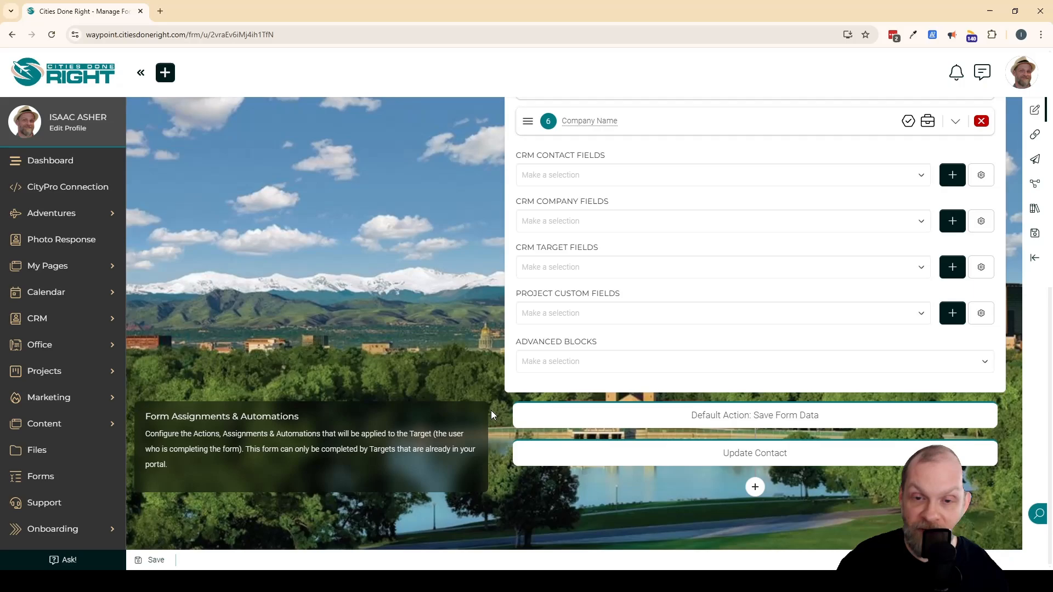
pyautogui.scroll(4, 491, 412)
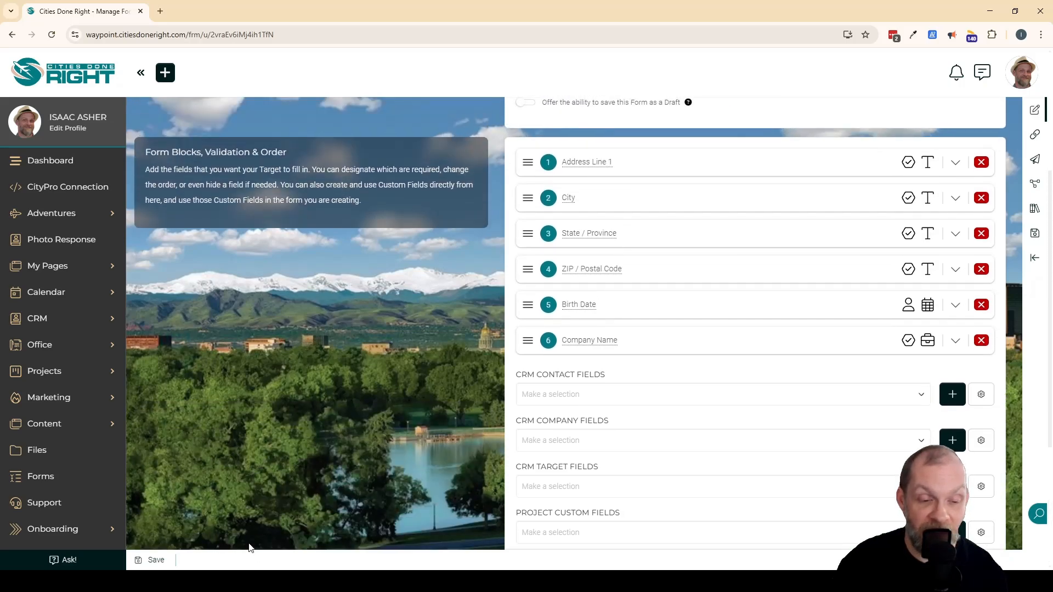
pyautogui.click(155, 561)
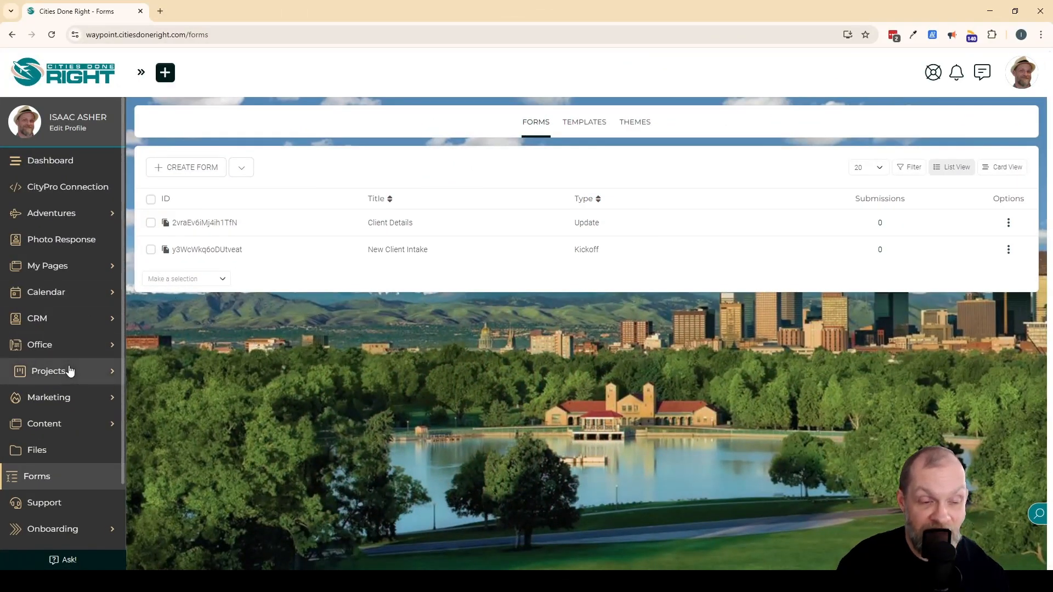
# Go to the onboarding FLOWs list and bring up the choices for creating a new FLOW.
pyautogui.scroll(-2, 68, 371)
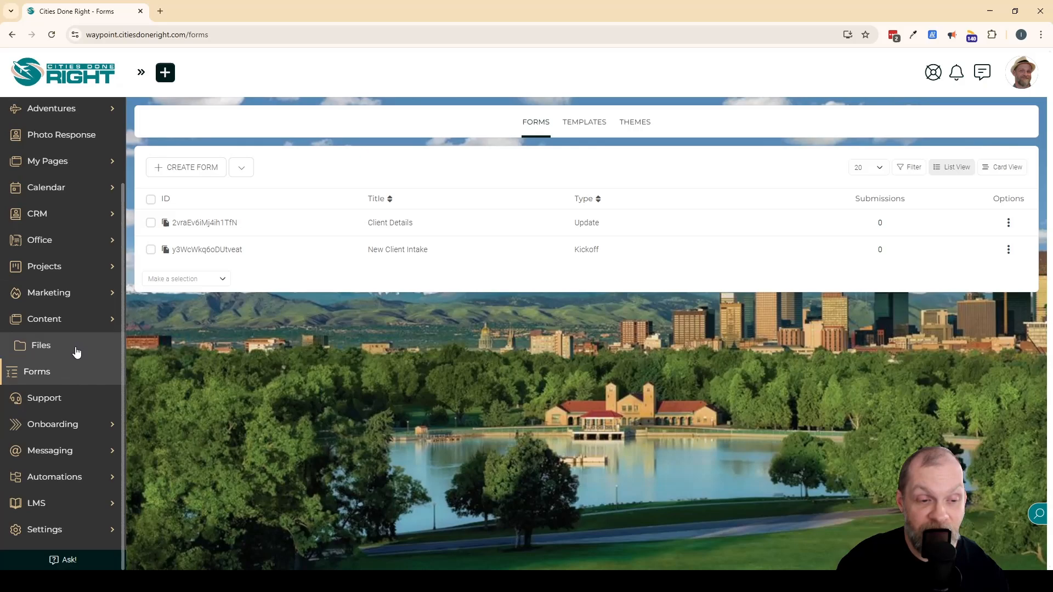
pyautogui.click(57, 426)
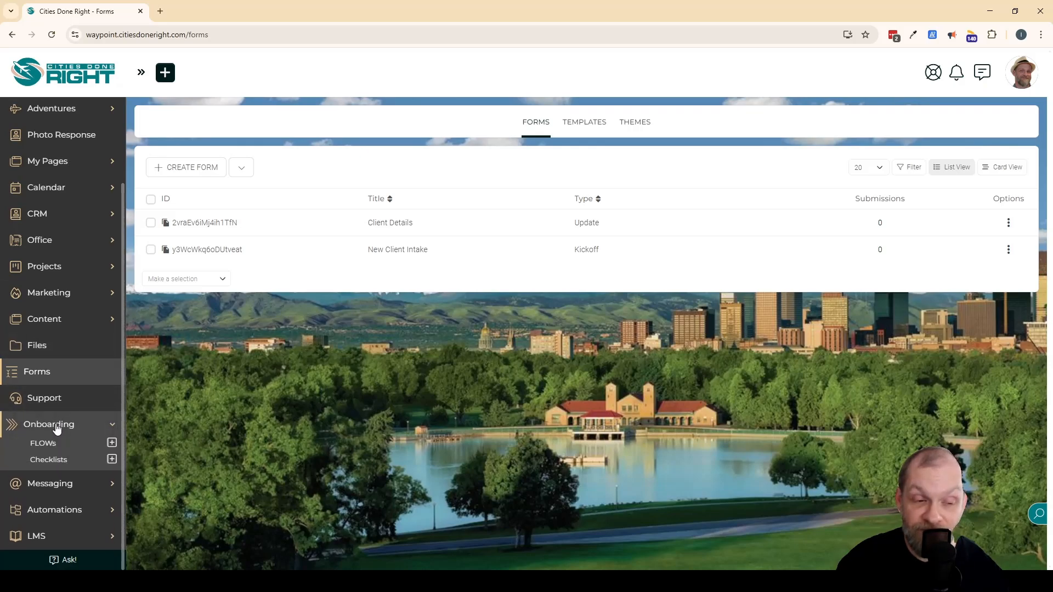
pyautogui.click(47, 449)
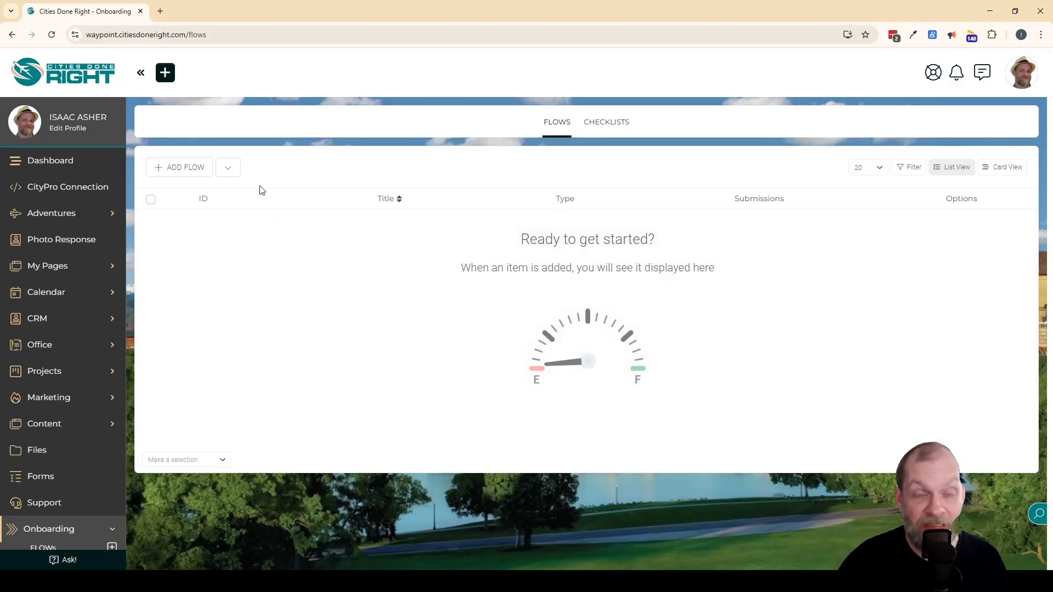
pyautogui.click(232, 173)
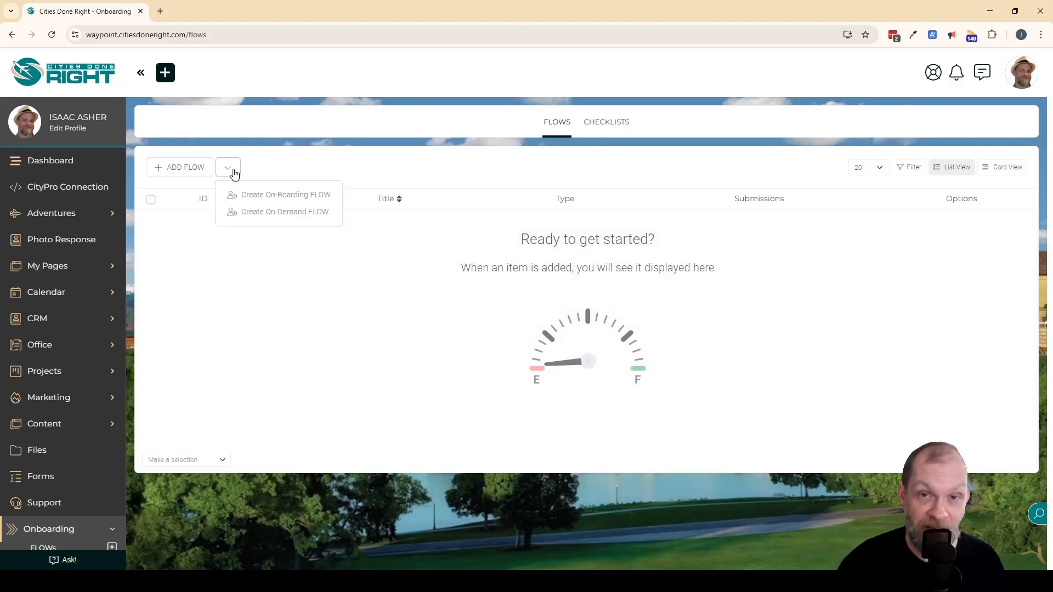
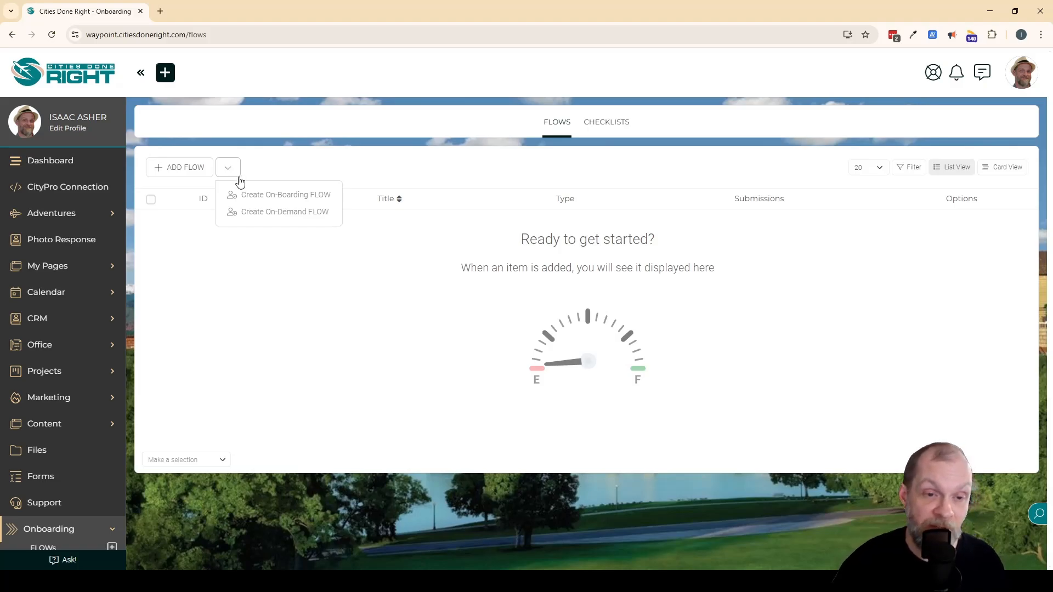
# Create an On-Boarding FLOW and title it "New Client Intake Flow".
pyautogui.click(299, 198)
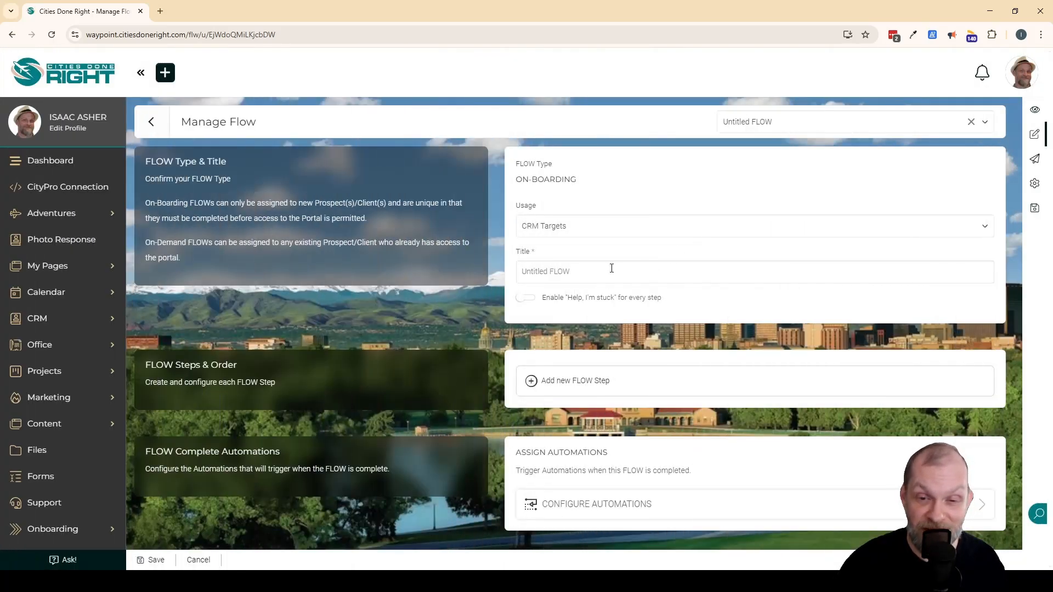
pyautogui.click(607, 272)
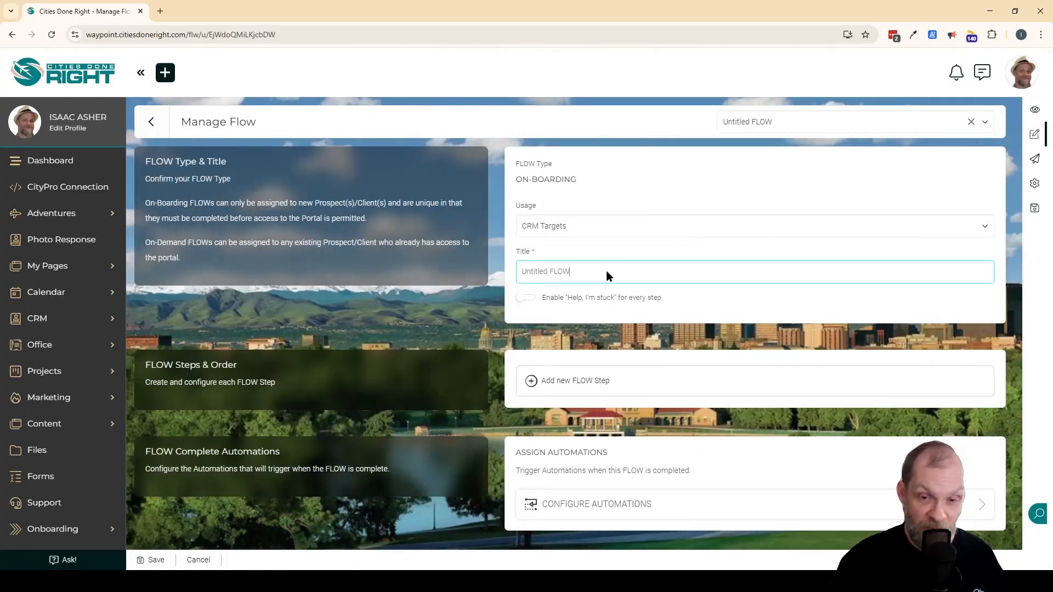
pyautogui.hotkey('ctrl', 'shift', 'Left')
pyautogui.hotkey('ctrl', 'shift', 'Left')
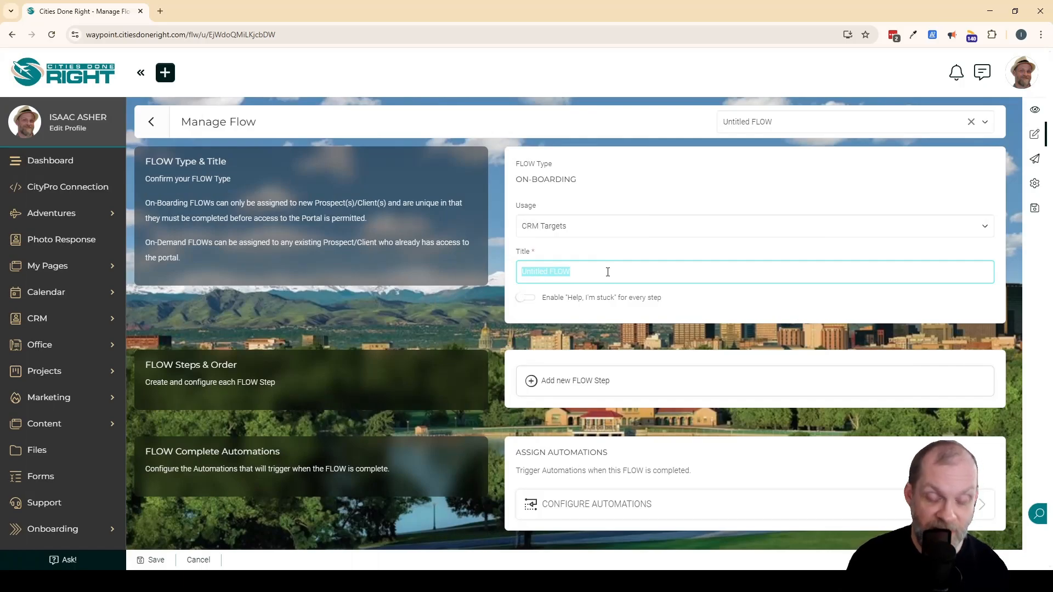
pyautogui.write('New Client')
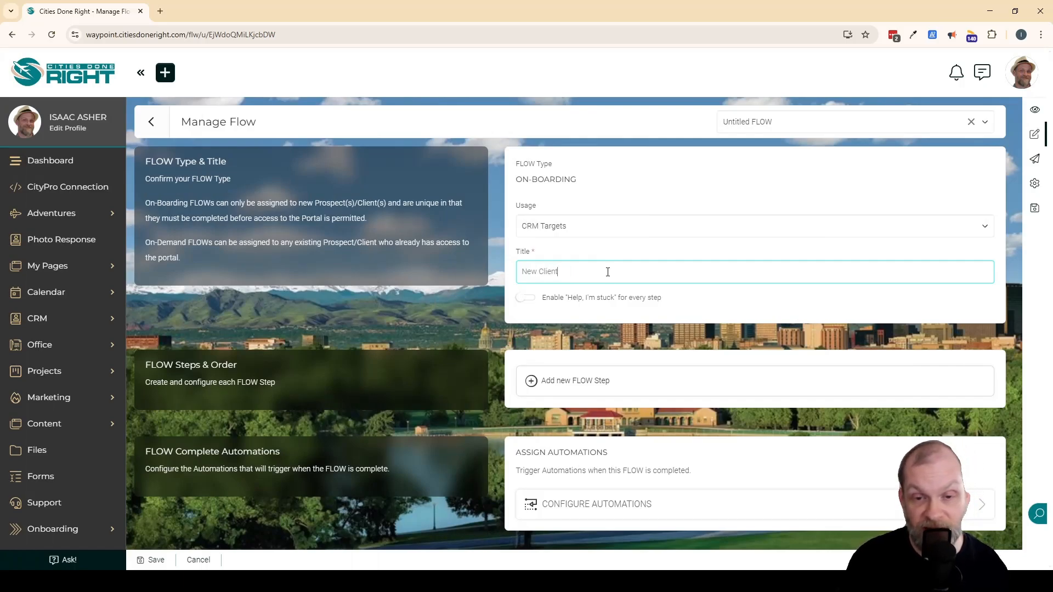
pyautogui.write(' Intake Flow')
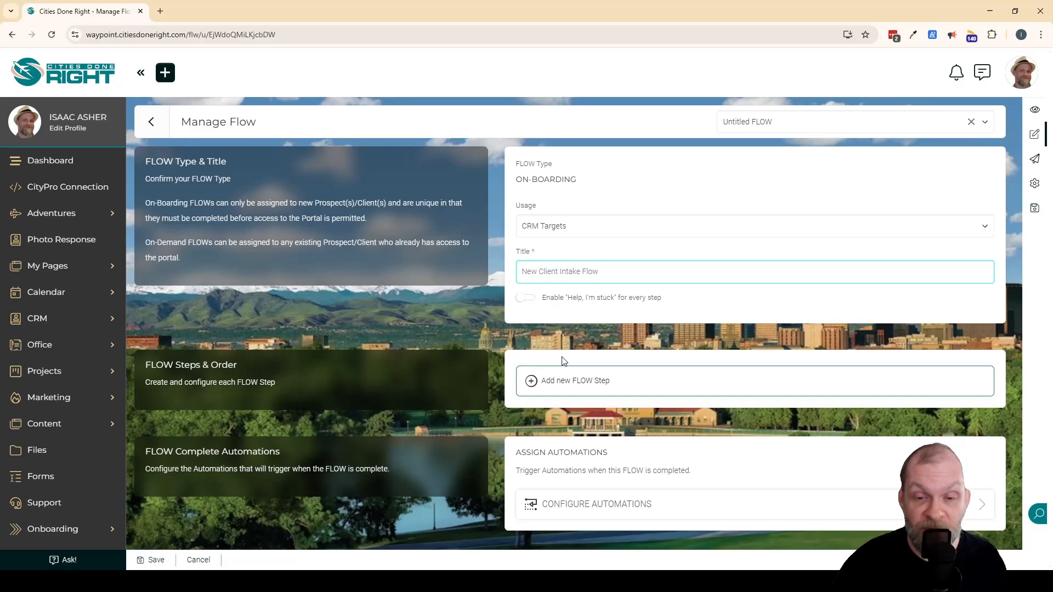
# Add an Update / General Form step to the FLOW and embed the Client Details form in it.
pyautogui.click(589, 379)
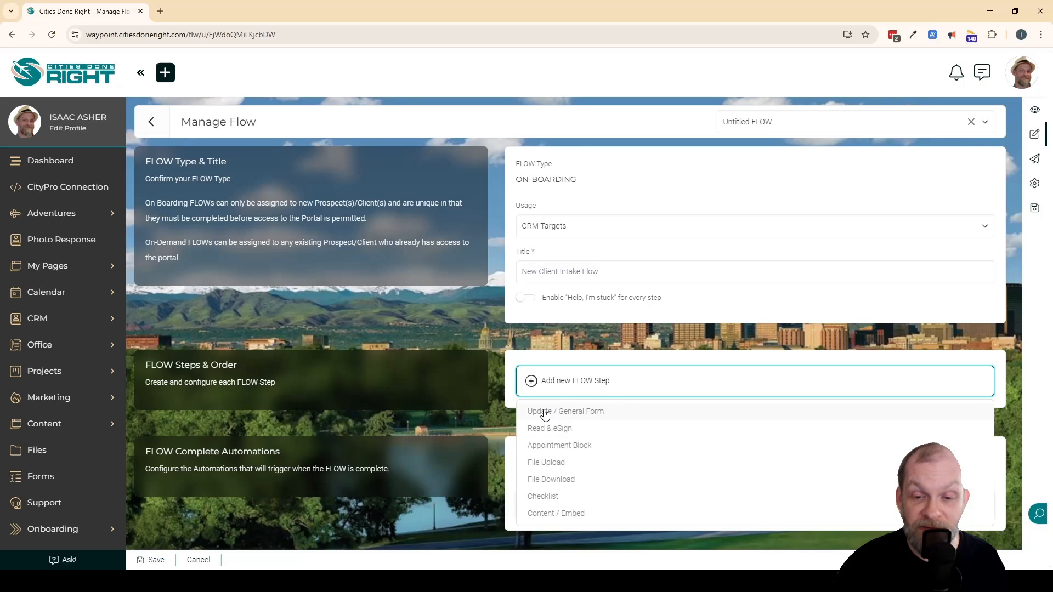
pyautogui.click(631, 412)
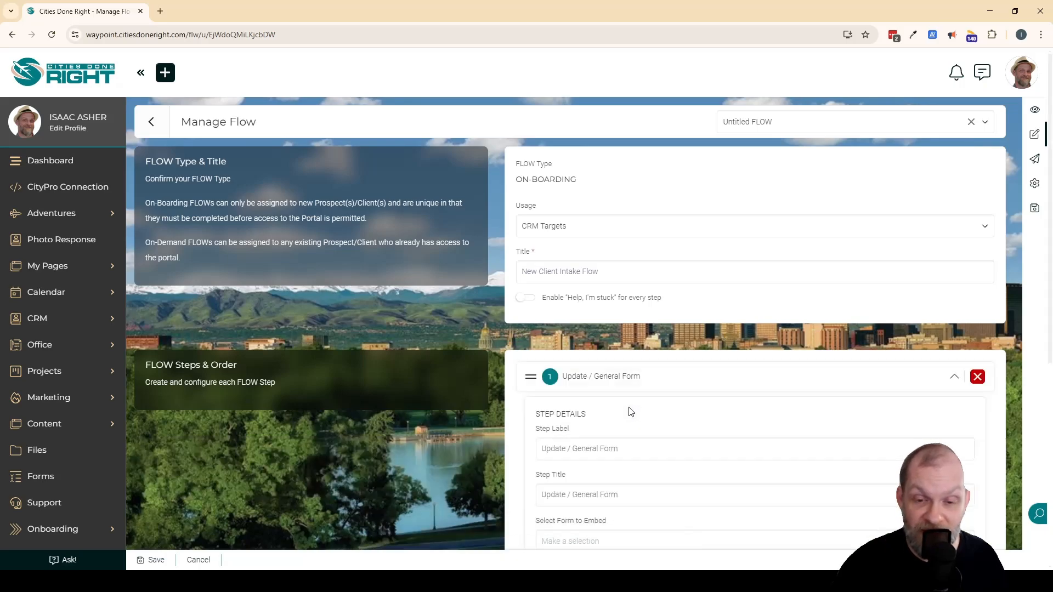
pyautogui.scroll(-4, 631, 412)
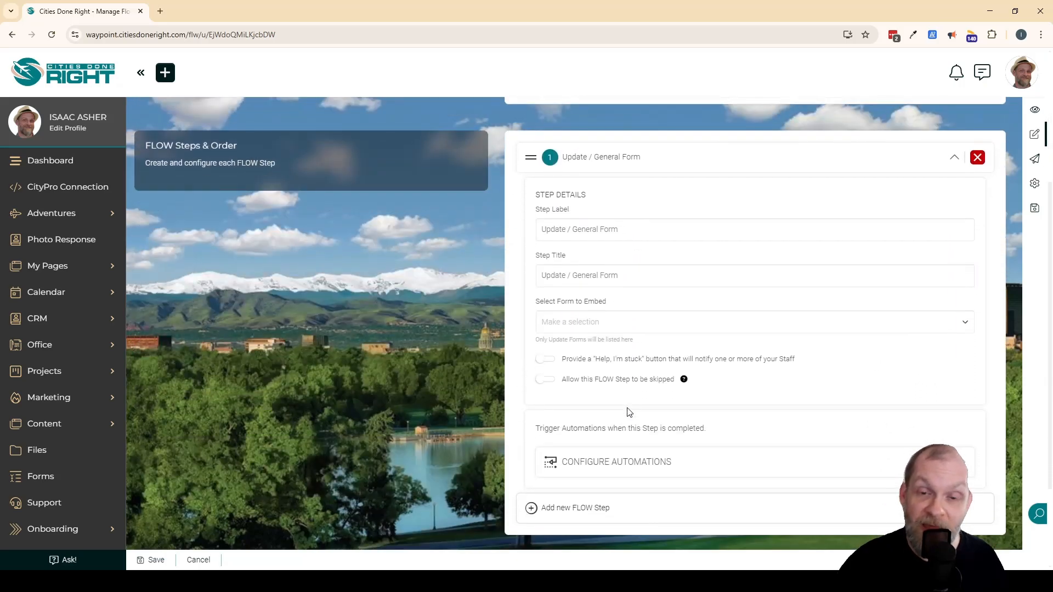
pyautogui.scroll(1, 629, 413)
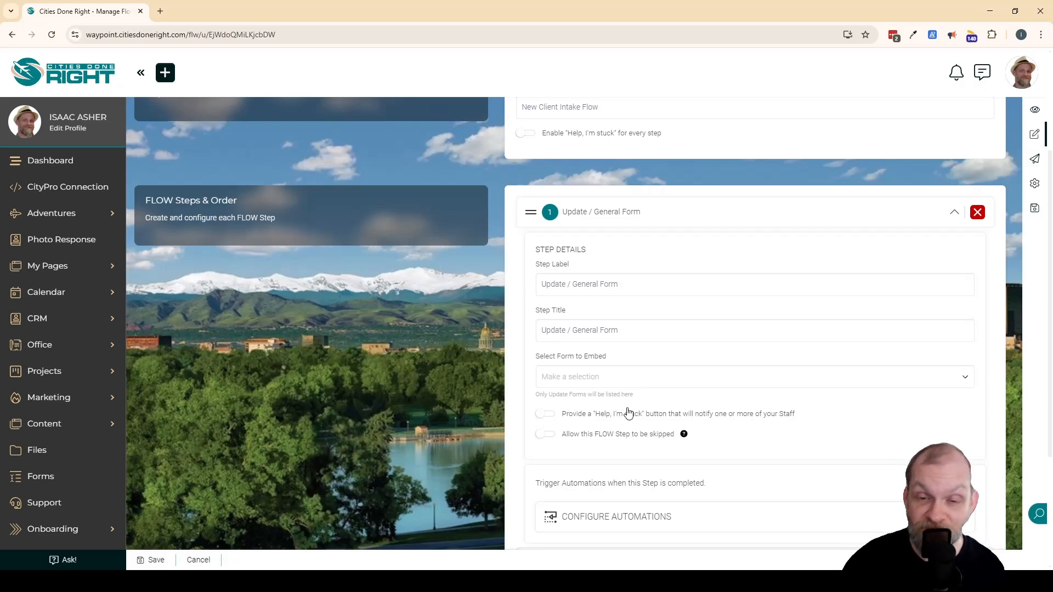
pyautogui.click(618, 377)
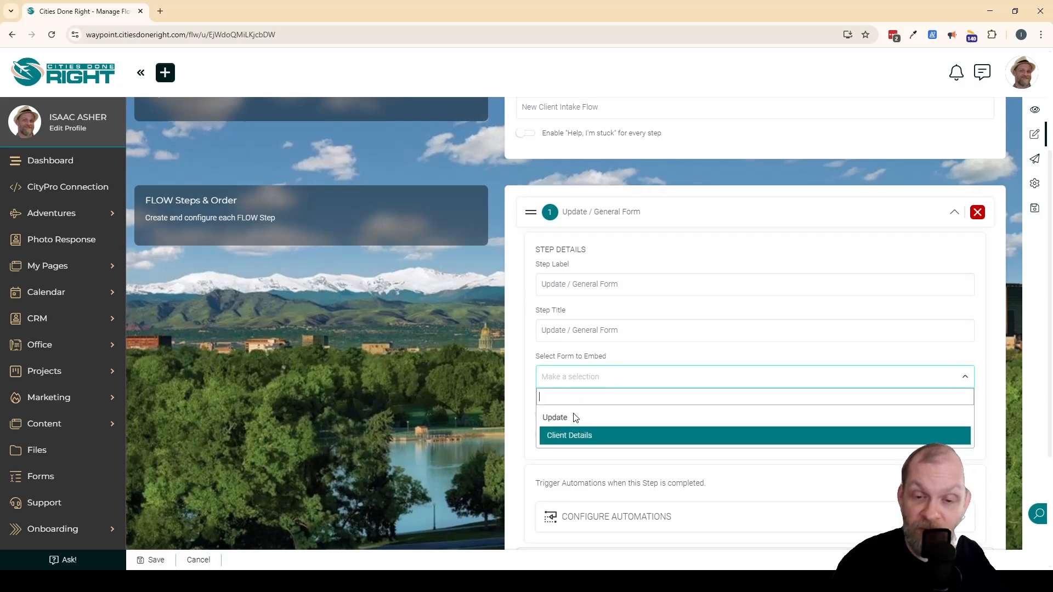
pyautogui.click(610, 436)
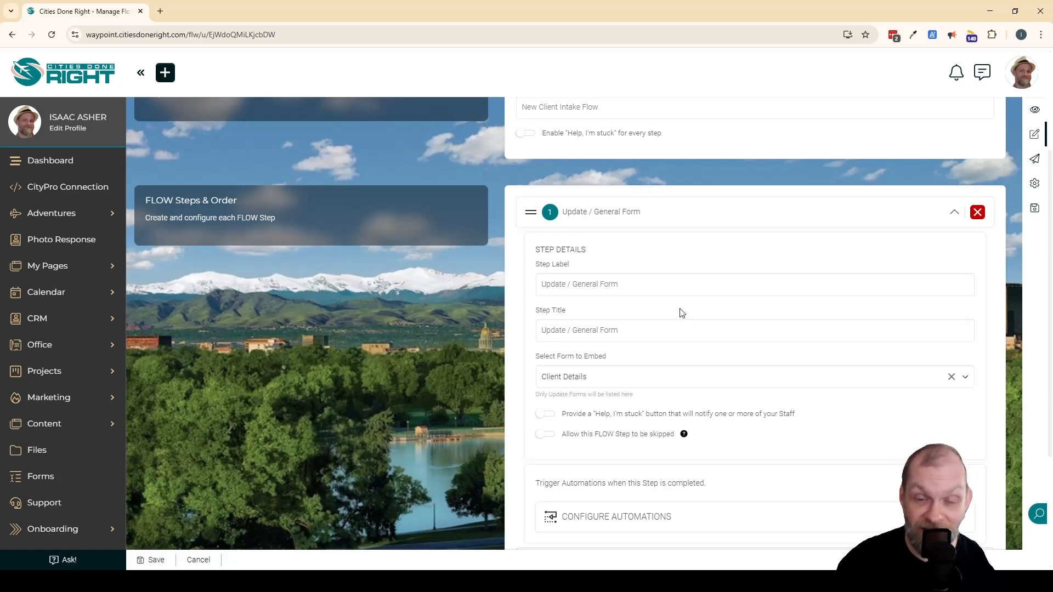
# Label the form step "Update Form", title it "Update Your Details", and collapse its settings.
pyautogui.click(687, 285)
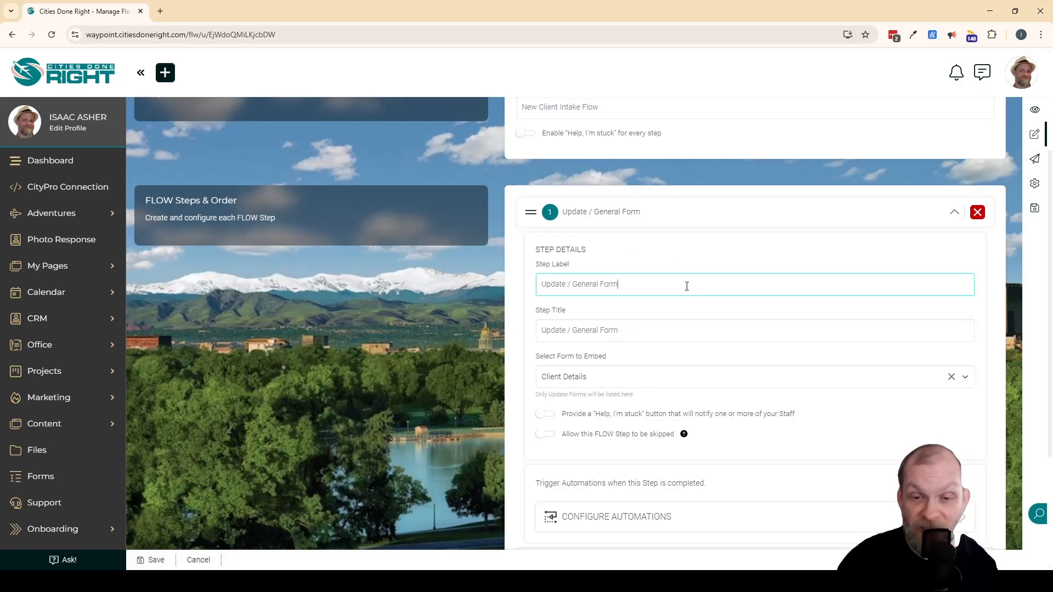
pyautogui.hotkey('ctrl', 'a')
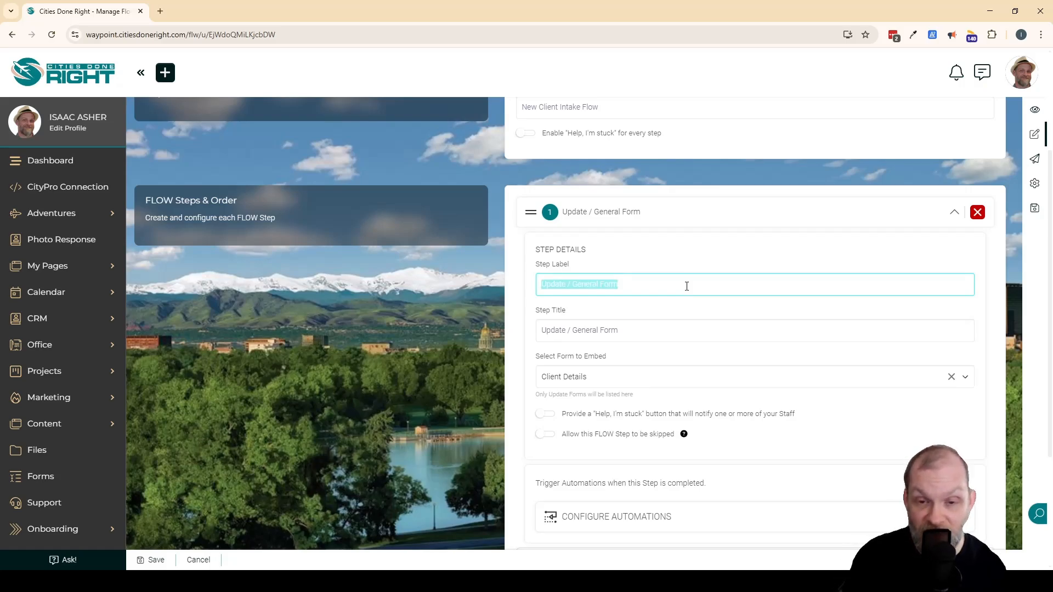
pyautogui.press('BackSpace')
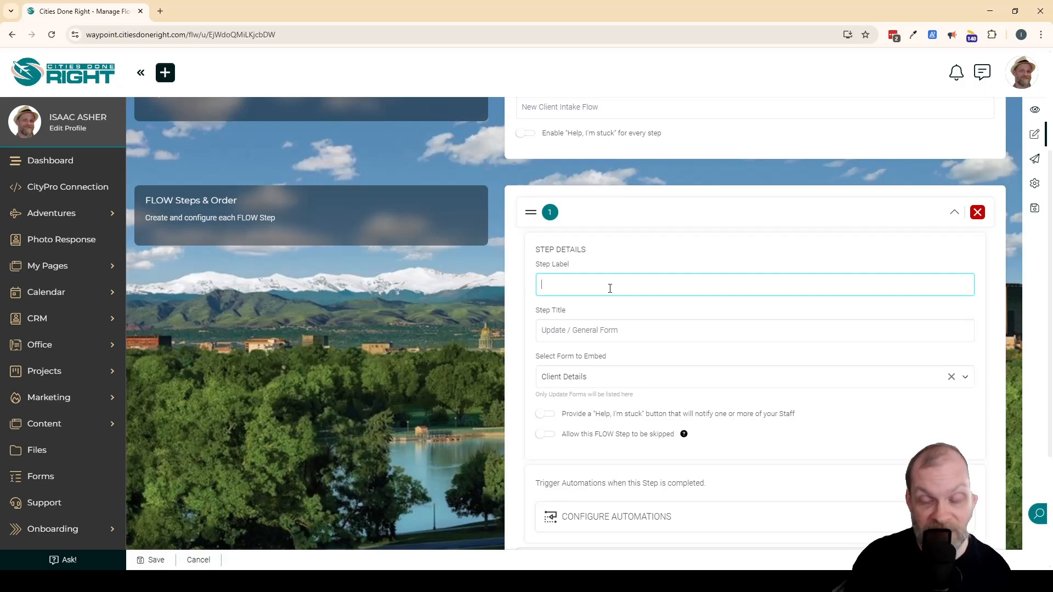
pyautogui.write('Update Form')
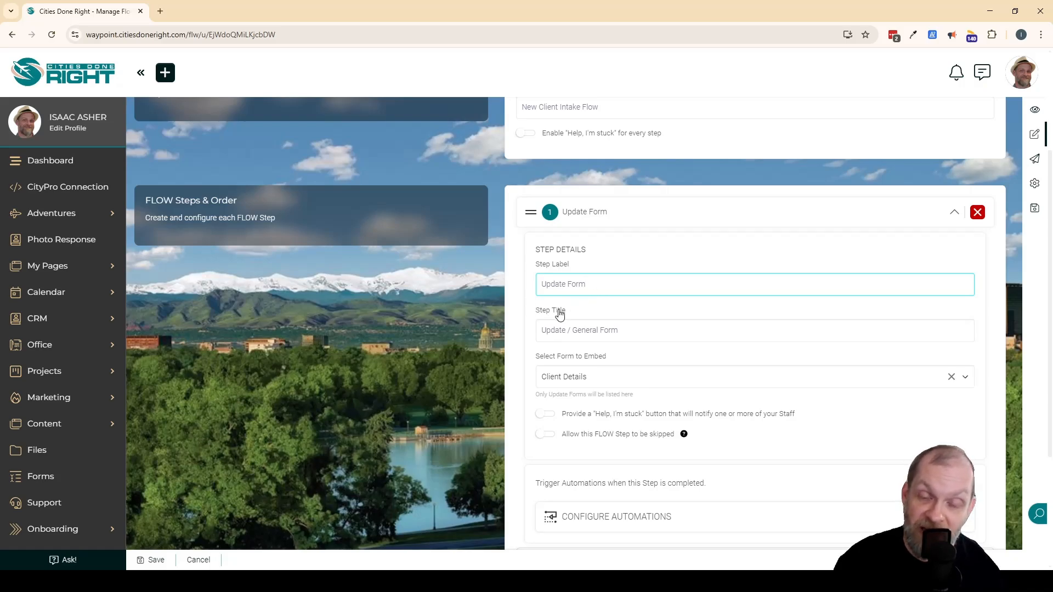
pyautogui.tripleClick(663, 333)
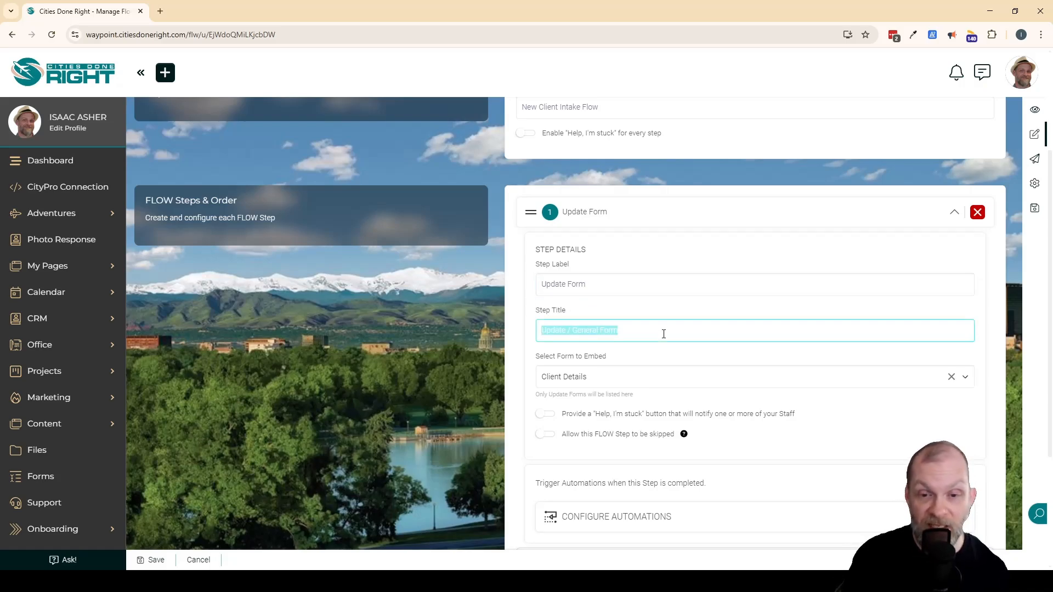
pyautogui.write('Update Your Detail')
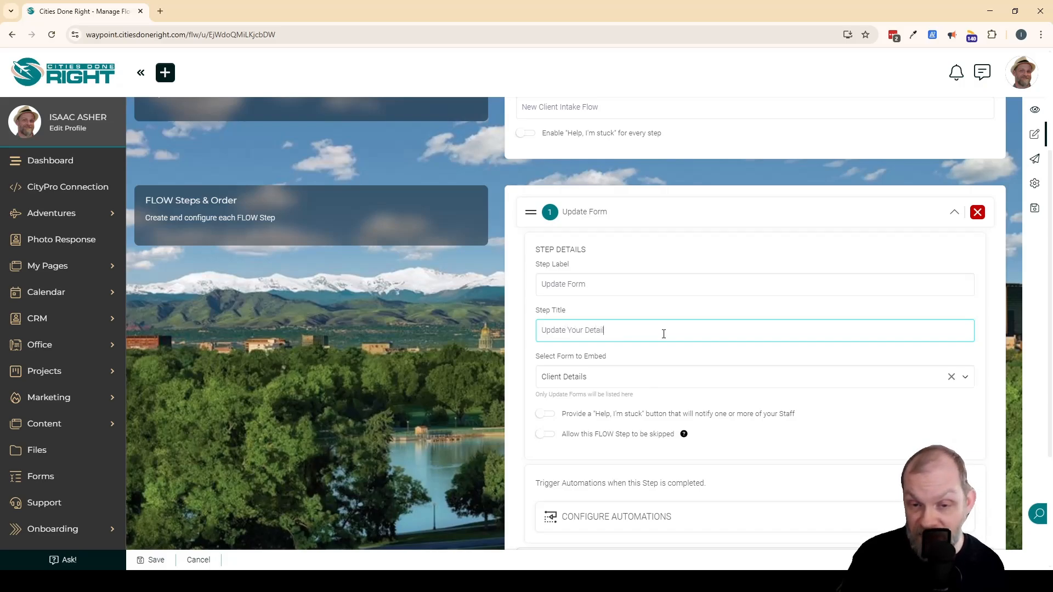
pyautogui.write('s')
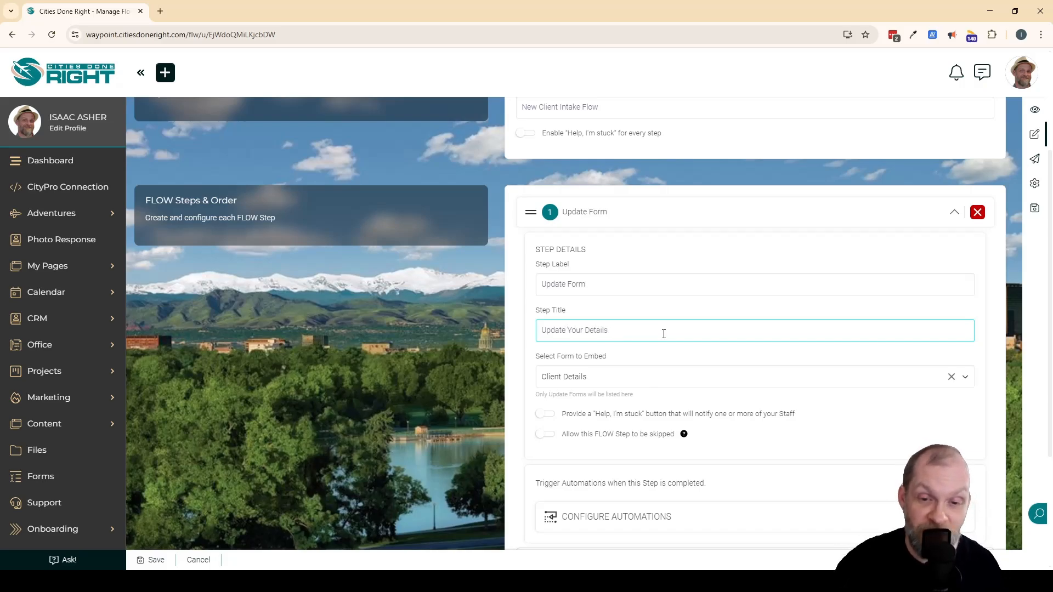
pyautogui.click(445, 376)
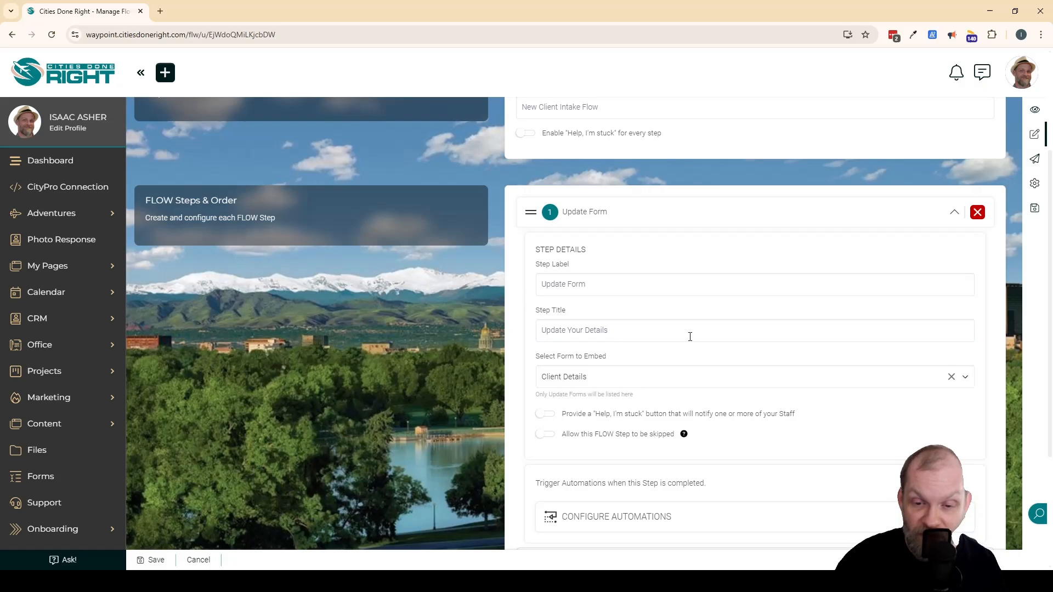
pyautogui.scroll(-1, 689, 333)
pyautogui.scroll(1, 888, 253)
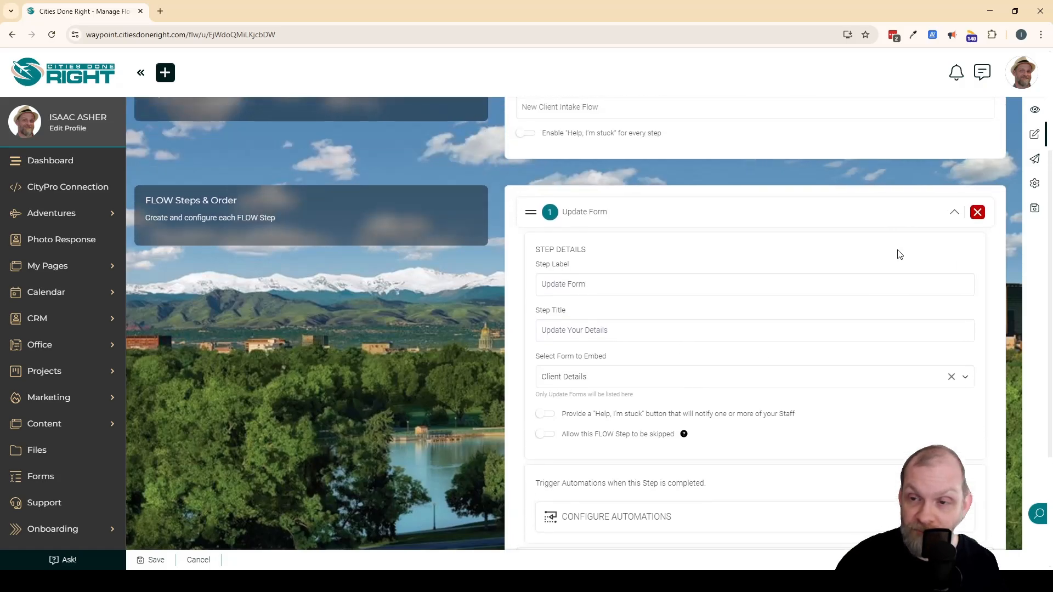
pyautogui.click(953, 216)
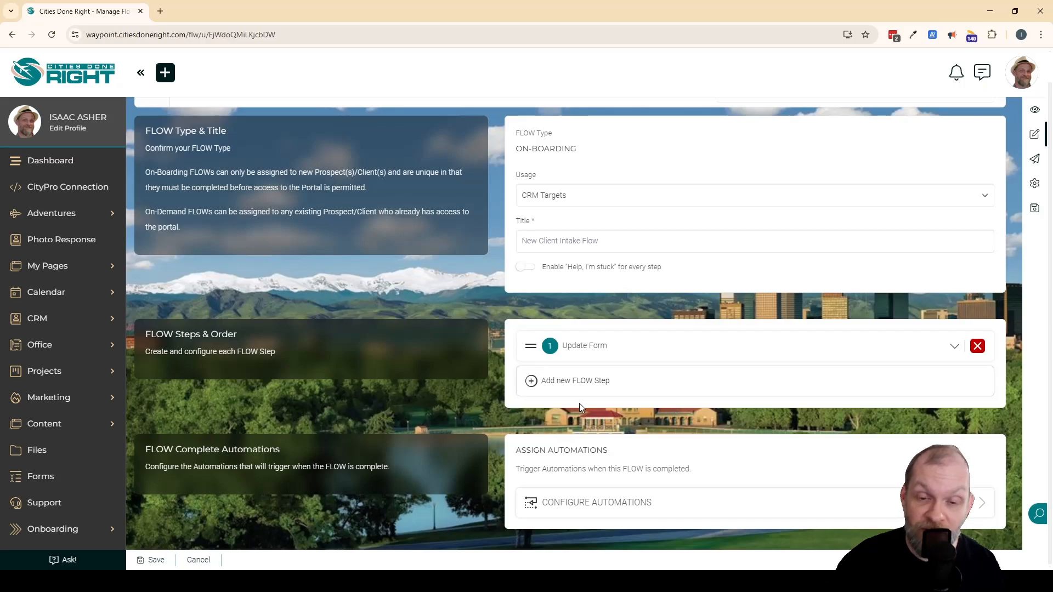
# Add a Read & eSign step to the FLOW, labelled "Agreement" and titled "Client Service Agreement".
pyautogui.click(607, 382)
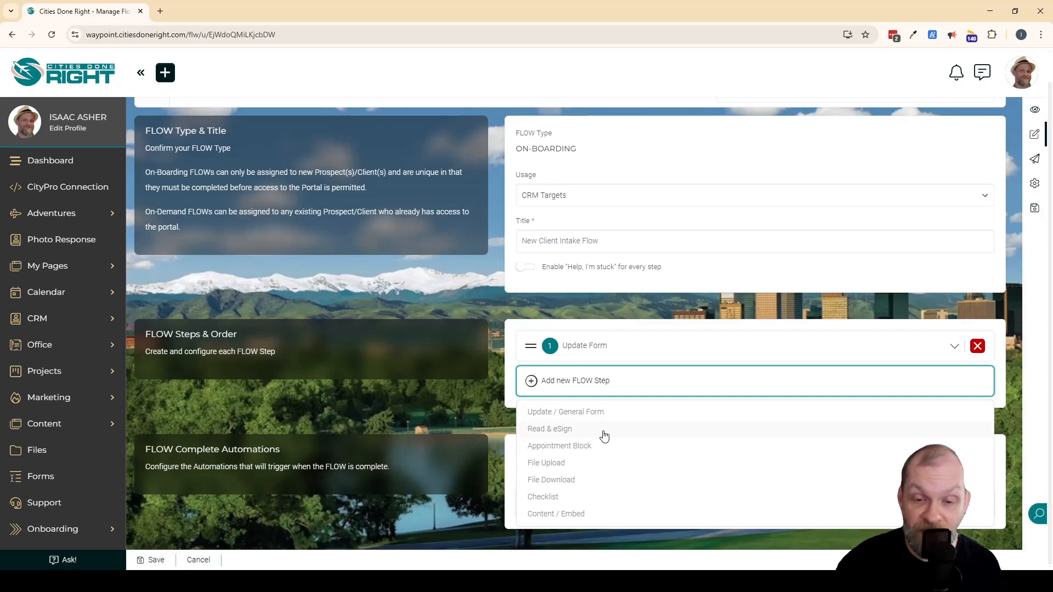
pyautogui.click(572, 430)
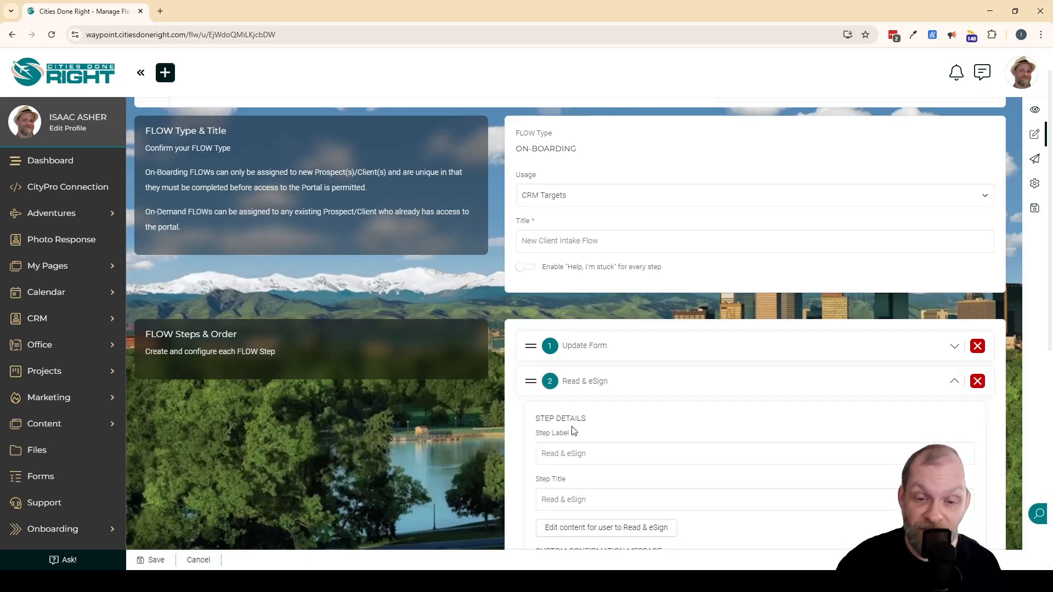
pyautogui.scroll(-2, 682, 407)
pyautogui.scroll(-1, 683, 407)
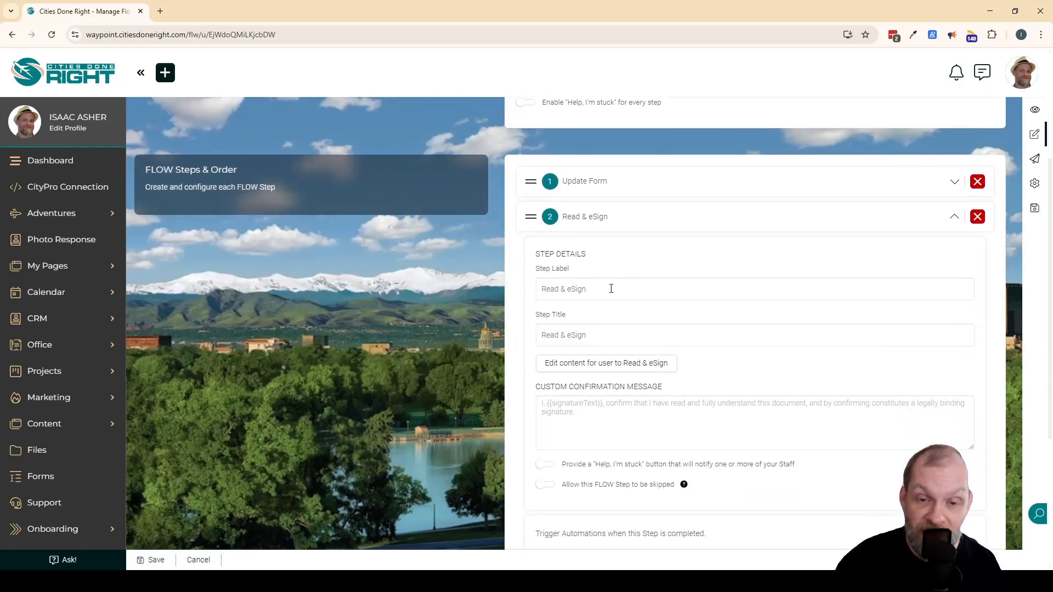
pyautogui.tripleClick(610, 284)
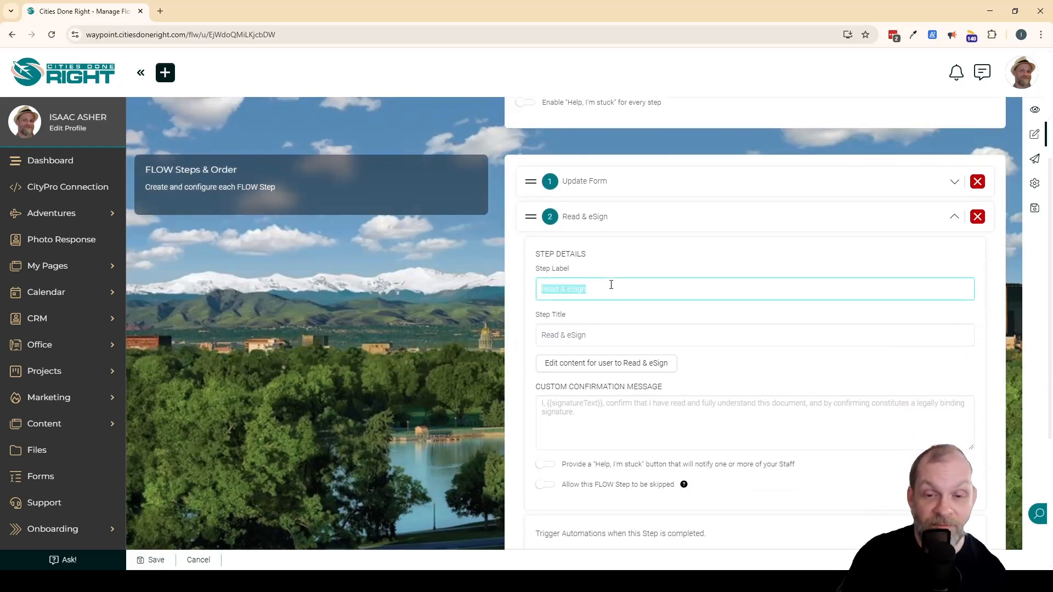
pyautogui.write('Agreement')
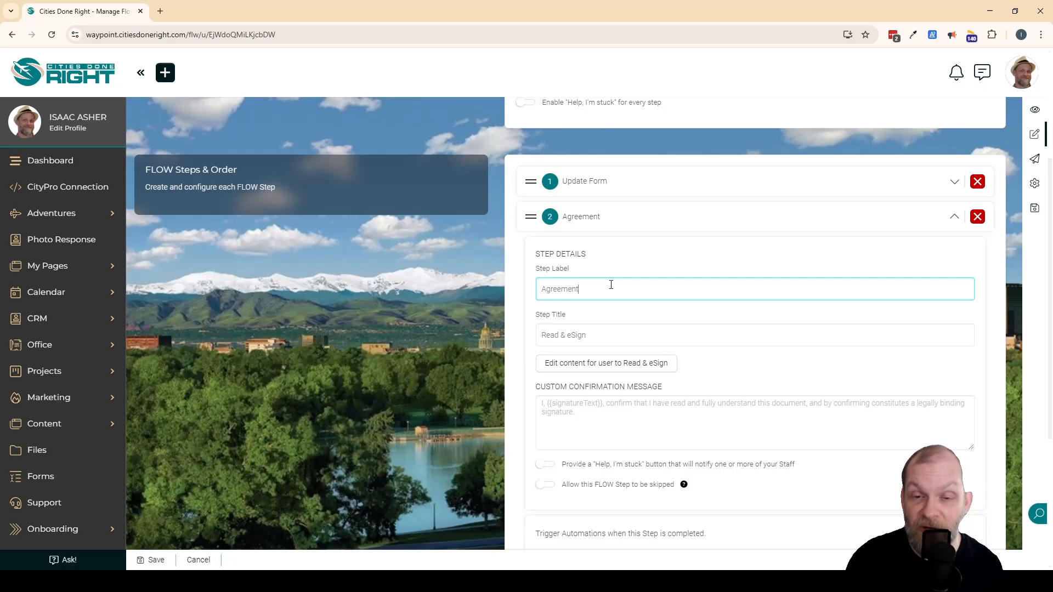
pyautogui.tripleClick(622, 336)
pyautogui.write('Clie')
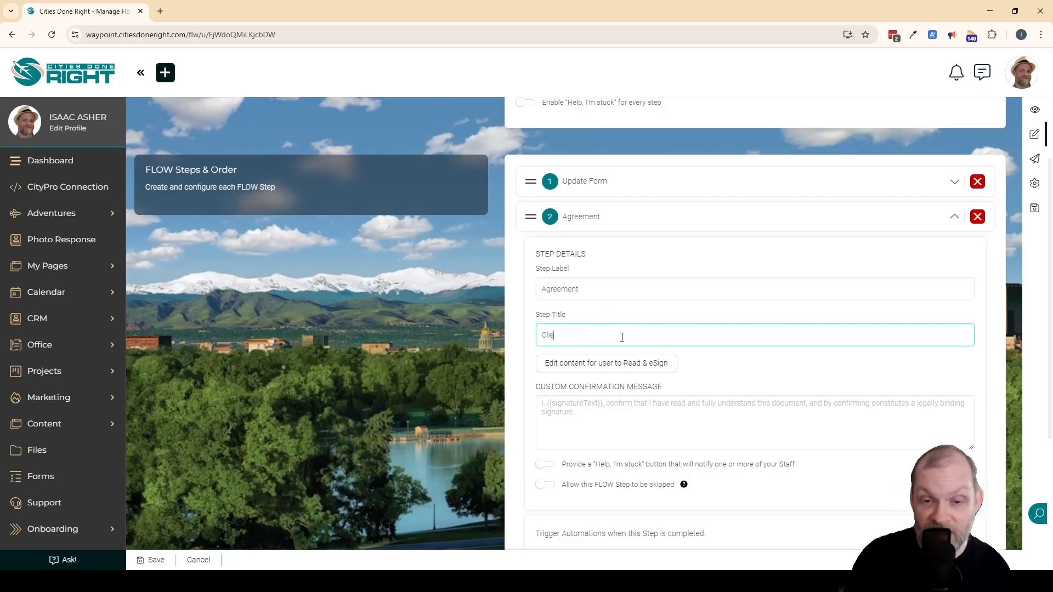
pyautogui.write('nt Service Agreement')
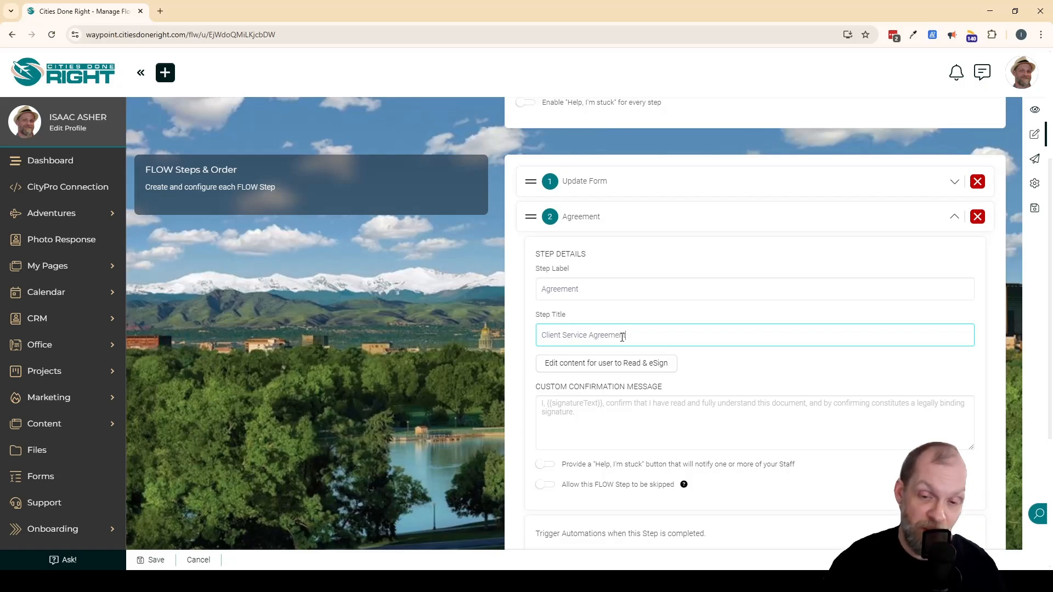
# Enter "This is the agreement." as the content to read and sign, save it, and collapse the Agreement step.
pyautogui.click(627, 363)
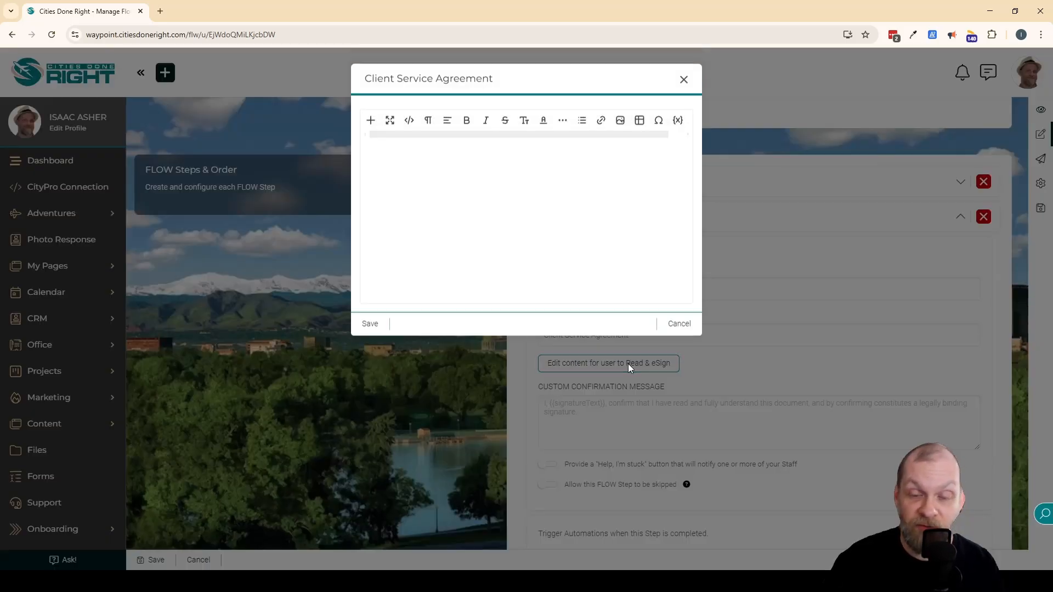
pyautogui.click(469, 169)
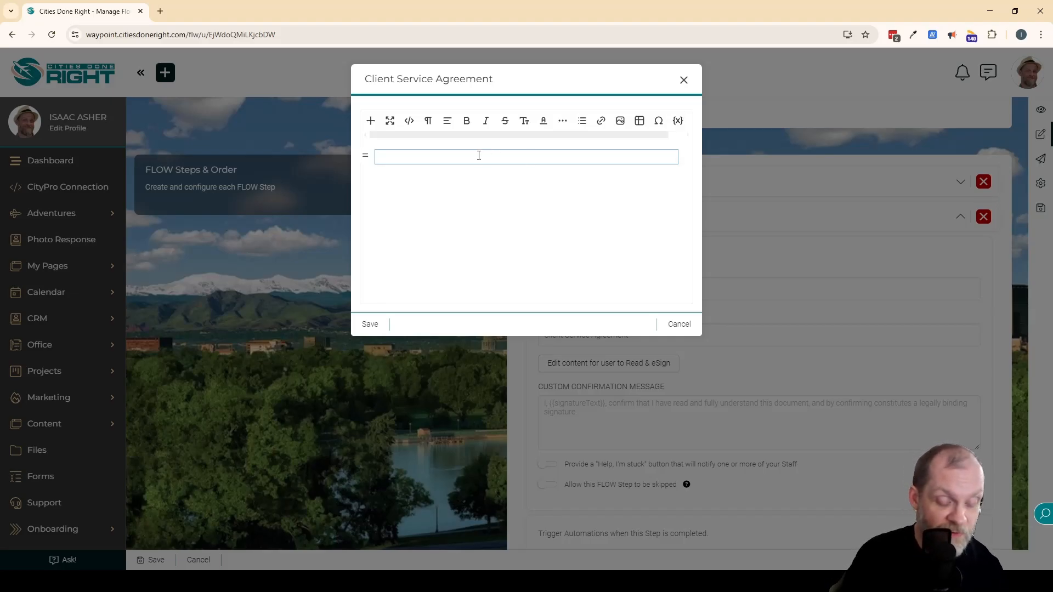
pyautogui.write('This is the agreement.')
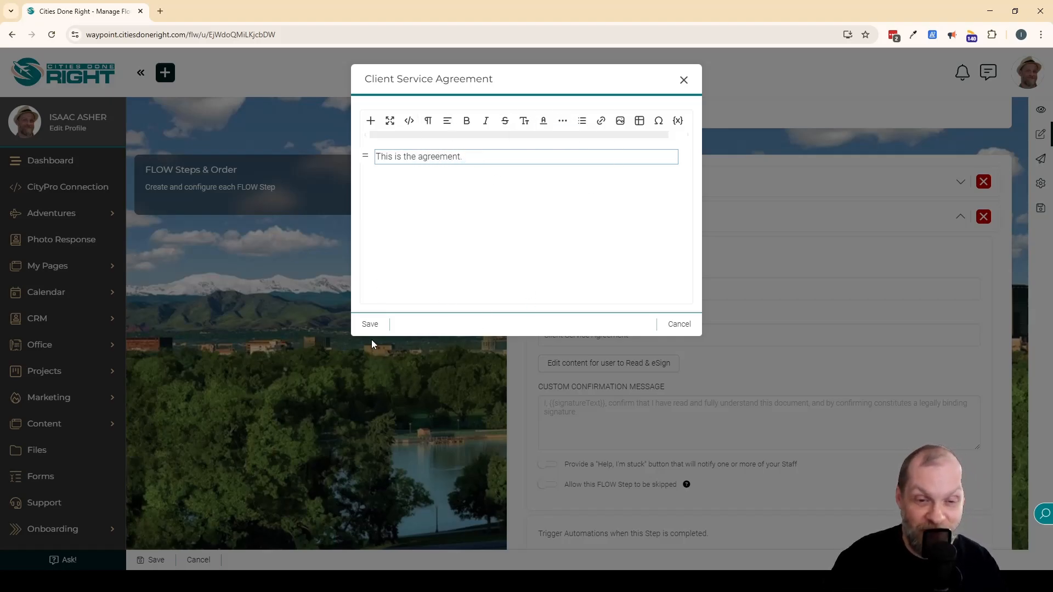
pyautogui.click(370, 324)
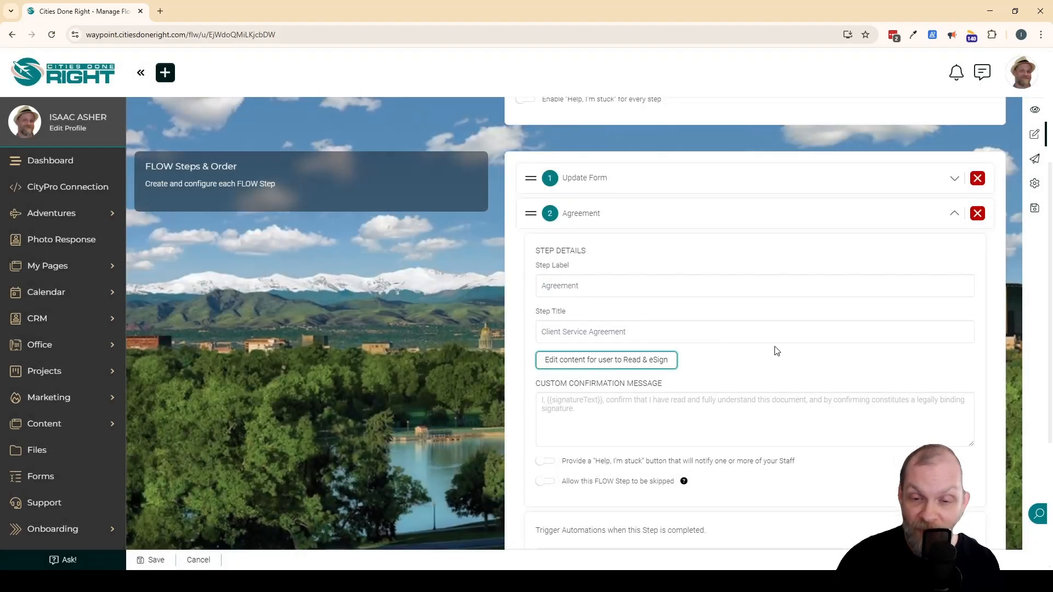
pyautogui.scroll(-3, 776, 351)
pyautogui.click(636, 244)
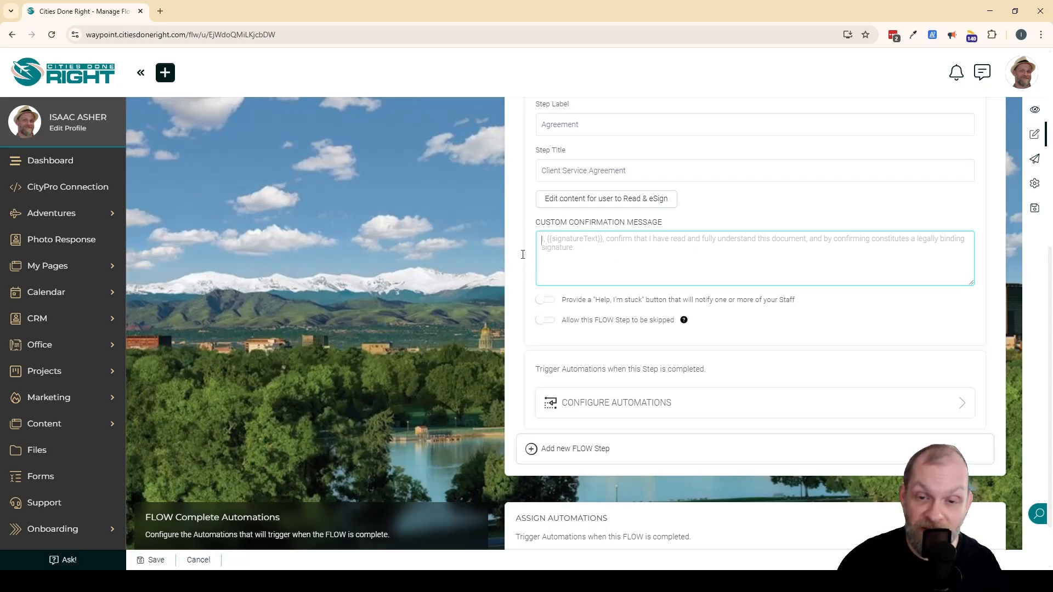
pyautogui.scroll(4, 801, 306)
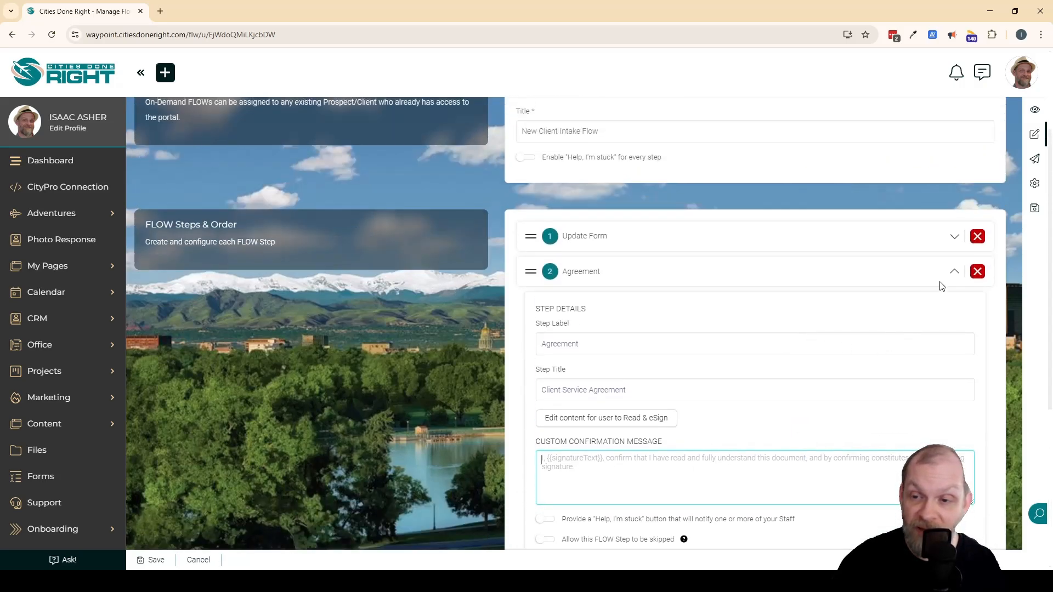
pyautogui.click(950, 273)
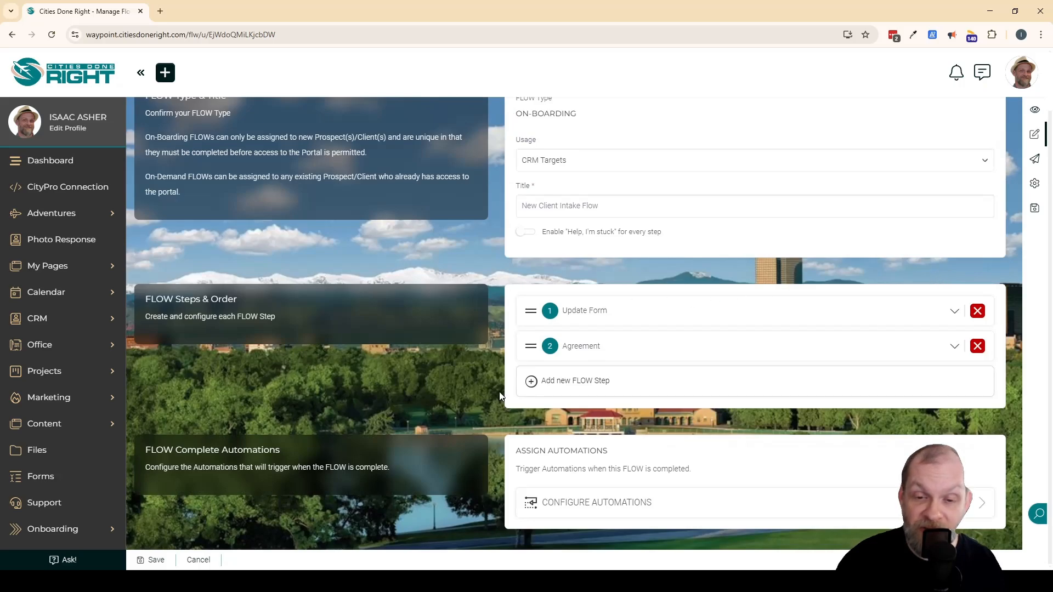
# Add a Content / Embed step to the FLOW, labelled "Portal Info" and titled "Welcome to Our Portal!".
pyautogui.click(609, 381)
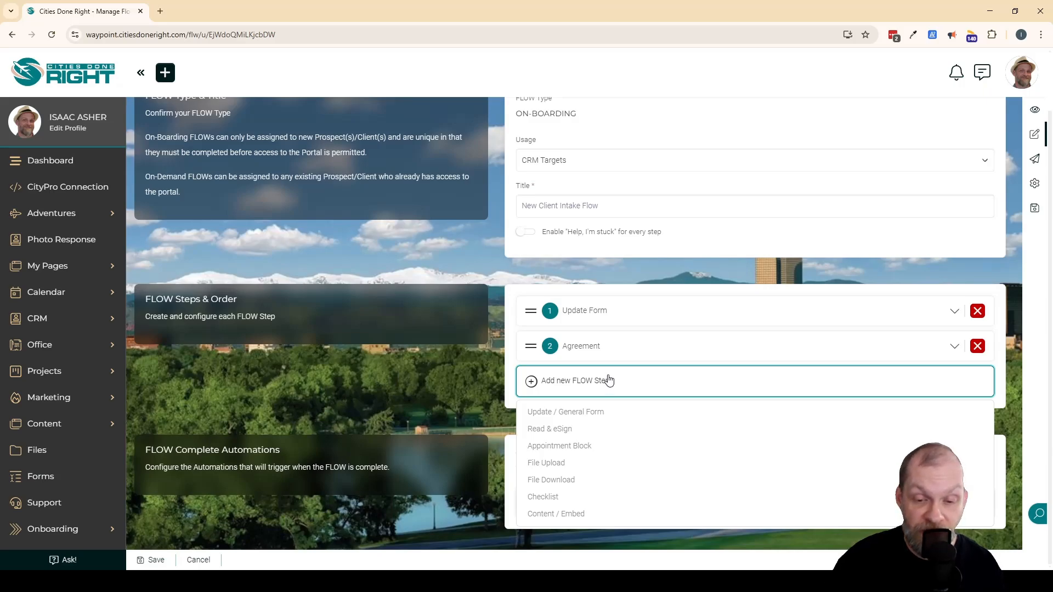
pyautogui.click(573, 515)
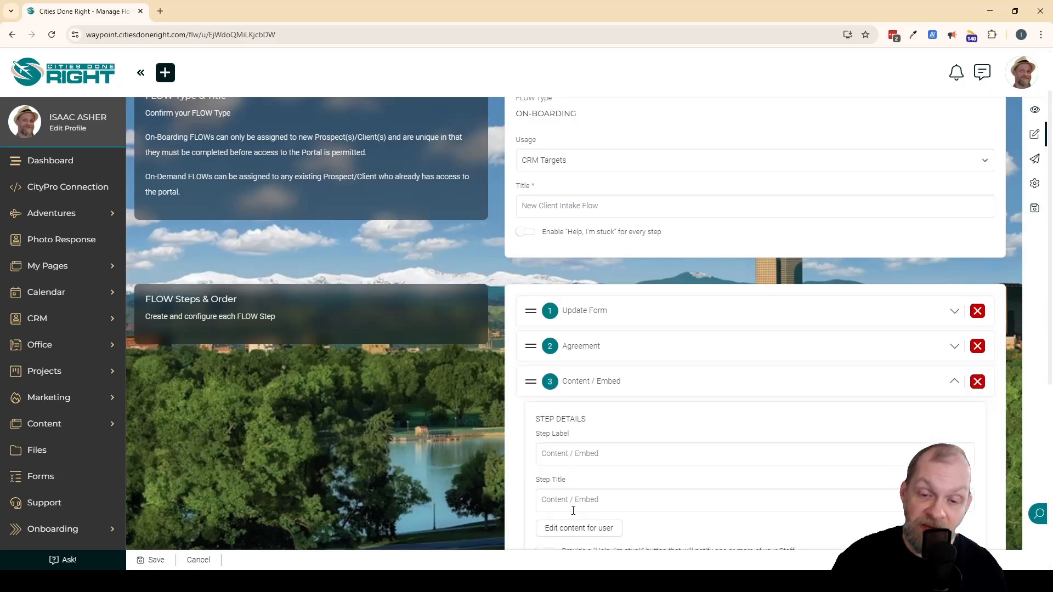
pyautogui.scroll(-3, 686, 449)
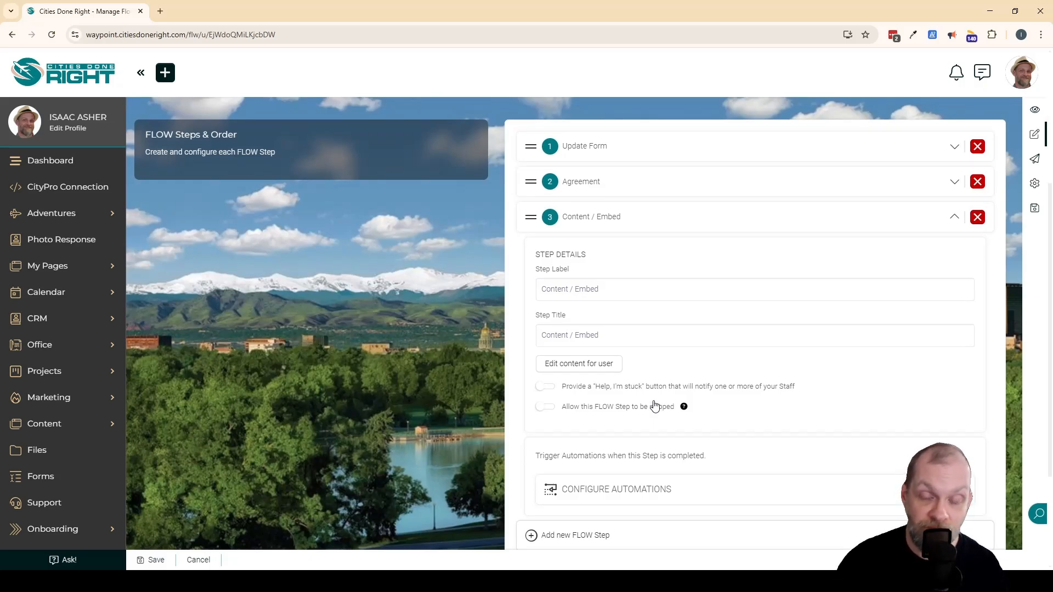
pyautogui.tripleClick(629, 288)
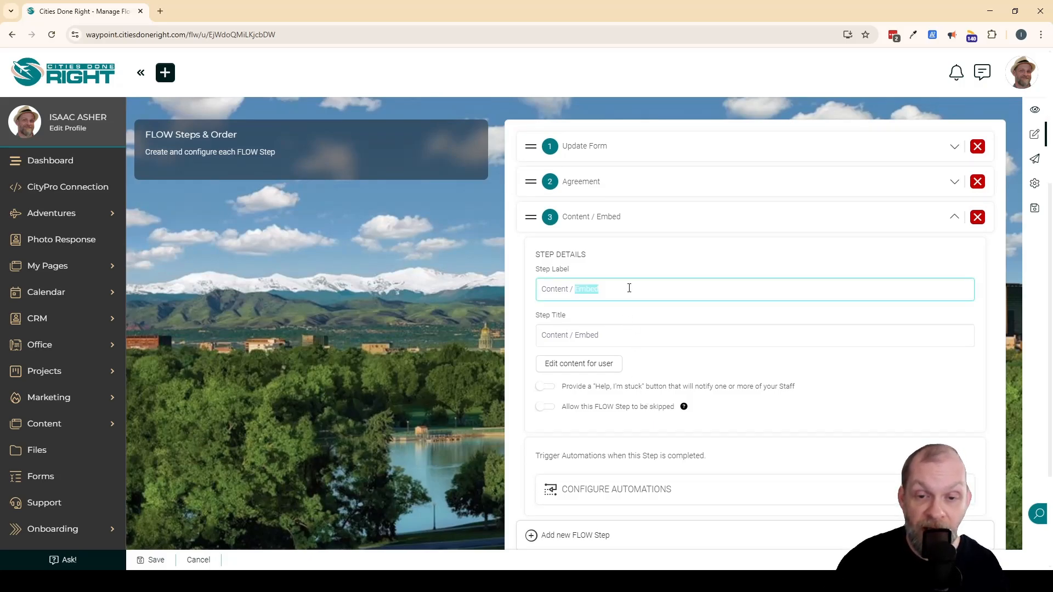
pyautogui.write('P')
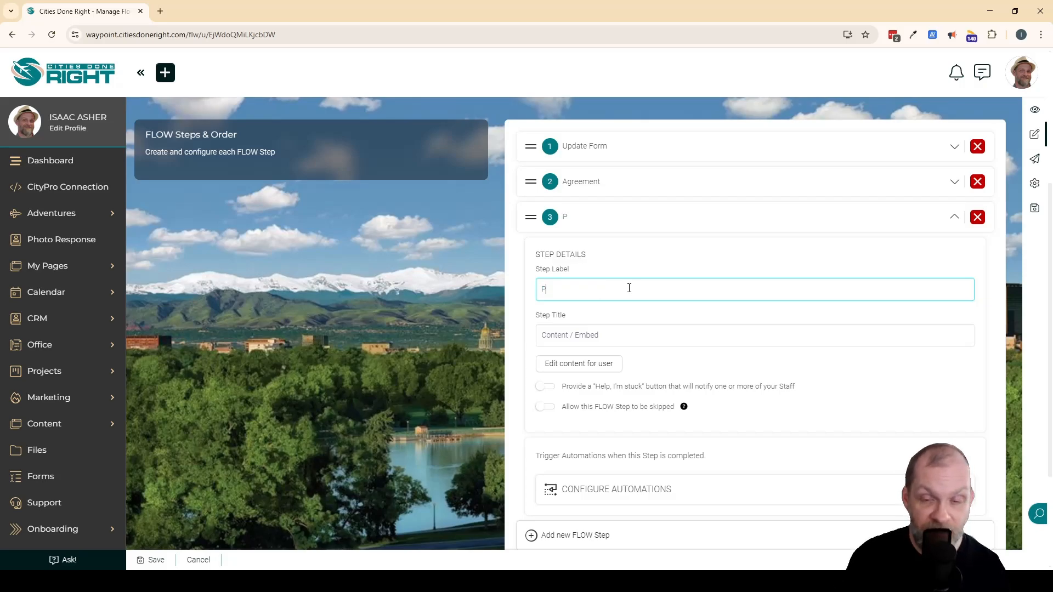
pyautogui.write('ortal Info')
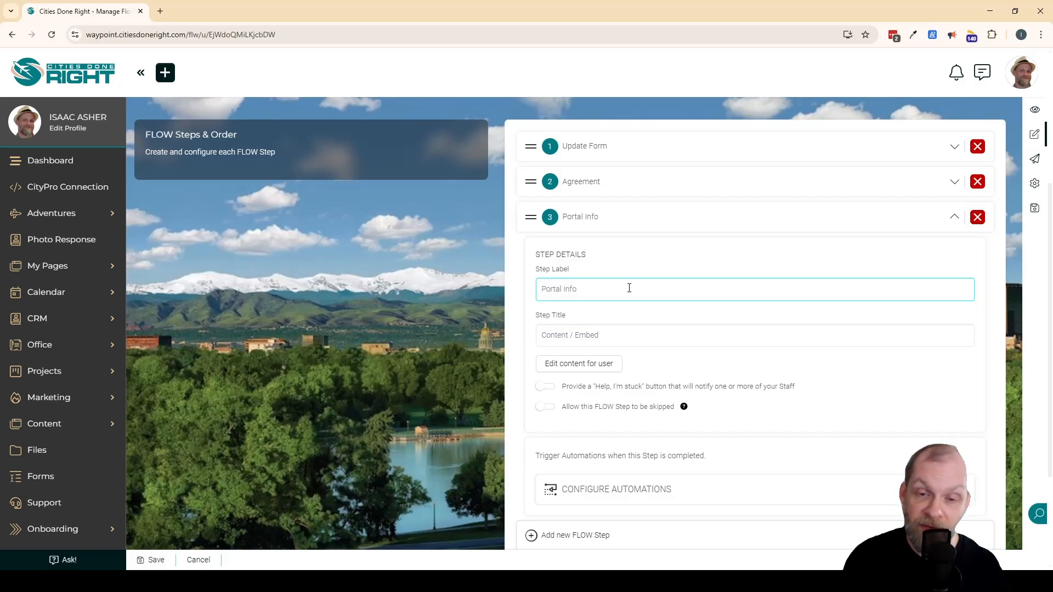
pyautogui.click(666, 336)
pyautogui.write('W')
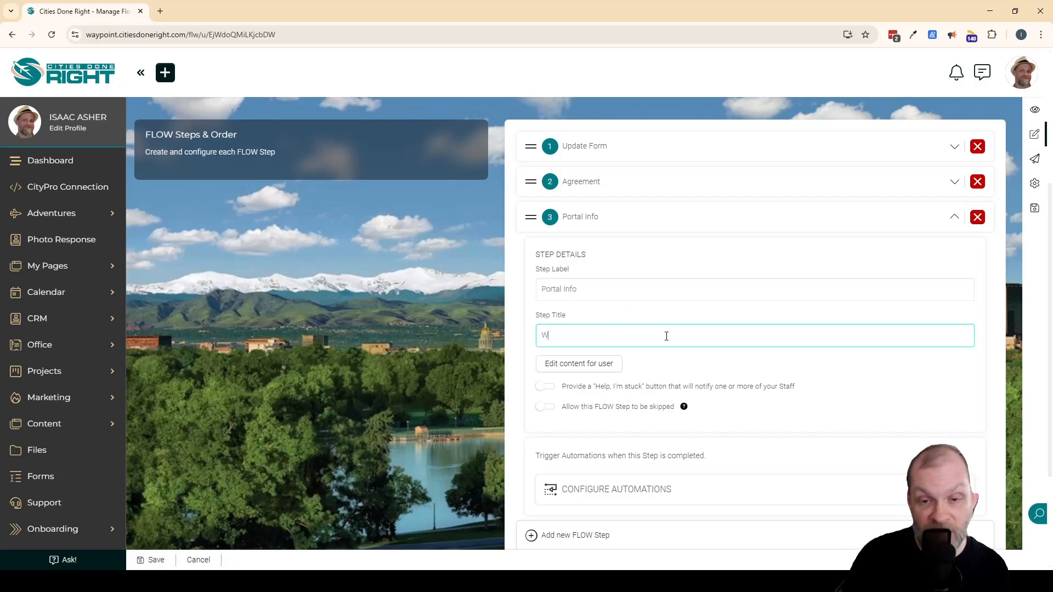
pyautogui.write('elcome to Our P')
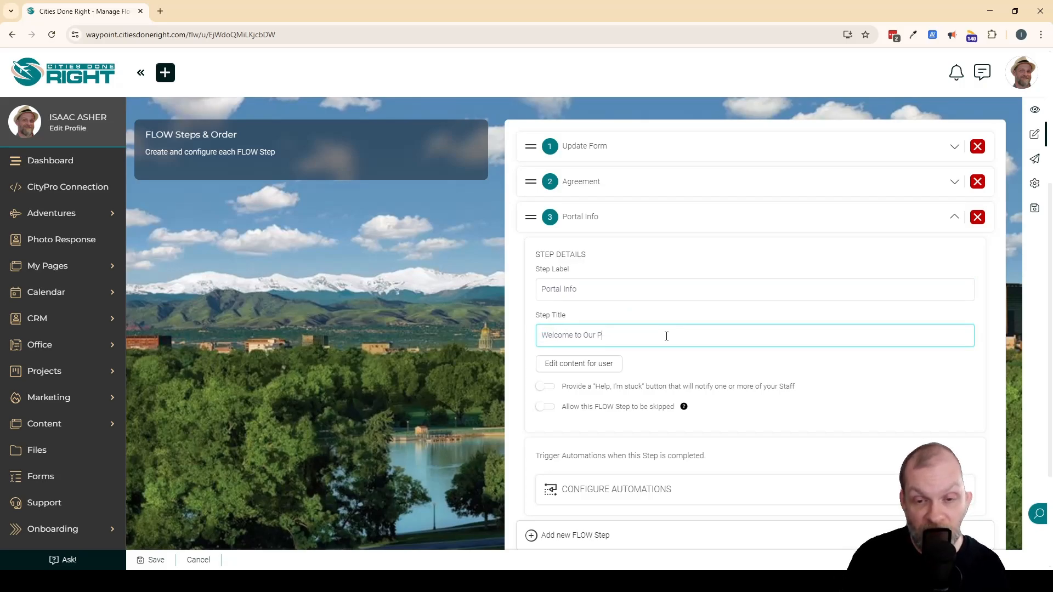
pyautogui.write('ortal!')
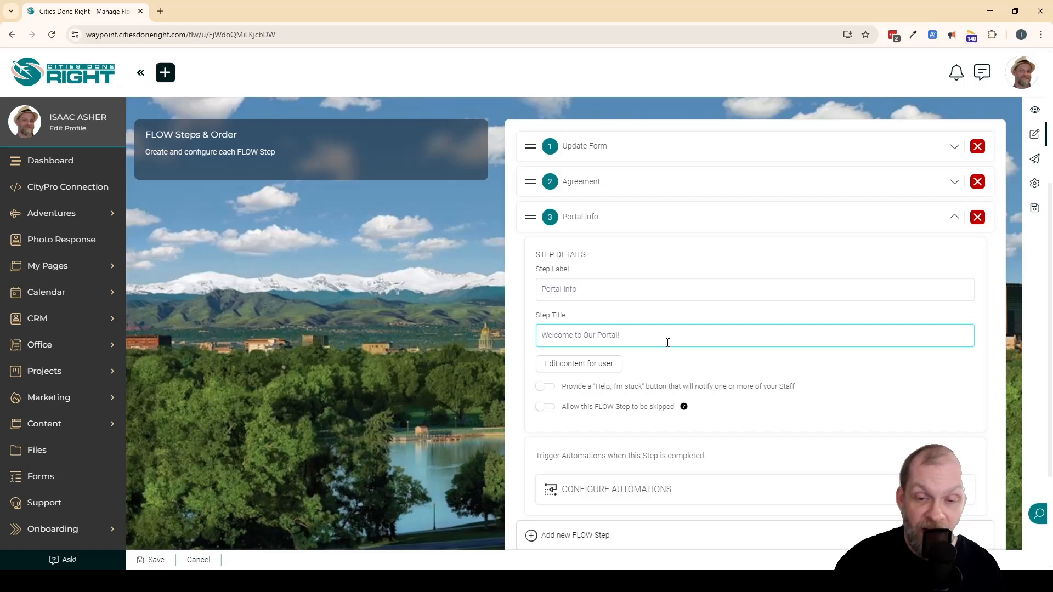
# Enter "Screenshots.", "Links to resources.", "Text instructions." and "Embed video." as separate lines of the Portal Info step's user content and save it.
pyautogui.click(573, 364)
pyautogui.click(513, 206)
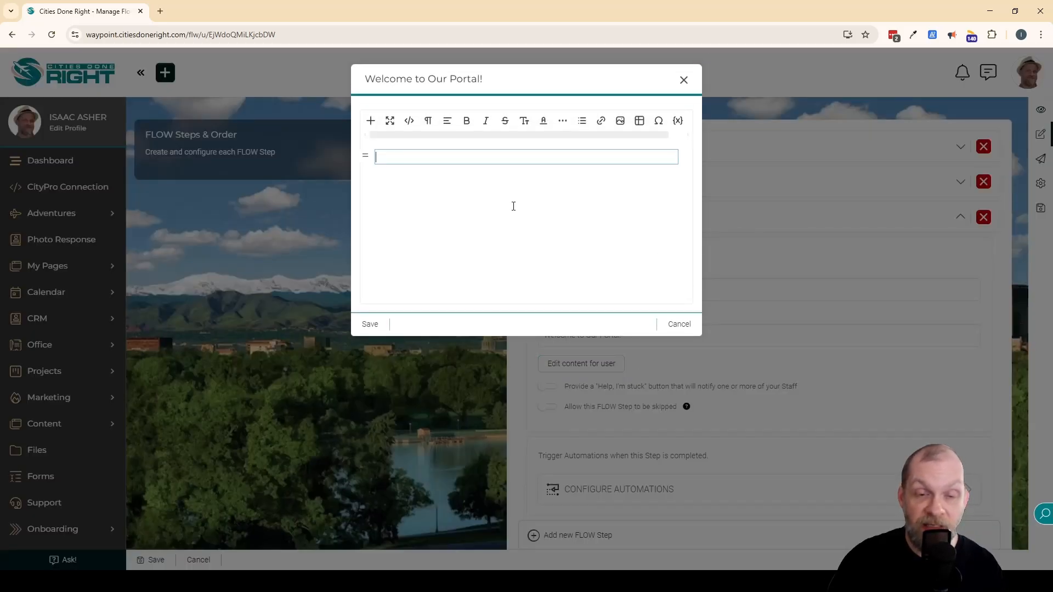
pyautogui.write('Soreenshots')
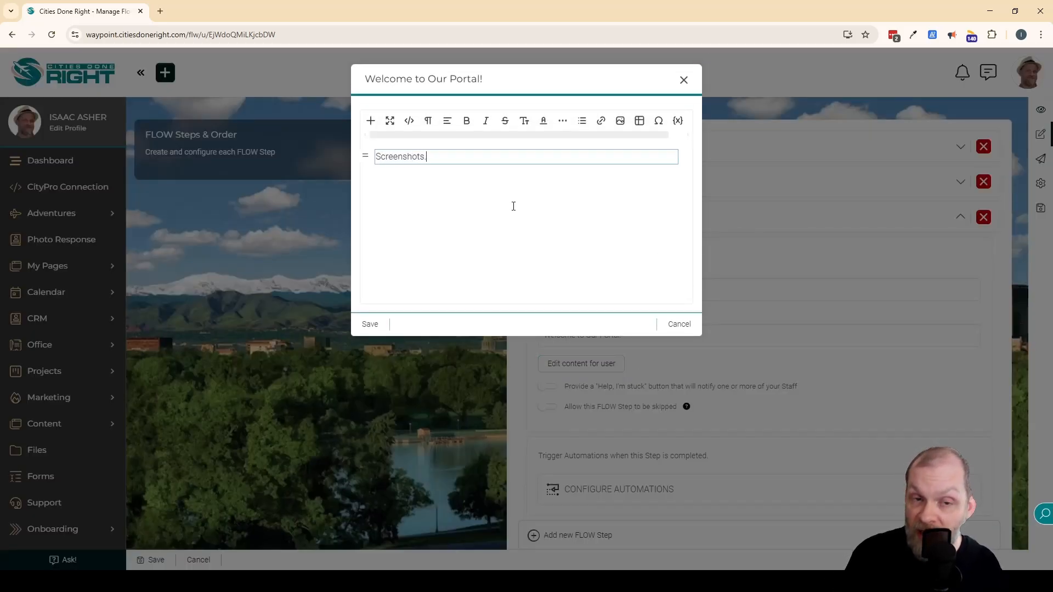
pyautogui.press('Return')
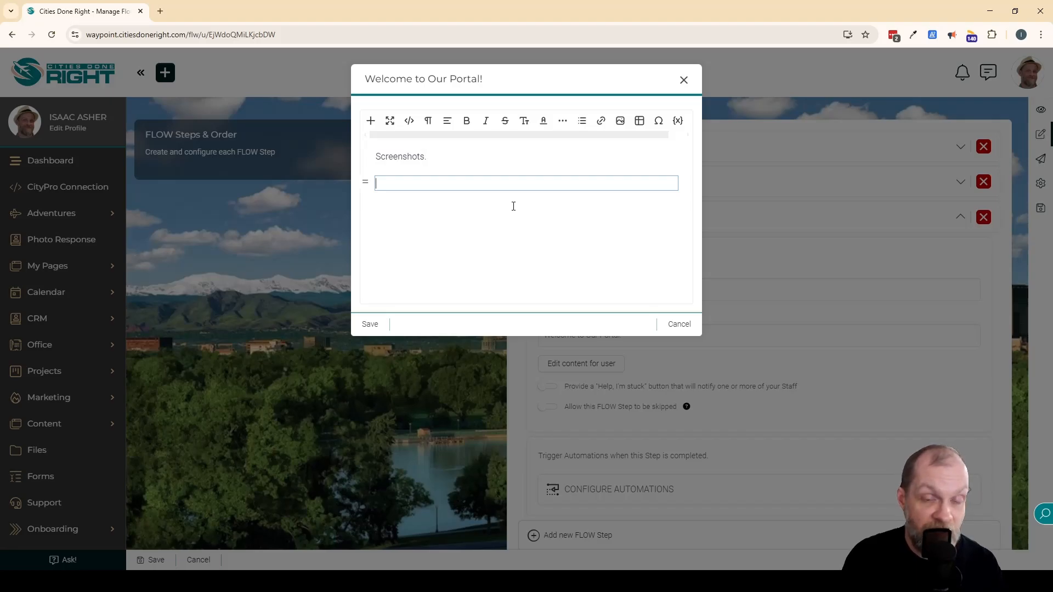
pyautogui.write('Links to resource')
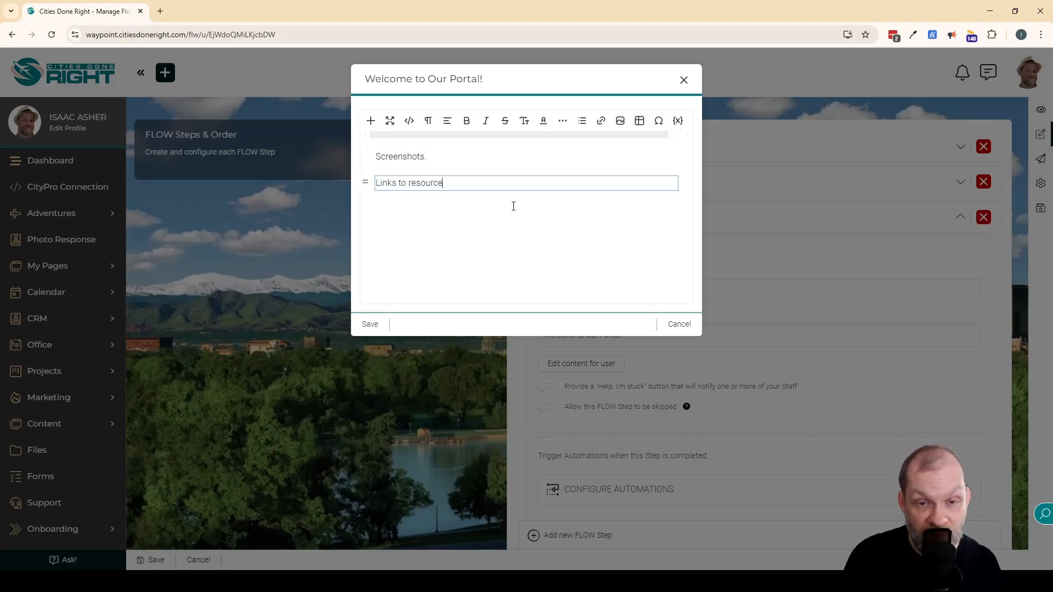
pyautogui.write('s.')
pyautogui.press('Return')
pyautogui.write('Te')
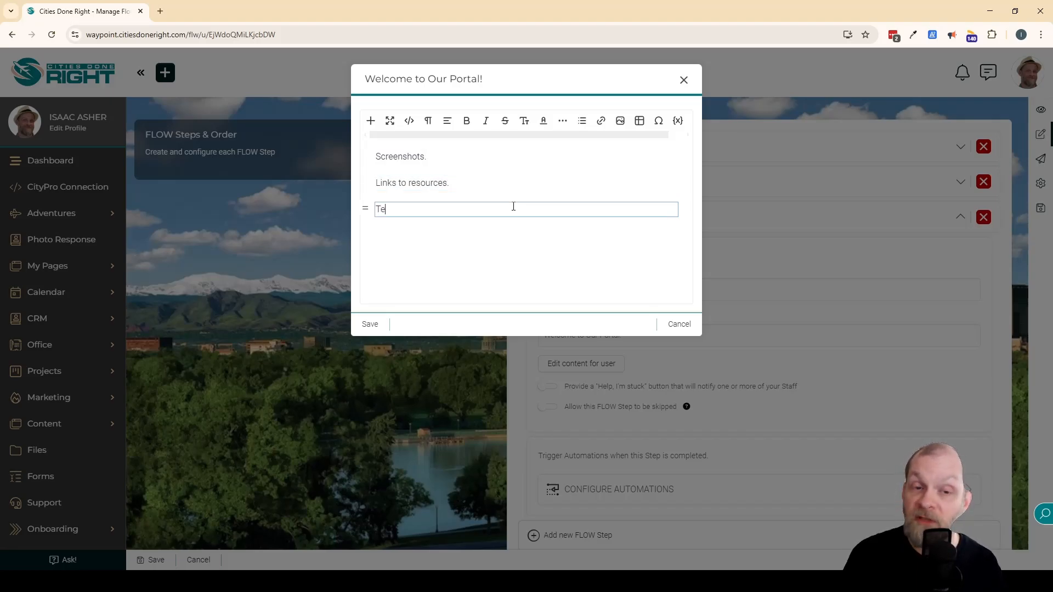
pyautogui.write('xt instructions.')
pyautogui.press('Return')
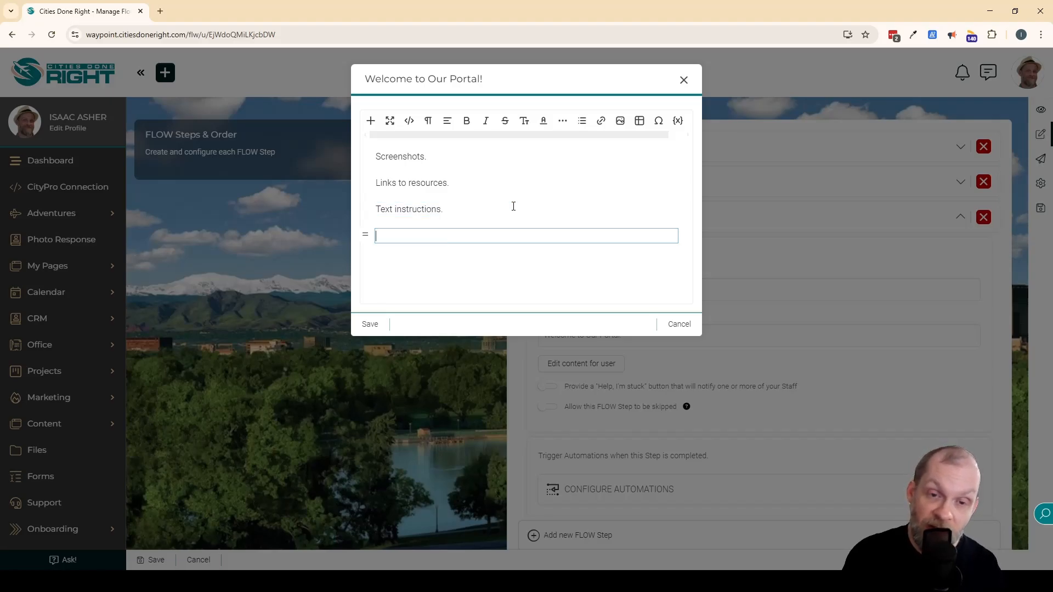
pyautogui.write('Embed video.')
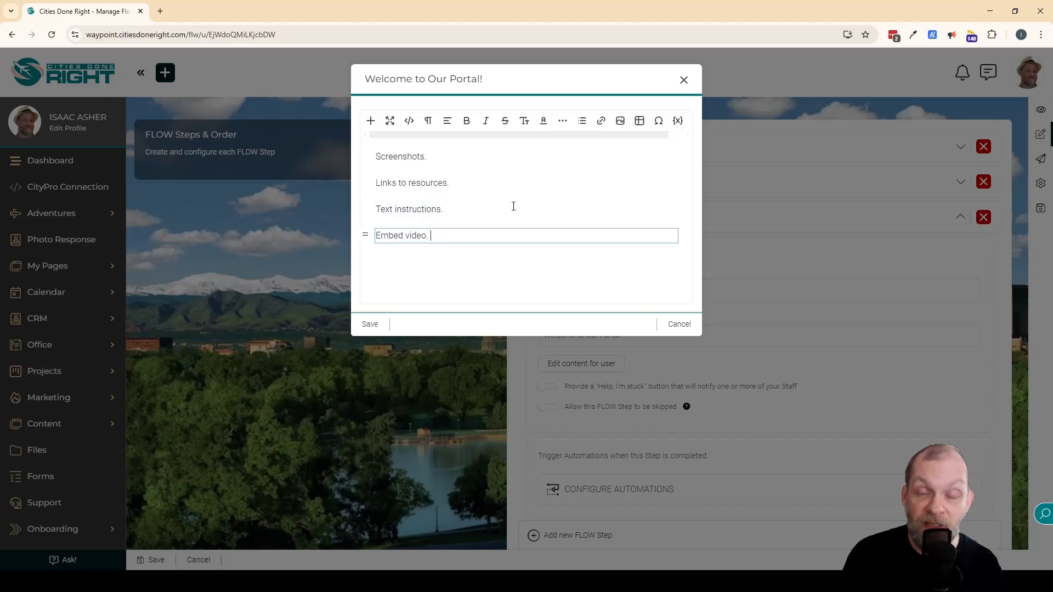
pyautogui.press('Return')
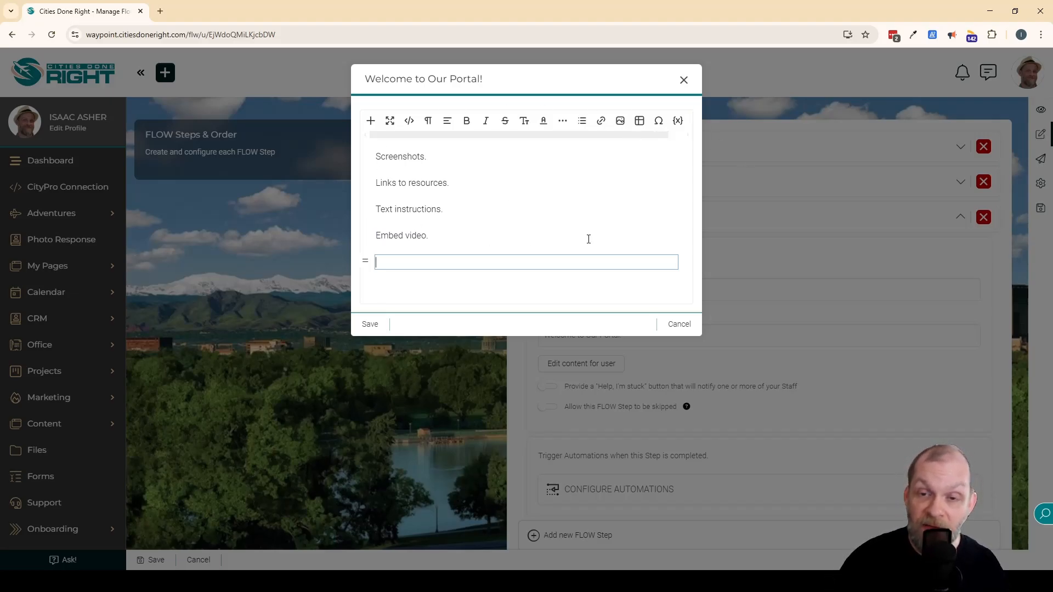
pyautogui.click(374, 323)
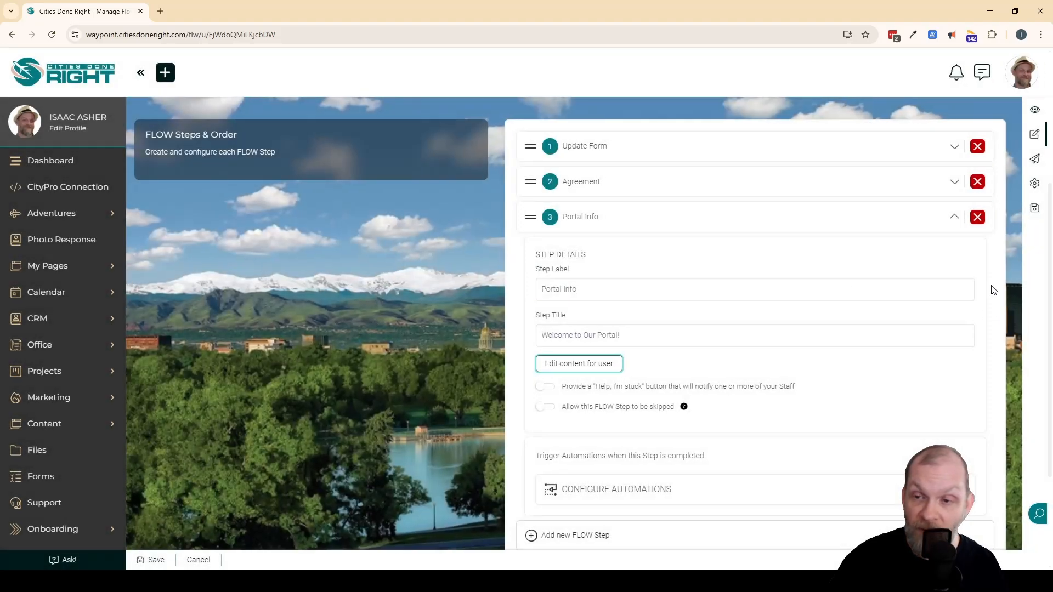
# Collapse the Portal Info step and save the FLOW while staying in the editor.
pyautogui.click(954, 217)
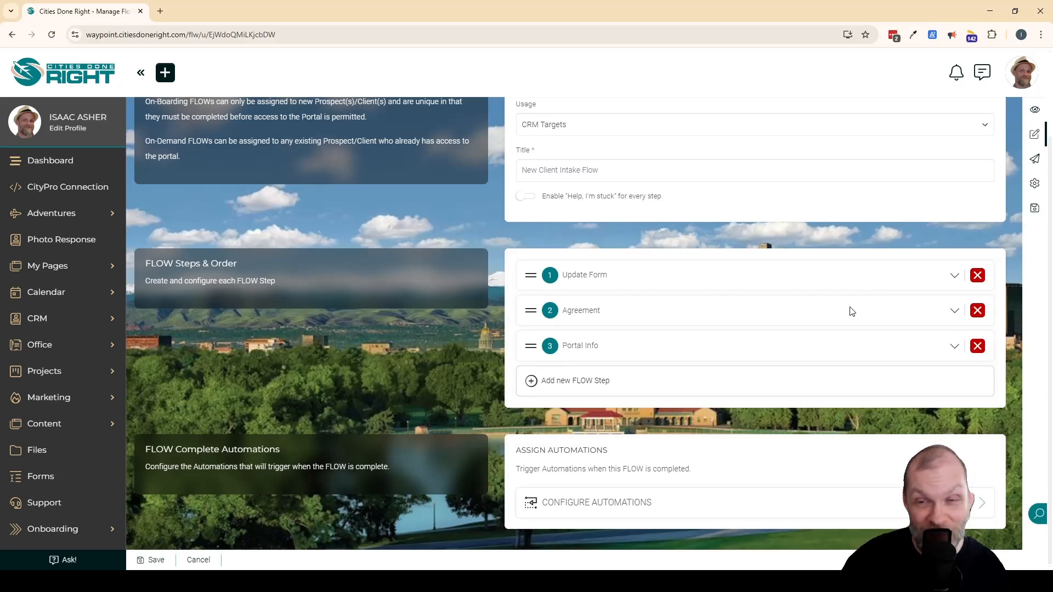
pyautogui.click(1035, 208)
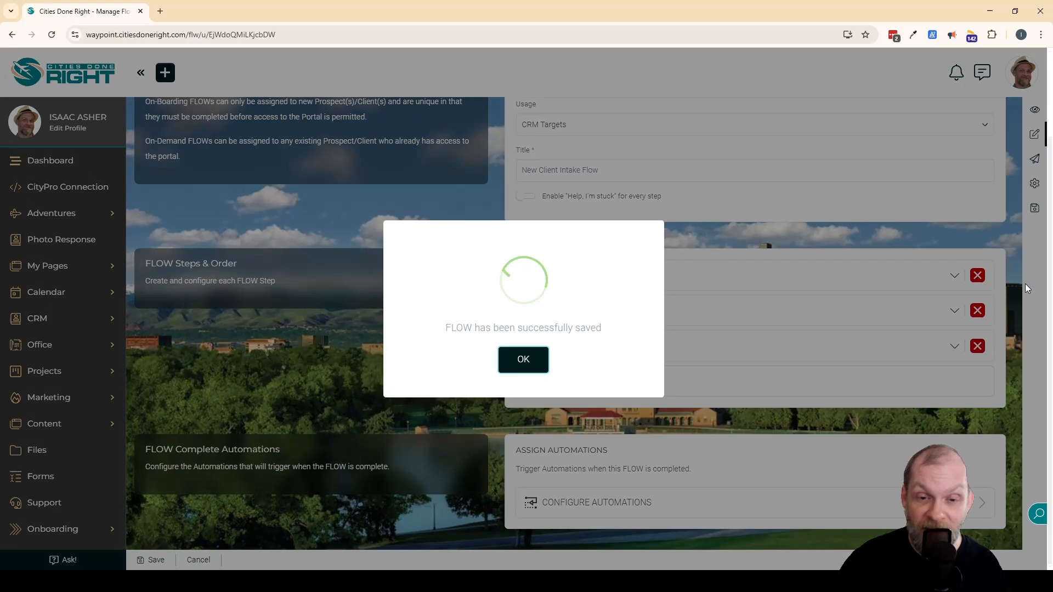
pyautogui.click(521, 359)
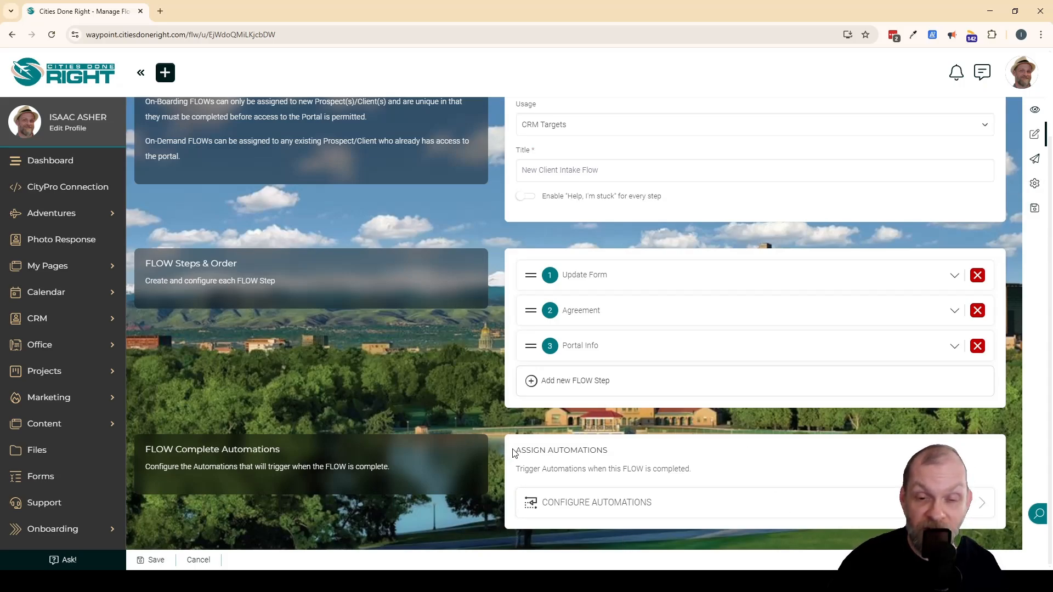
# Review where automations are assigned on FLOW completion and on completion of the Update Form step, leaving that step collapsed.
pyautogui.moveTo(513, 452); pyautogui.dragTo(616, 455)
pyautogui.click(617, 456)
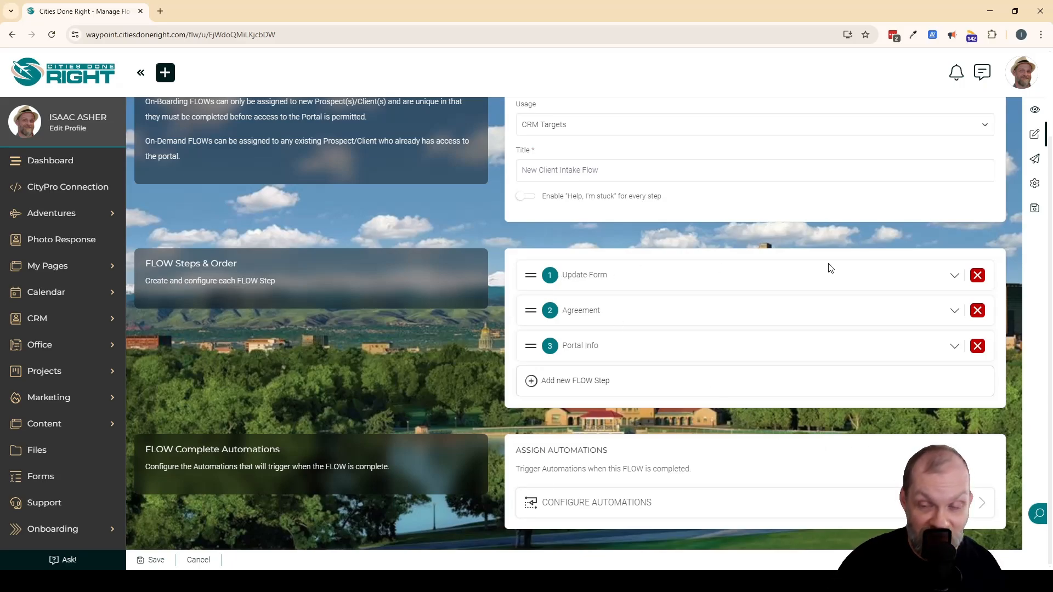
pyautogui.click(954, 275)
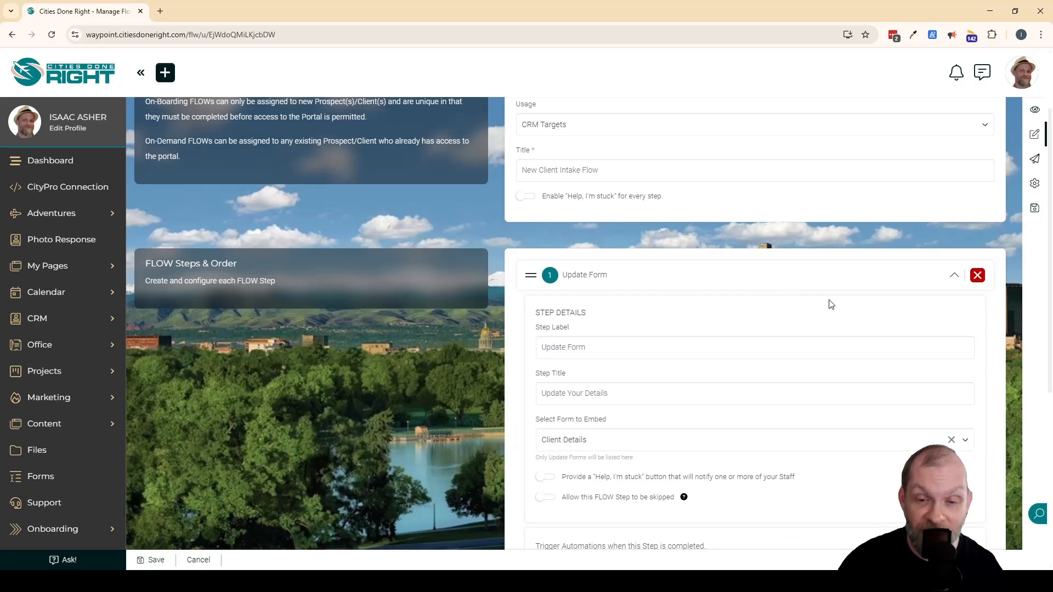
pyautogui.scroll(-3, 868, 315)
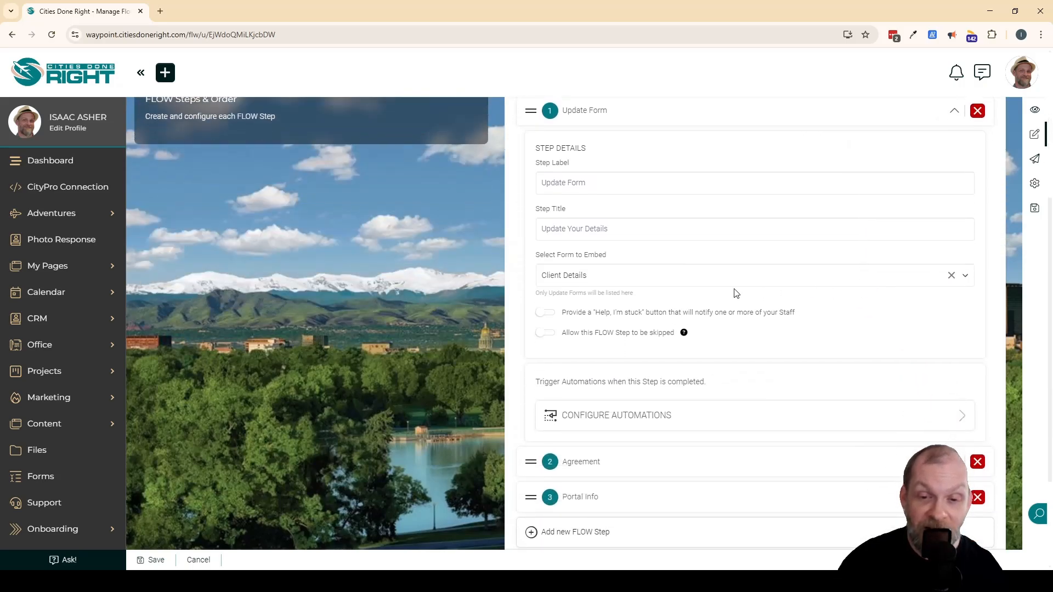
pyautogui.moveTo(535, 382); pyautogui.dragTo(720, 382)
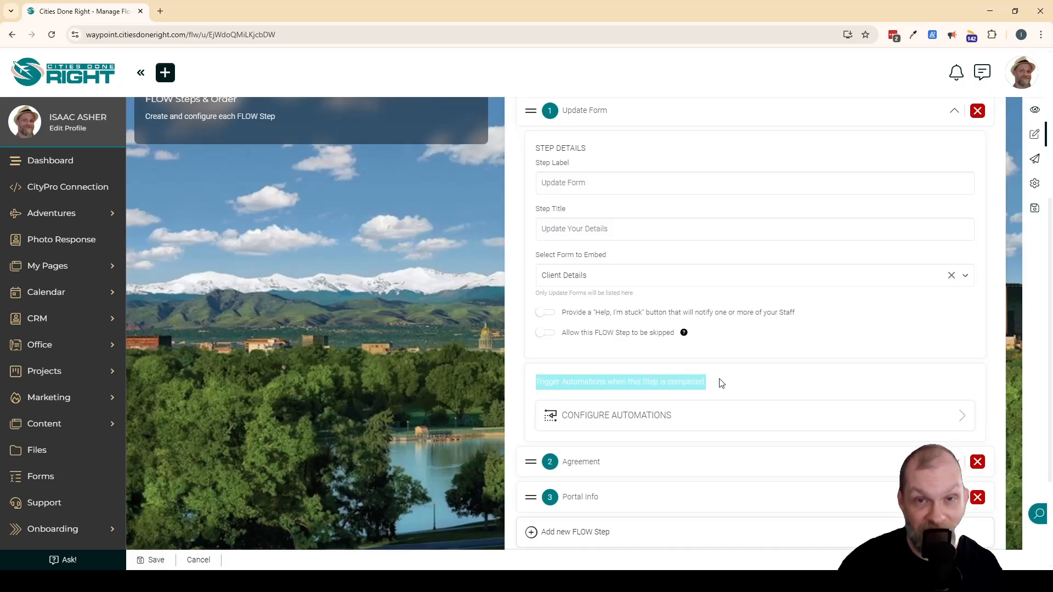
pyautogui.click(773, 382)
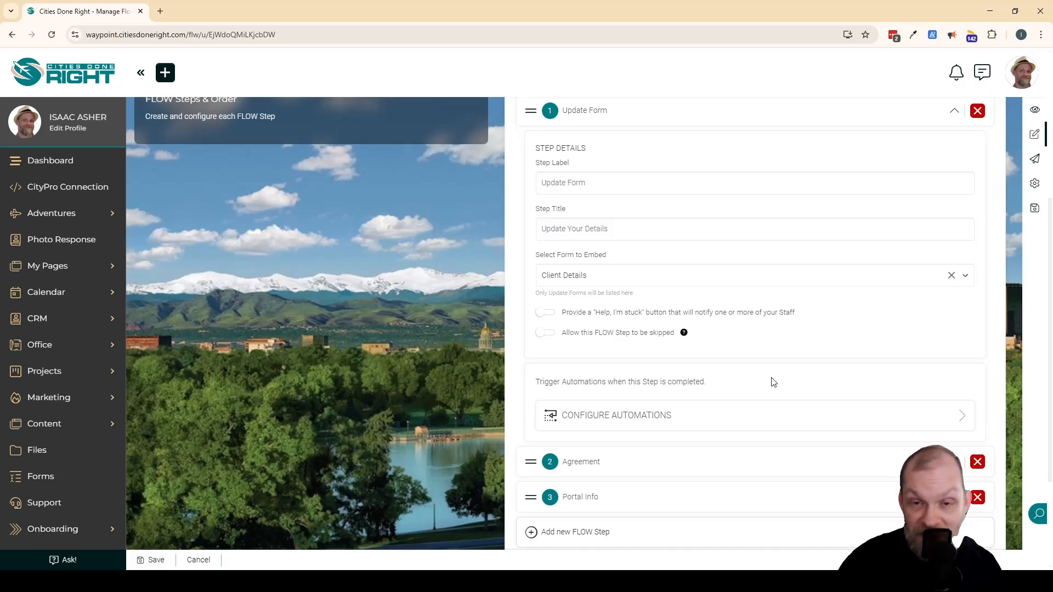
pyautogui.scroll(1, 779, 378)
pyautogui.click(954, 165)
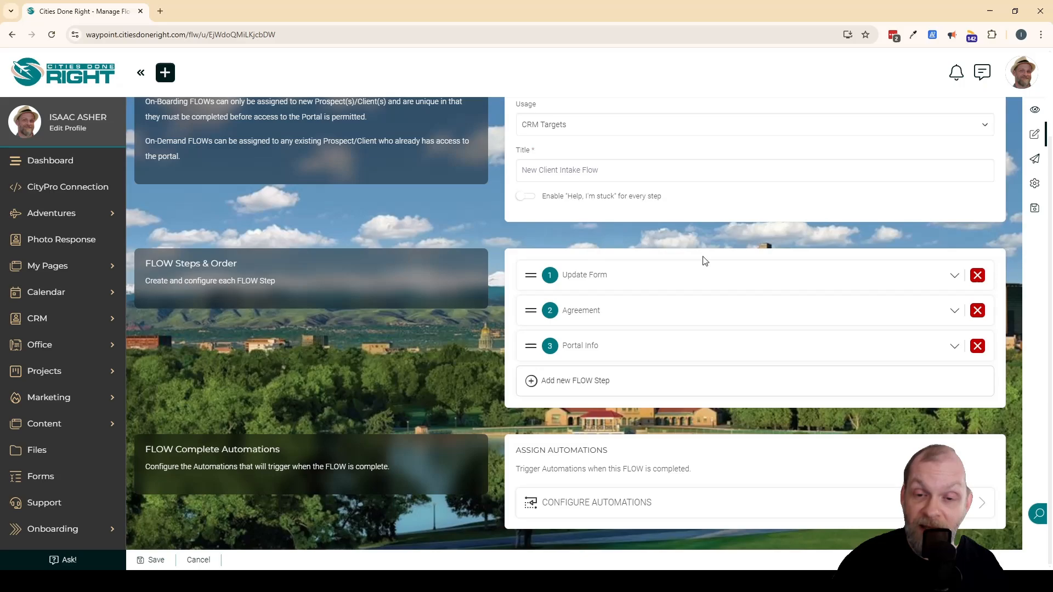
# Browse the automation types available for FLOW completion and close the list without adding one.
pyautogui.click(604, 504)
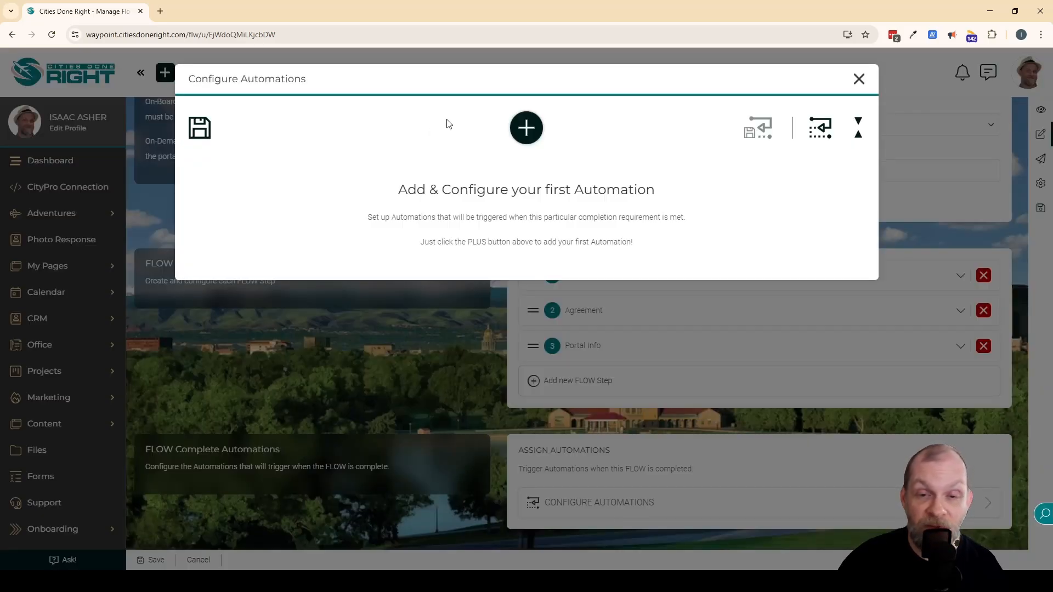
pyautogui.click(526, 127)
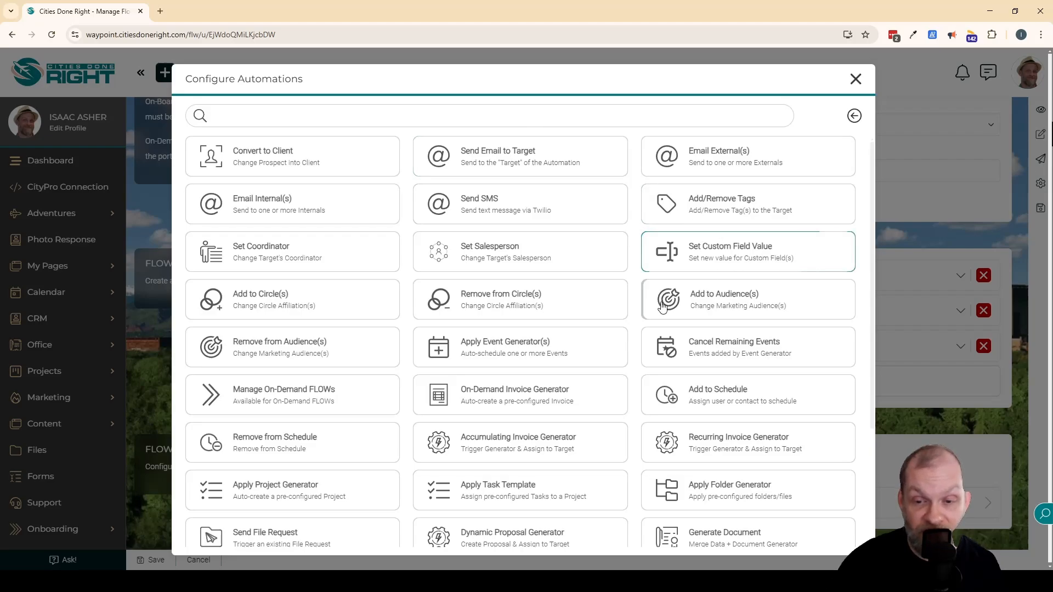
pyautogui.scroll(-3, 640, 328)
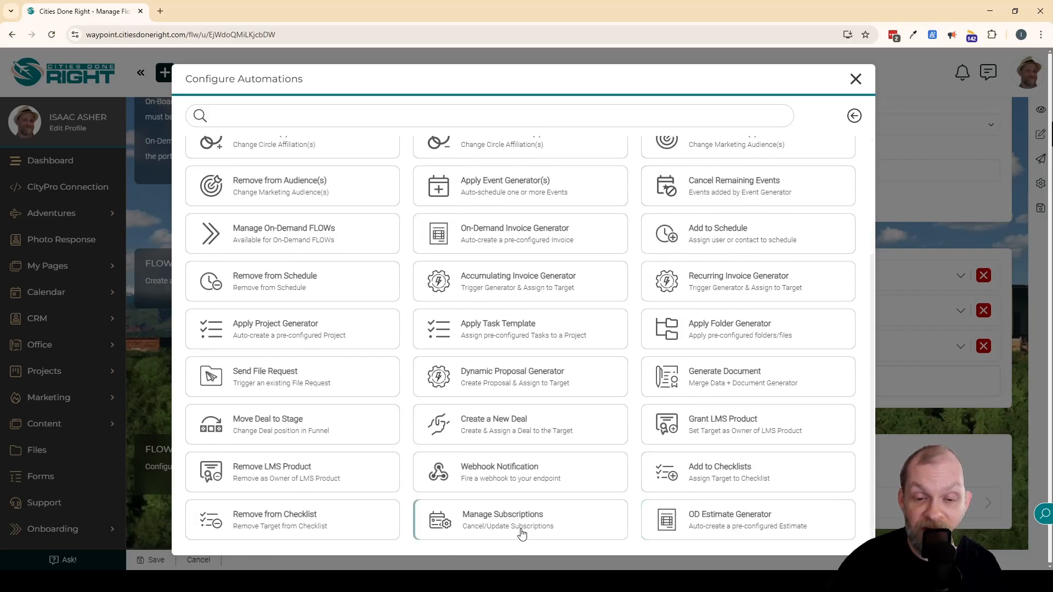
pyautogui.scroll(3, 810, 382)
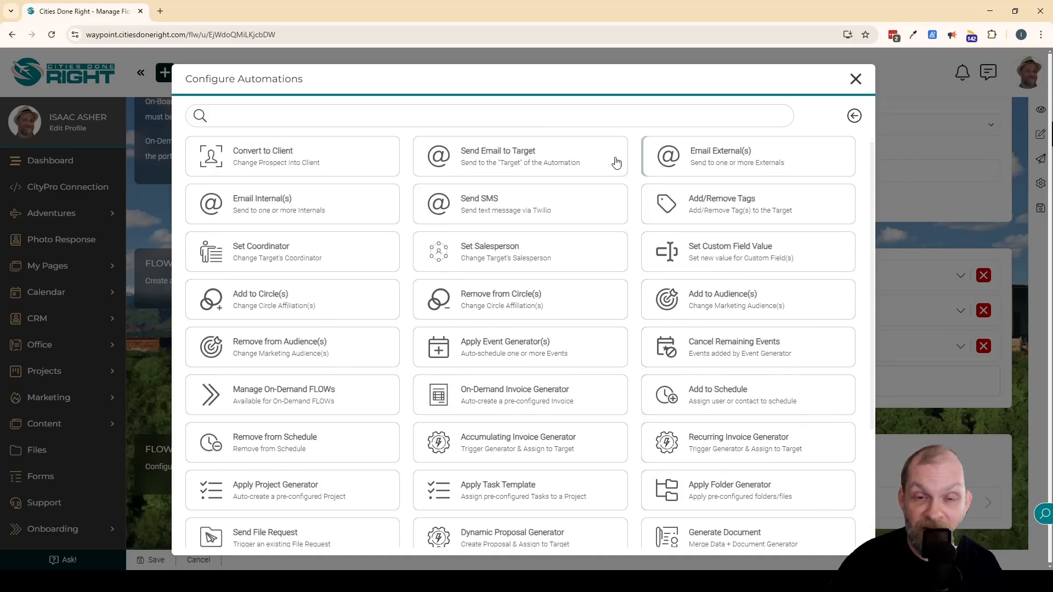
pyautogui.click(854, 79)
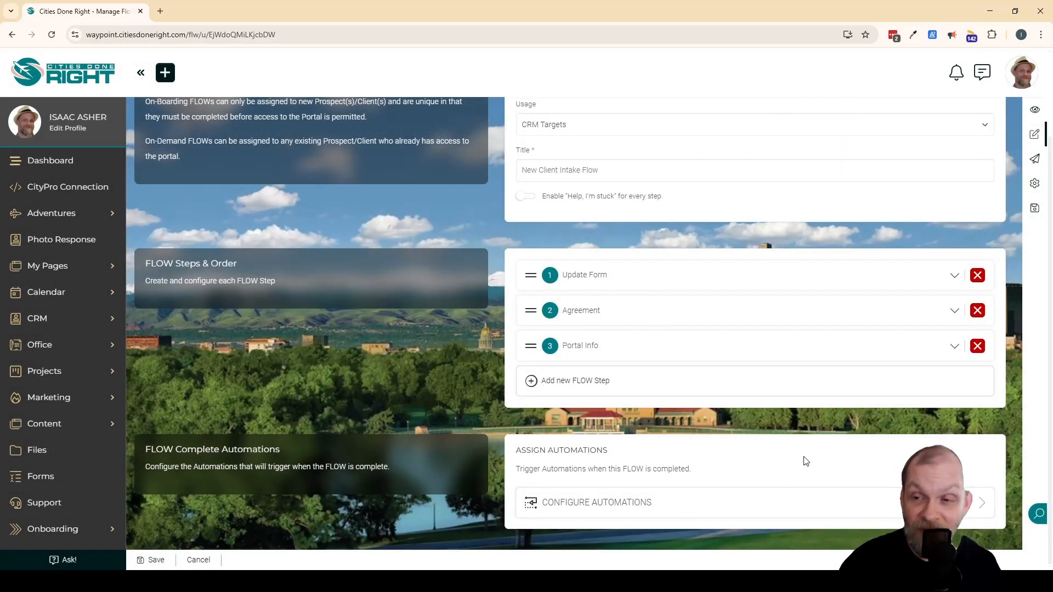
# Set the FLOW's redirect after completion to /invoices/admin/, then save both its settings and the FLOW.
pyautogui.click(1034, 184)
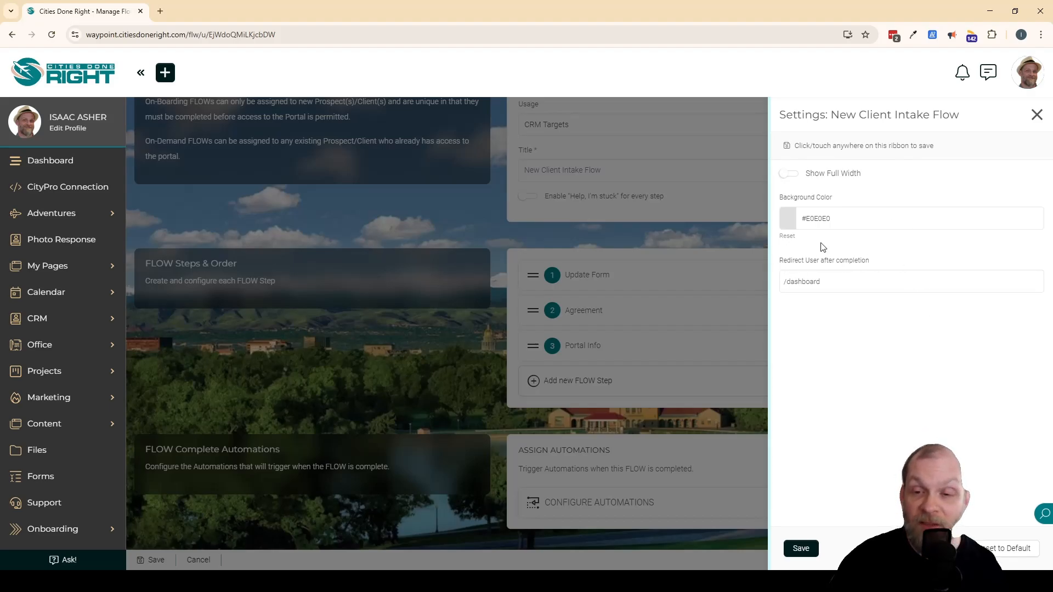
pyautogui.click(906, 281)
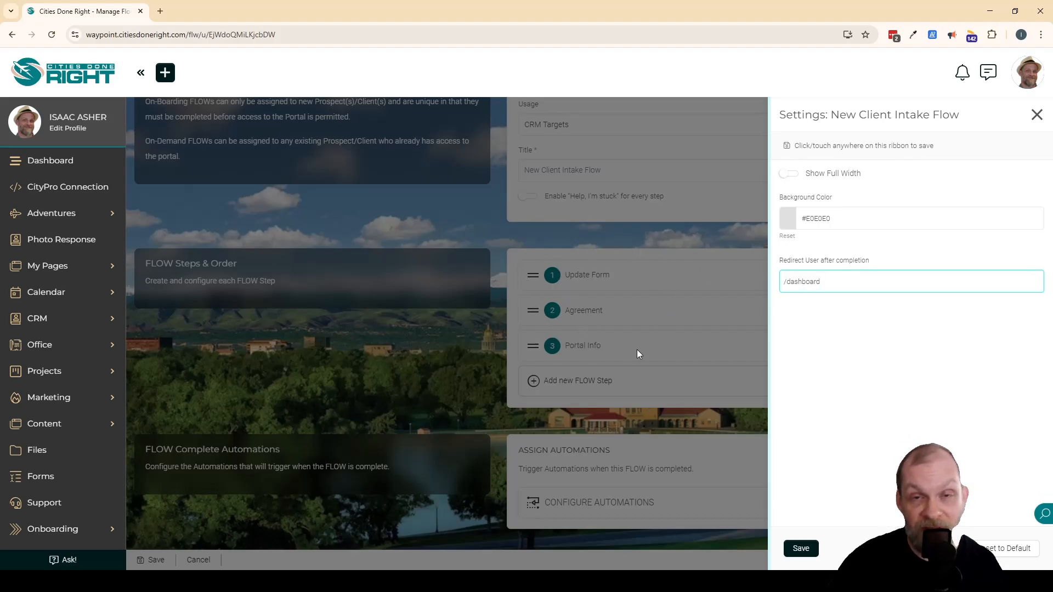
pyautogui.doubleClick(814, 283)
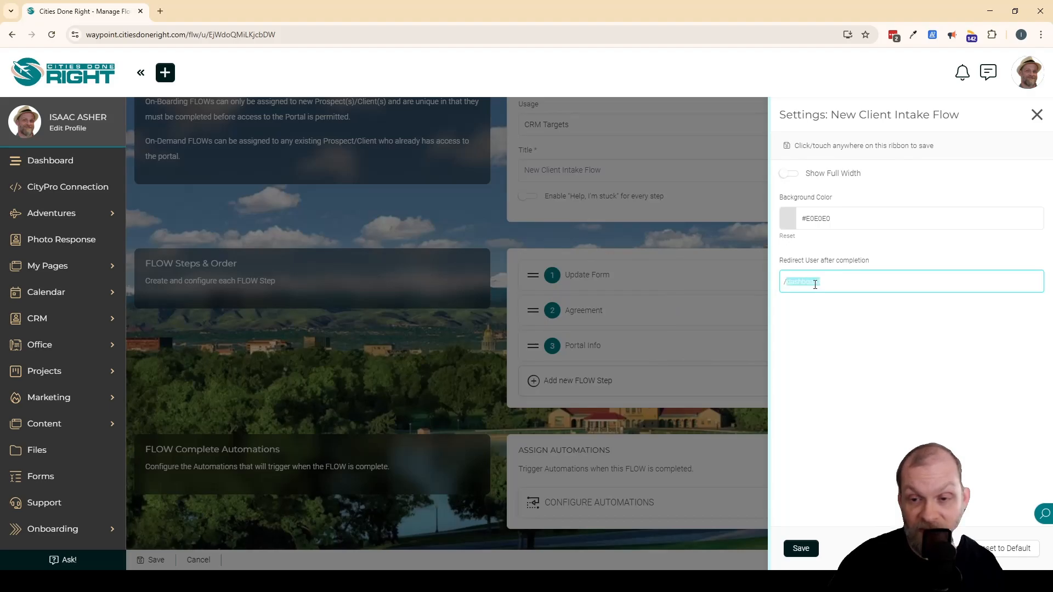
pyautogui.write('inv')
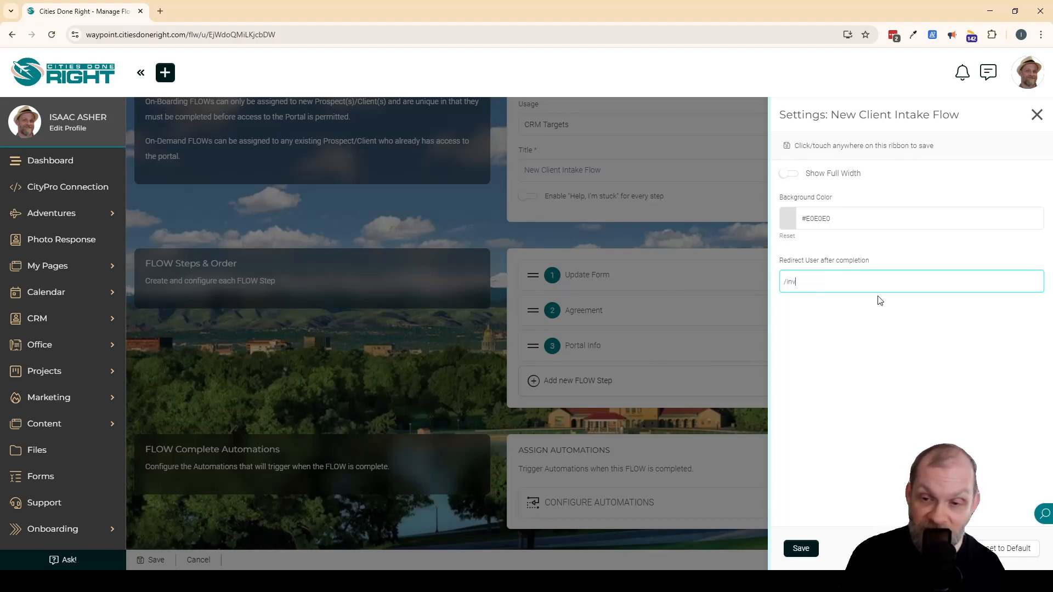
pyautogui.write('oices/admin/')
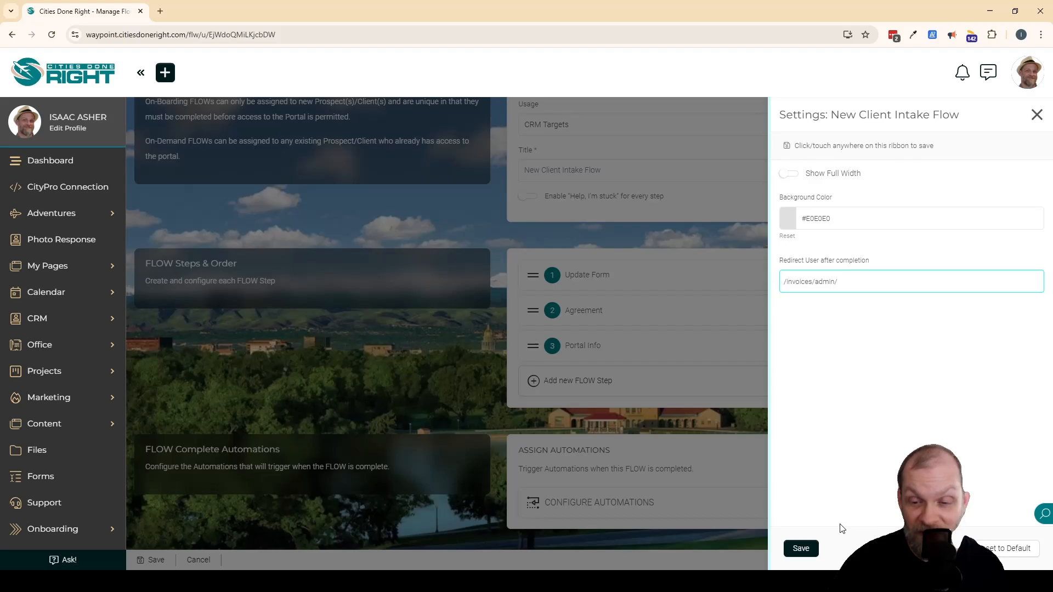
pyautogui.click(803, 550)
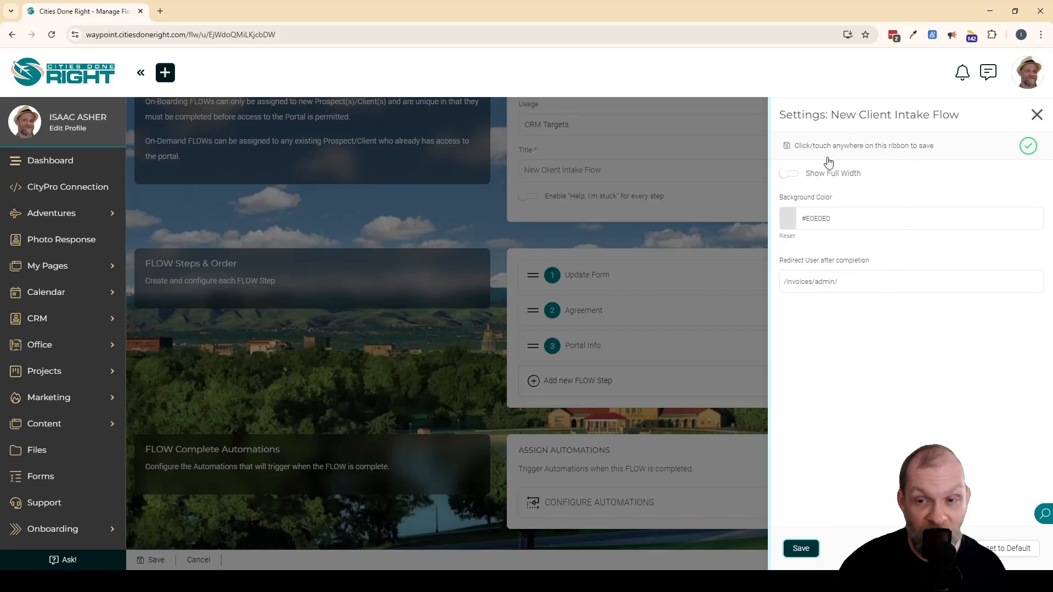
pyautogui.click(924, 148)
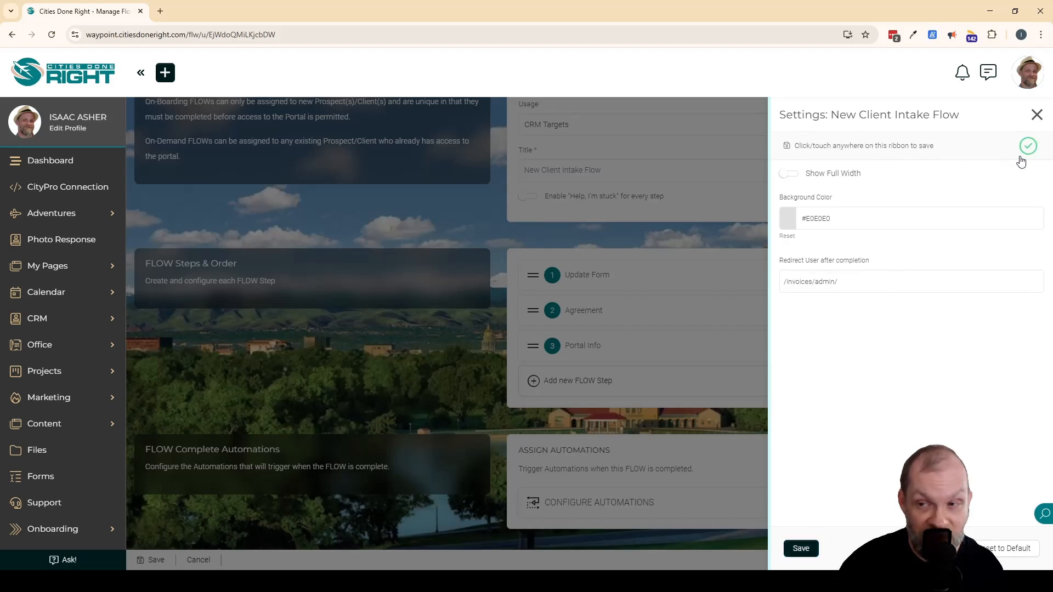
pyautogui.click(1037, 116)
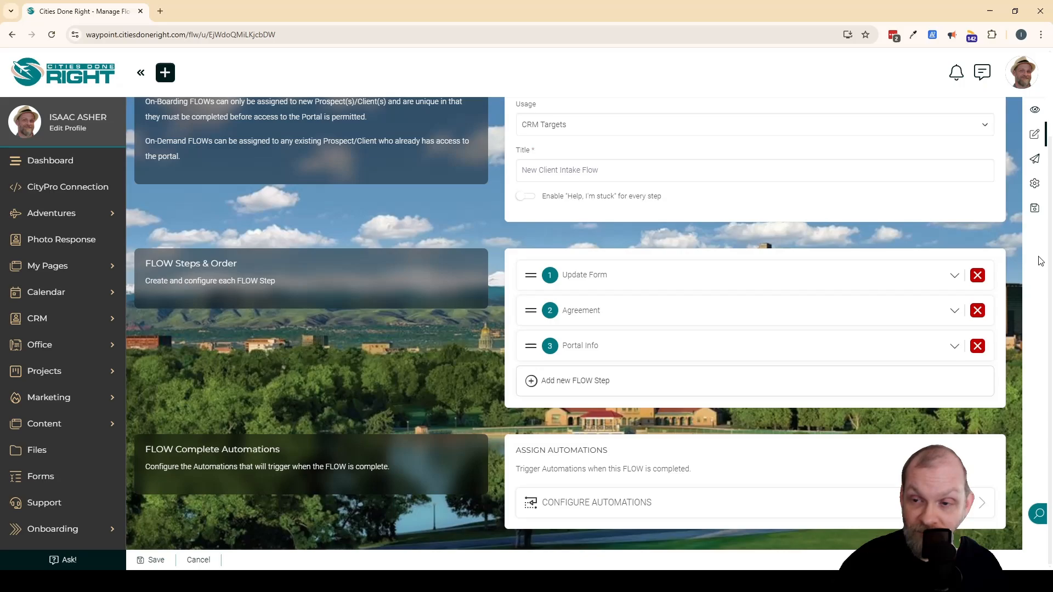
pyautogui.click(1034, 208)
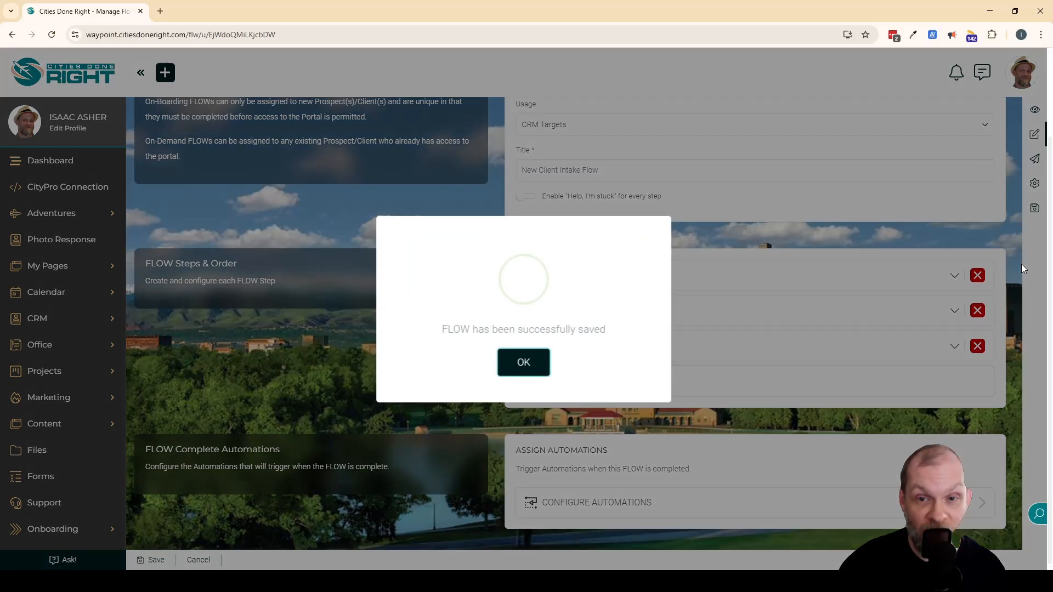
pyautogui.click(524, 362)
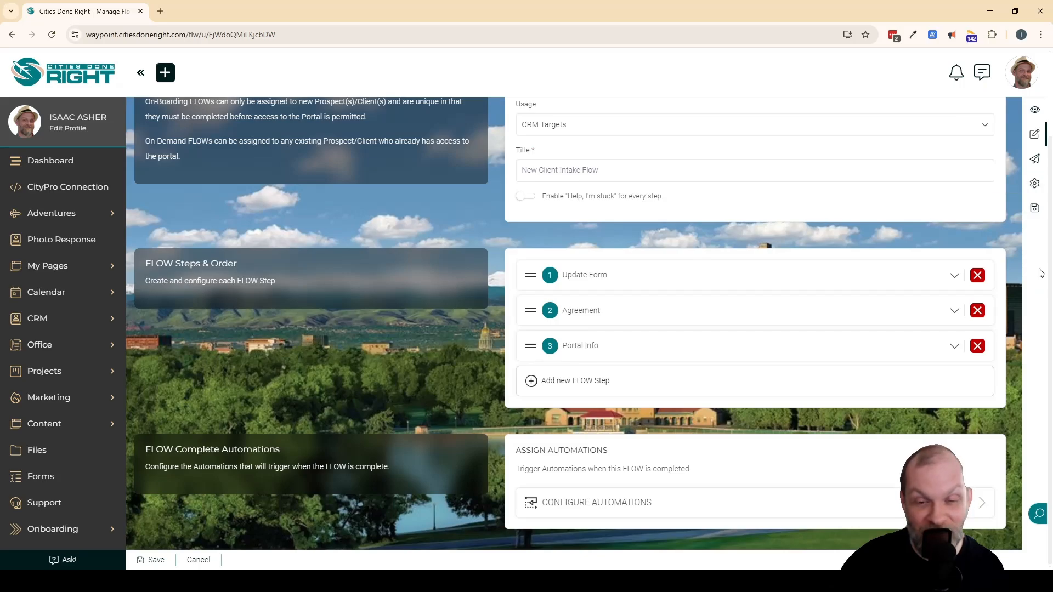
# Preview the FLOW, check the date of birth picker in the Client Details form, and continue with the fields left blank.
pyautogui.click(1035, 111)
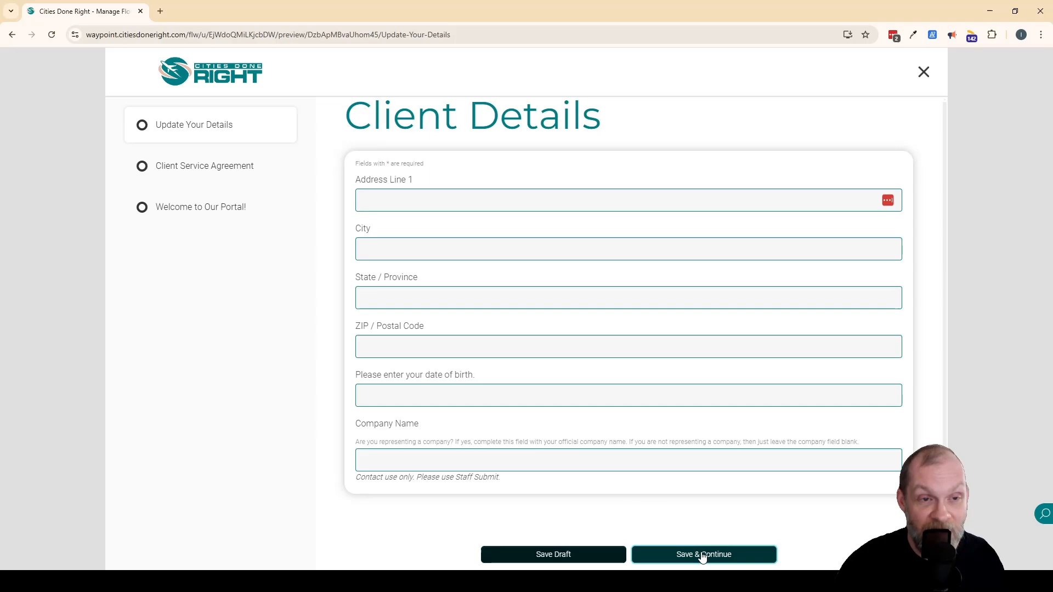
pyautogui.click(189, 37)
pyautogui.click(1015, 258)
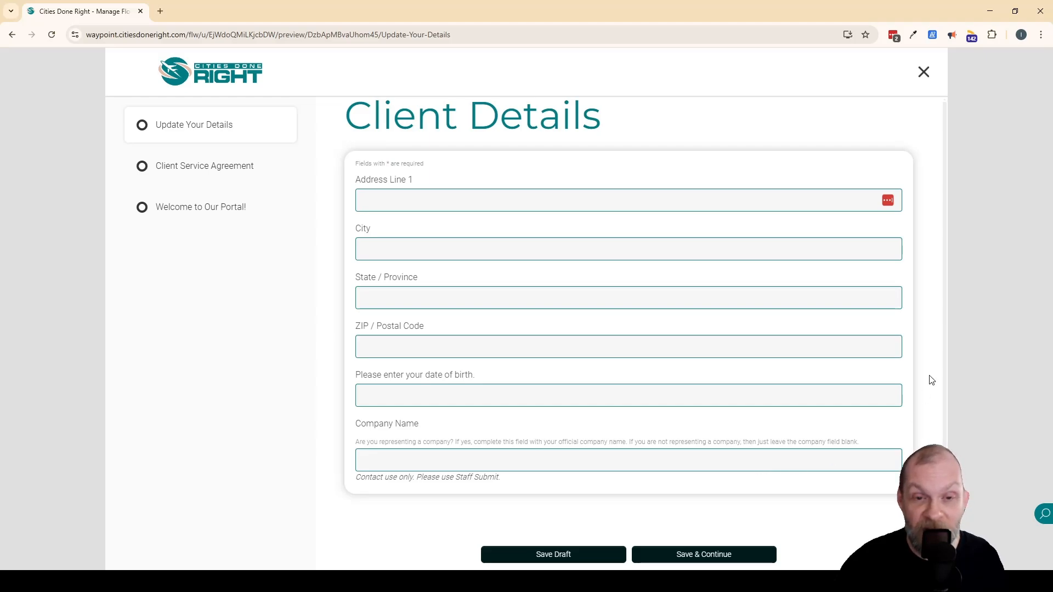
pyautogui.click(423, 394)
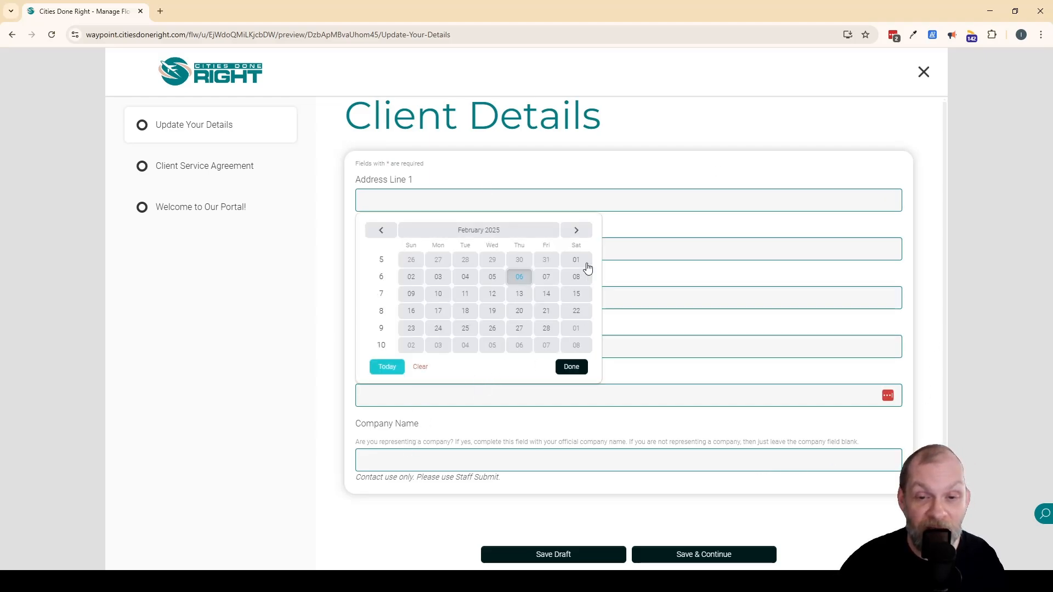
pyautogui.click(258, 439)
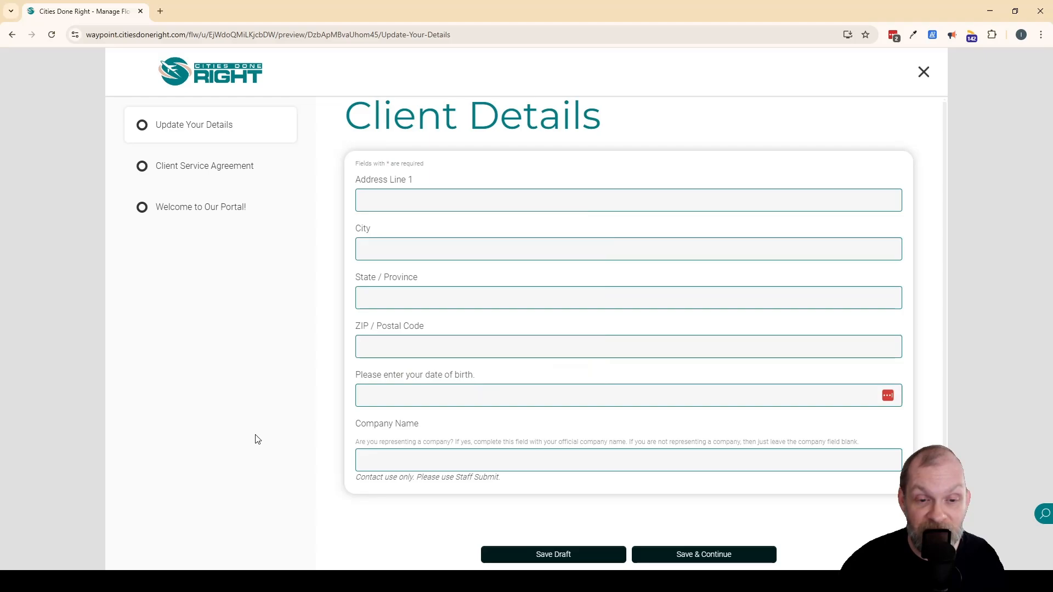
pyautogui.click(706, 554)
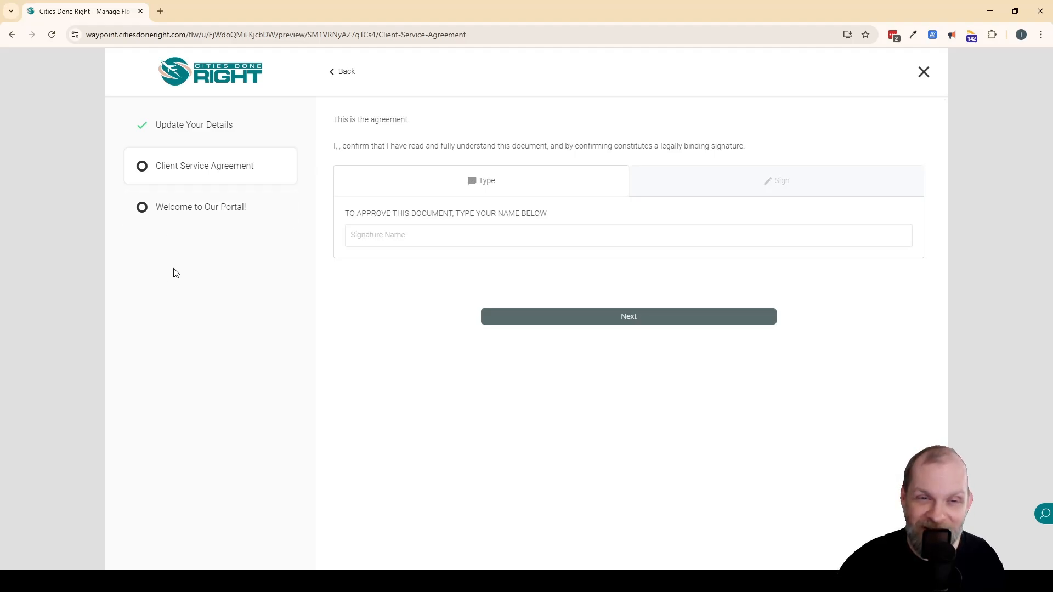
# Read the Client Service Agreement text in the preview and sign it by entering the signer's full name and confirming the signature.
pyautogui.moveTo(453, 123); pyautogui.dragTo(492, 129)
pyautogui.click(455, 118)
pyautogui.click(492, 117)
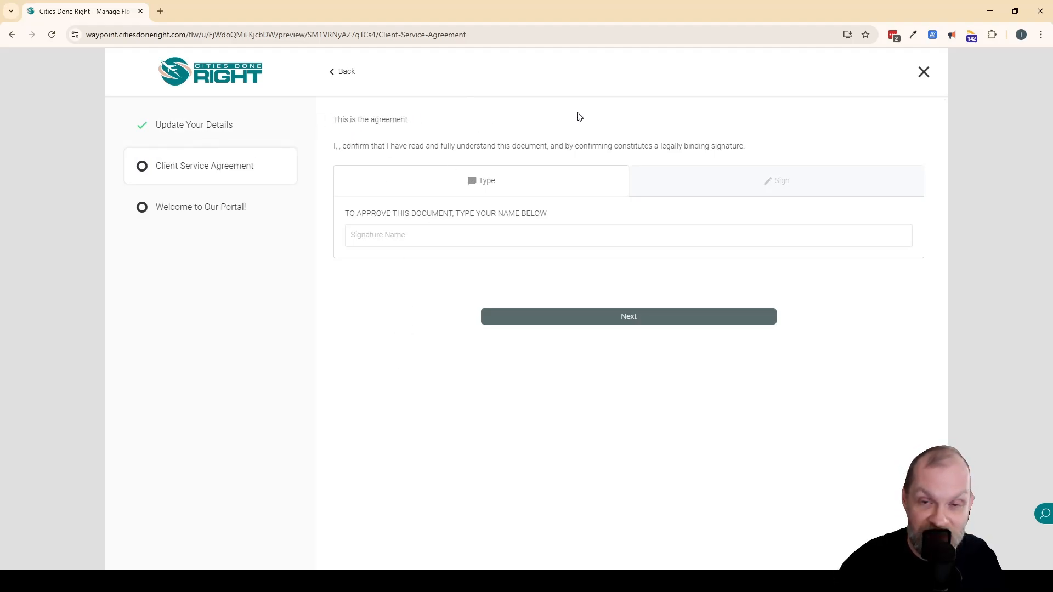
pyautogui.moveTo(756, 149); pyautogui.dragTo(379, 145)
pyautogui.click(413, 144)
pyautogui.click(340, 148)
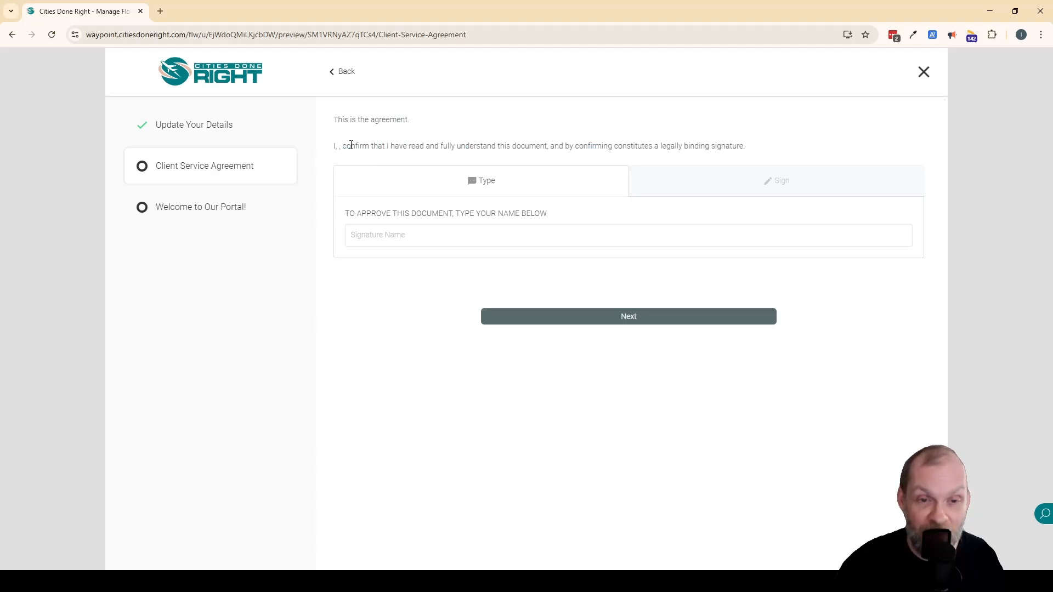
pyautogui.click(582, 235)
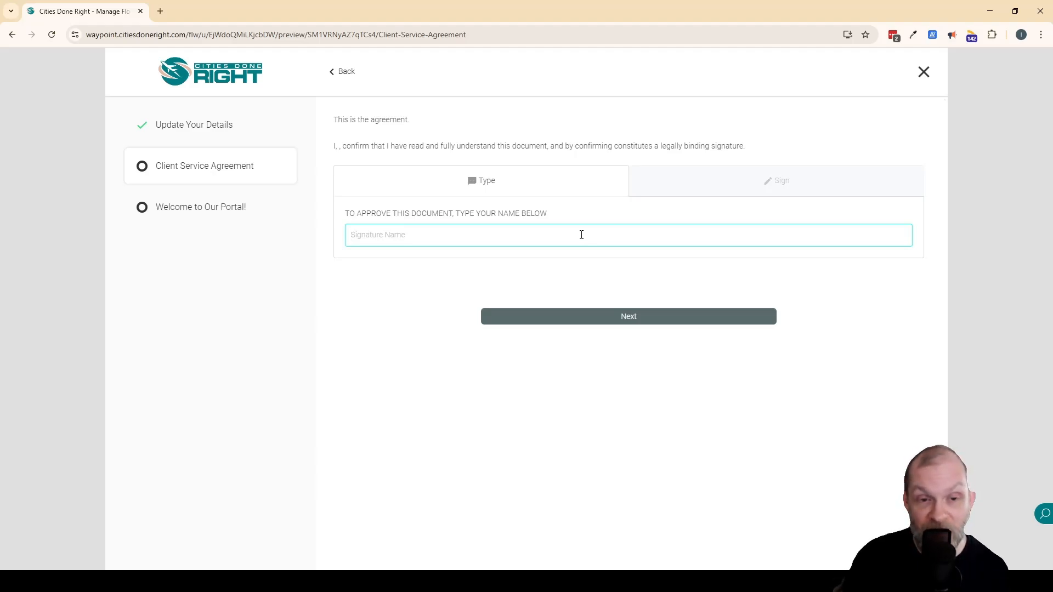
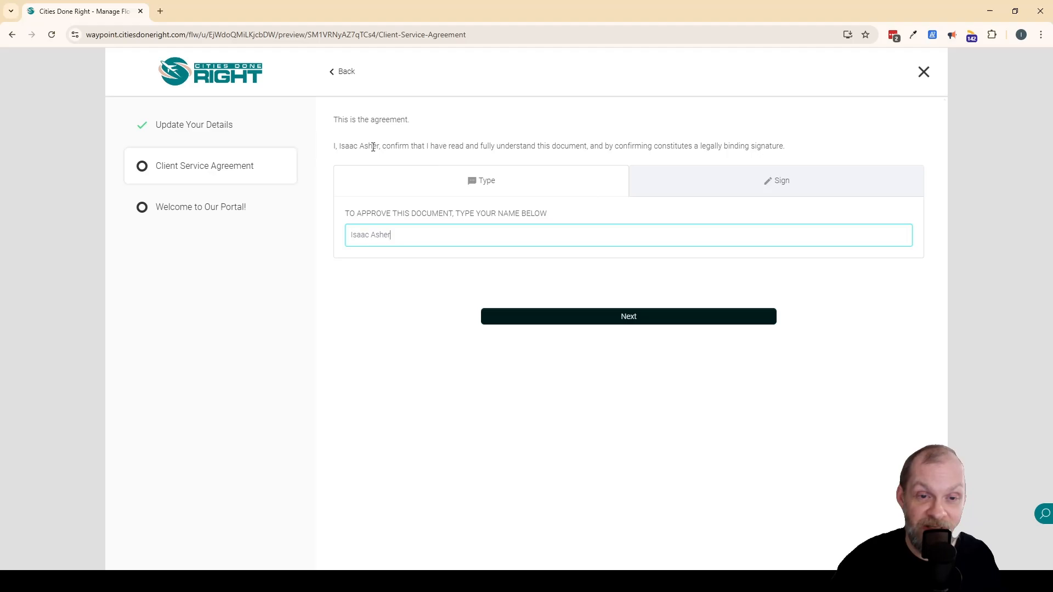
pyautogui.click(636, 317)
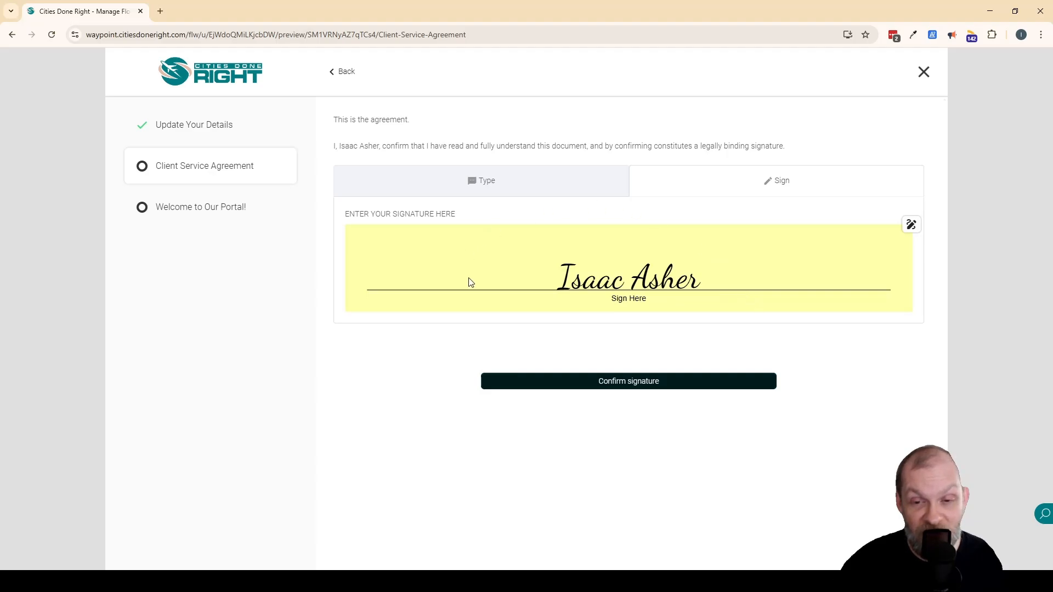
pyautogui.click(635, 383)
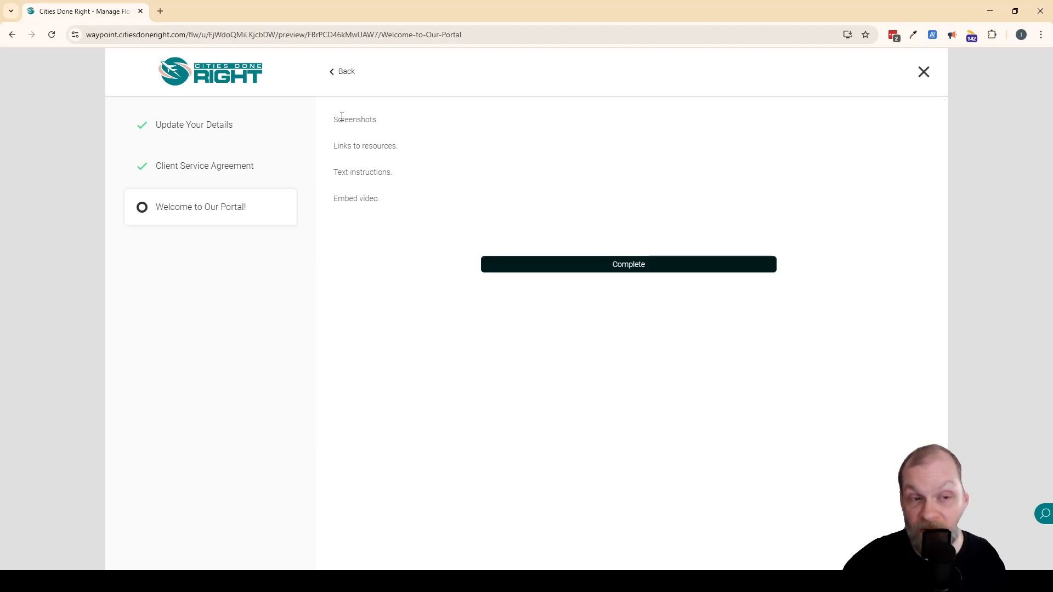
# Review the Welcome to Our Portal content in the preview, complete that step and close the preview.
pyautogui.moveTo(341, 115); pyautogui.dragTo(409, 212)
pyautogui.click(482, 169)
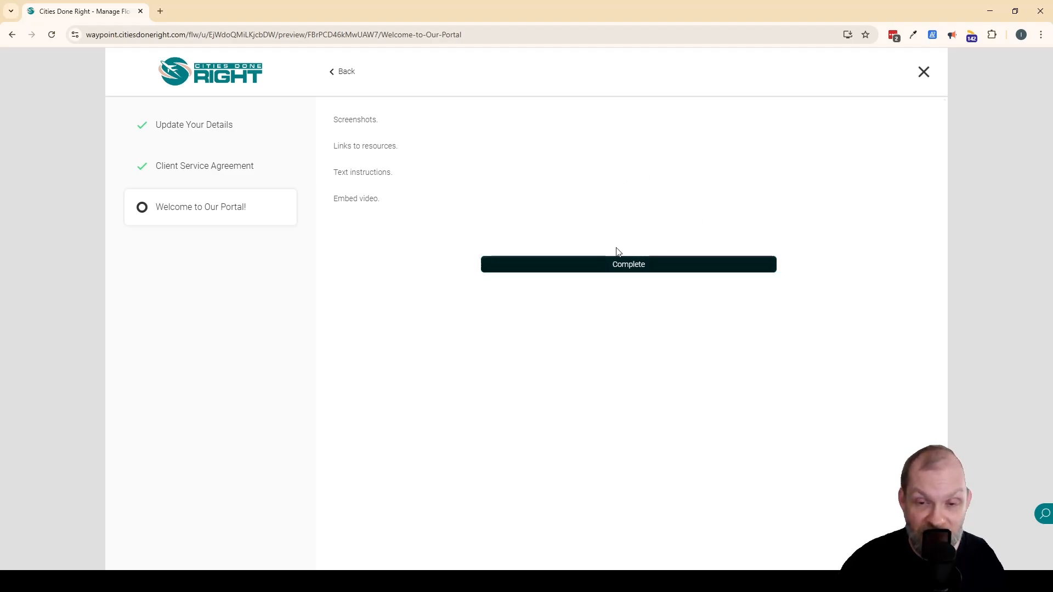
pyautogui.click(630, 268)
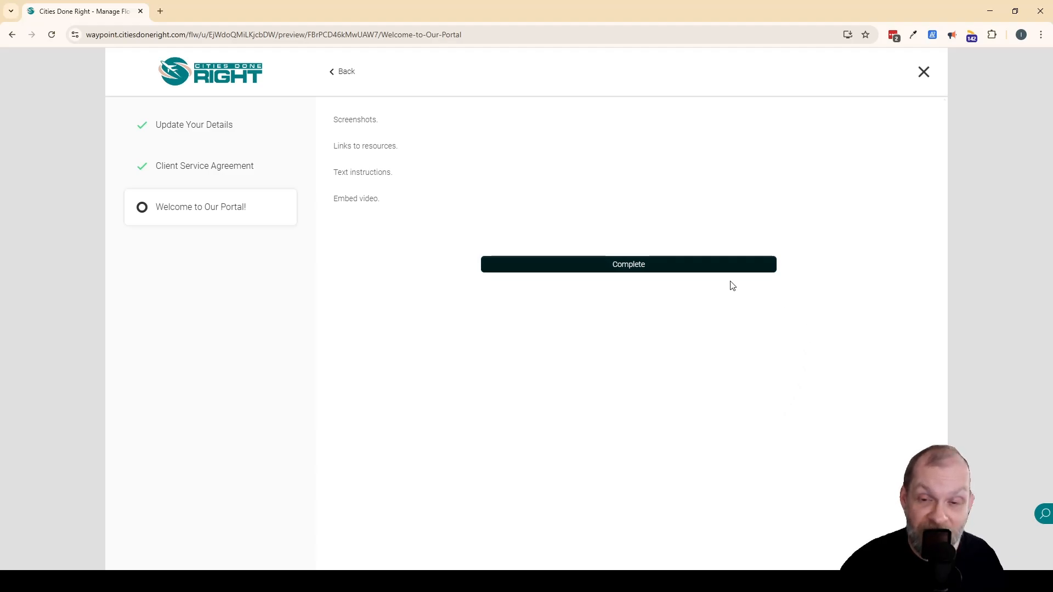
pyautogui.click(923, 73)
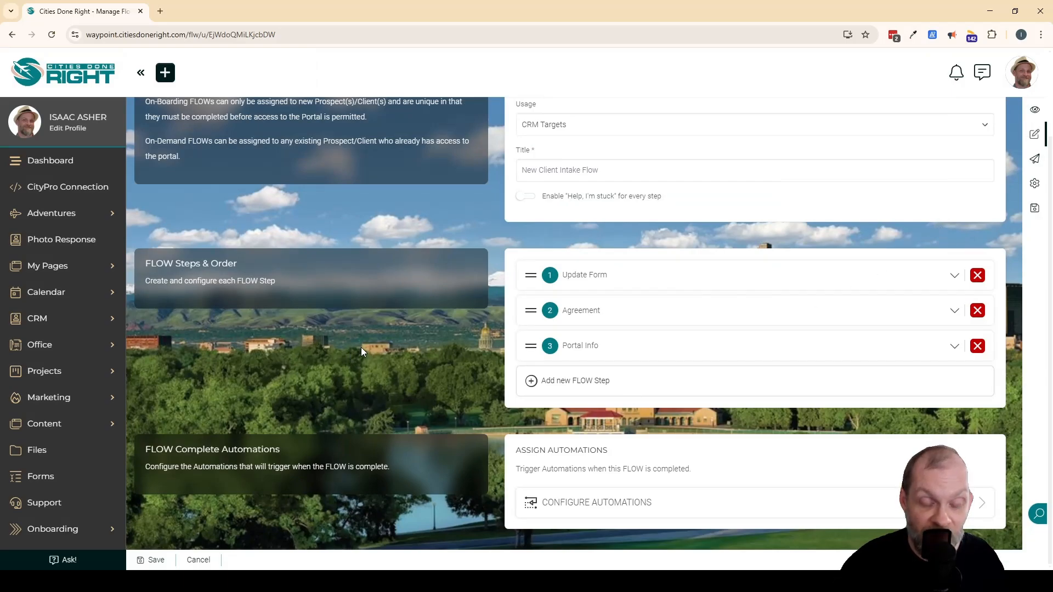
# Save and leave the FLOW, and open the New Client Intake form for editing.
pyautogui.click(157, 559)
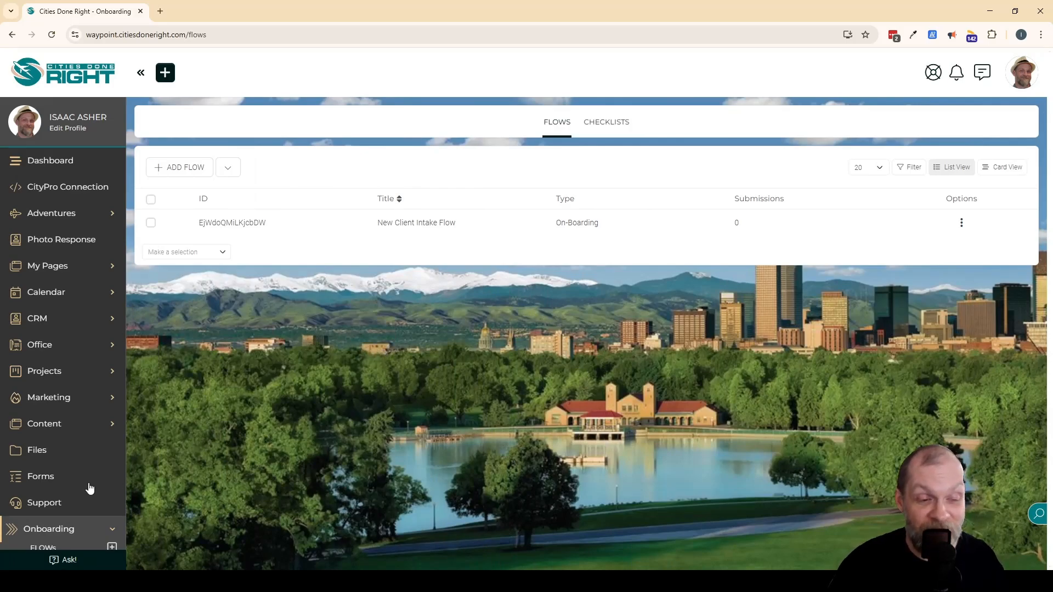
pyautogui.click(60, 475)
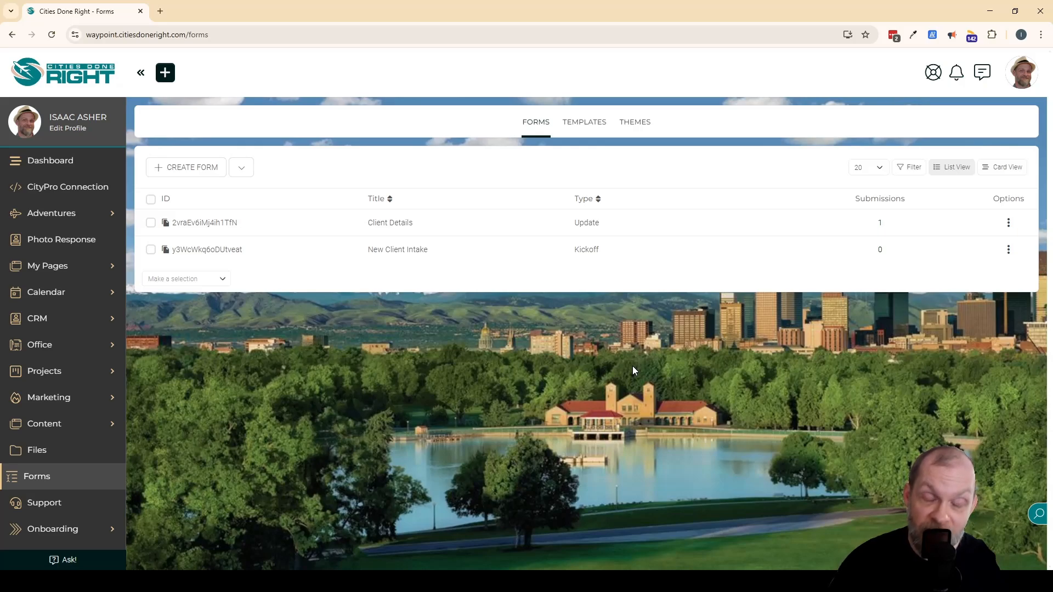
pyautogui.click(395, 250)
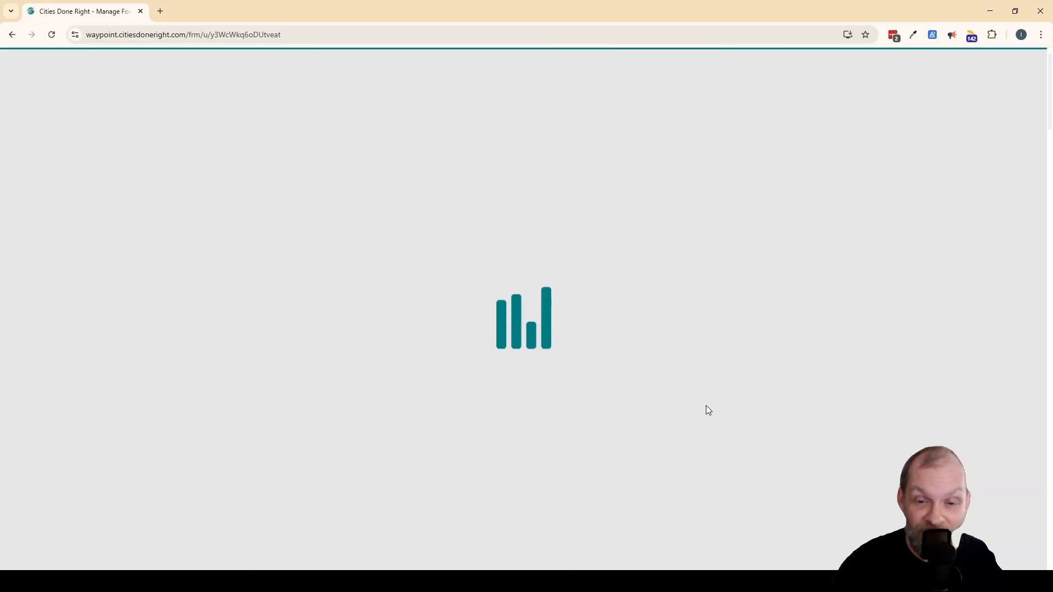
# Assign New Client Intake Flow as the On-Boarding FLOW in the form's settings for "Unknown" Targets.
pyautogui.scroll(-5, 522, 430)
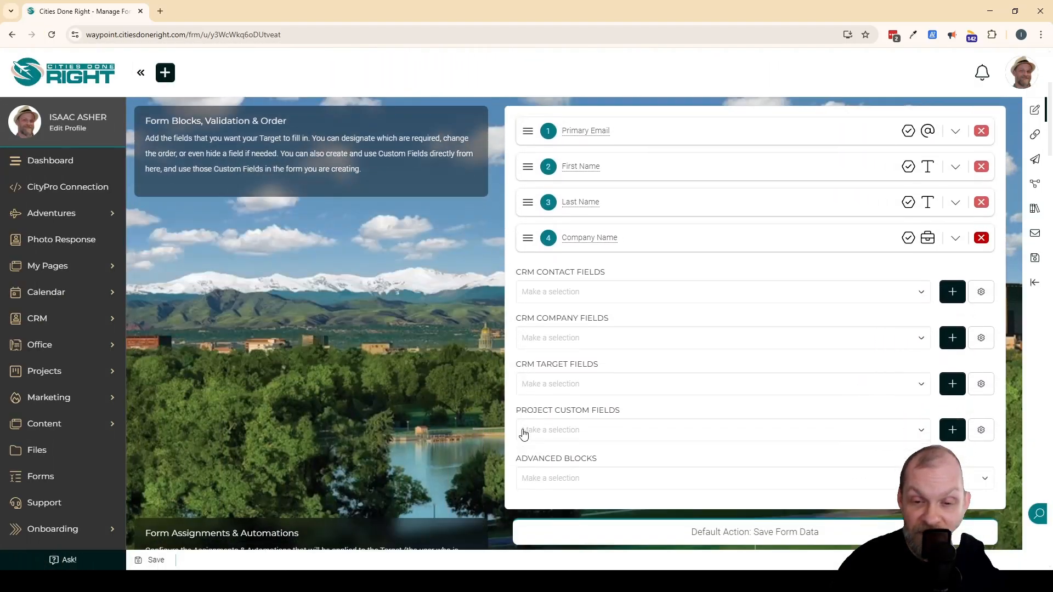
pyautogui.scroll(-5, 490, 354)
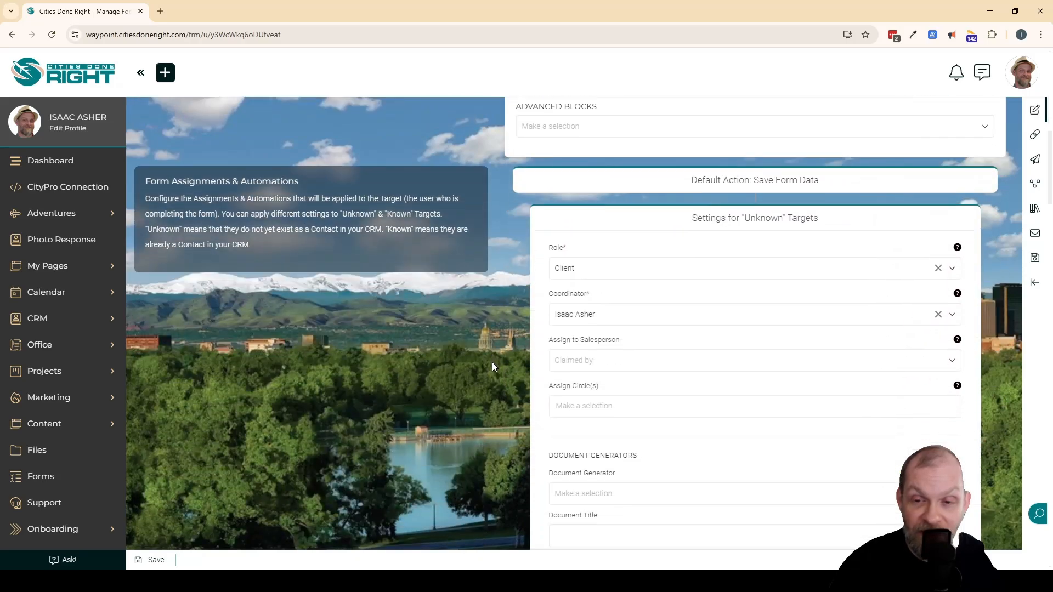
pyautogui.scroll(-1, 492, 362)
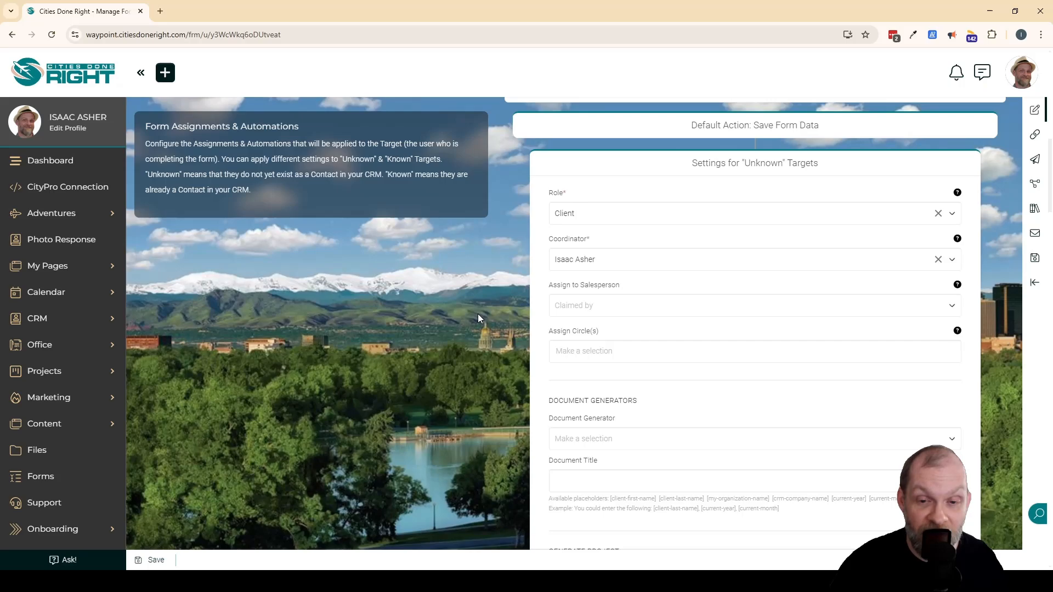
pyautogui.scroll(-4, 496, 343)
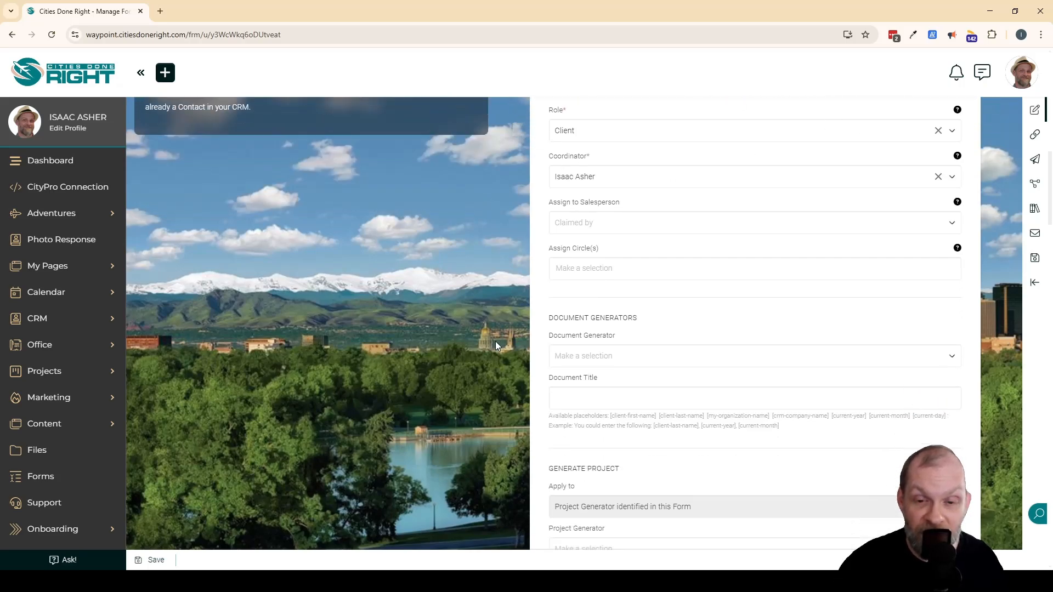
pyautogui.scroll(-7, 495, 341)
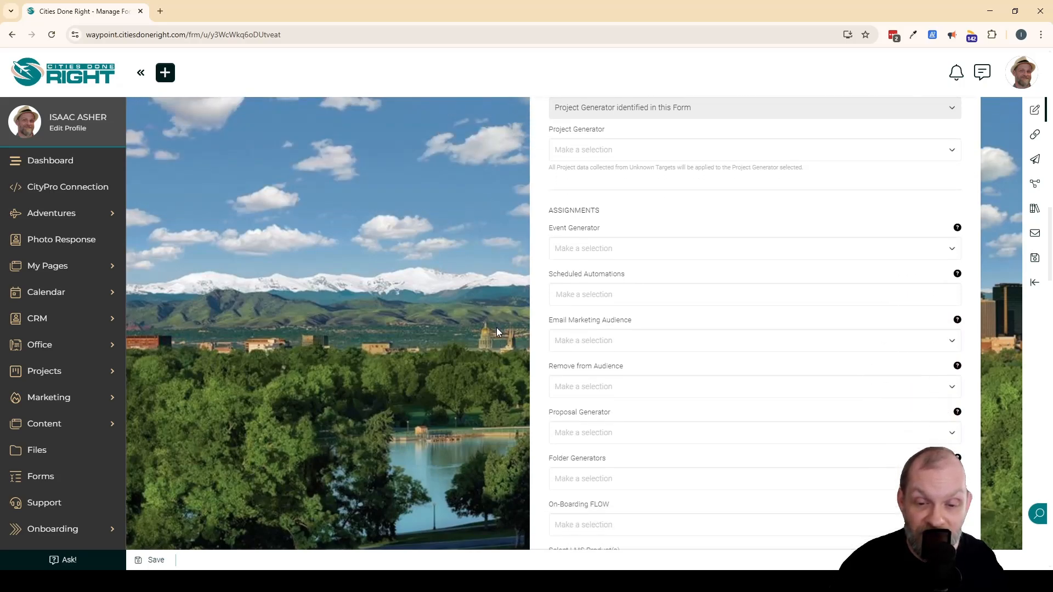
pyautogui.scroll(-1, 496, 328)
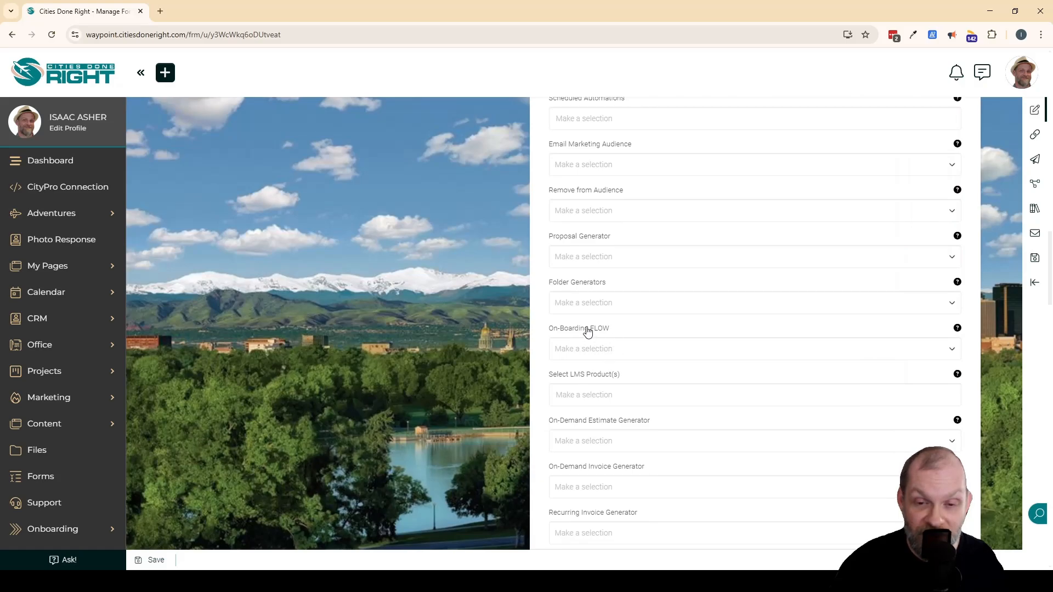
pyautogui.click(605, 351)
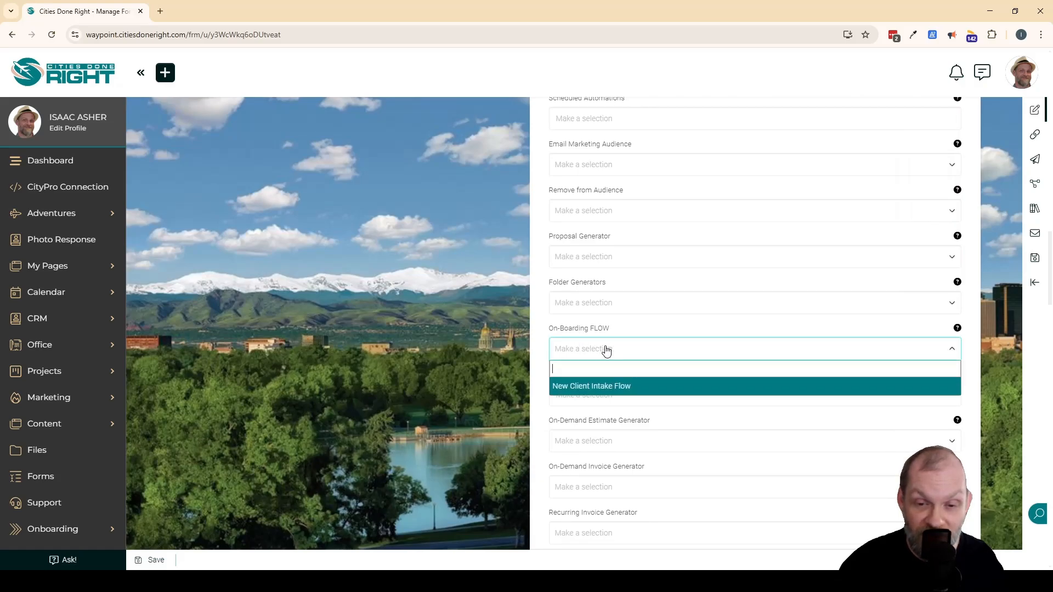
pyautogui.click(590, 387)
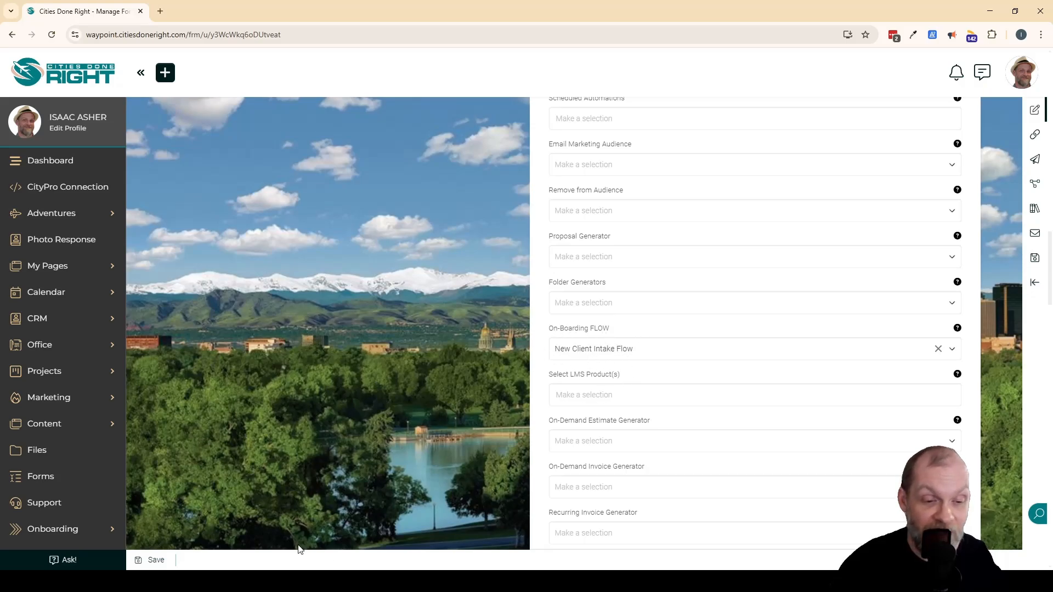
# Save the New Client Intake form and open the list of on-demand invoice generators.
pyautogui.click(154, 561)
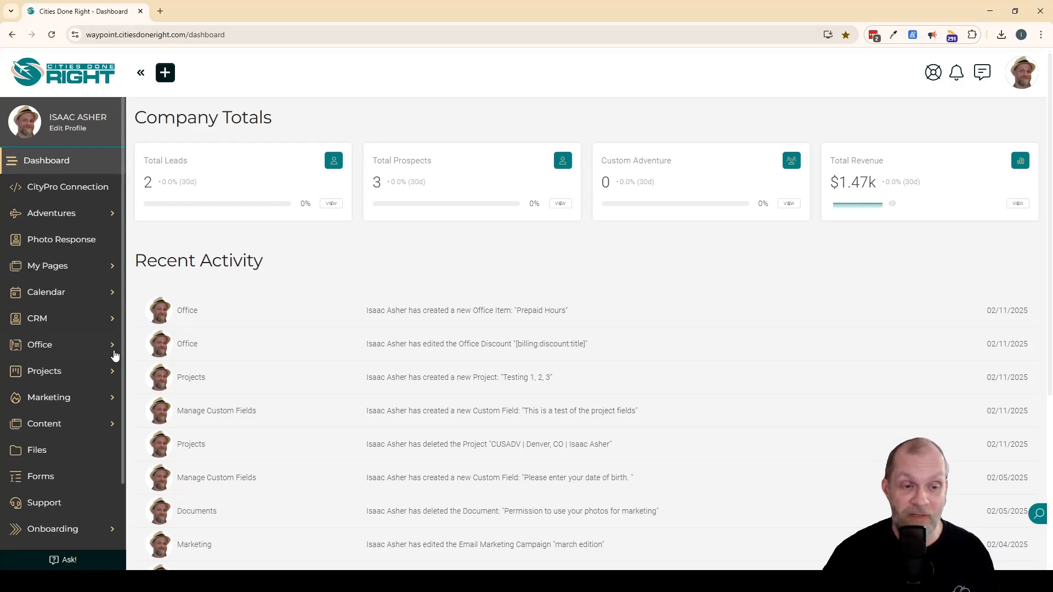
pyautogui.click(34, 345)
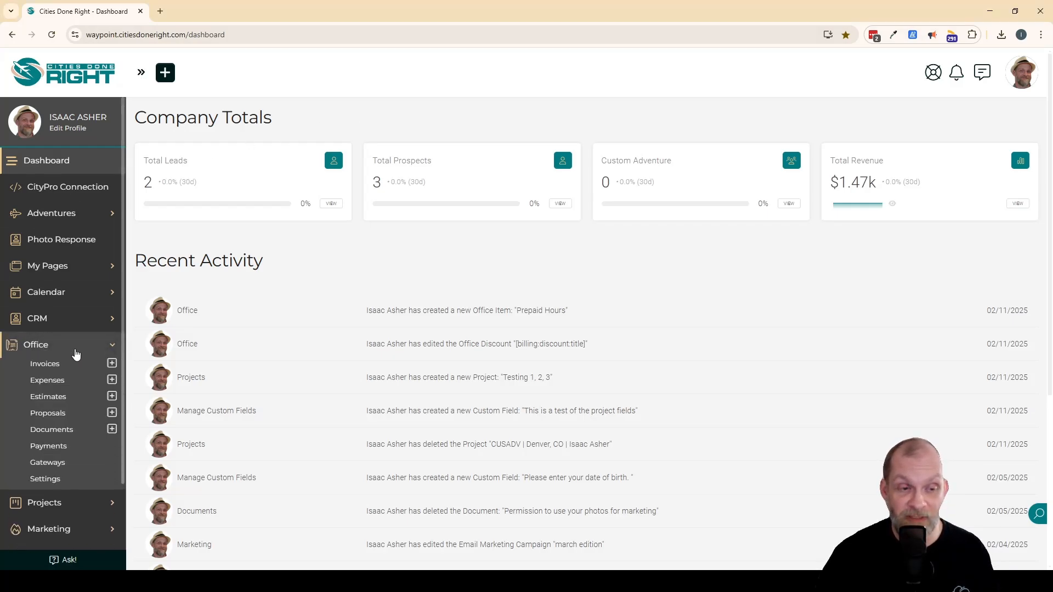
pyautogui.click(48, 366)
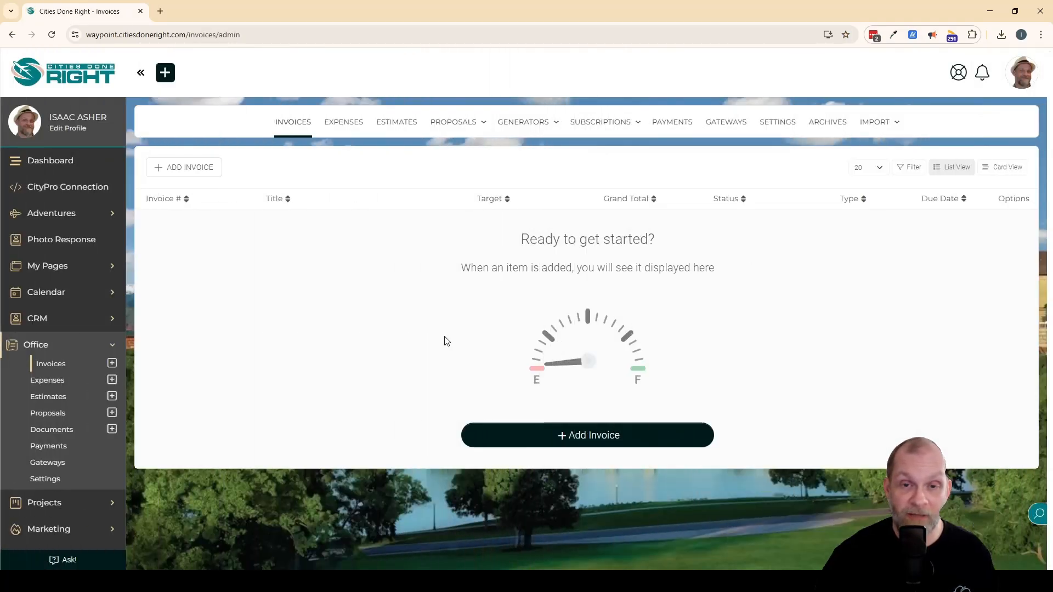
pyautogui.moveTo(557, 129)
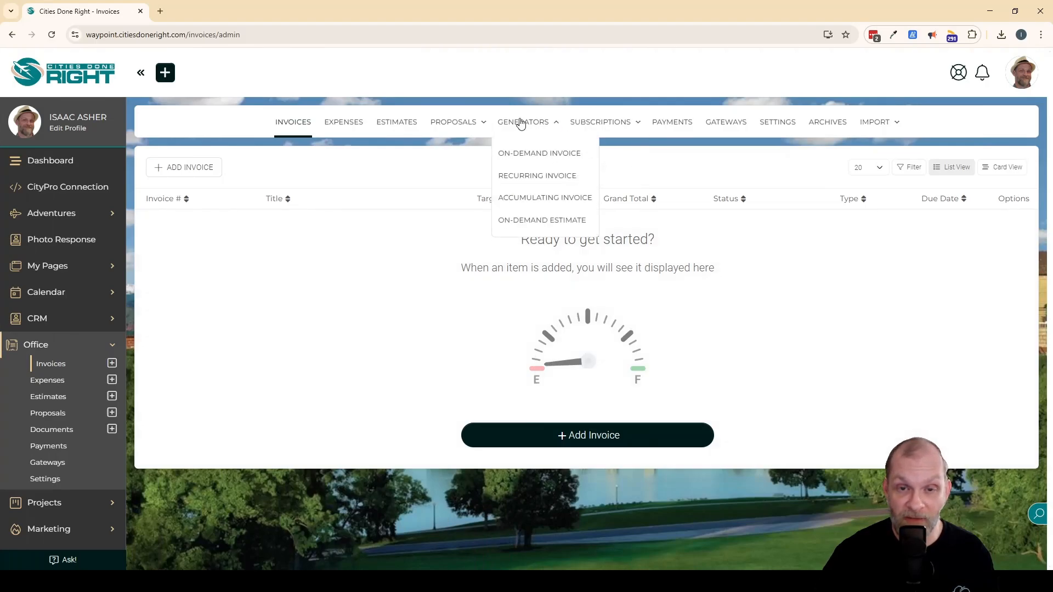
pyautogui.click(546, 155)
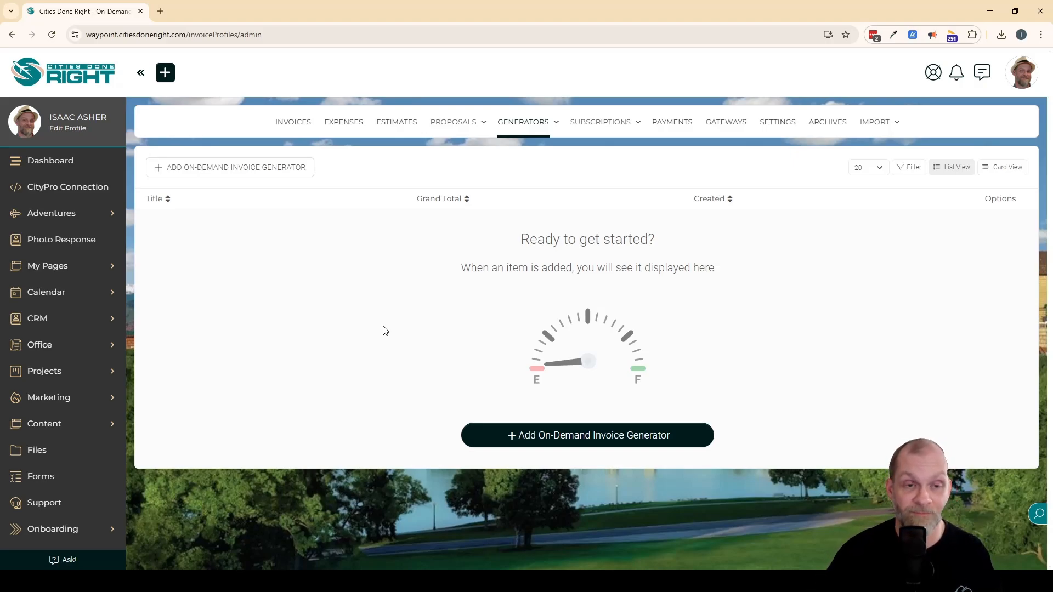
# Add an on-demand invoice generator titled "Prepaid Hour Invoice".
pyautogui.click(225, 171)
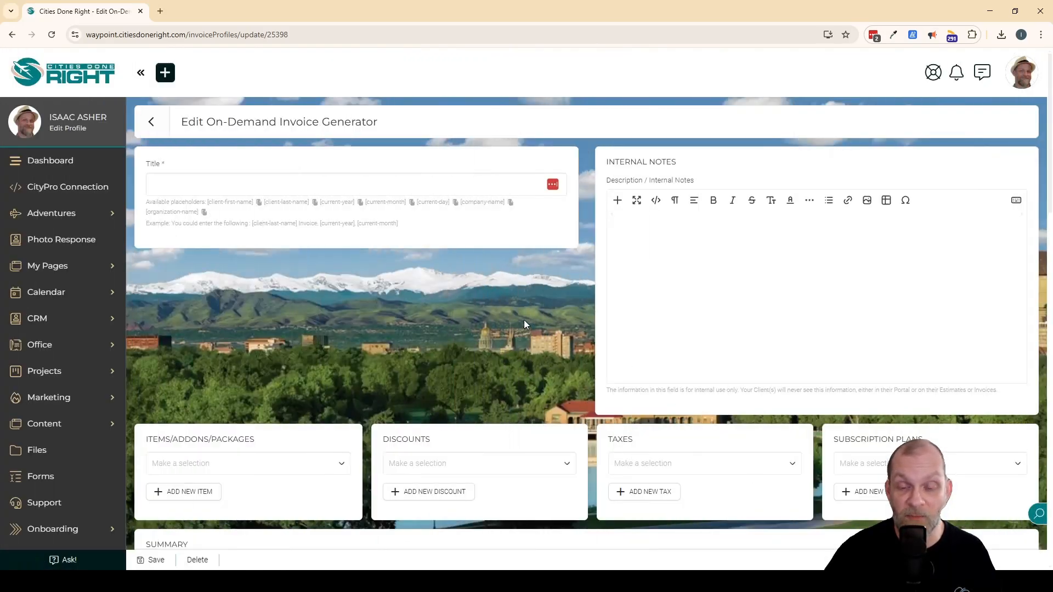
pyautogui.scroll(-5, 522, 321)
pyautogui.scroll(5, 520, 320)
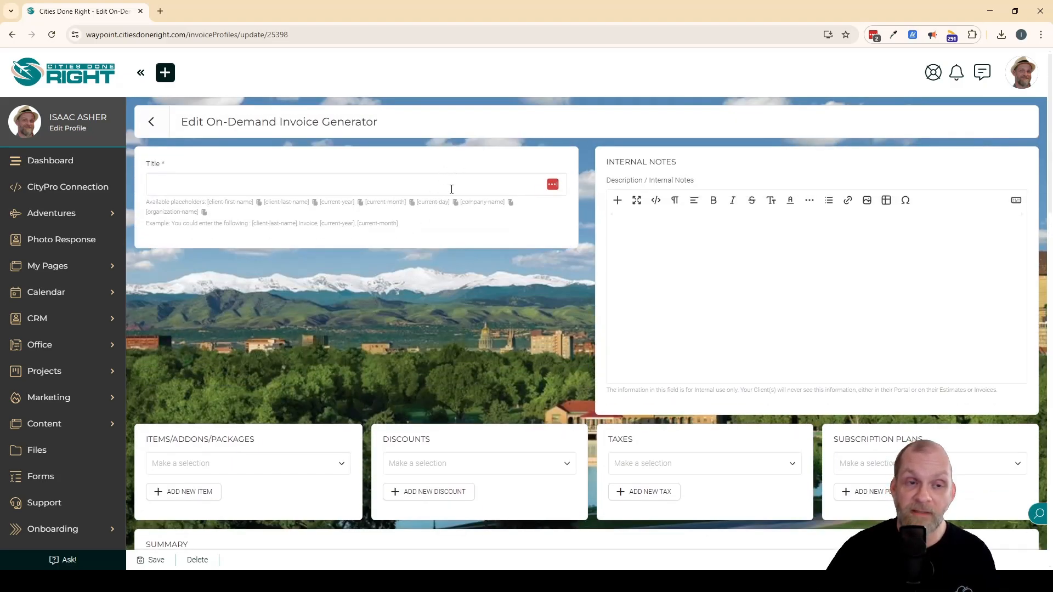
pyautogui.click(451, 189)
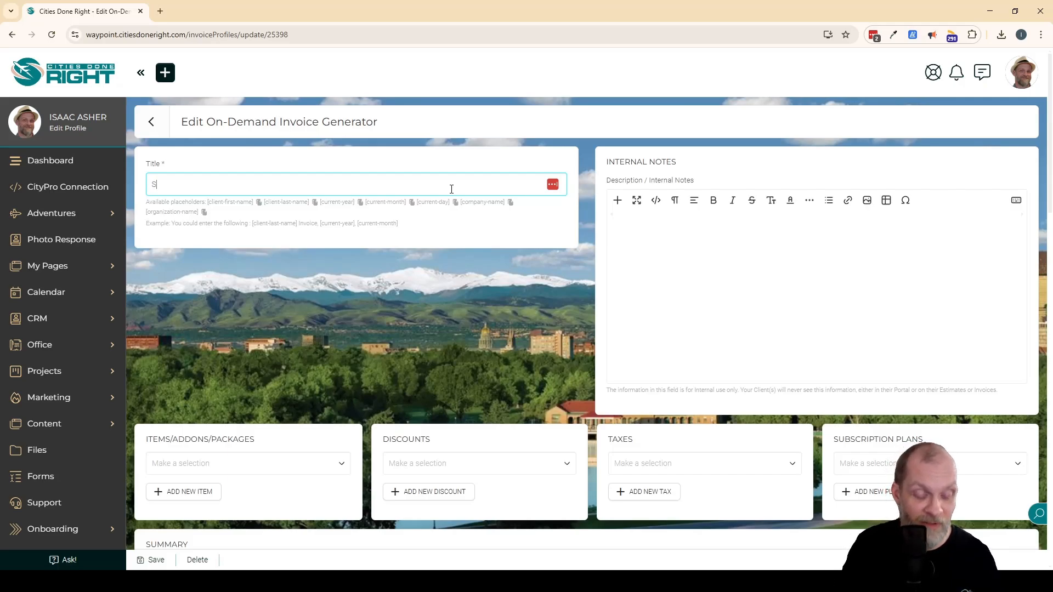
pyautogui.write('repaid')
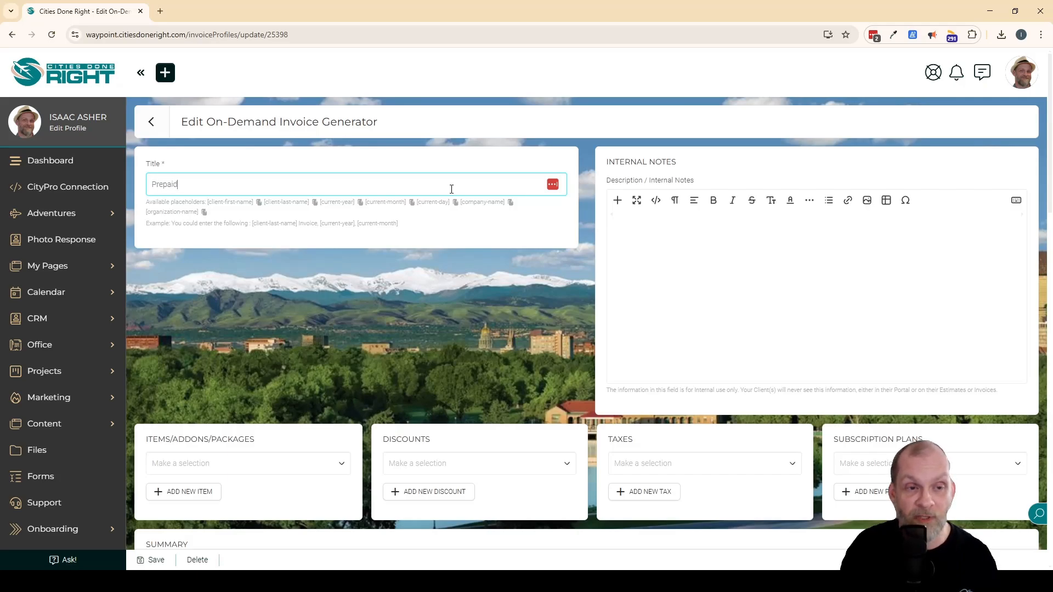
pyautogui.write(' Hour Invoice')
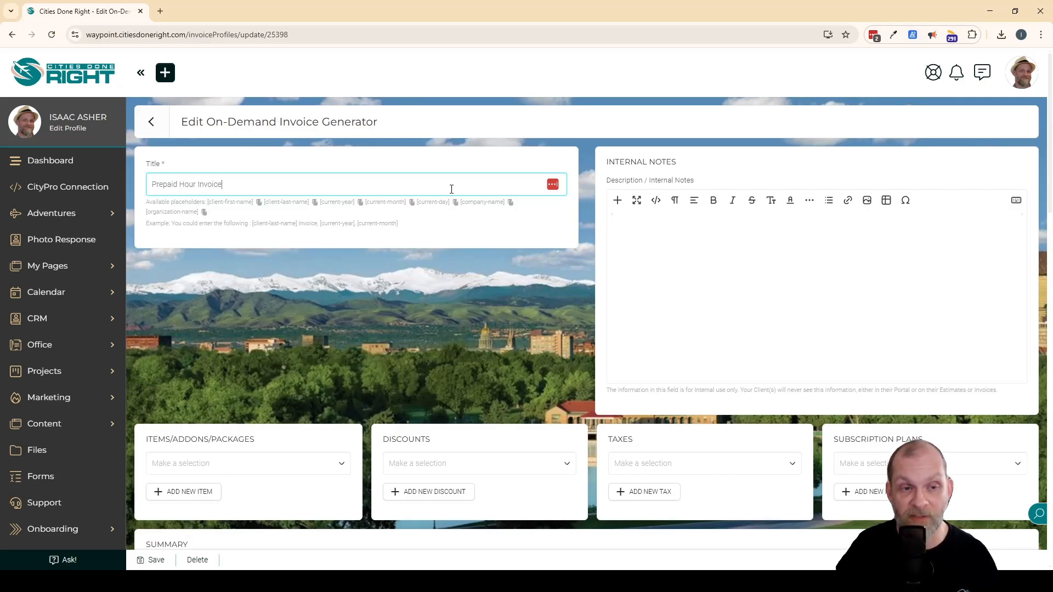
# Add the Prepaid Hours item to the invoice generator and set its quantity to 10.00.
pyautogui.scroll(-4, 384, 263)
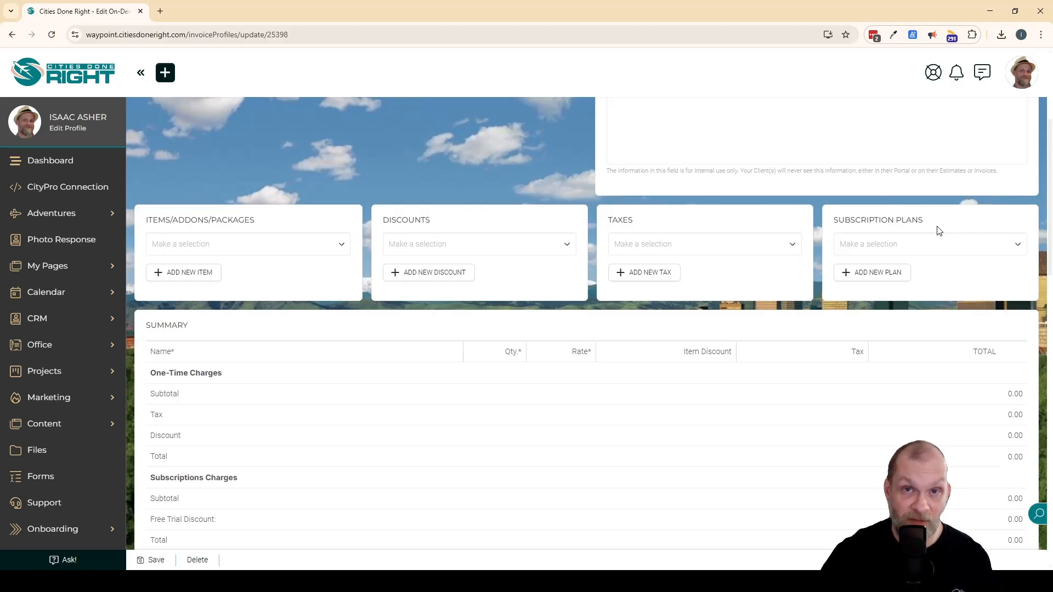
pyautogui.click(326, 250)
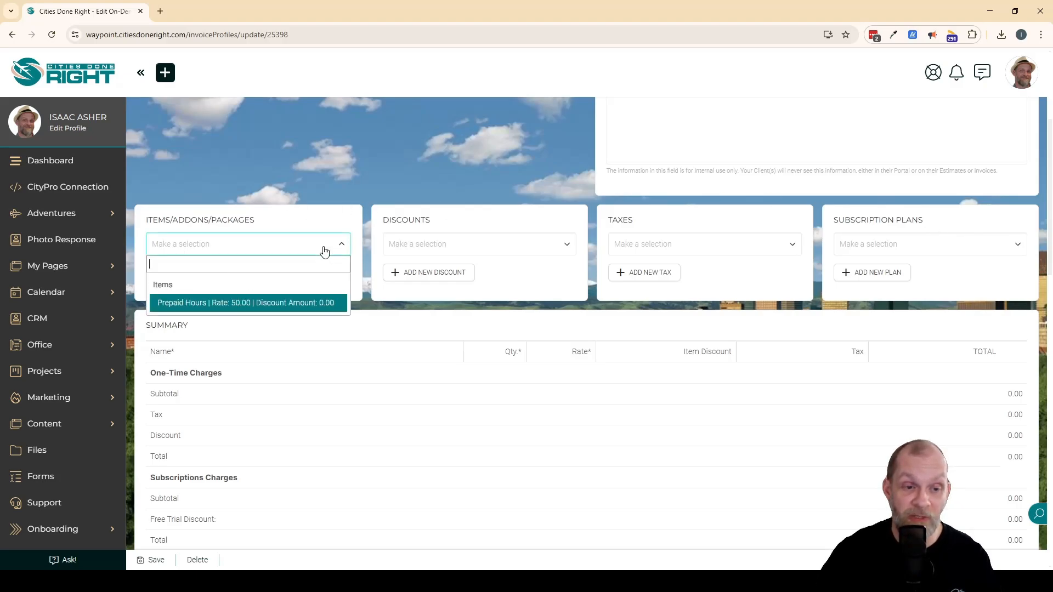
pyautogui.click(293, 303)
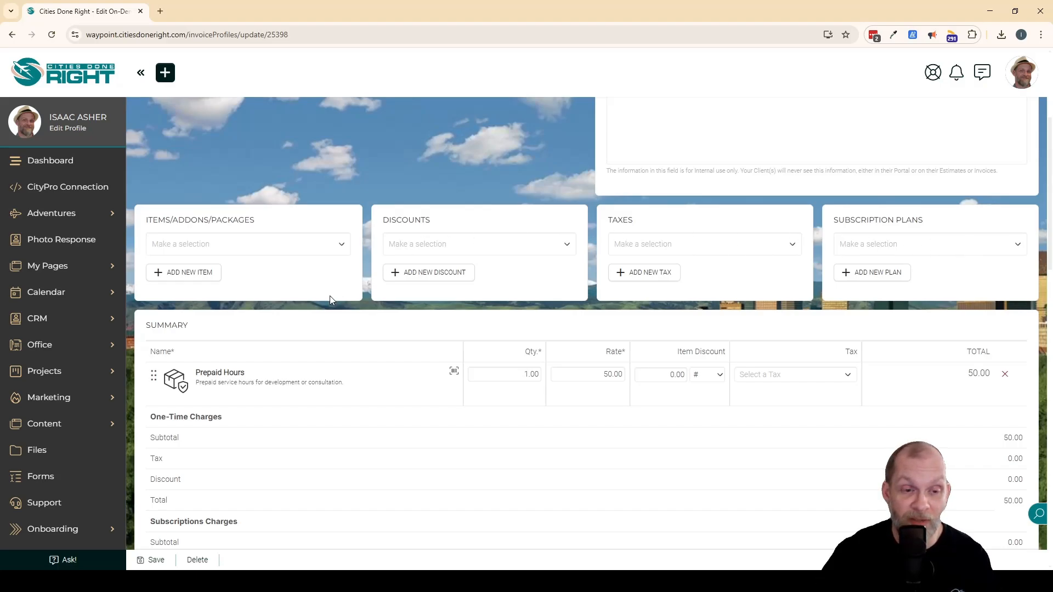
pyautogui.scroll(-2, 330, 300)
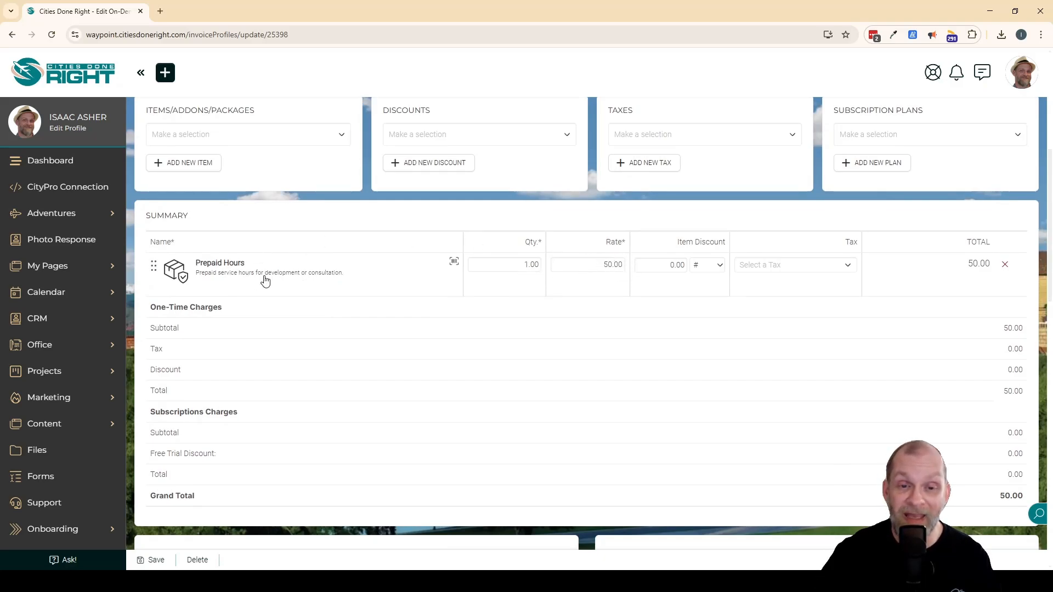
pyautogui.click(524, 265)
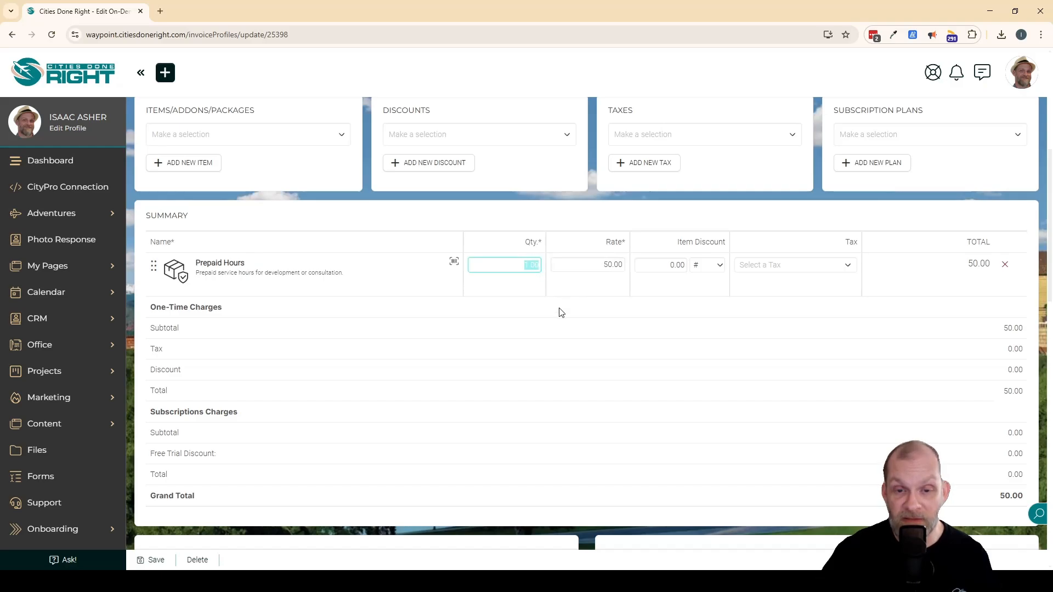
pyautogui.write('10.00')
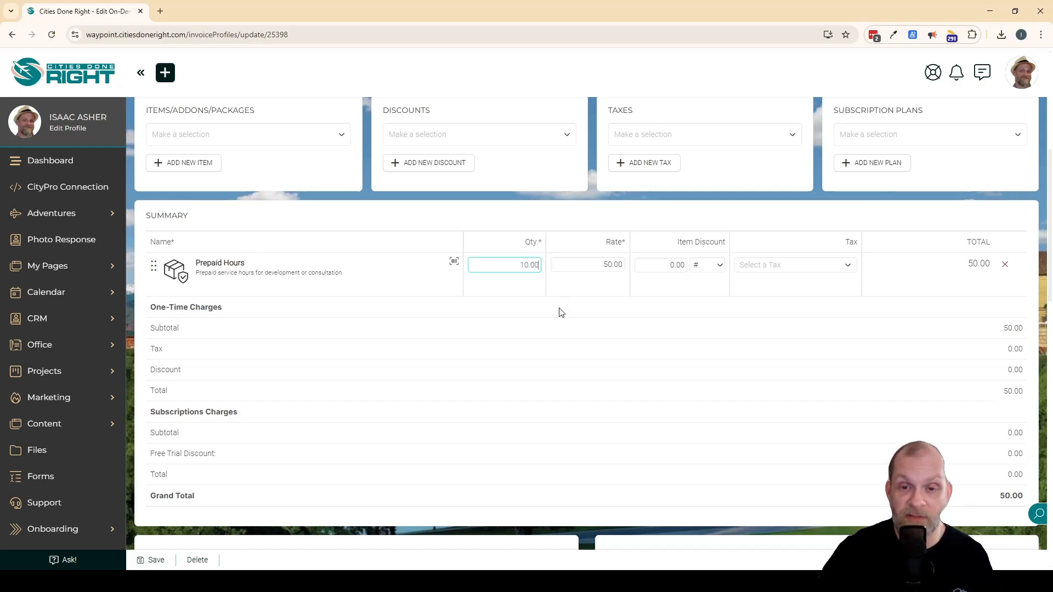
pyautogui.click(594, 289)
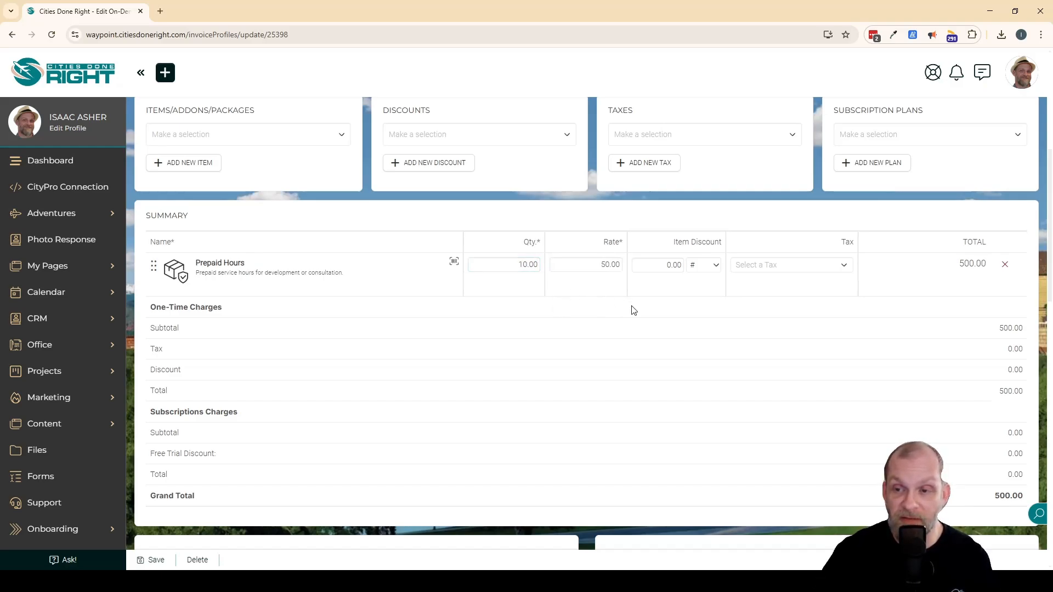
# Set the generator to create invoices as Open and check the currency choices, keeping USD.
pyautogui.scroll(-5, 407, 379)
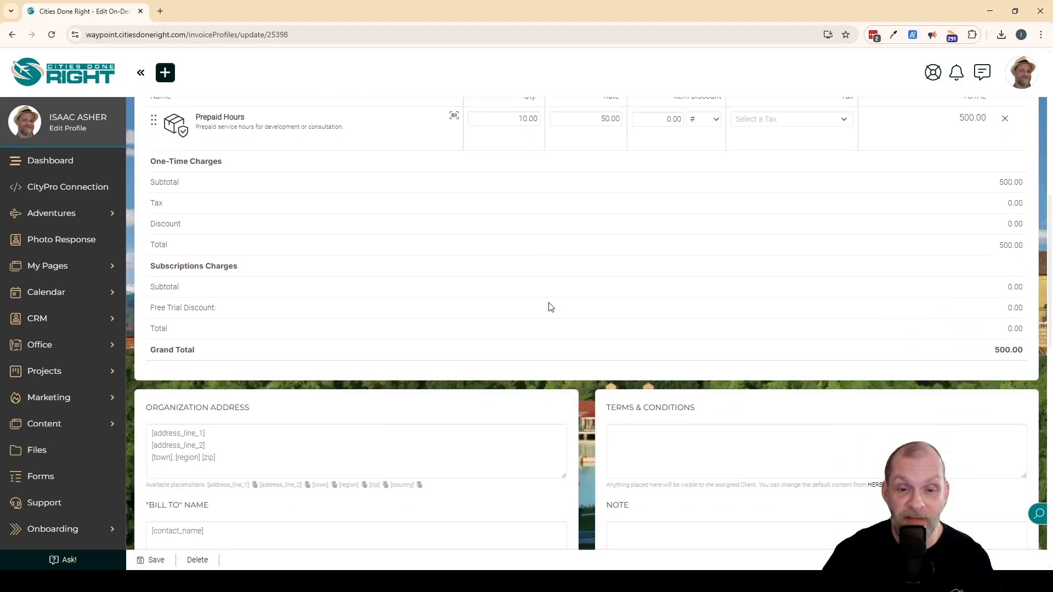
pyautogui.scroll(-5, 709, 429)
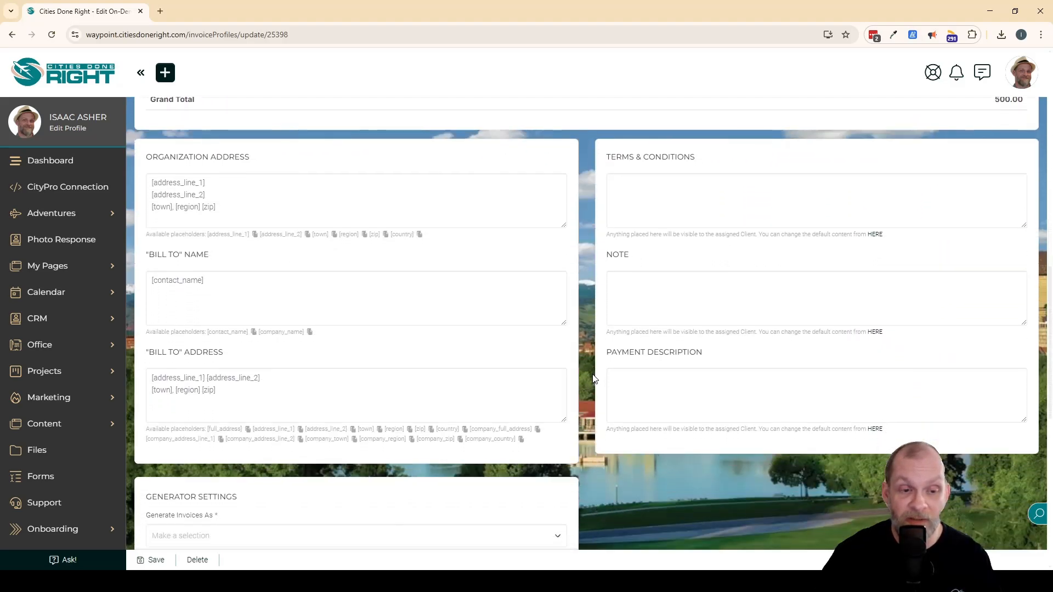
pyautogui.scroll(-4, 589, 378)
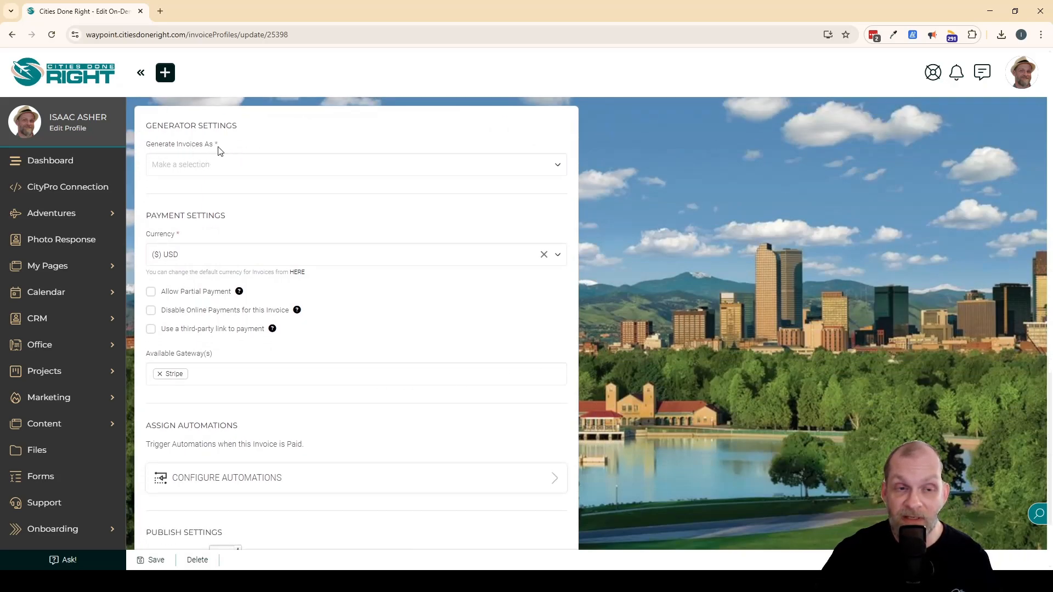
pyautogui.click(531, 165)
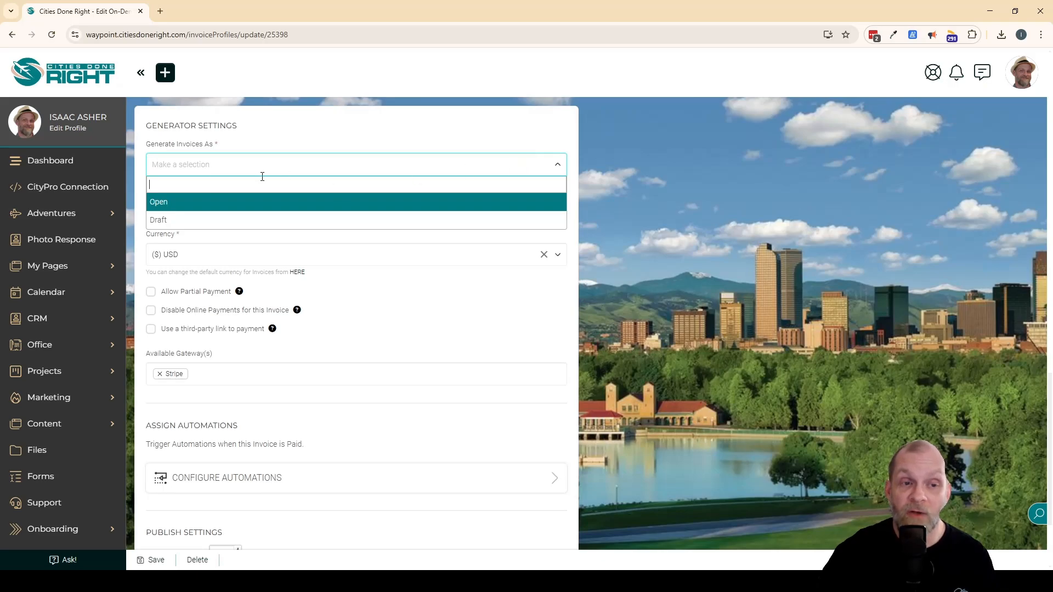
pyautogui.click(171, 204)
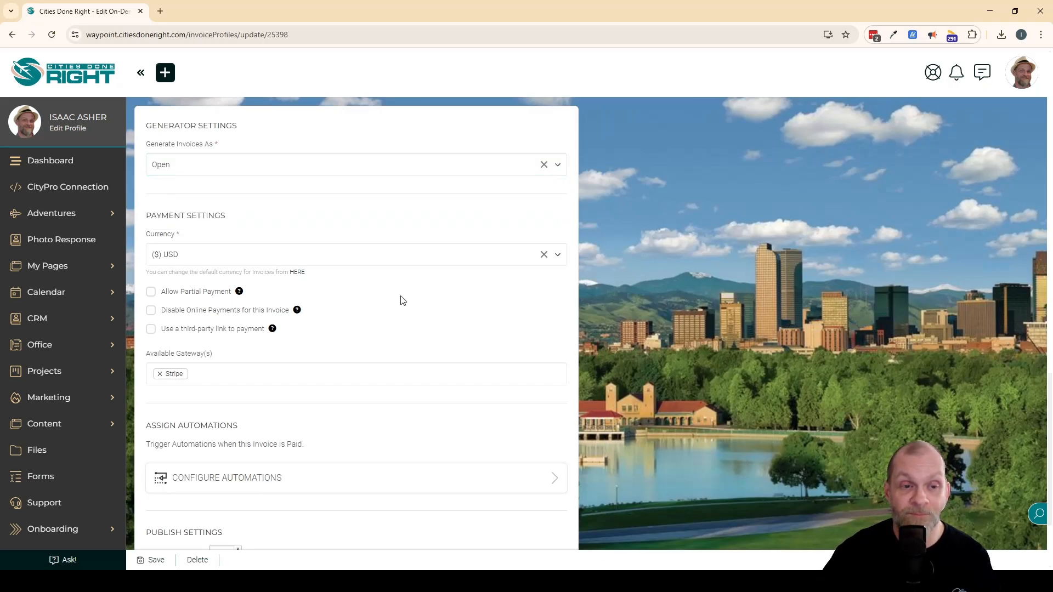
pyautogui.click(231, 255)
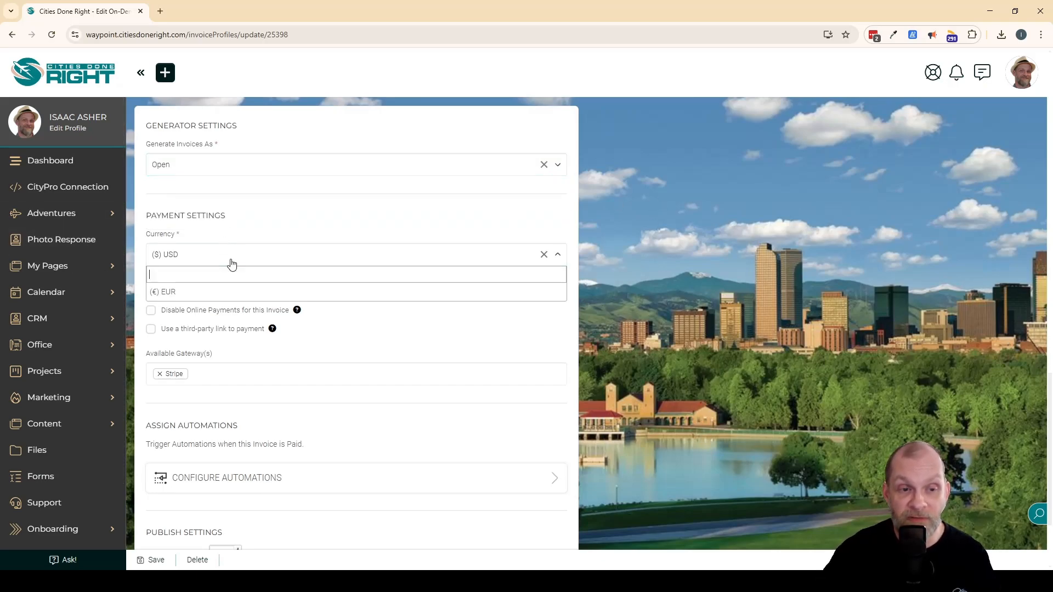
pyautogui.click(654, 322)
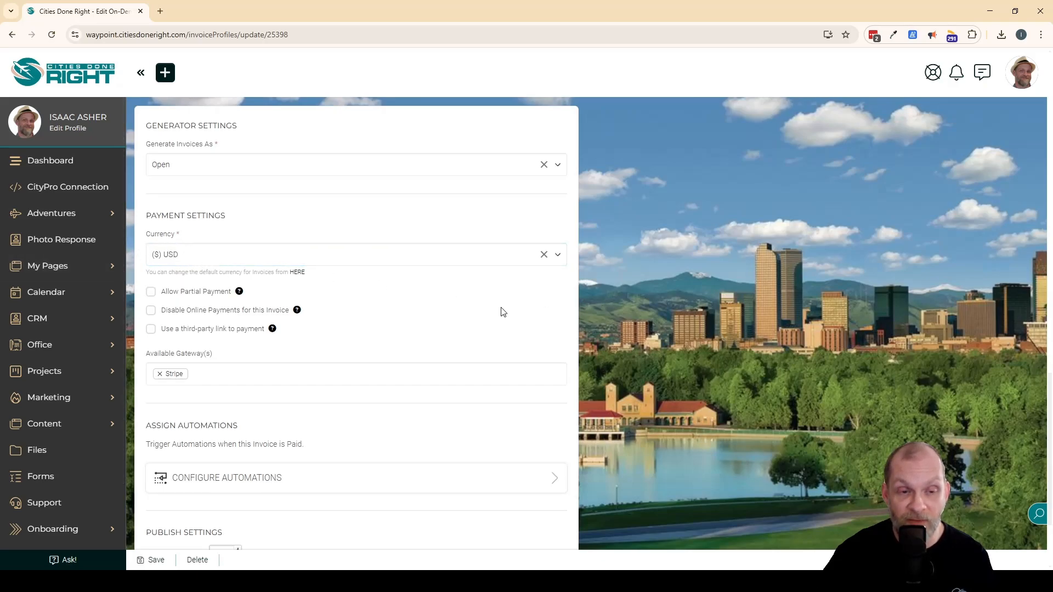
# Set the relative due date to 14 days and enable the New Invoice notification to the client.
pyautogui.scroll(-2, 307, 349)
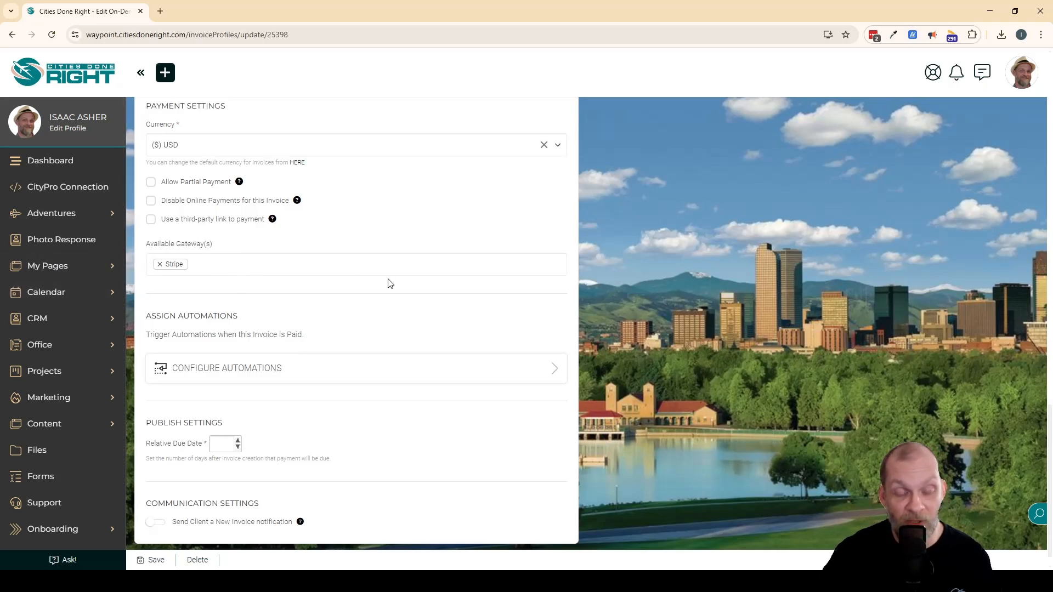
pyautogui.scroll(-1, 379, 293)
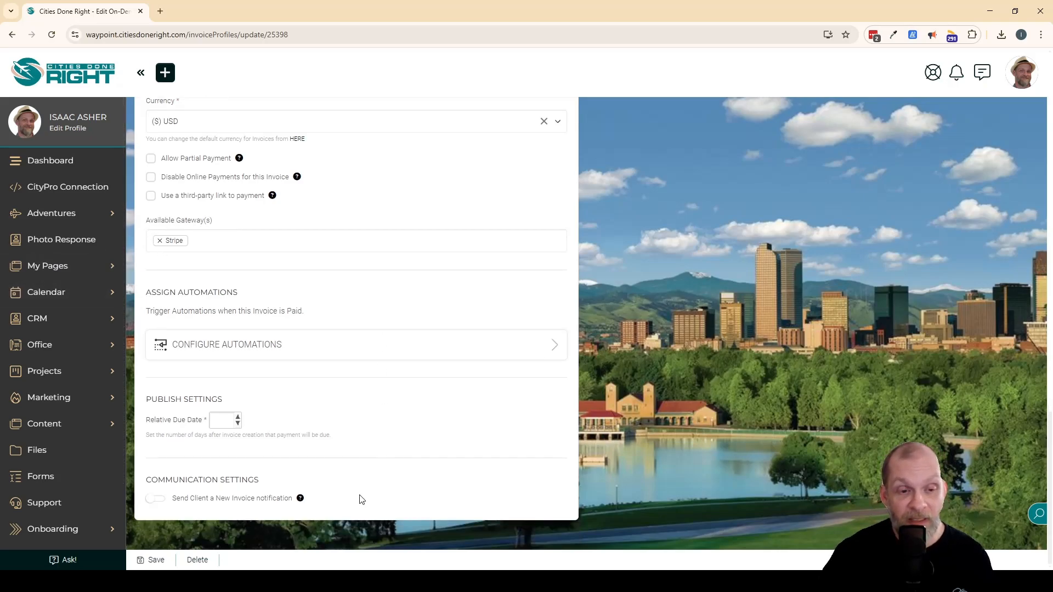
pyautogui.click(221, 421)
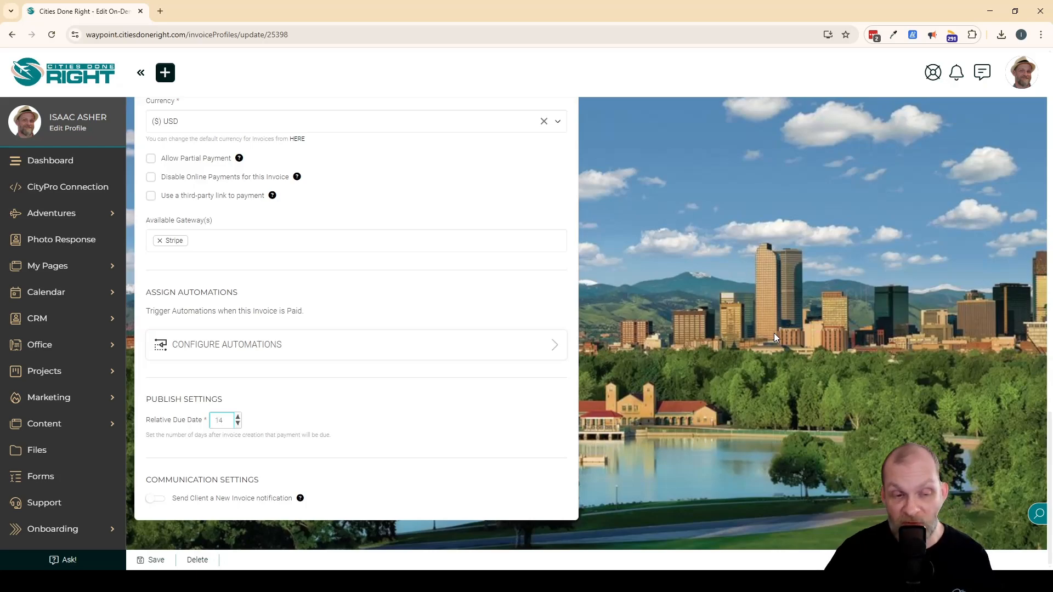
pyautogui.click(547, 417)
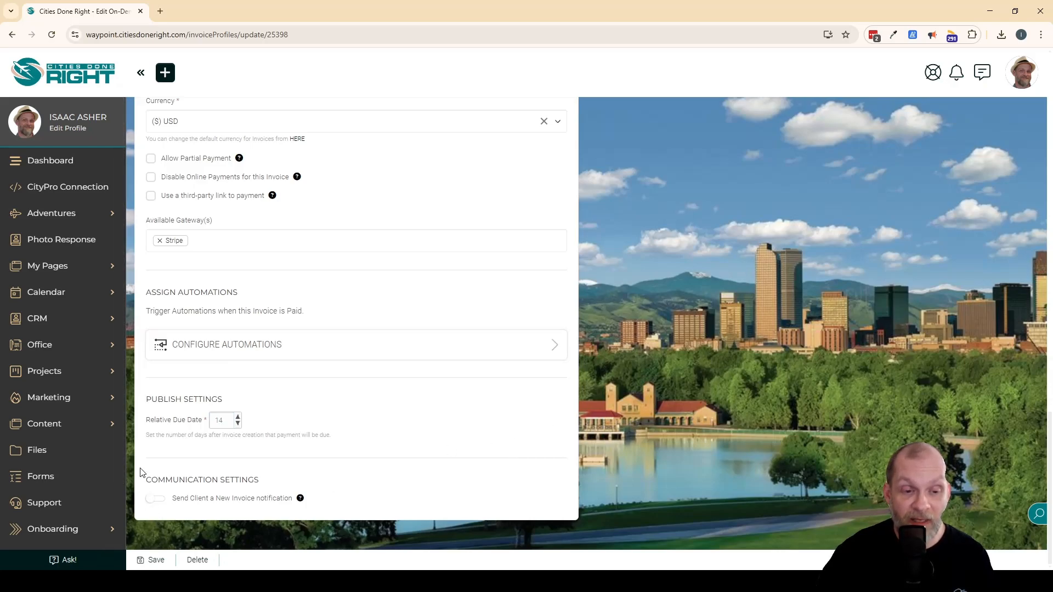
pyautogui.click(157, 501)
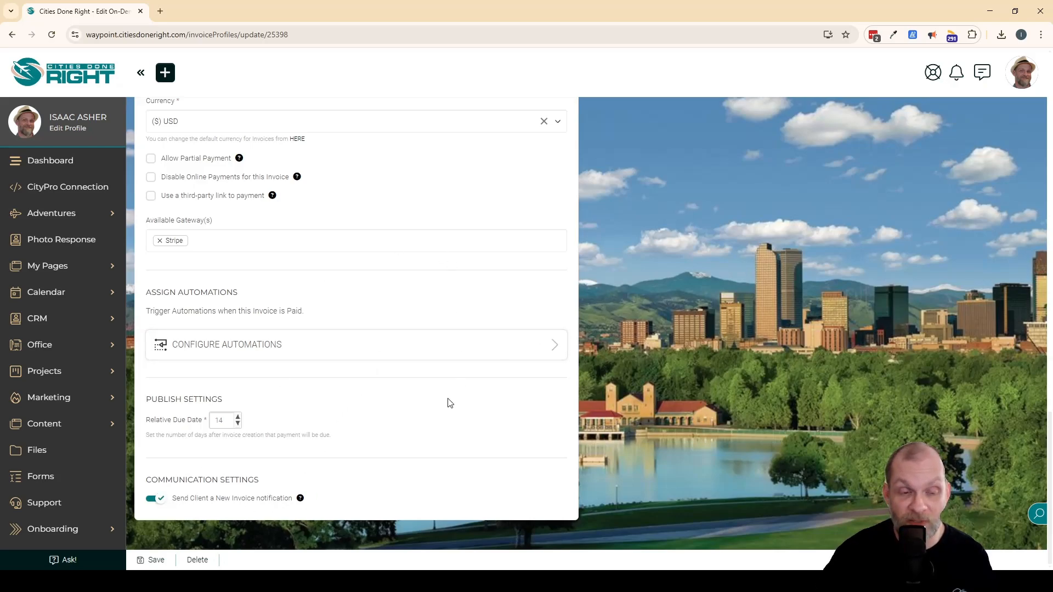
# Review the Prepaid Hour Invoice generator's settings and line item, and save the generator.
pyautogui.scroll(5, 591, 426)
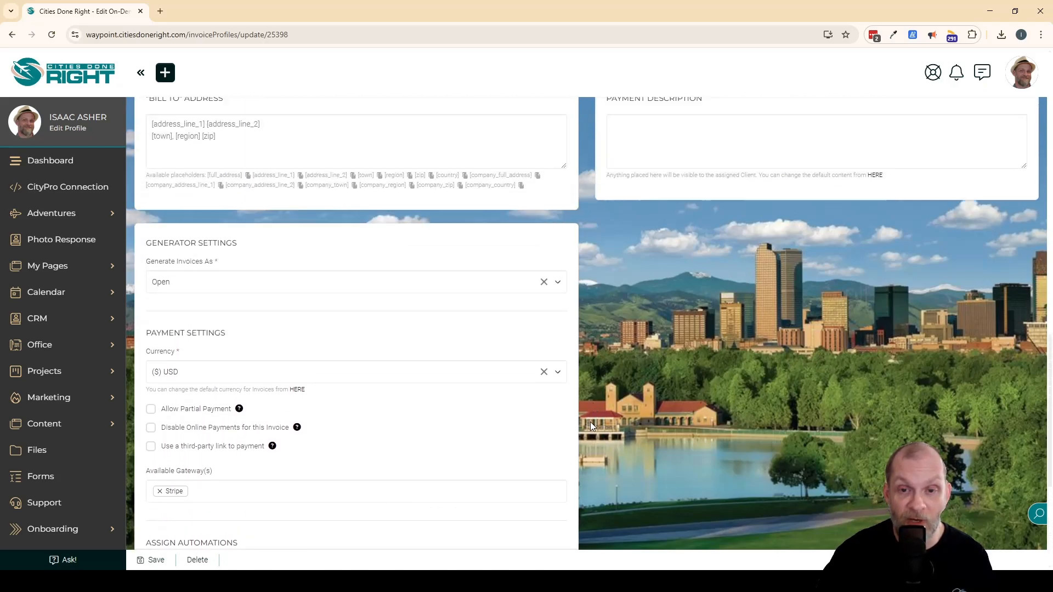
pyautogui.scroll(8, 588, 428)
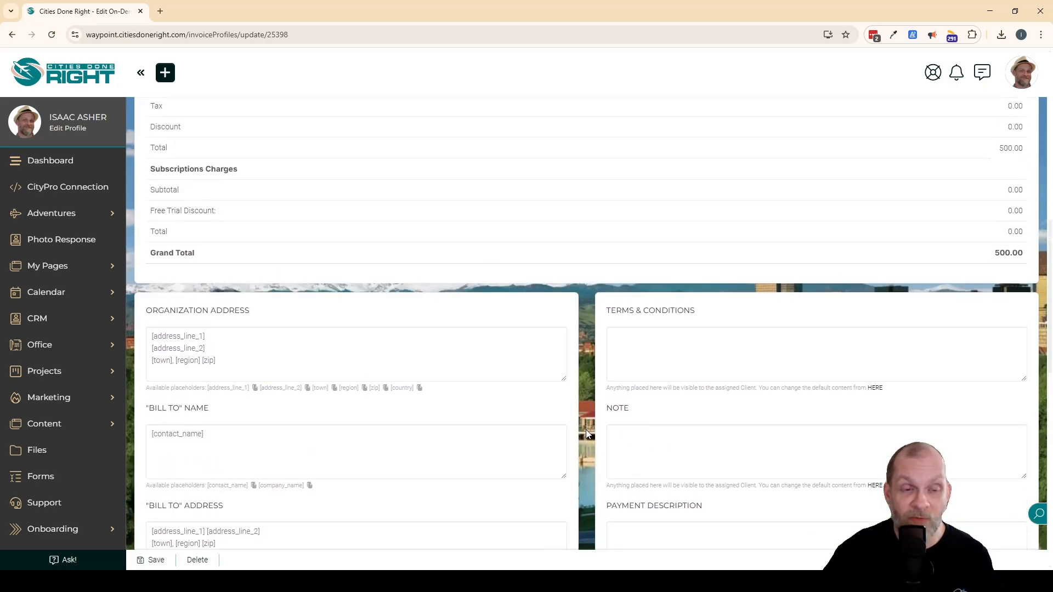
pyautogui.scroll(7, 586, 433)
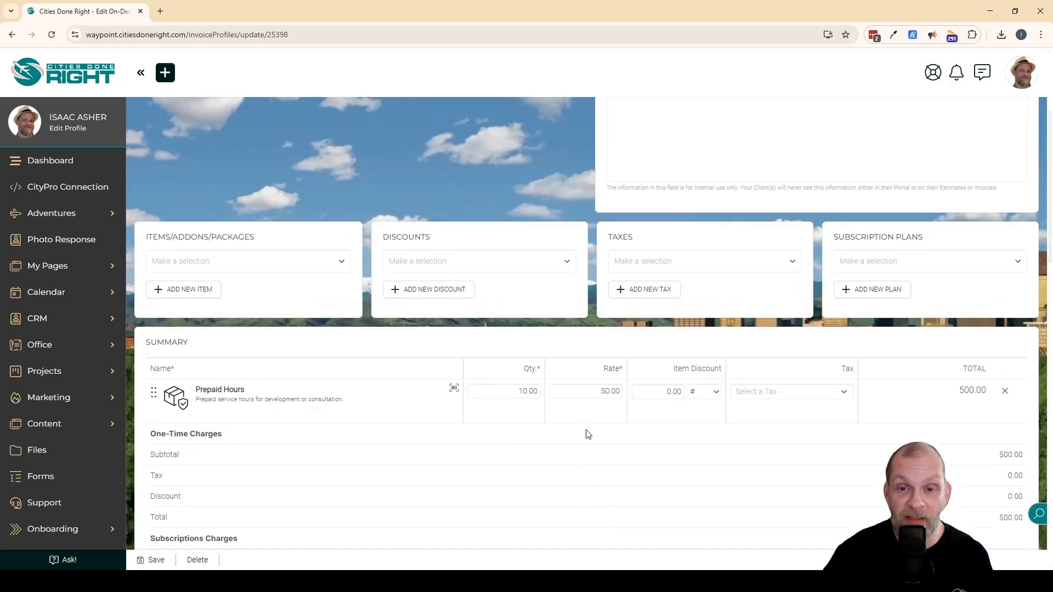
pyautogui.scroll(4, 588, 434)
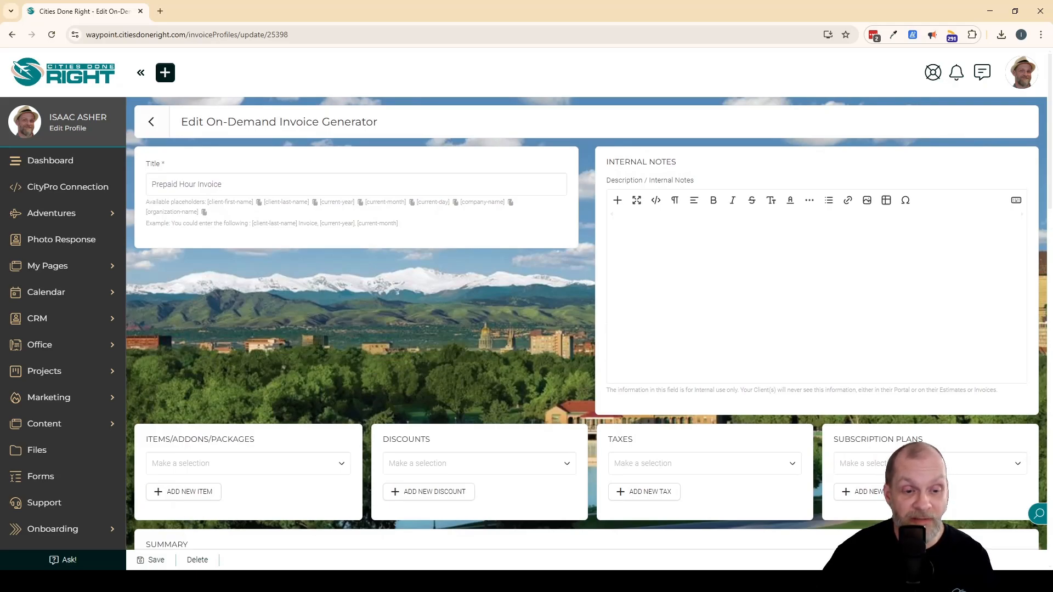
pyautogui.click(155, 559)
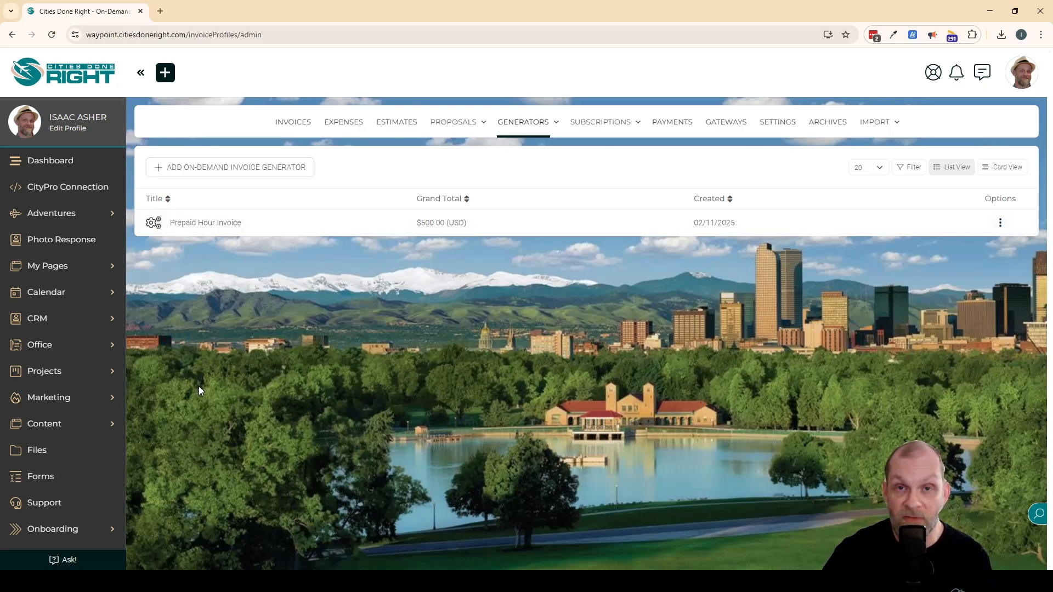
pyautogui.scroll(-3, 68, 493)
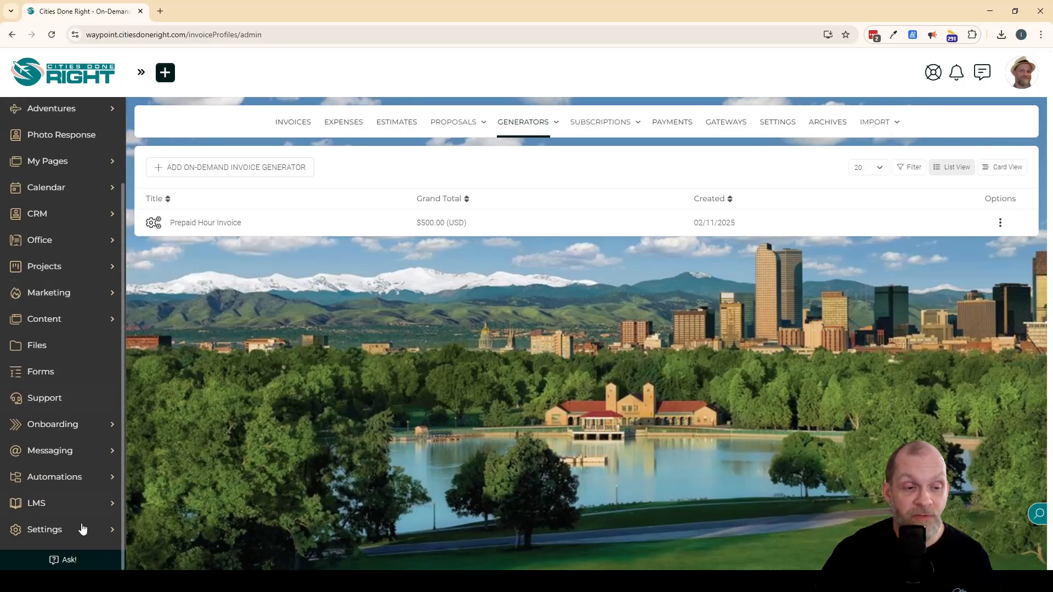
# Open the New Client Intake Flow from the onboarding FLOWs for editing.
pyautogui.click(62, 425)
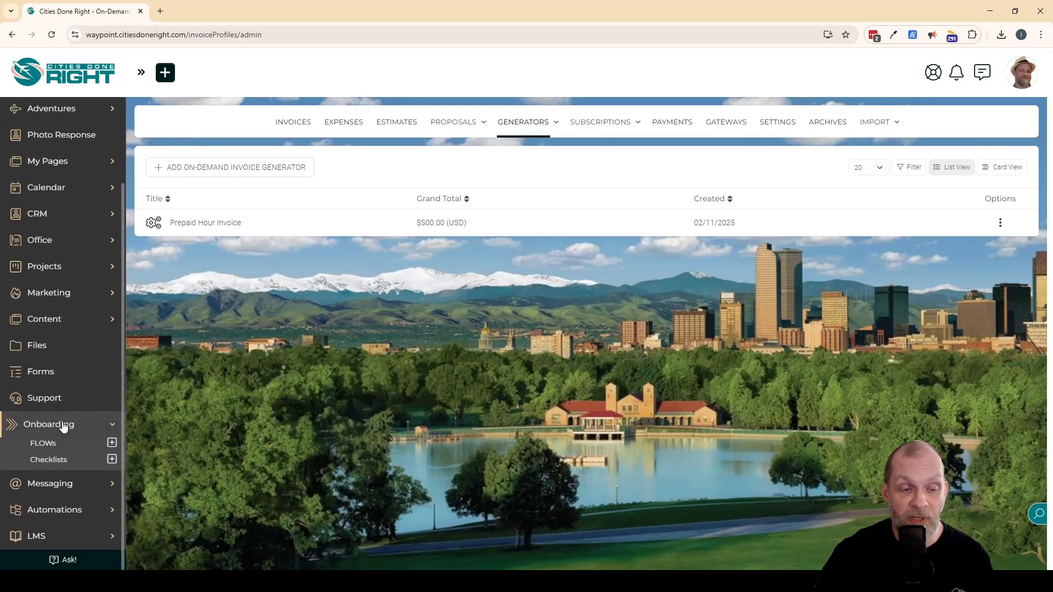
pyautogui.click(43, 442)
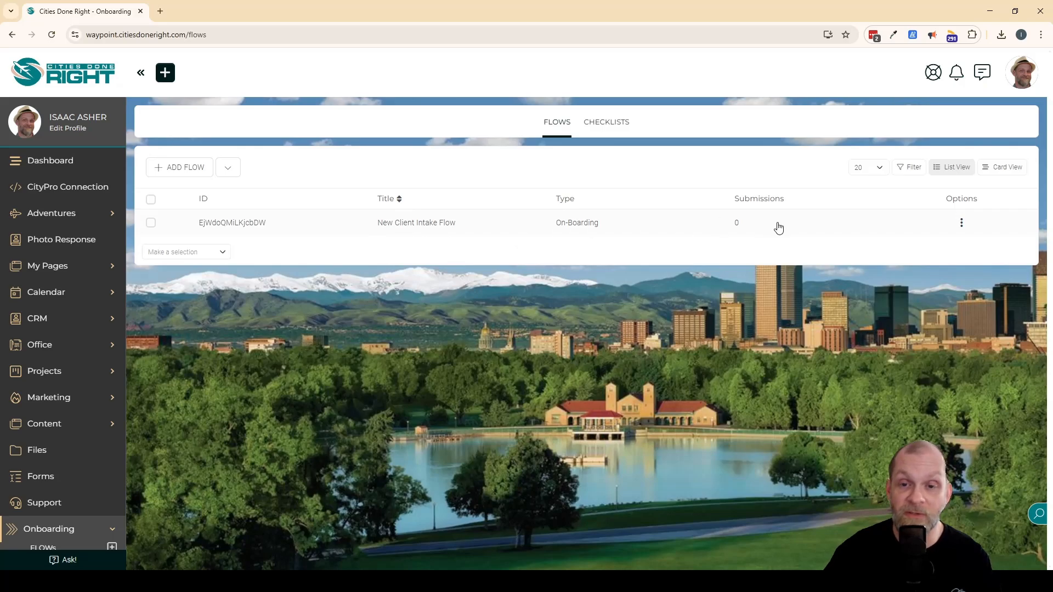
pyautogui.click(962, 223)
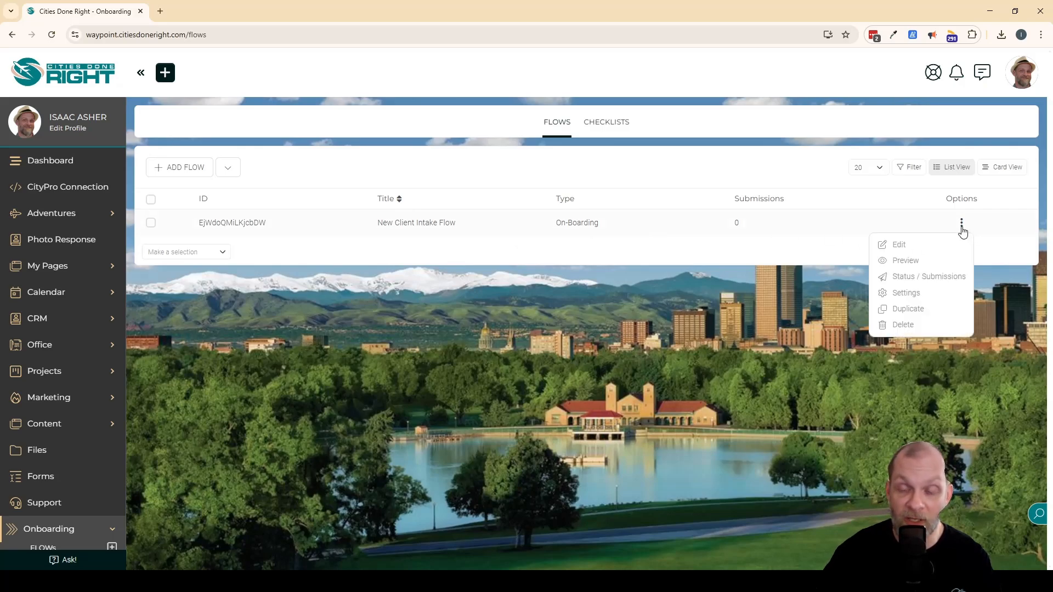
pyautogui.click(898, 245)
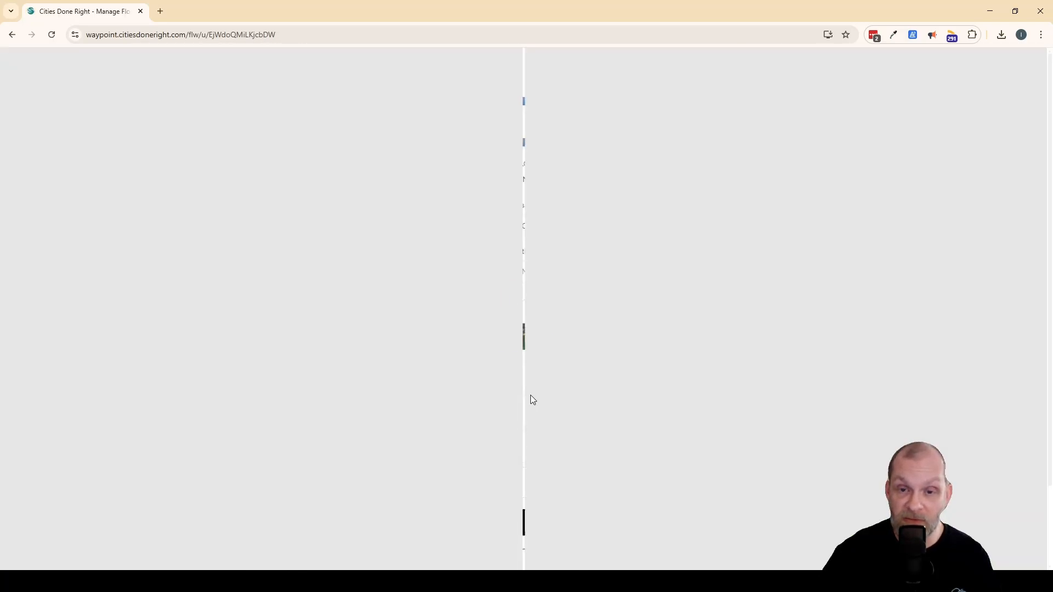
# Examine the Portal Info step's details and automation options, and the automations triggered when the whole FLOW is completed.
pyautogui.scroll(-2, 530, 399)
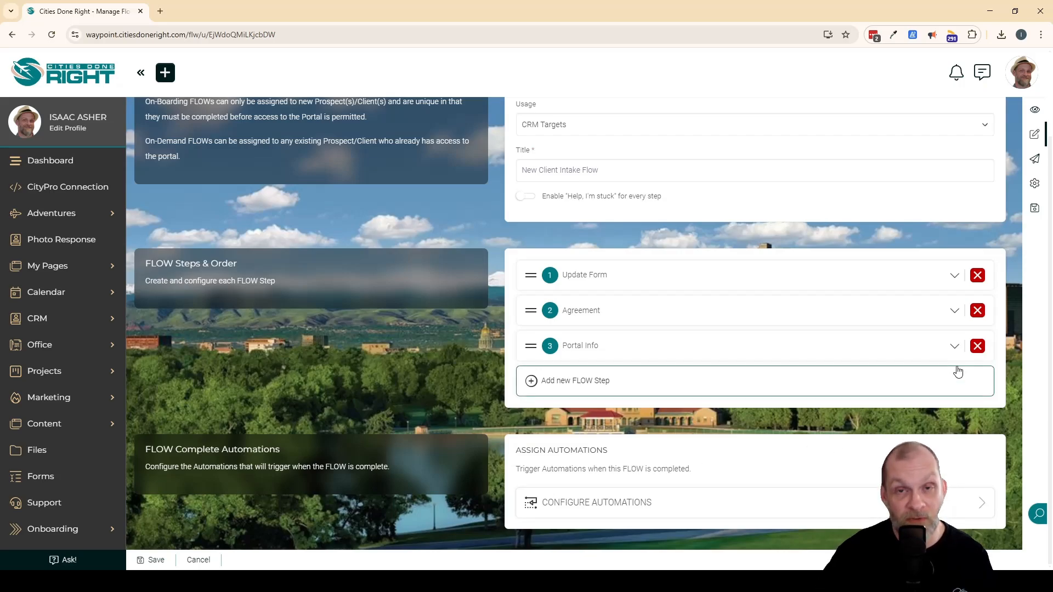
pyautogui.click(955, 346)
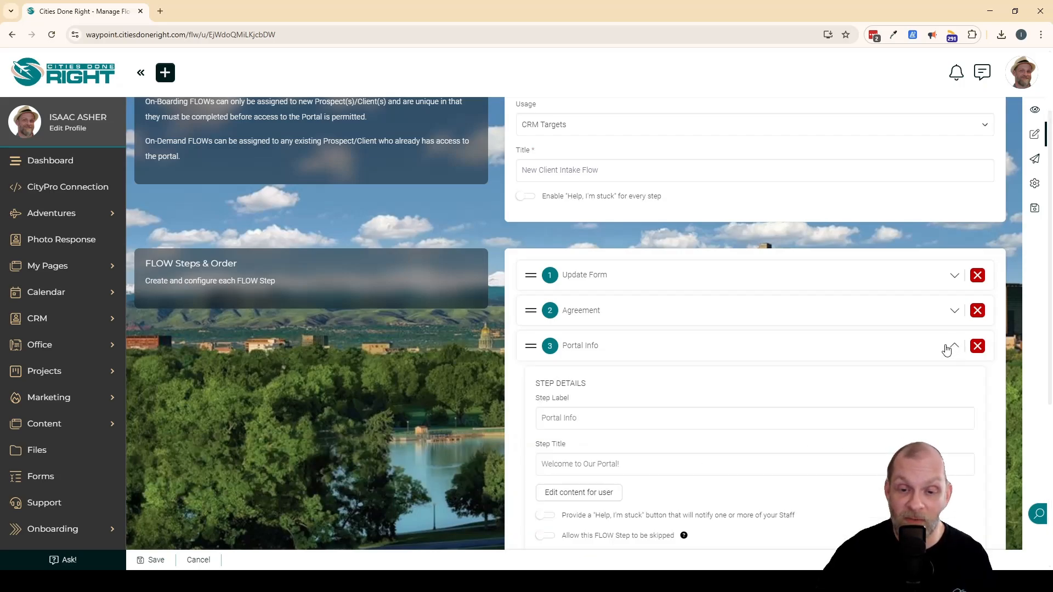
pyautogui.scroll(-3, 832, 254)
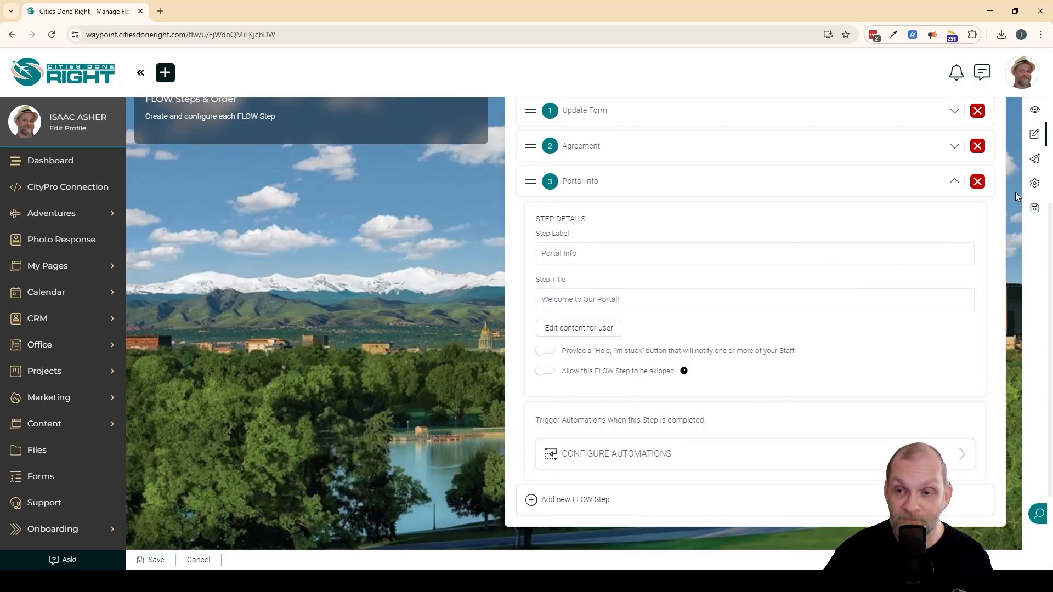
pyautogui.click(953, 182)
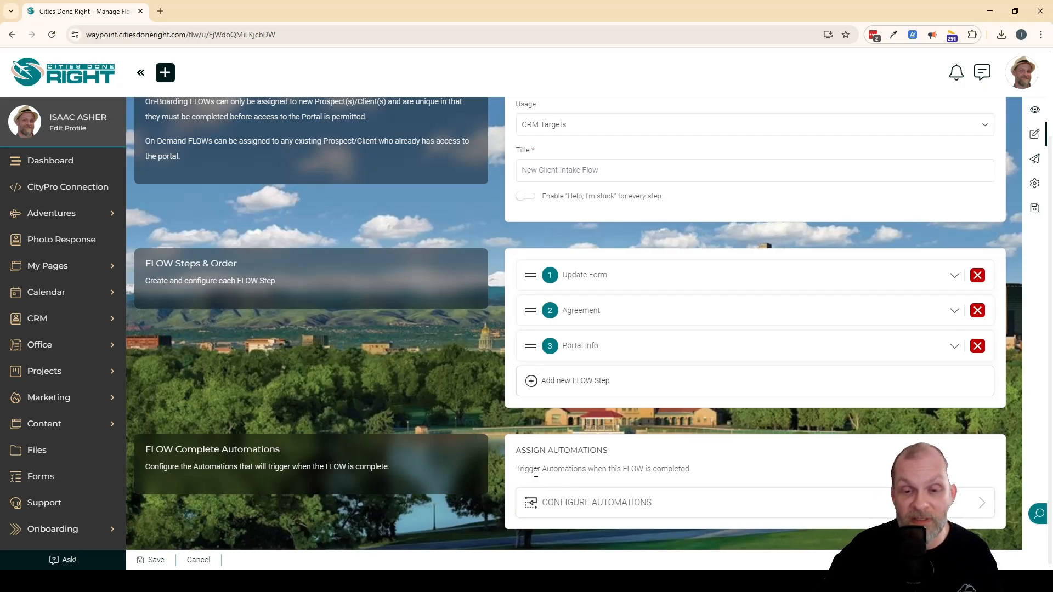
pyautogui.moveTo(517, 468); pyautogui.dragTo(693, 467)
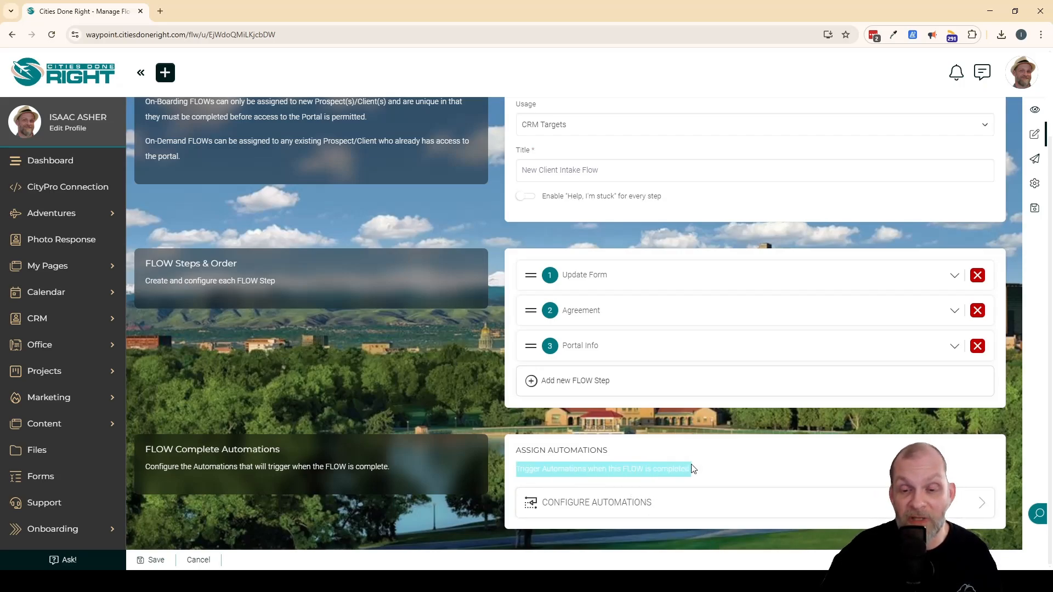
pyautogui.click(718, 472)
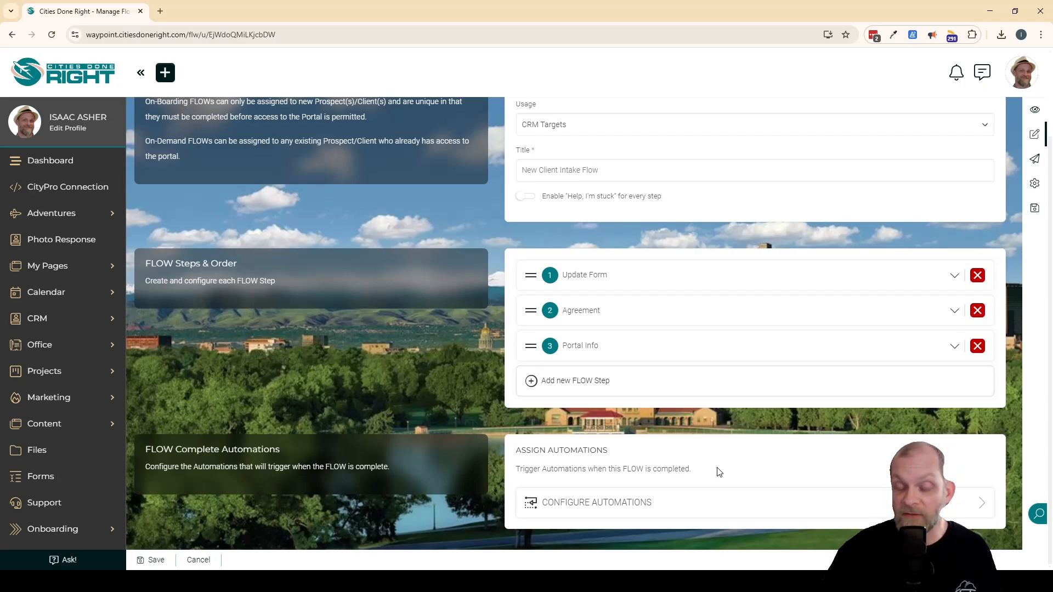
pyautogui.moveTo(719, 472); pyautogui.dragTo(502, 477)
pyautogui.click(668, 468)
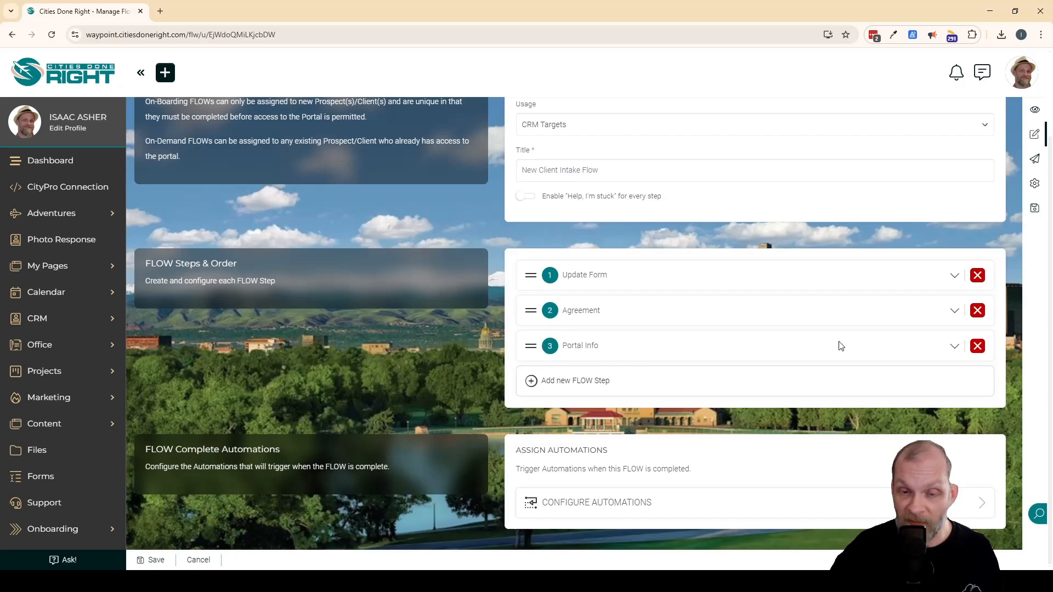
# Add an On-Demand Invoice Generator automation to the completion of the Portal Info step.
pyautogui.click(952, 347)
pyautogui.scroll(-5, 660, 393)
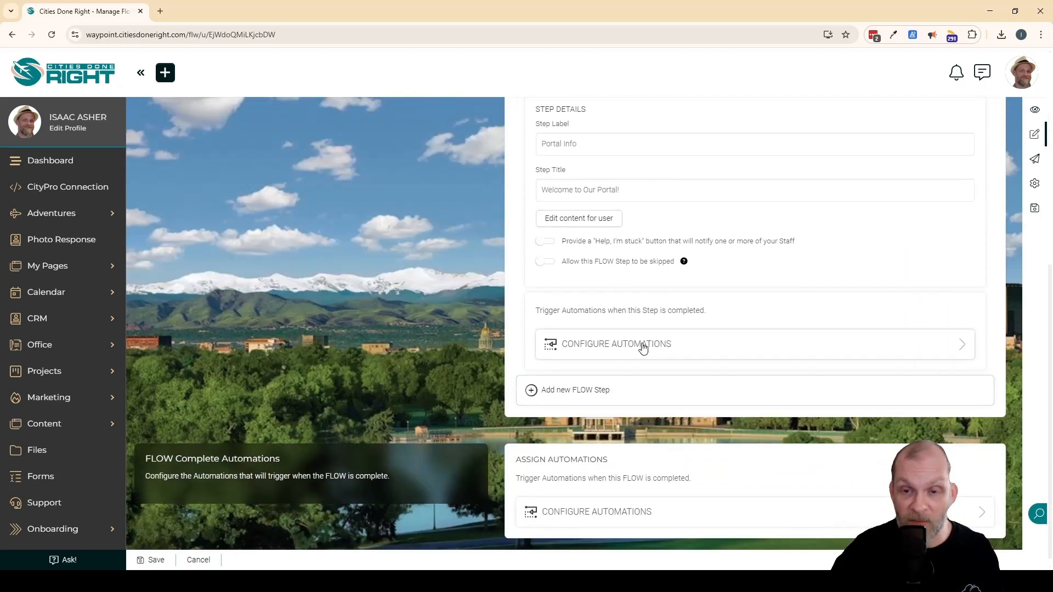
pyautogui.click(593, 344)
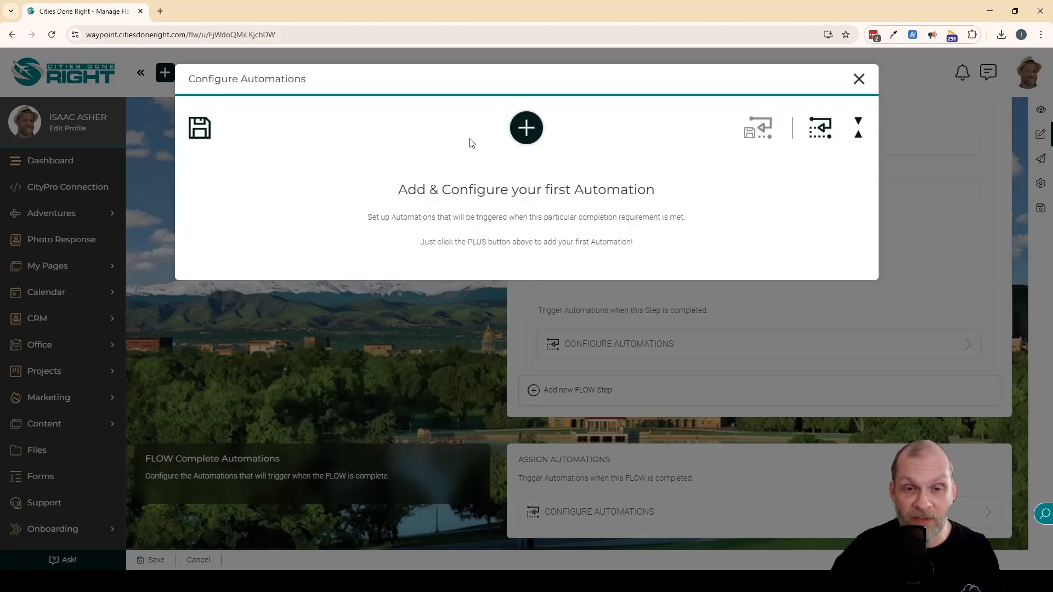
pyautogui.click(525, 128)
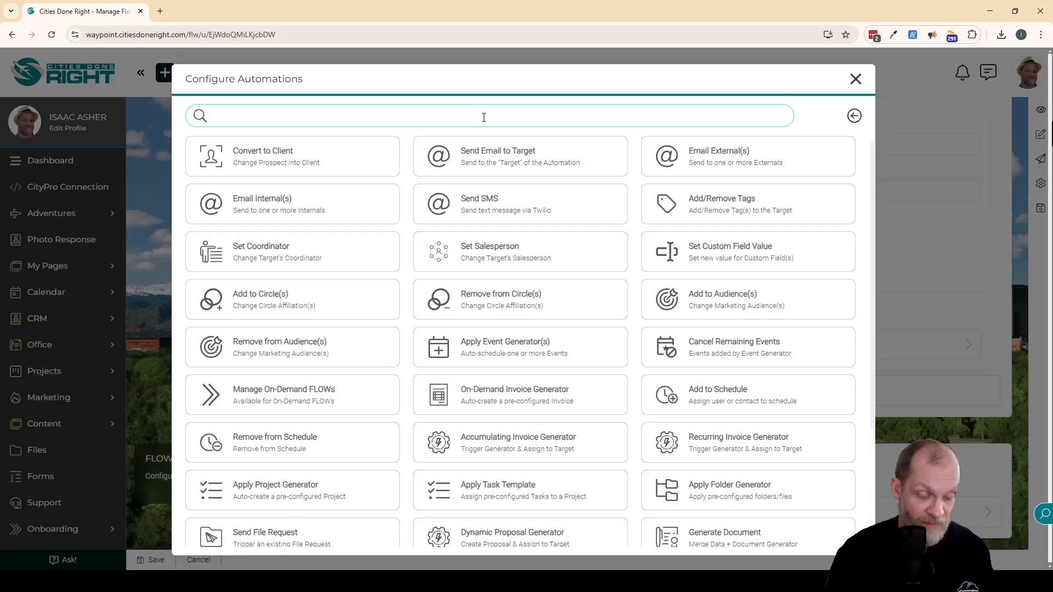
pyautogui.write('inv')
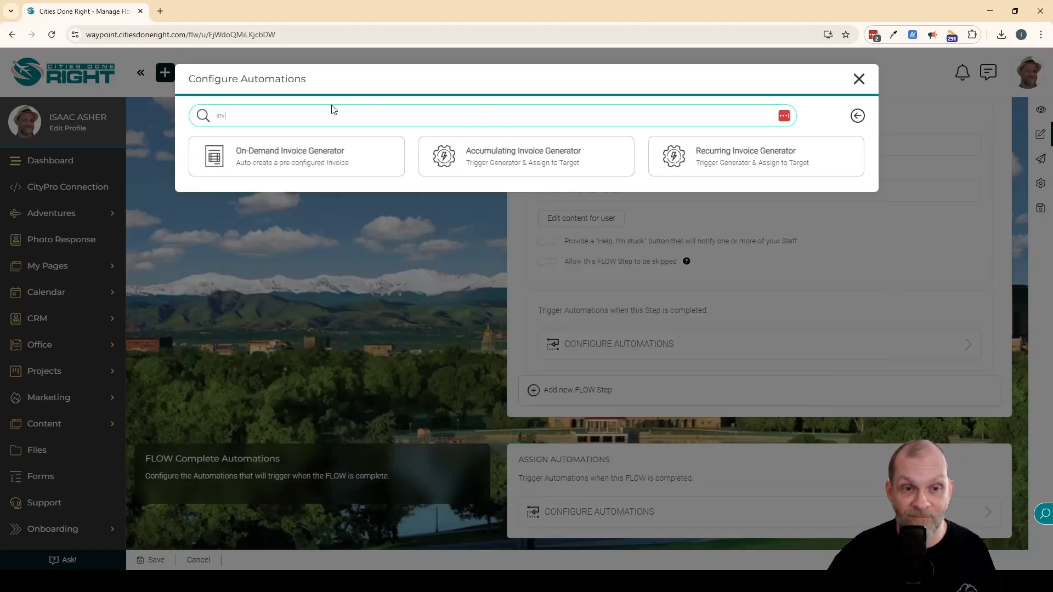
pyautogui.click(308, 170)
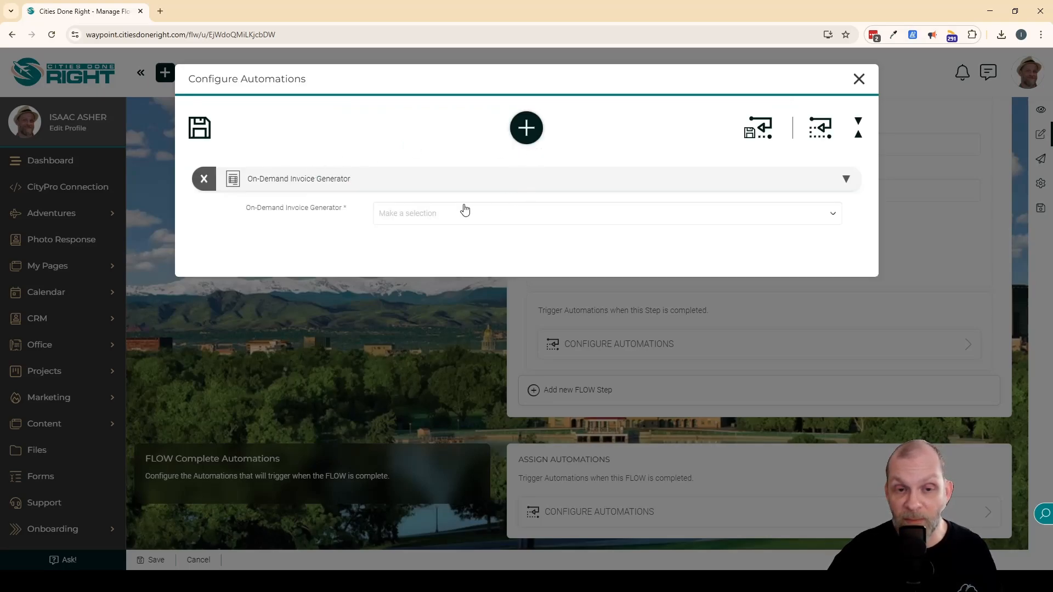
# Choose Prepaid Hour Invoice as the automation's generator, save the automations and collapse the Portal Info step.
pyautogui.click(446, 214)
pyautogui.click(444, 253)
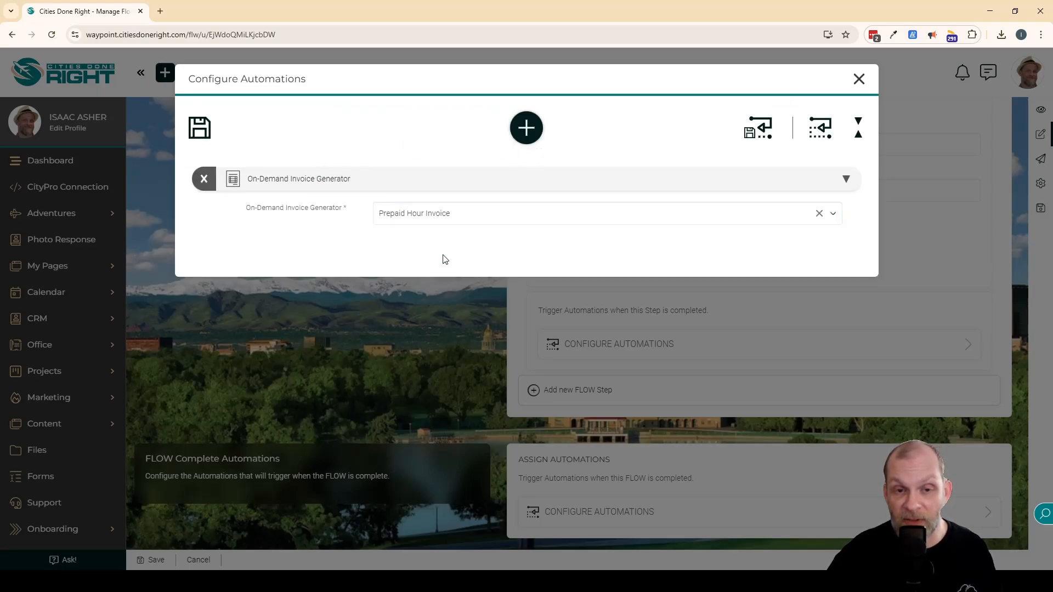
pyautogui.click(208, 139)
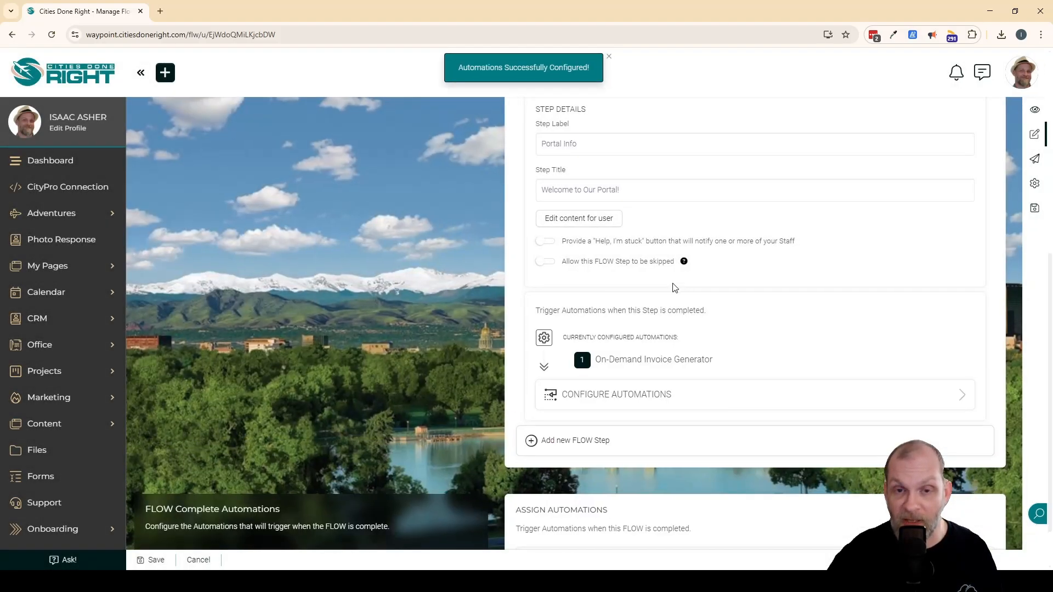
pyautogui.scroll(3, 685, 280)
pyautogui.click(955, 187)
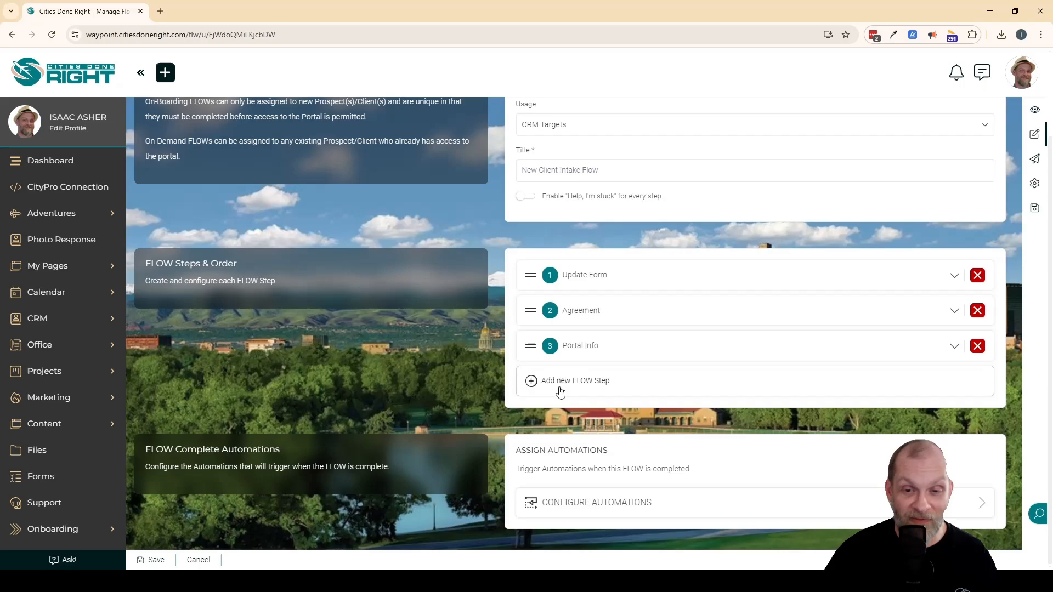
# Add a Content / Embed step to the FLOW and set both its label and title to "Thank you!".
pyautogui.click(595, 384)
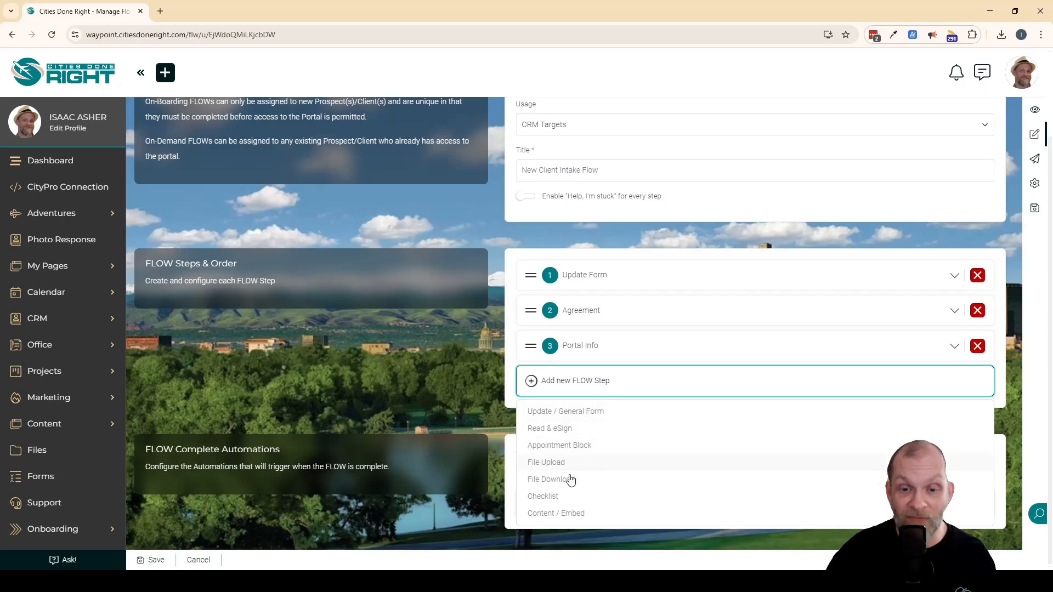
pyautogui.click(559, 514)
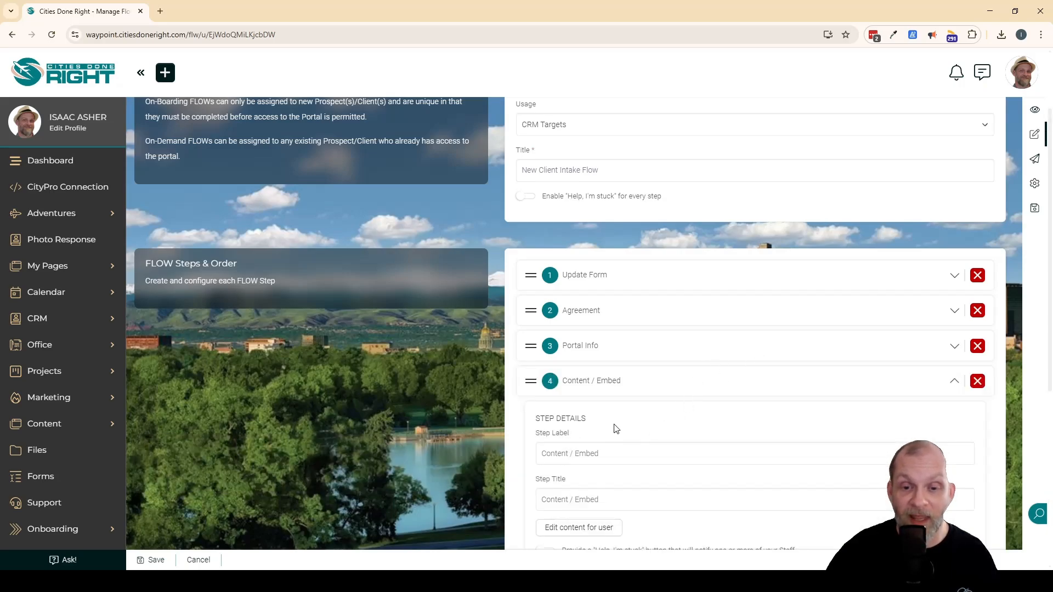
pyautogui.scroll(-2, 616, 428)
pyautogui.click(658, 344)
pyautogui.tripleClick(658, 344)
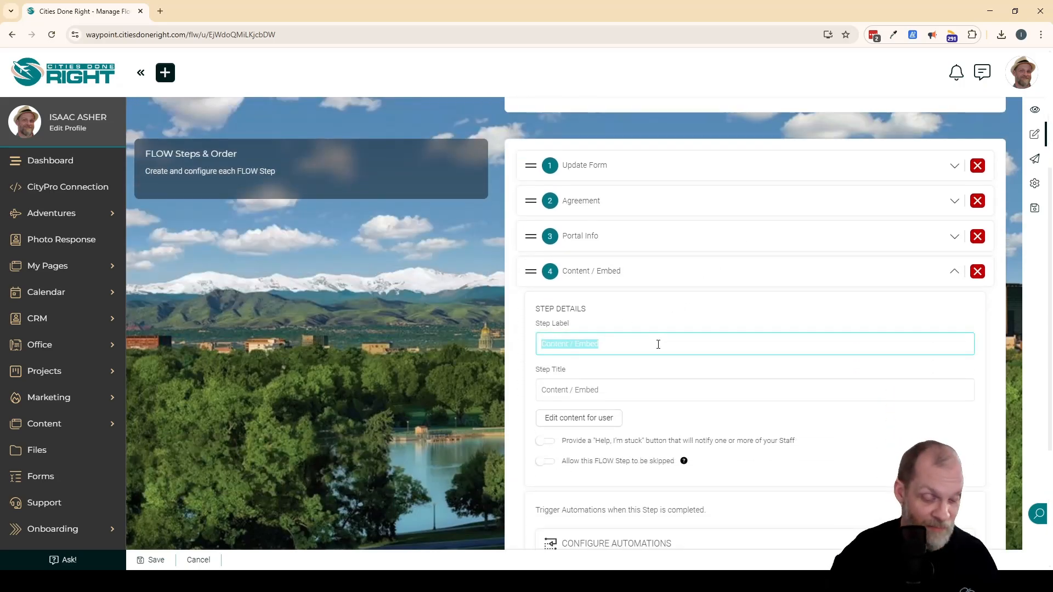
pyautogui.write('Thank you!')
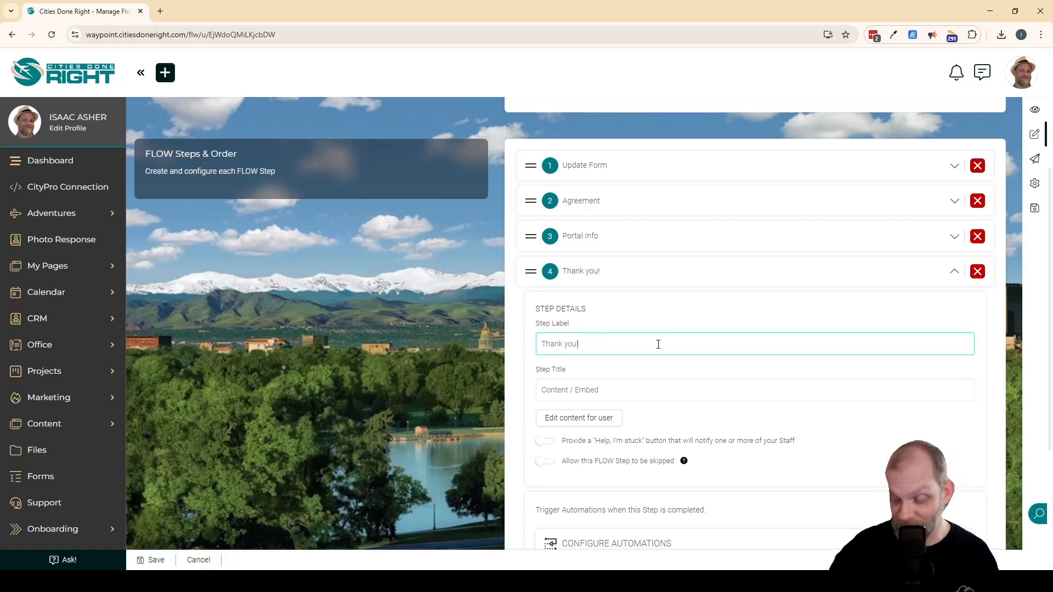
pyautogui.tripleClick(641, 382)
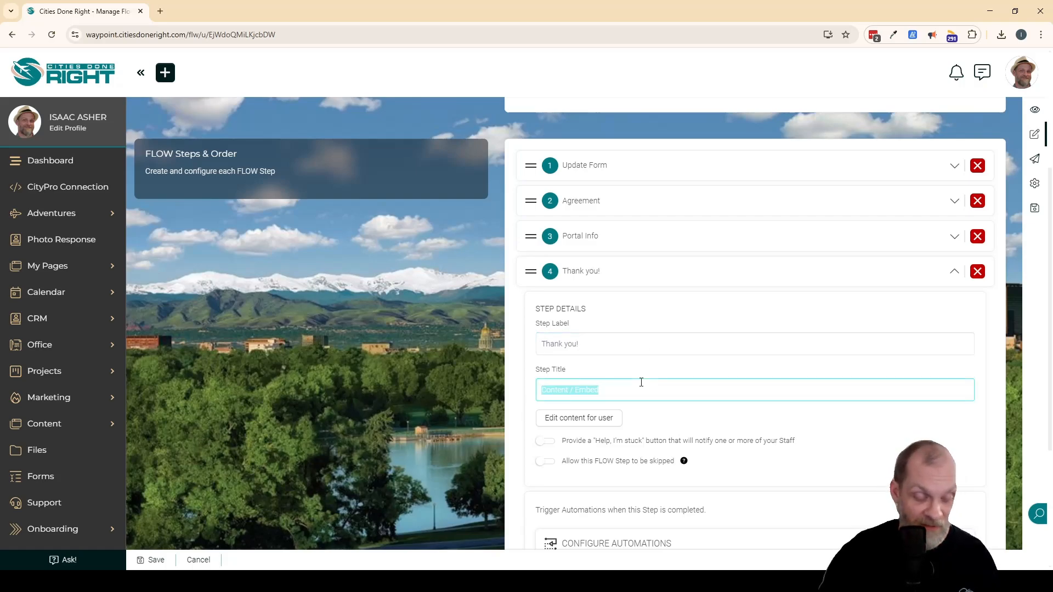
pyautogui.write('Than')
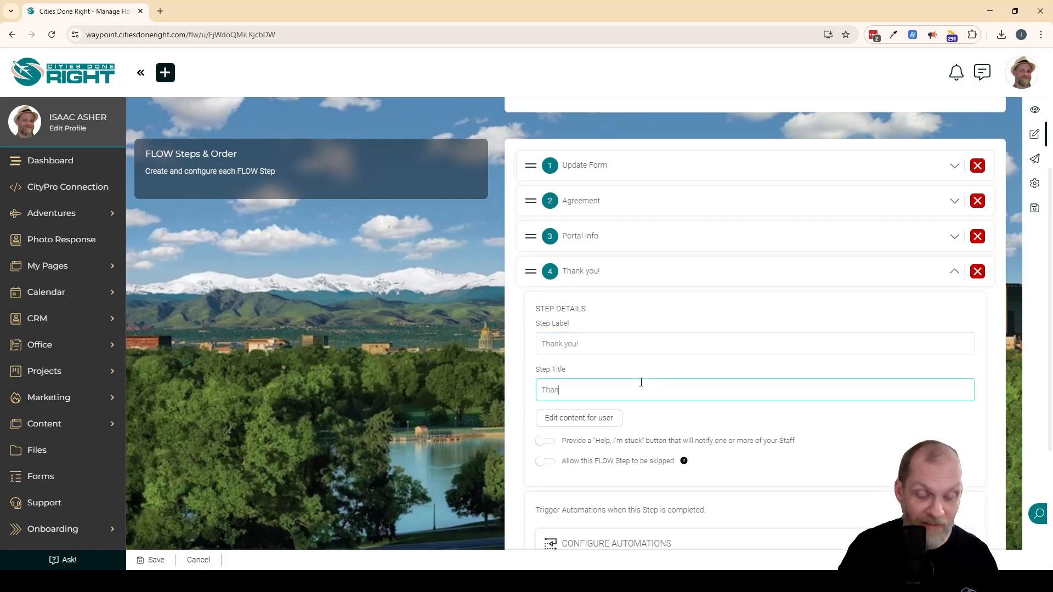
pyautogui.write('k you!')
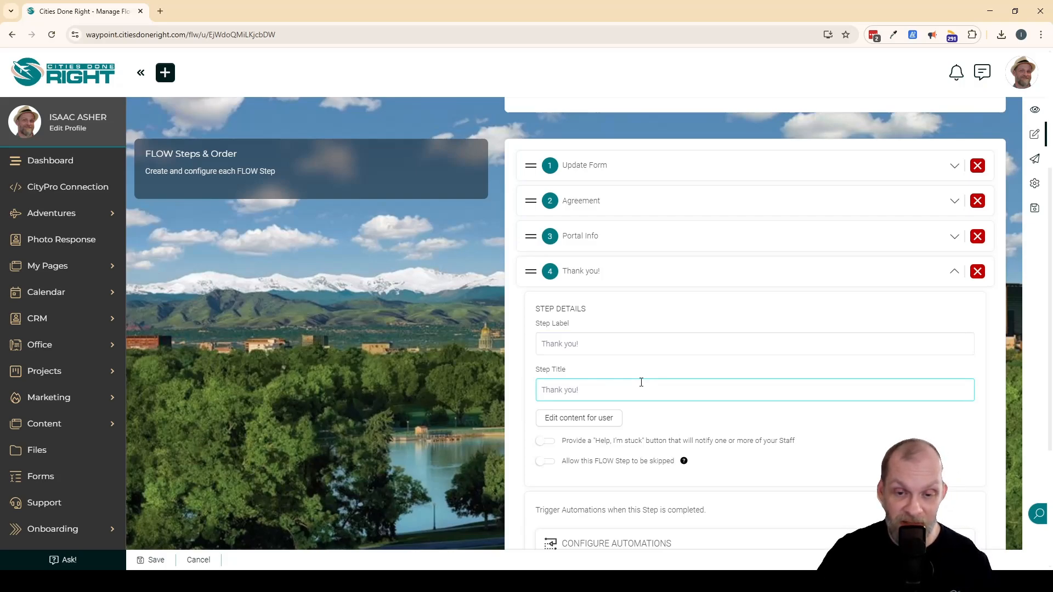
# Enter "Thank you!" in the new step's user content and format it as Heading 1.
pyautogui.click(591, 421)
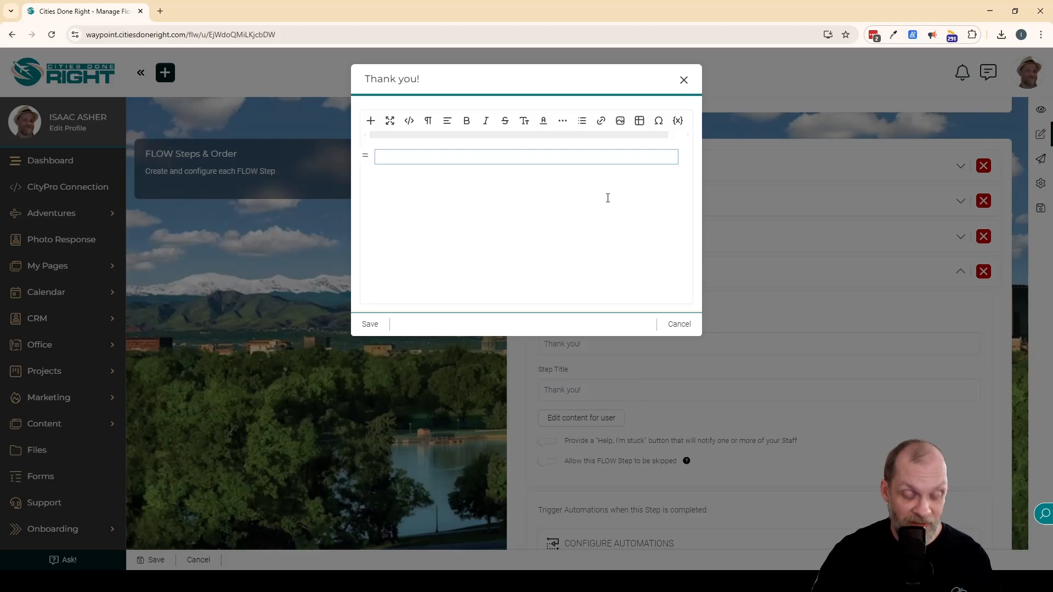
pyautogui.write('Thank you!')
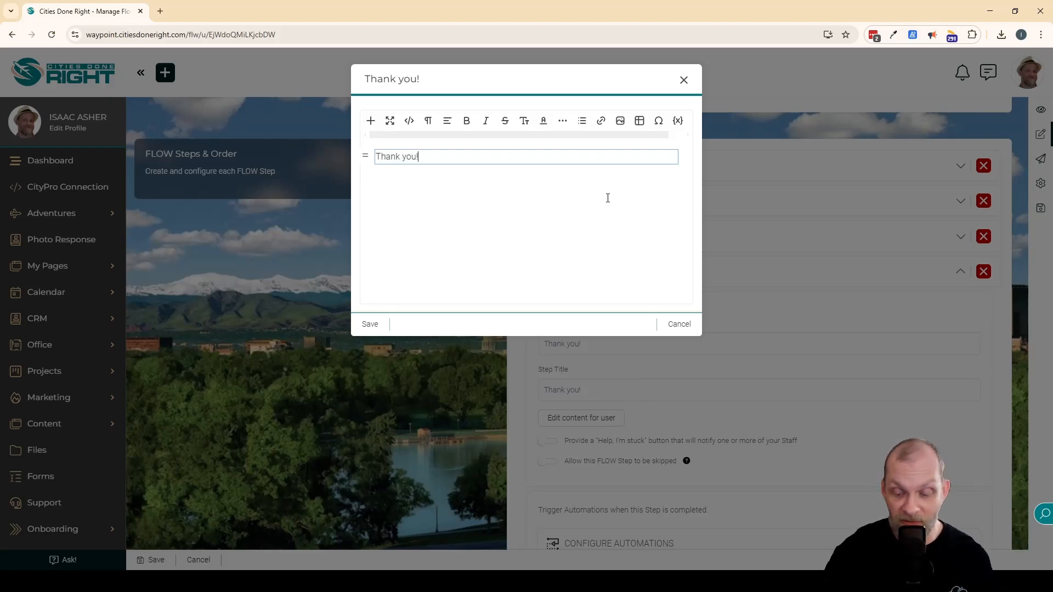
pyautogui.hotkey('ctrl', 'a')
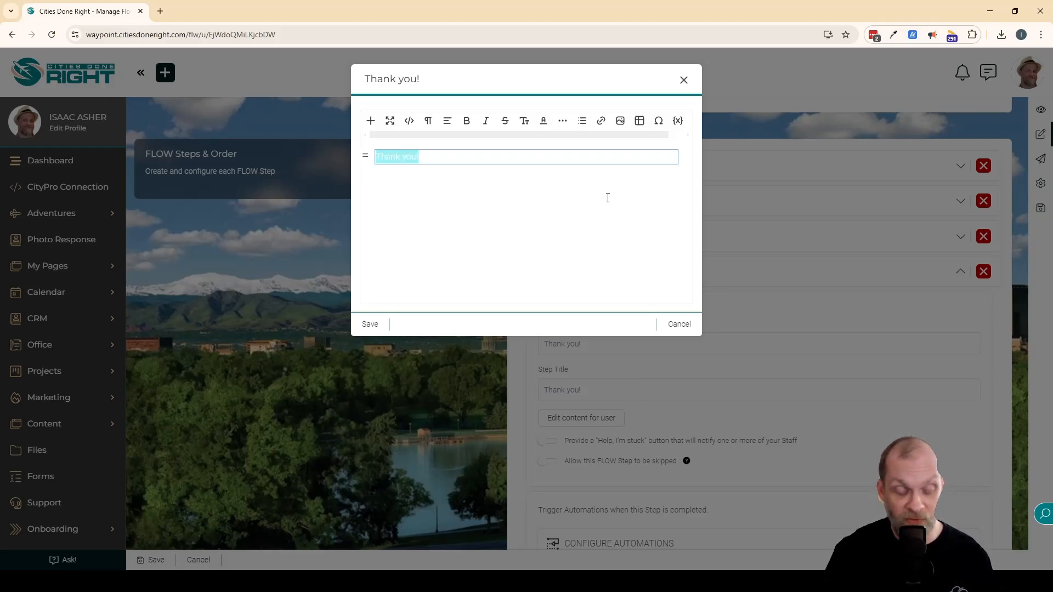
pyautogui.hotkey('ctrl', 'alt', '1')
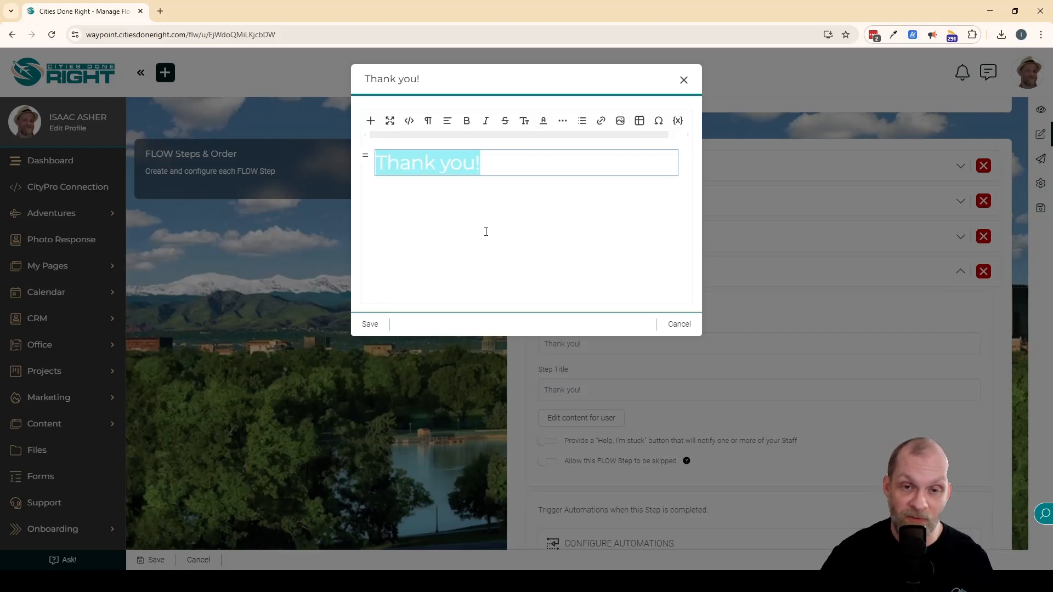
# Below the heading, add a normal text paragraph reading "Thank you for taking the time to complete this flow and submit your requirements.".
pyautogui.click(551, 169)
pyautogui.press('Return')
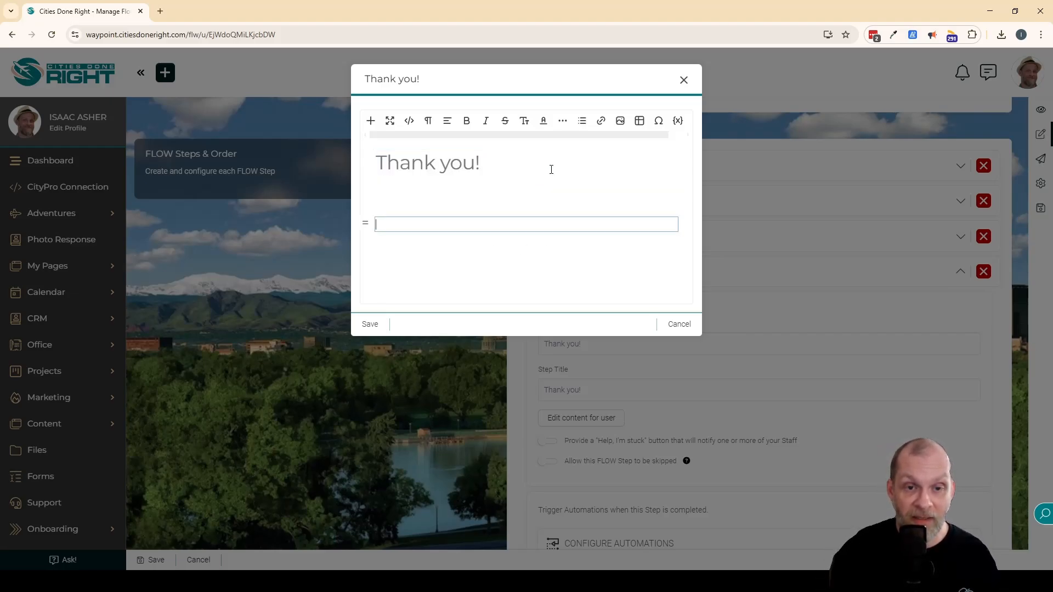
pyautogui.write('C')
pyautogui.press('BackSpace')
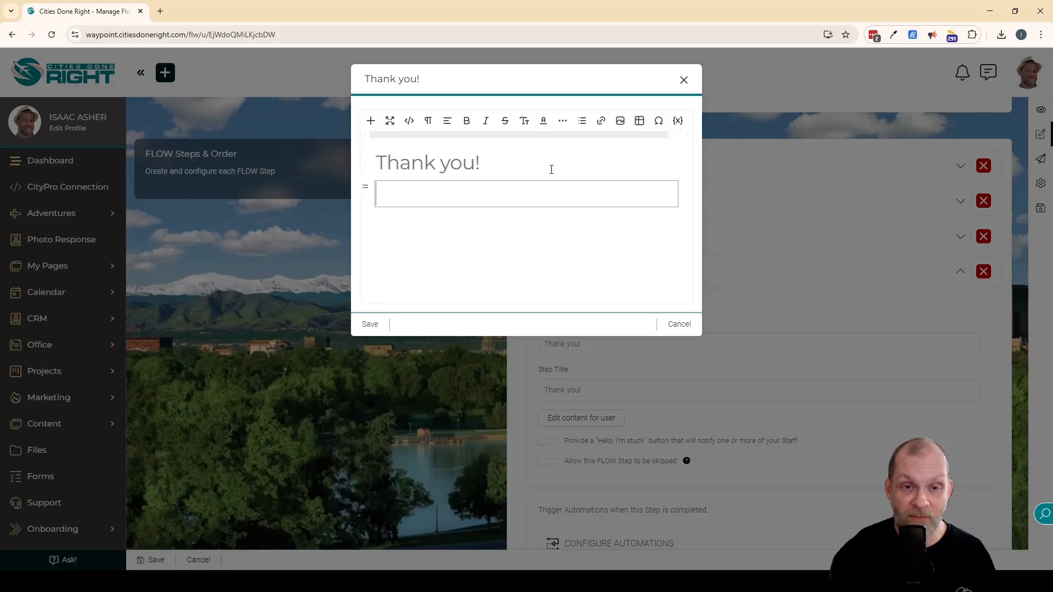
pyautogui.click(430, 123)
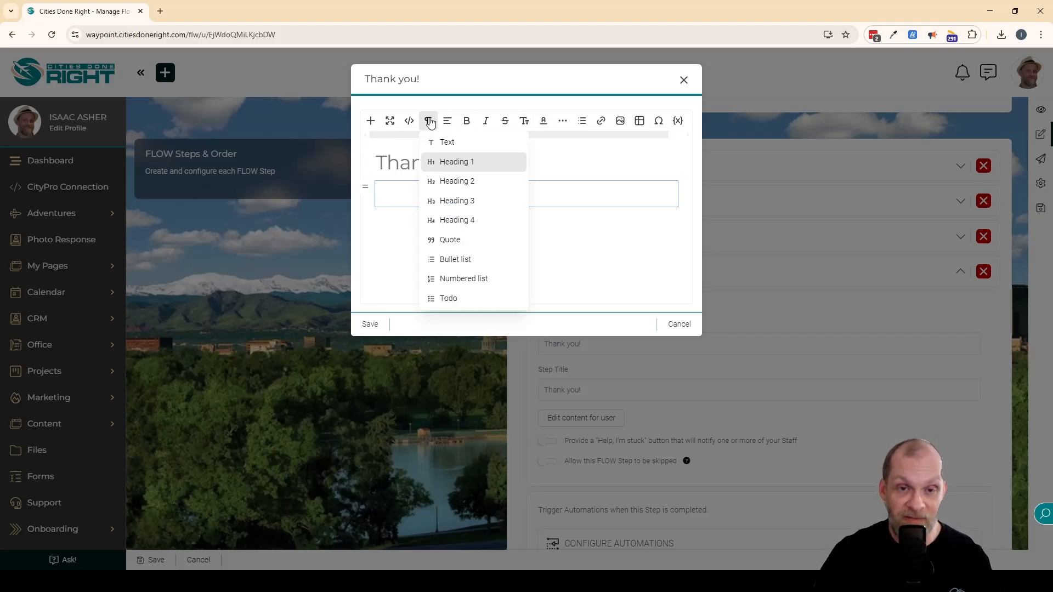
pyautogui.click(447, 142)
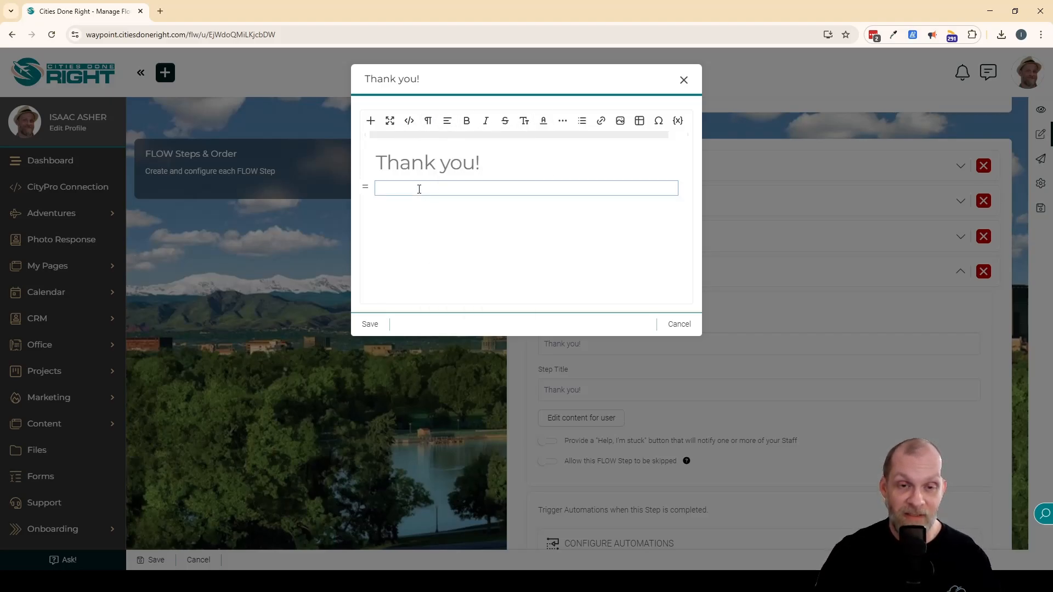
pyautogui.write('Thank you')
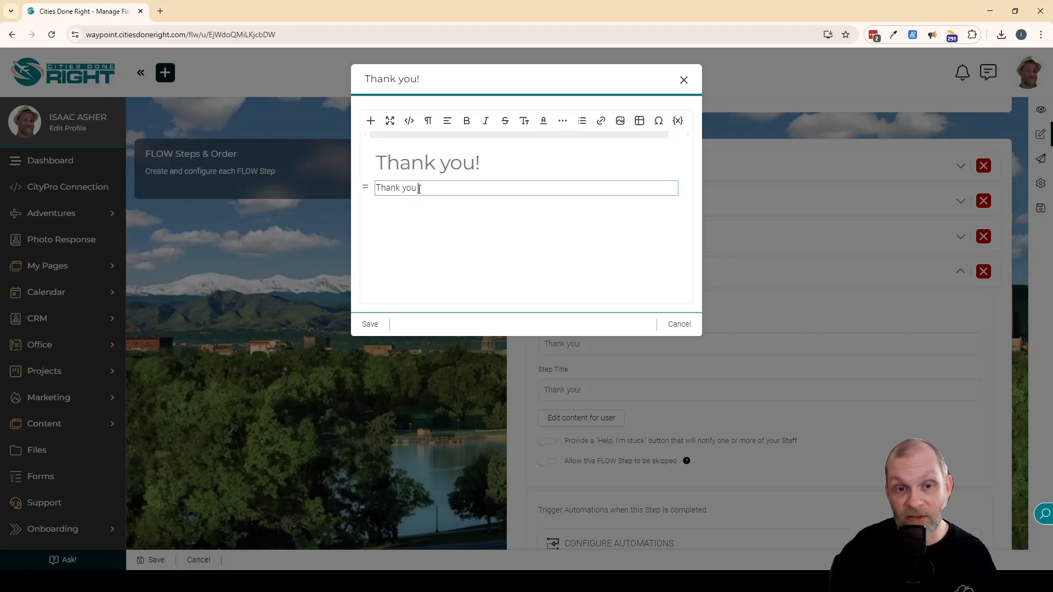
pyautogui.write(' for taking the time ')
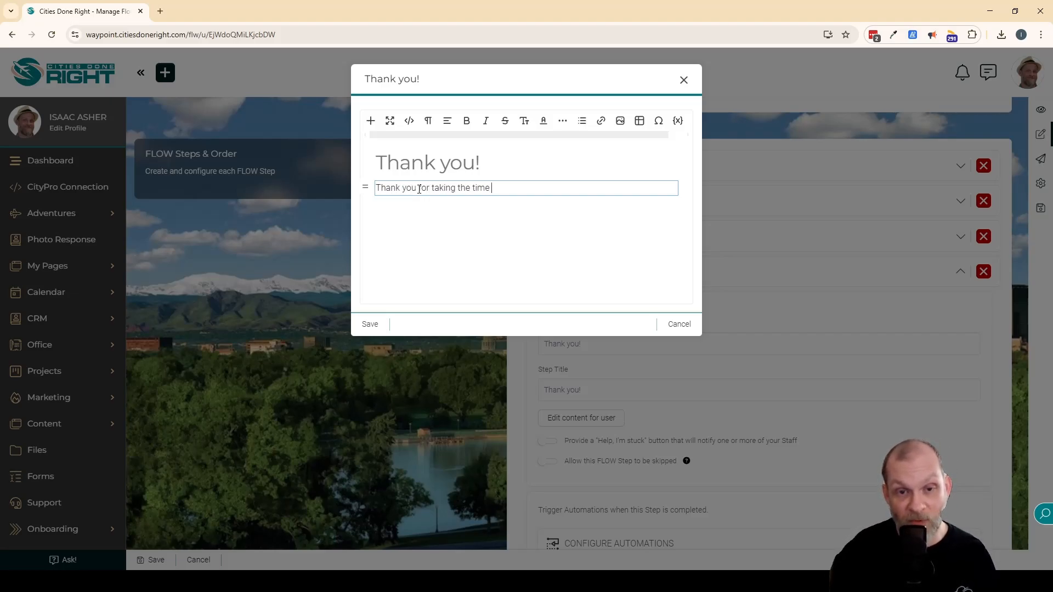
pyautogui.write('to complete this f')
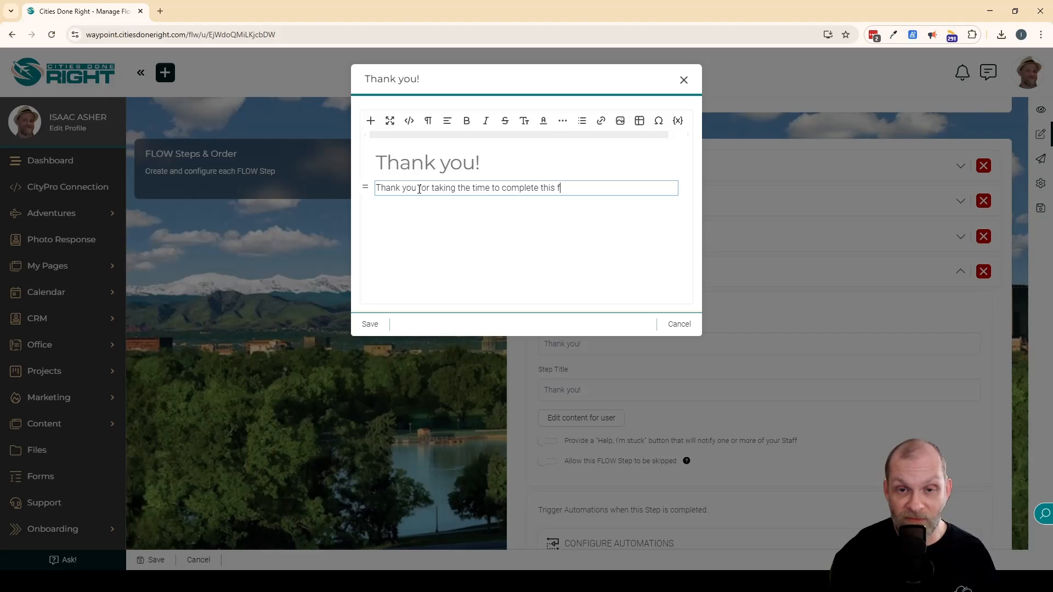
pyautogui.write('low and submit your')
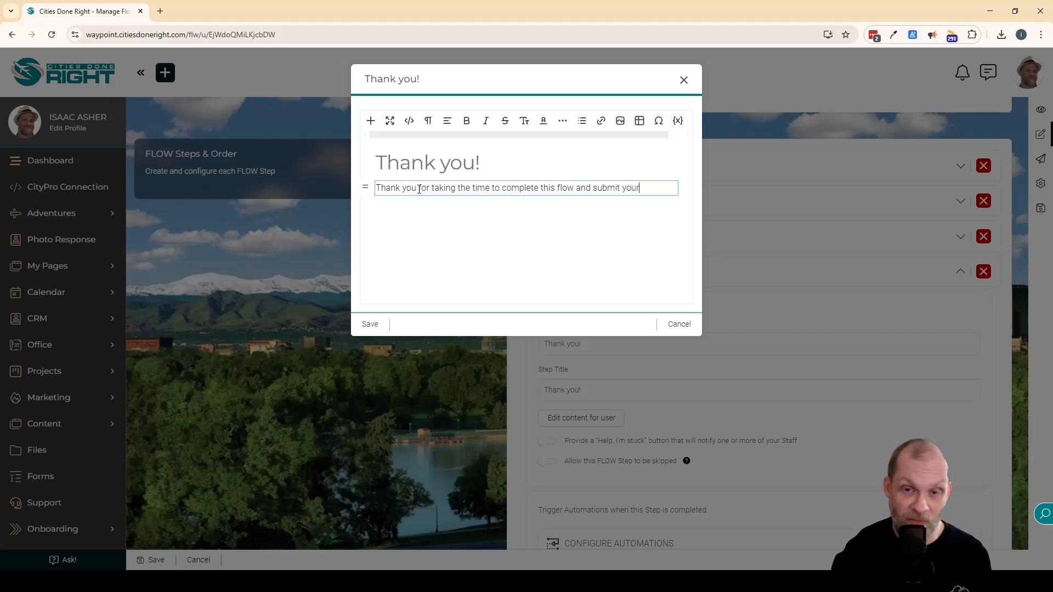
pyautogui.write(' requirements.')
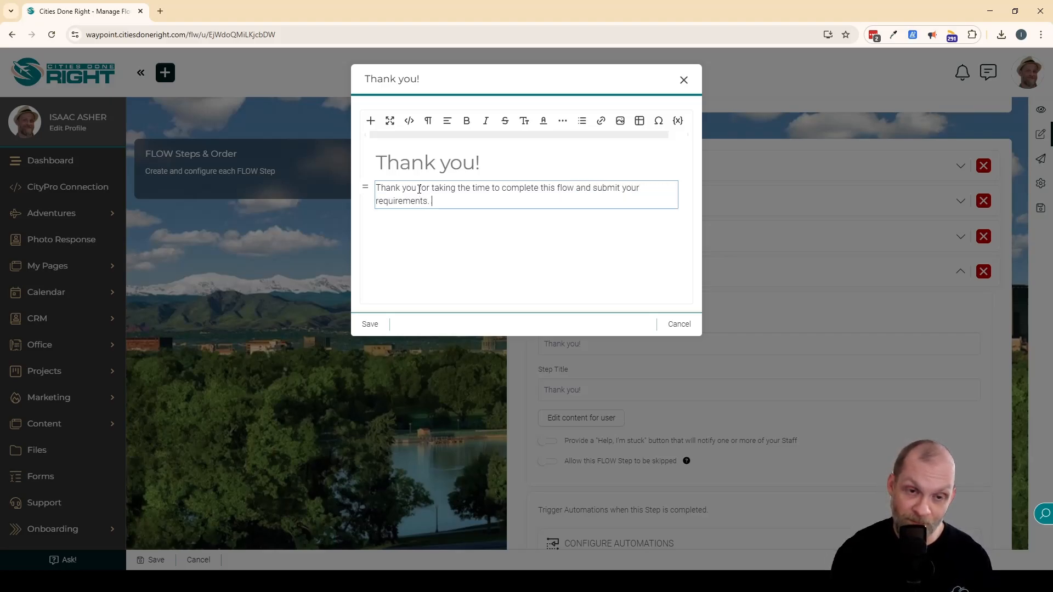
# Add a second paragraph: "You will now be directed to the invoices page where you can make your first payment to get started.".
pyautogui.press('Return')
pyautogui.write('You ')
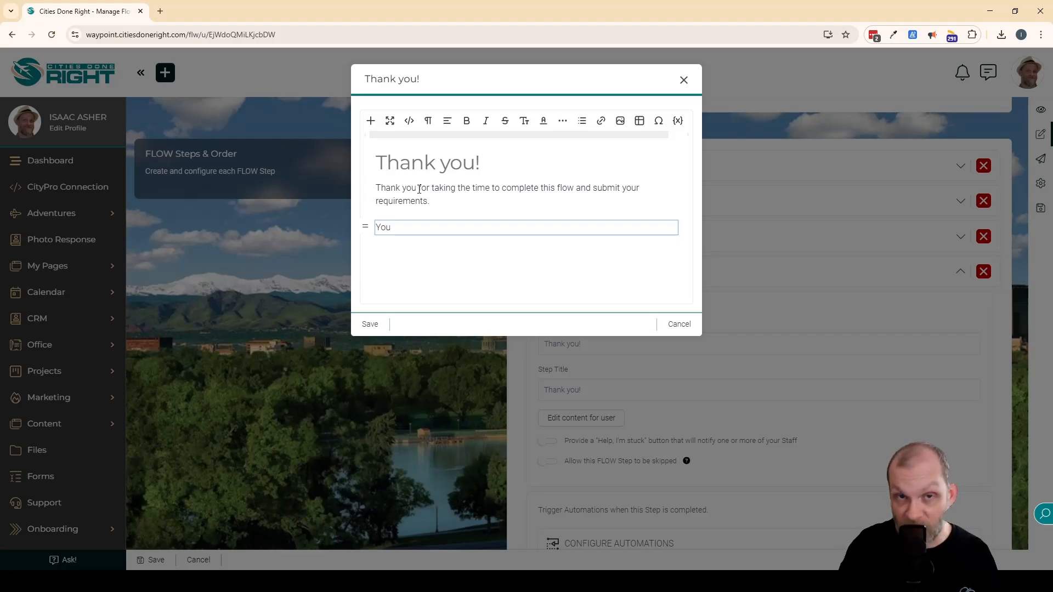
pyautogui.write('will now be ')
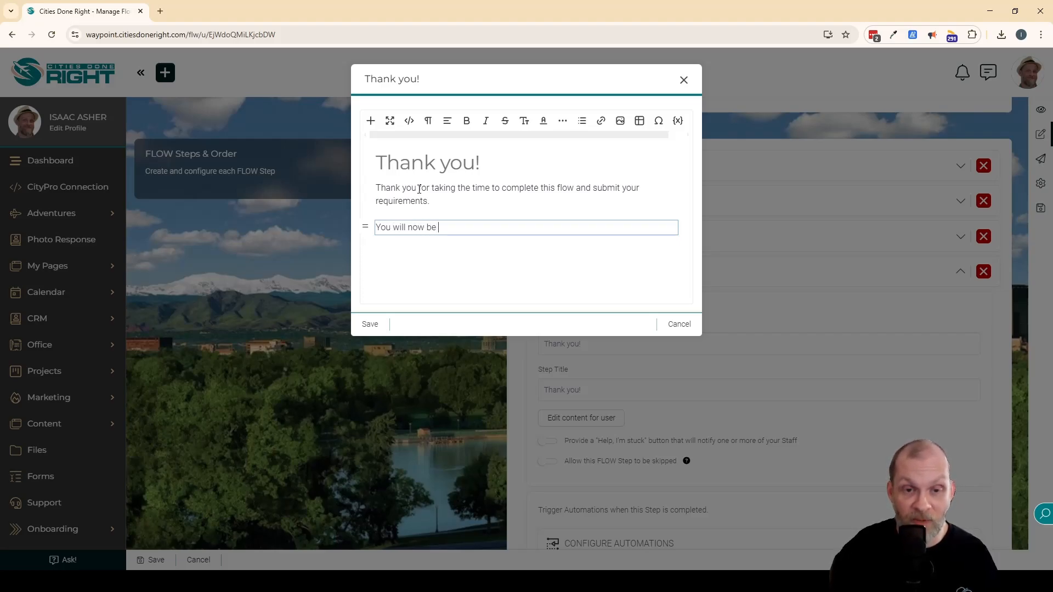
pyautogui.write('directed to the inv')
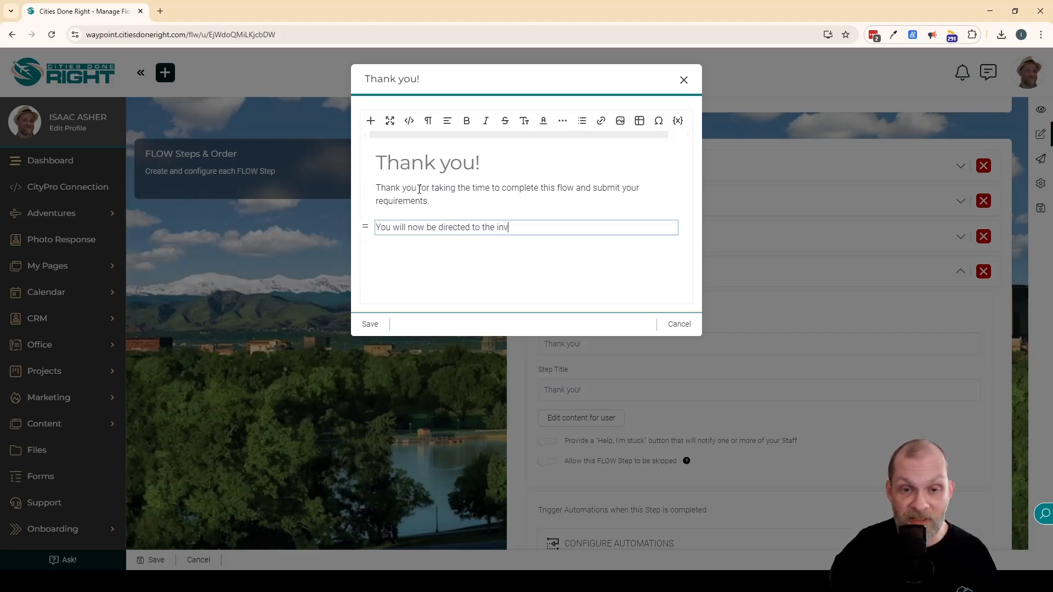
pyautogui.write('oices page where y')
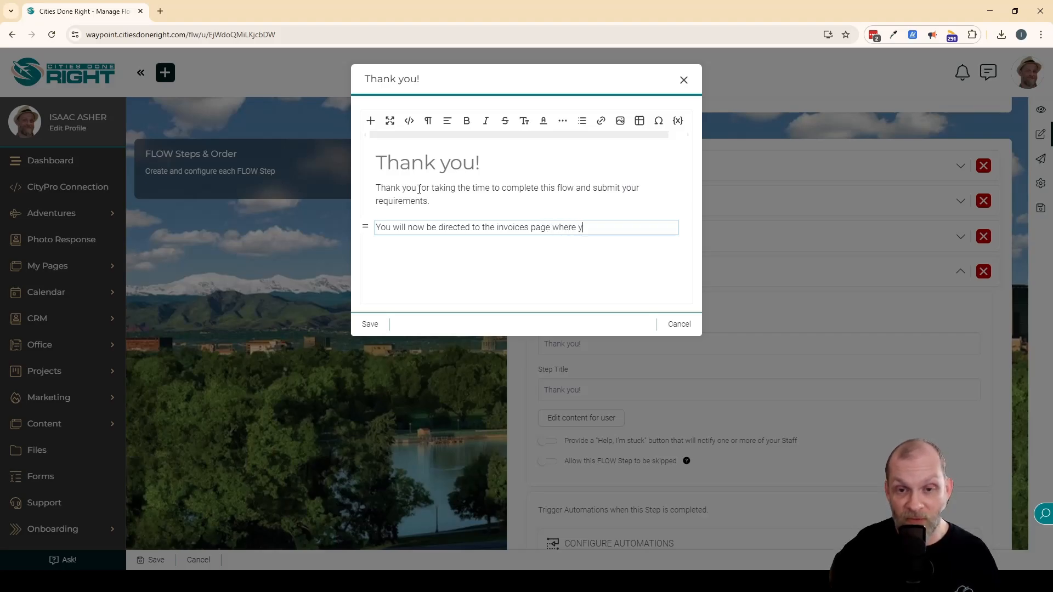
pyautogui.write('ou can make your fir')
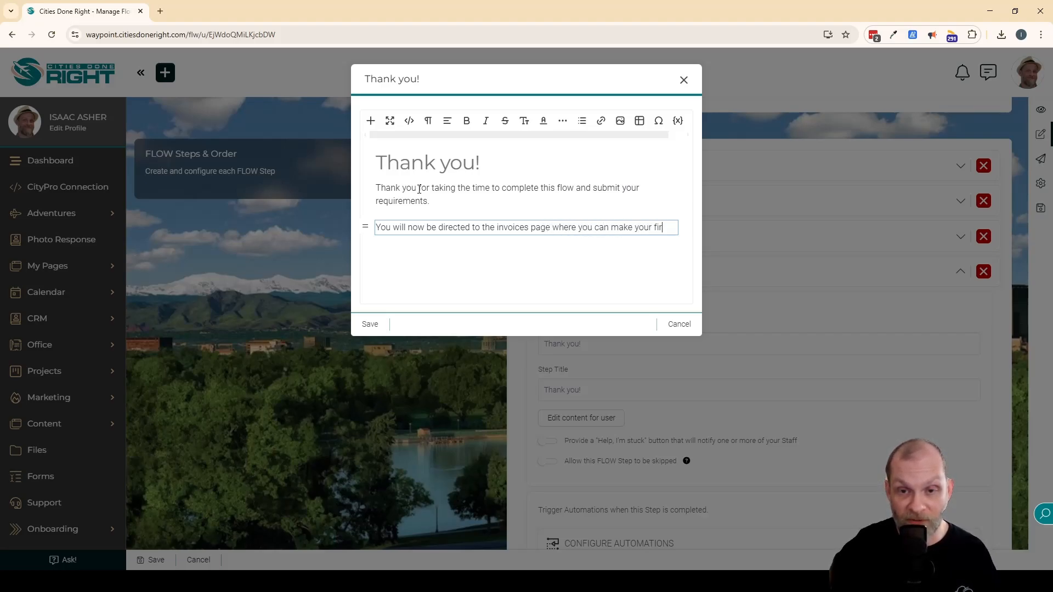
pyautogui.write('st payment to get ')
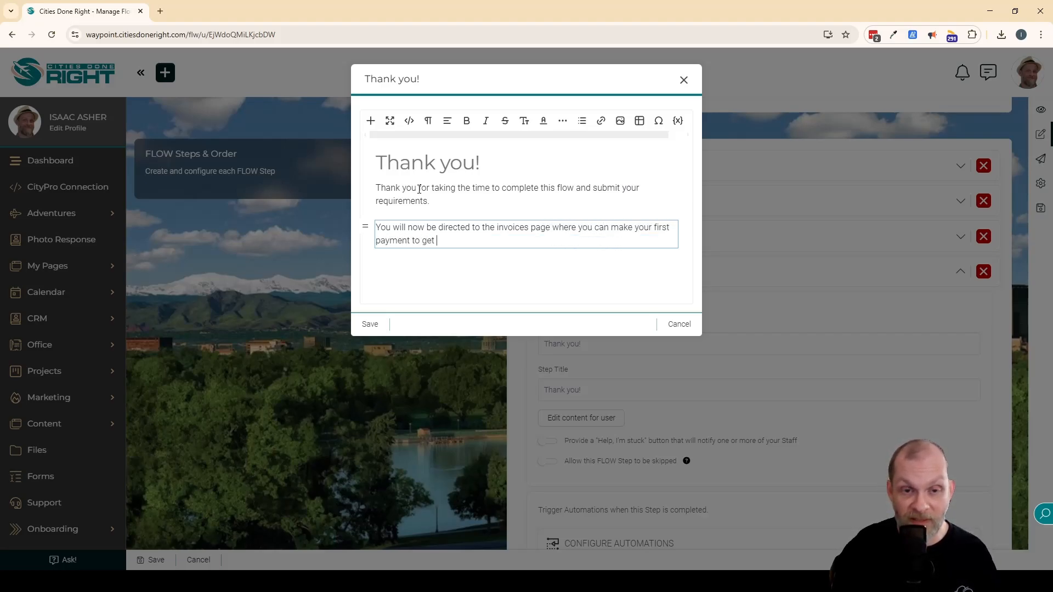
pyautogui.write('started.')
# Add the closing line "Talk to you soon!", save the user content and collapse the Thank you! step.
pyautogui.press('Return')
pyautogui.write('Talk ')
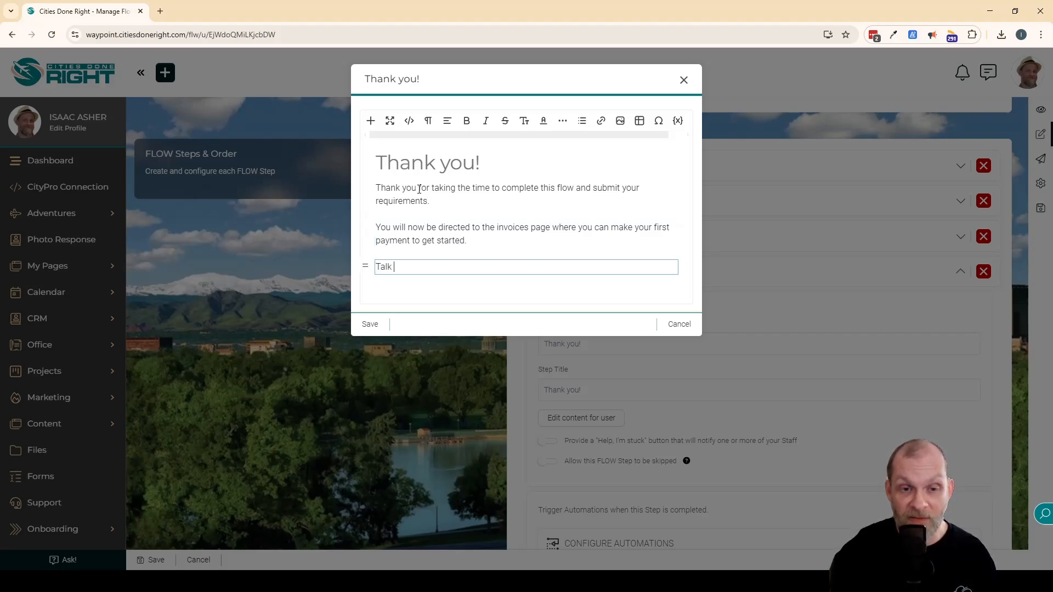
pyautogui.write('to you soon!')
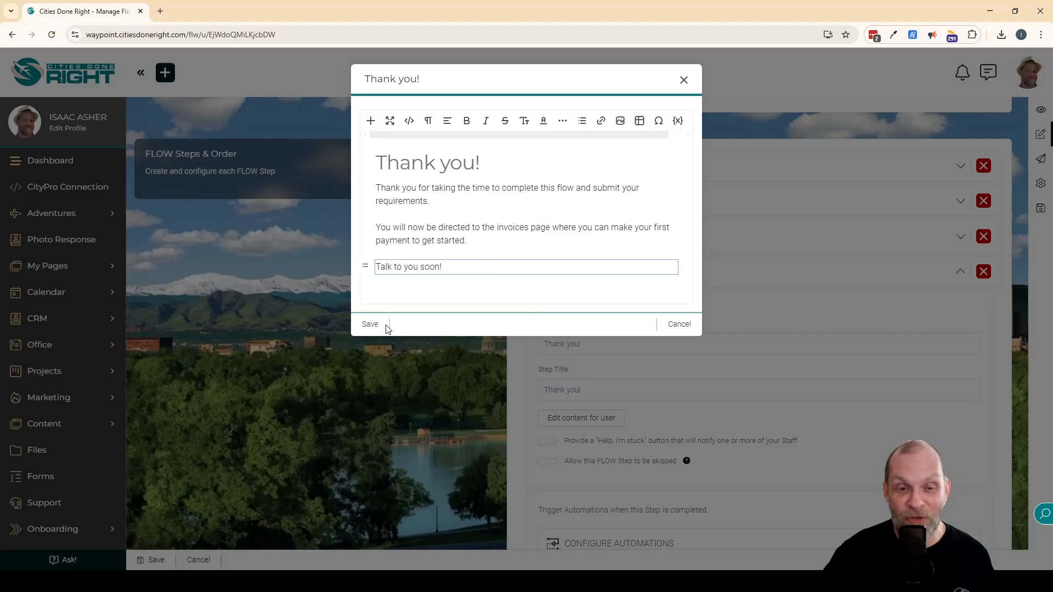
pyautogui.click(369, 324)
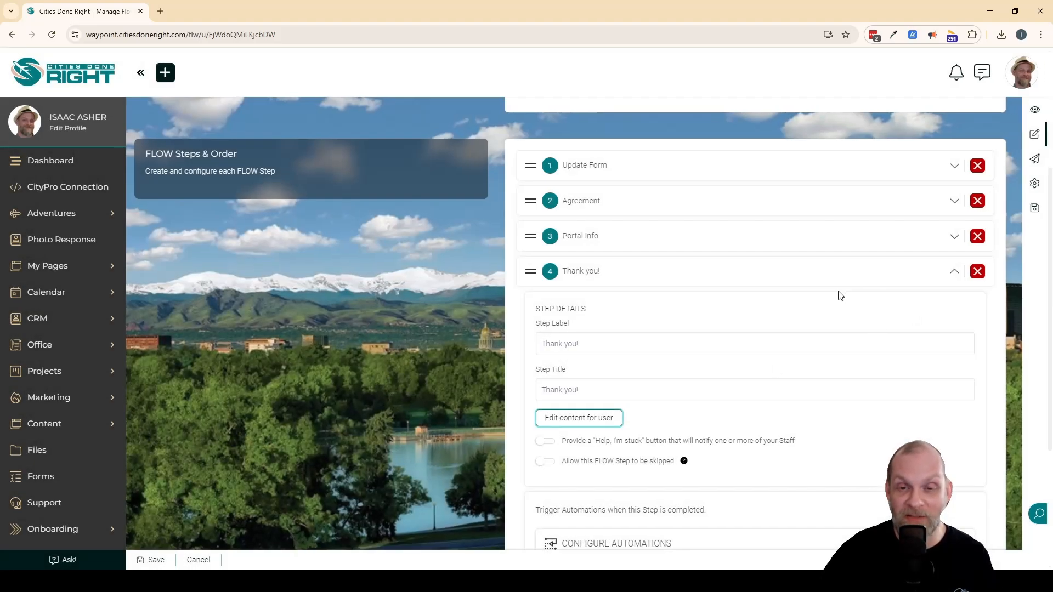
pyautogui.click(954, 272)
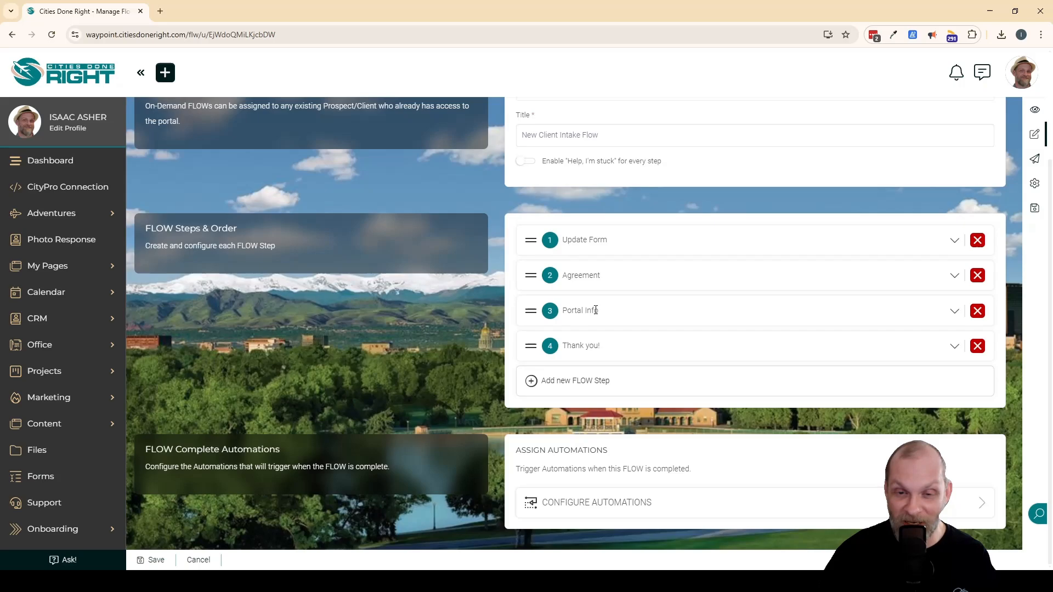
# Review the Portal Info step's details and configured automations, and the details of the Thank you! step.
pyautogui.click(952, 313)
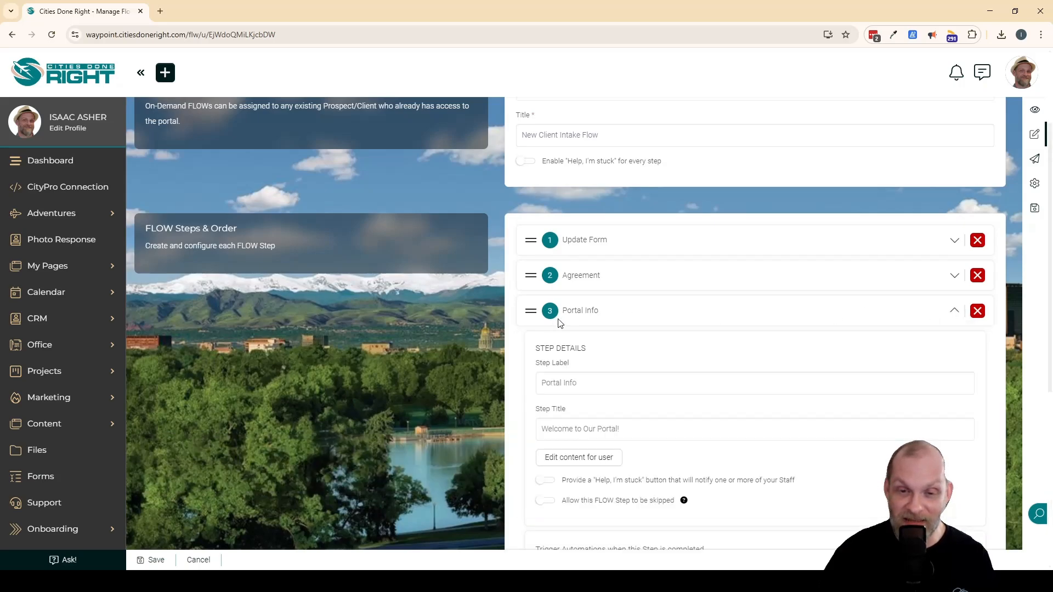
pyautogui.scroll(-3, 743, 406)
pyautogui.scroll(3, 755, 416)
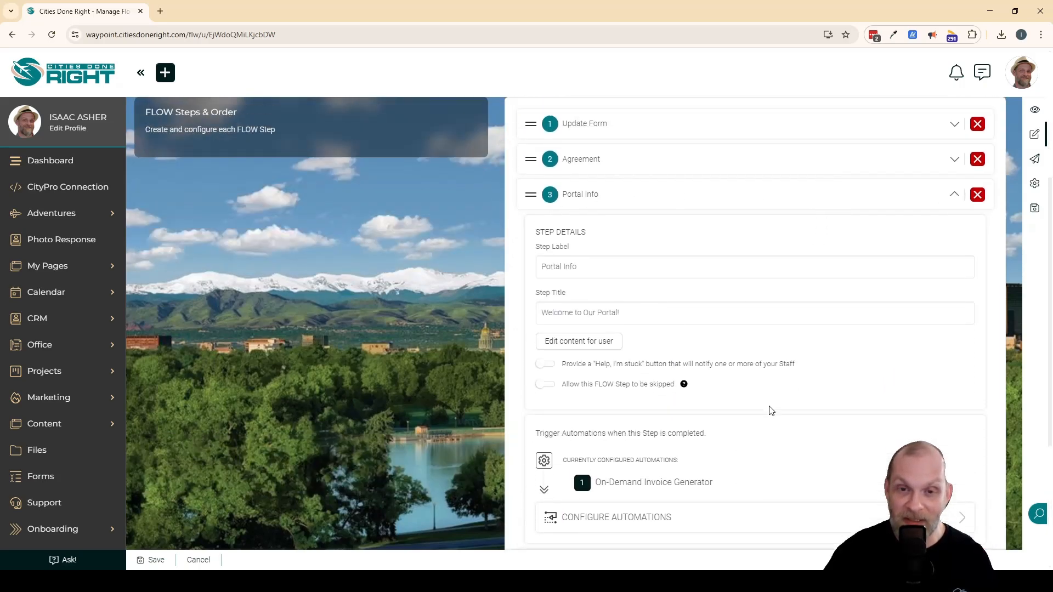
pyautogui.click(954, 311)
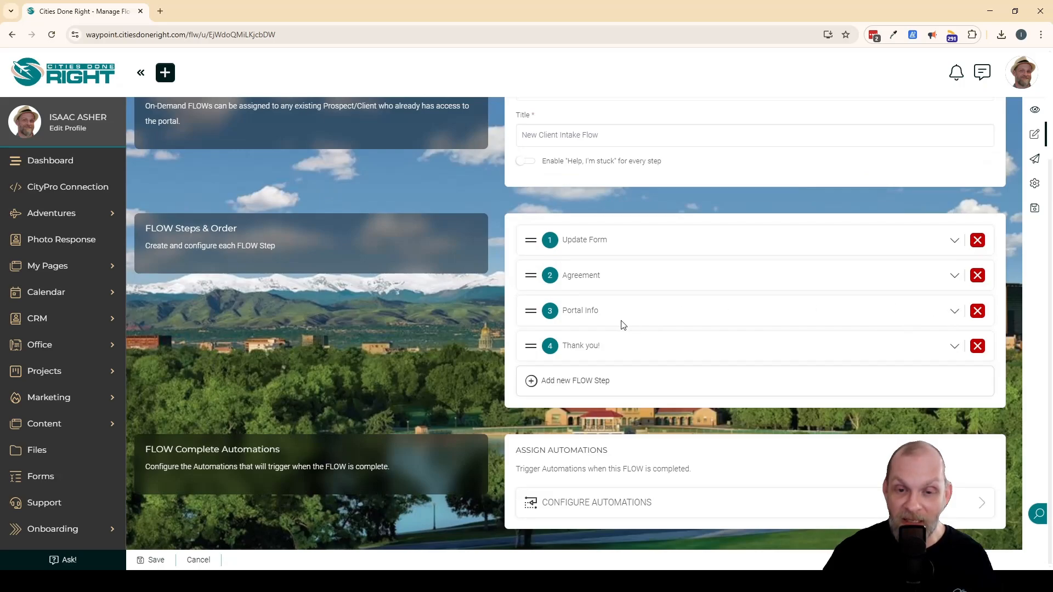
pyautogui.click(954, 346)
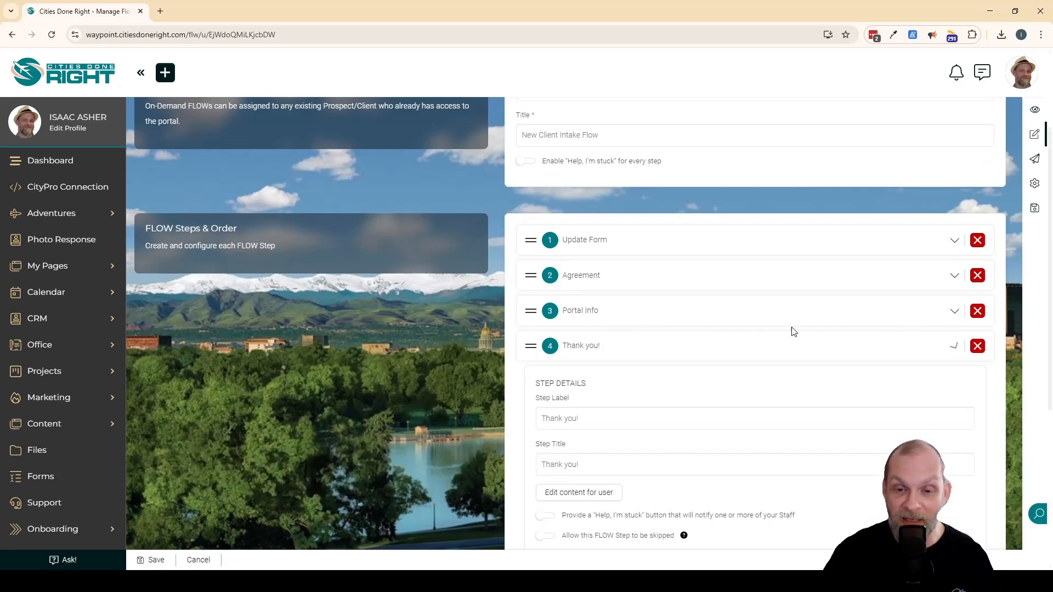
pyautogui.click(954, 347)
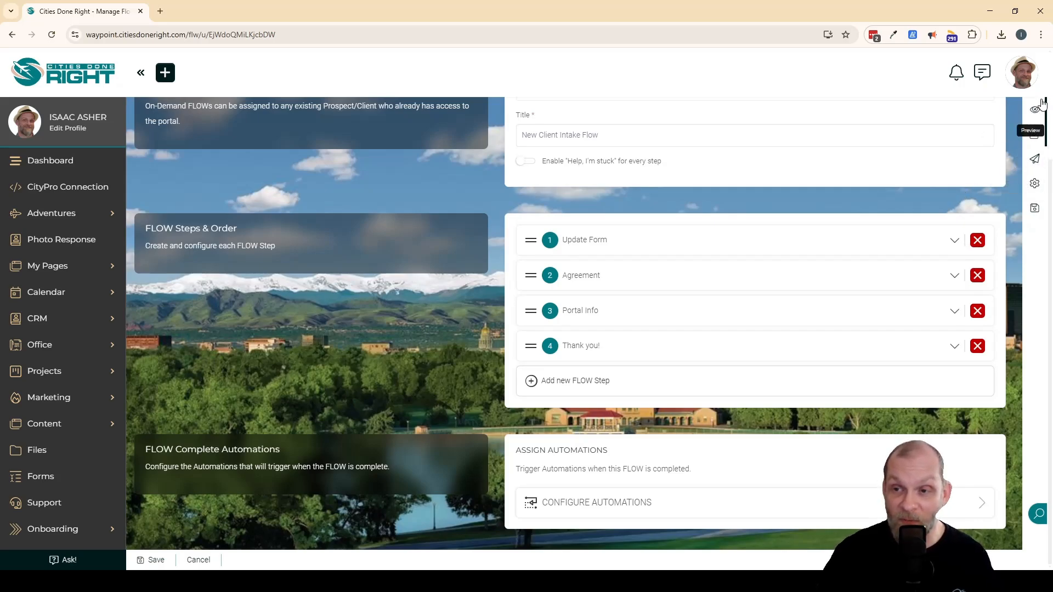
pyautogui.click(1034, 186)
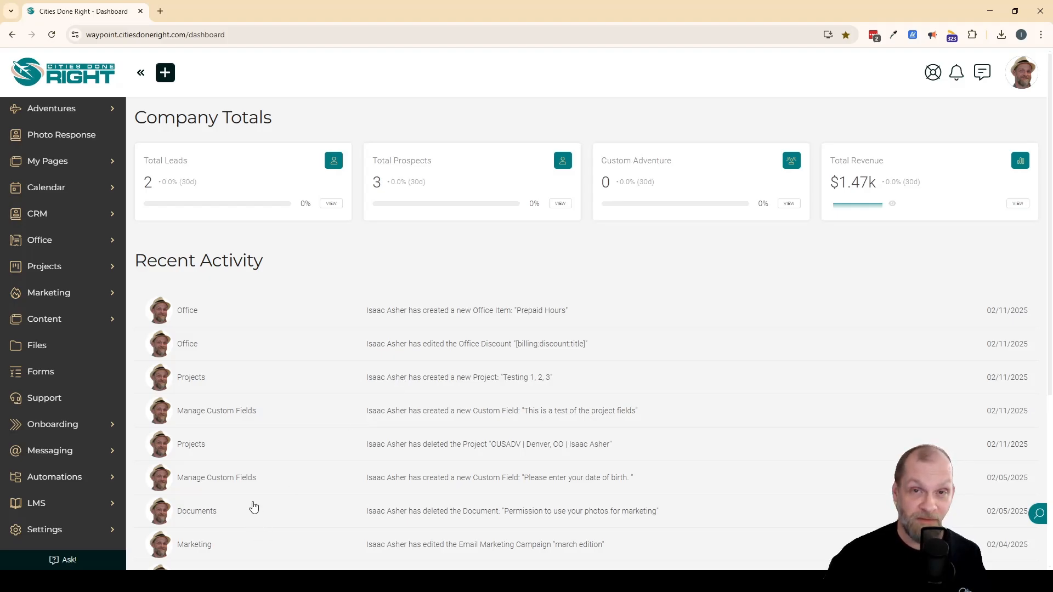
# Go to the automation schedules and start adding a new direct schedule.
pyautogui.click(66, 477)
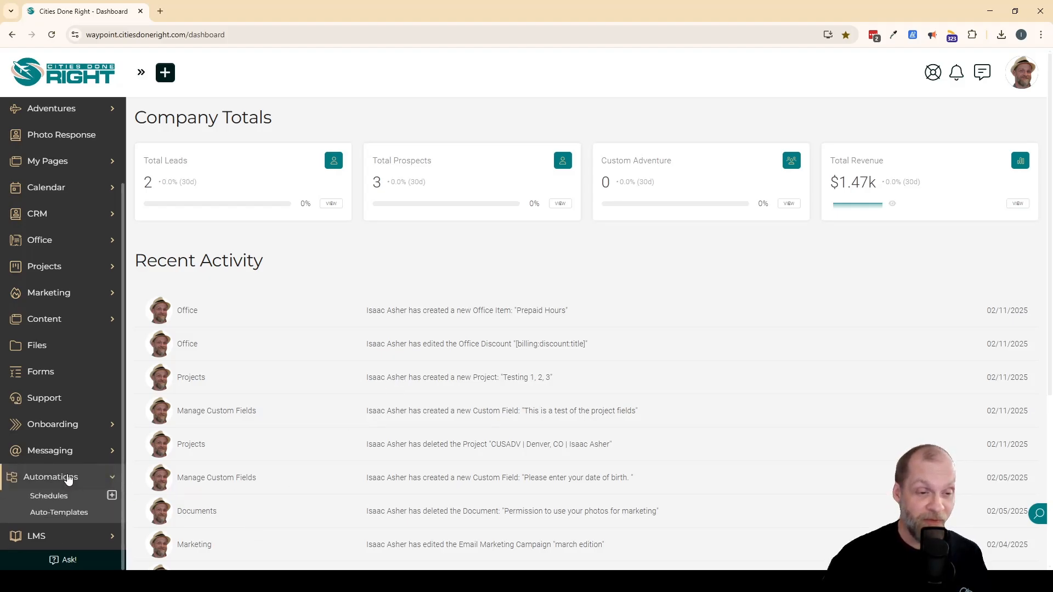
pyautogui.click(48, 497)
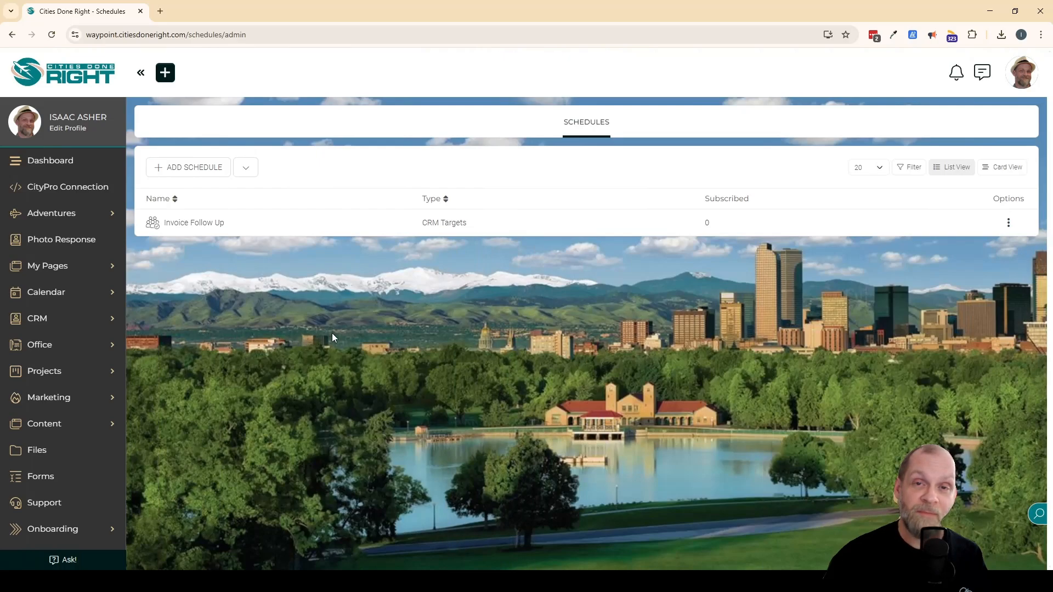
pyautogui.click(244, 168)
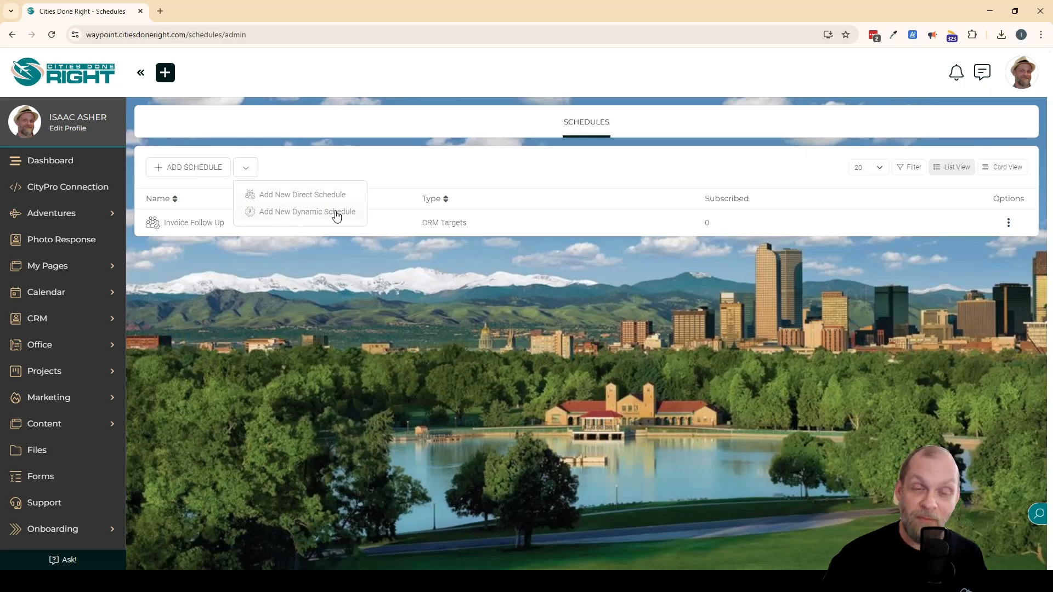
pyautogui.click(311, 195)
# Name the new schedule "Onboarding follow up".
pyautogui.click(495, 123)
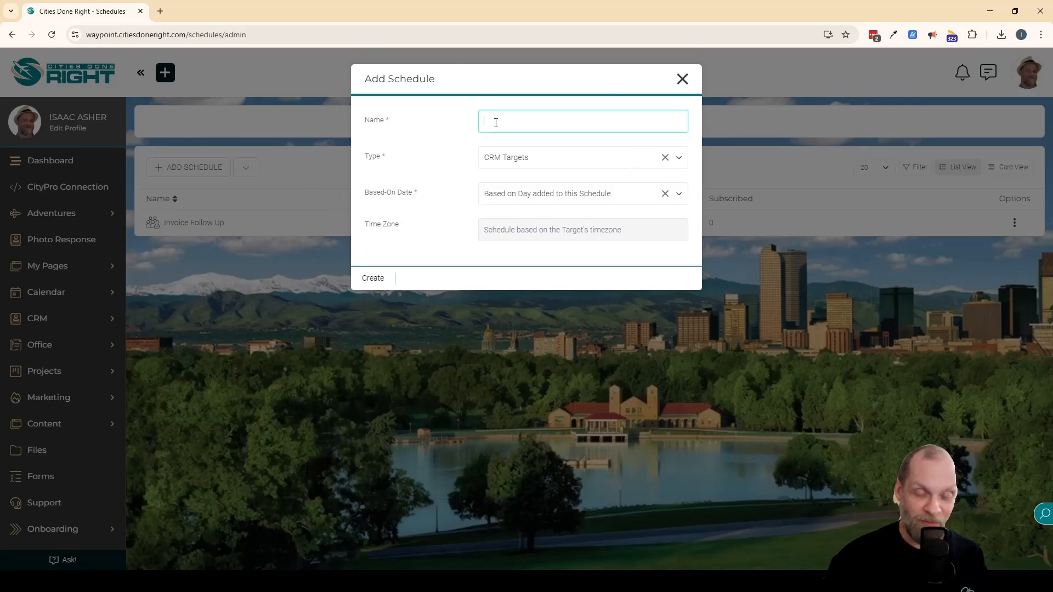
pyautogui.write('onboardi')
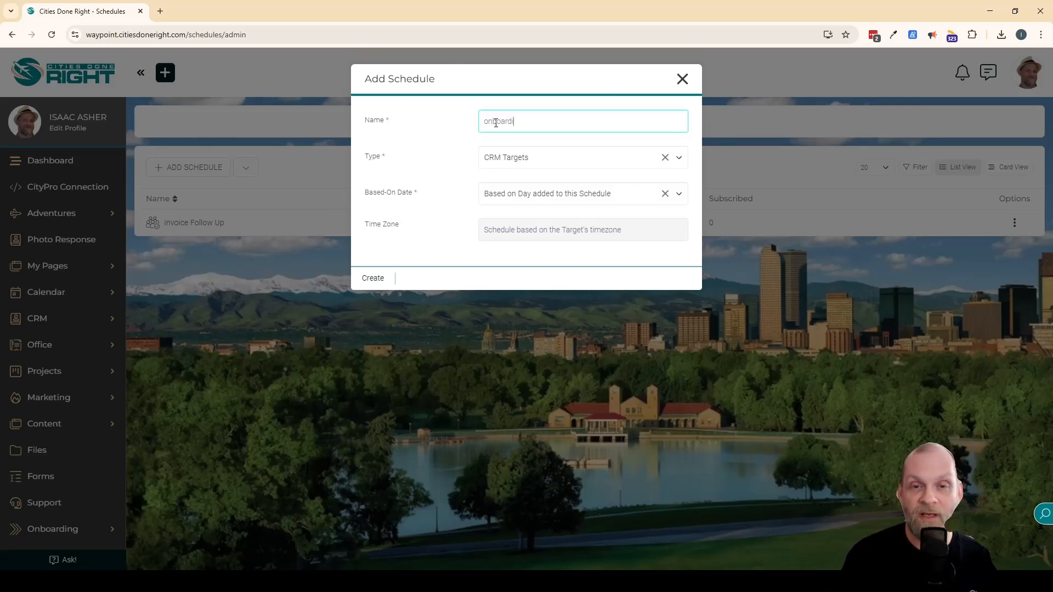
pyautogui.write('ng follow u')
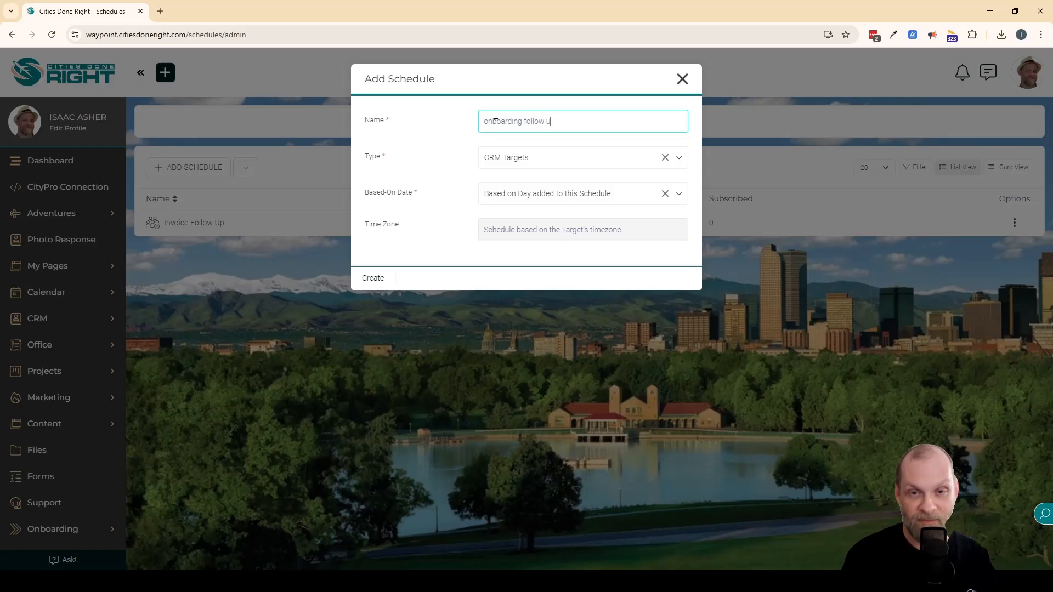
pyautogui.write('p')
pyautogui.press('Home')
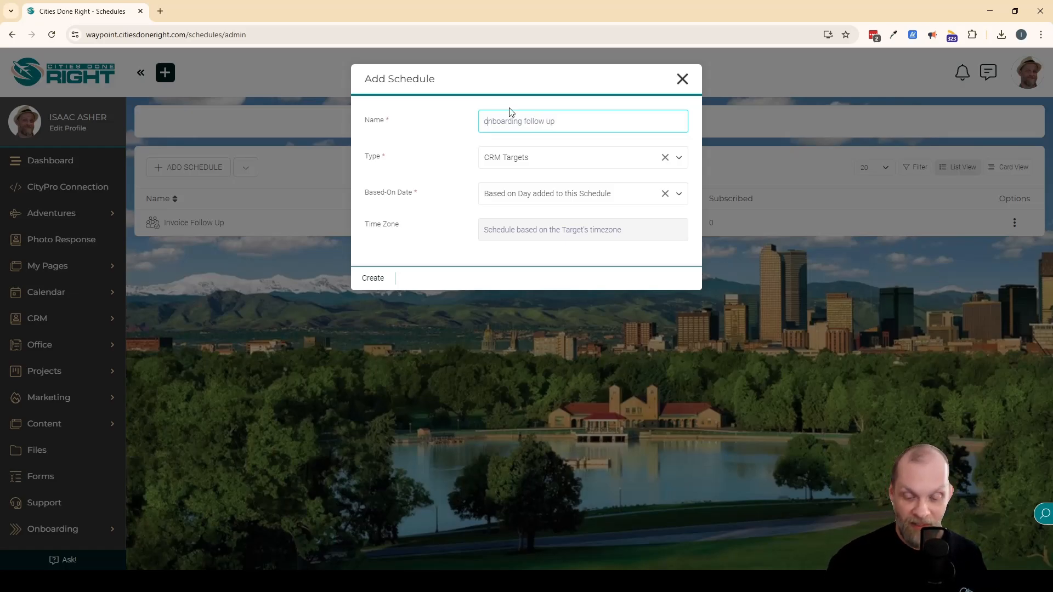
pyautogui.press('BackSpace')
pyautogui.write('O')
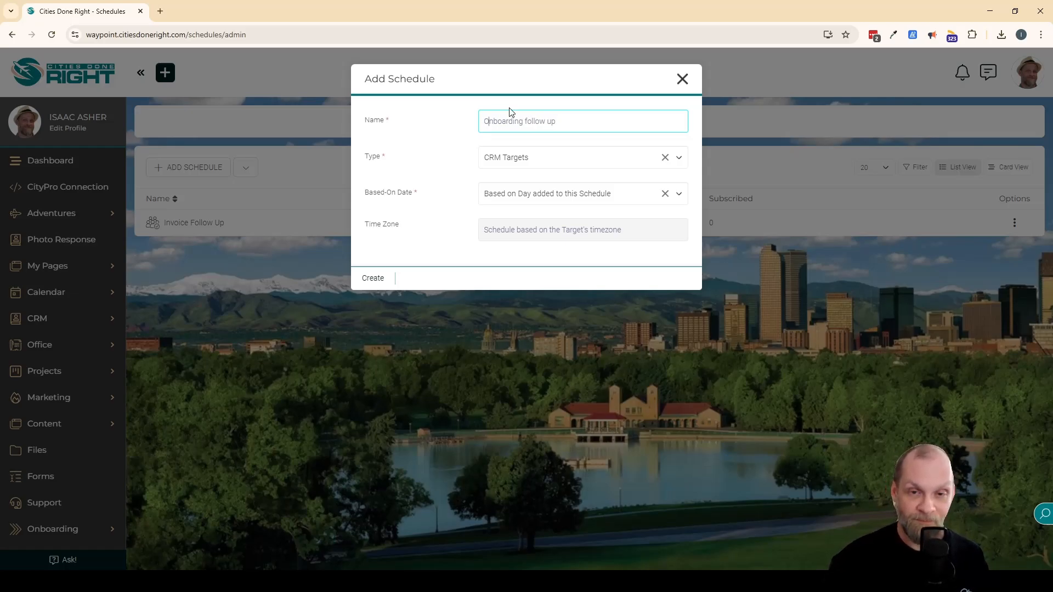
# Check the type and based-on date options, then create the schedule with CRM Targets and Based on Day added to this Schedule.
pyautogui.click(552, 159)
pyautogui.click(551, 158)
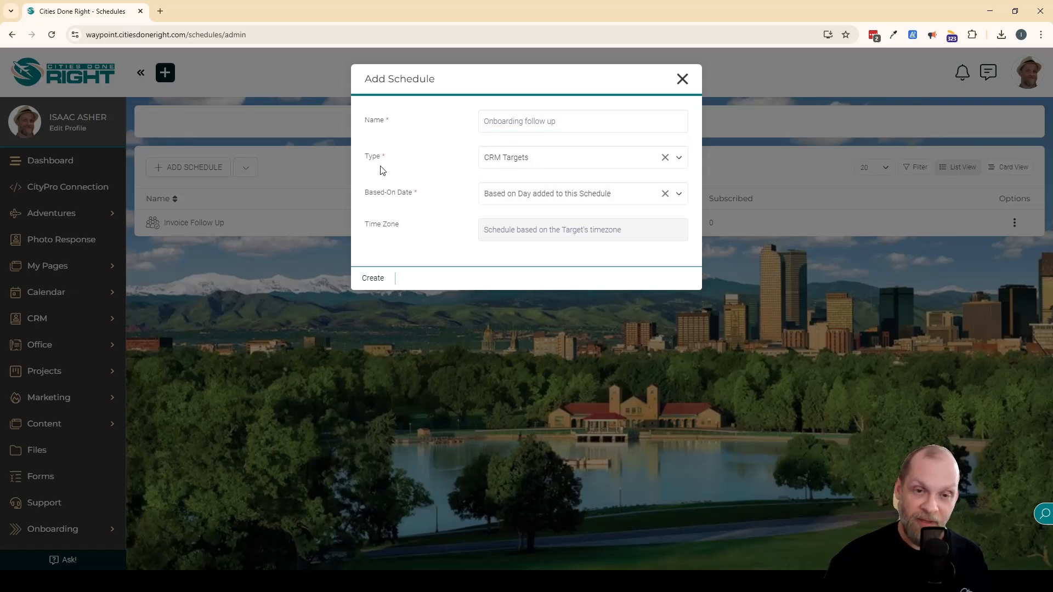
pyautogui.click(598, 197)
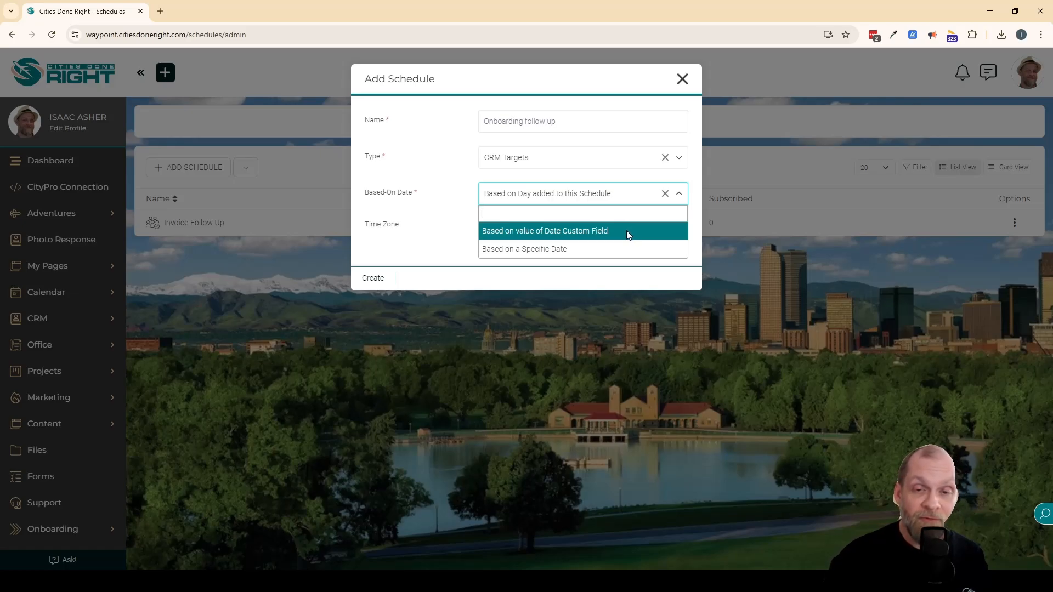
pyautogui.click(441, 188)
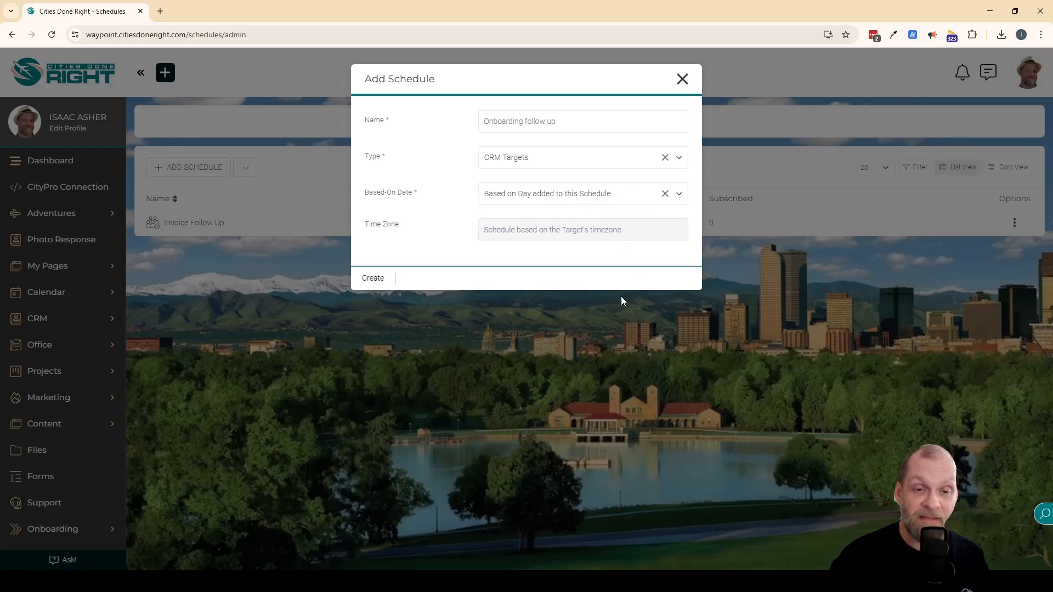
pyautogui.click(373, 280)
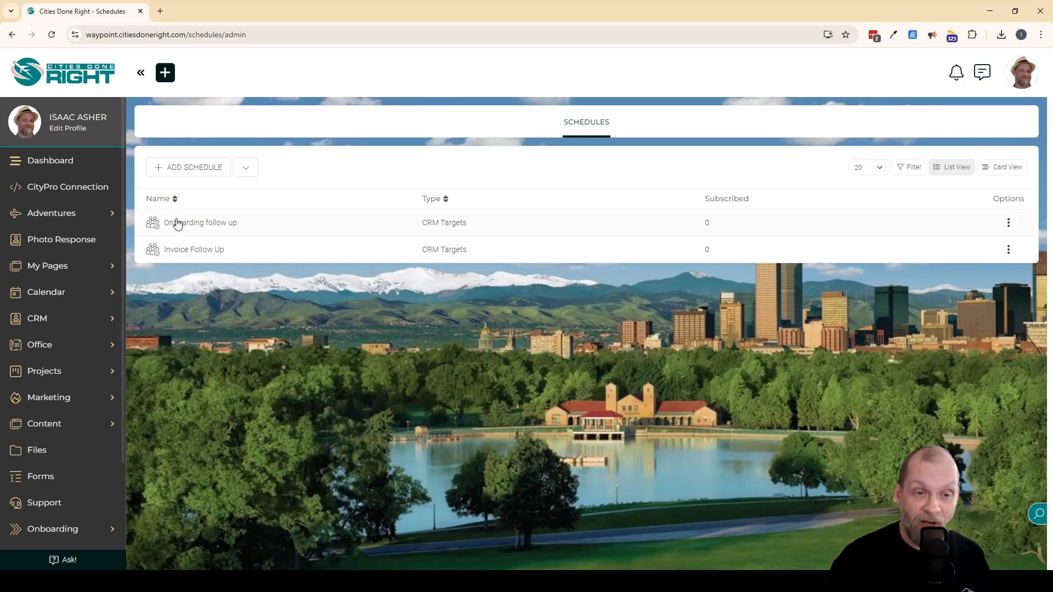
# Open the automations of the Onboarding follow up schedule and start adding a new automation.
pyautogui.click(234, 225)
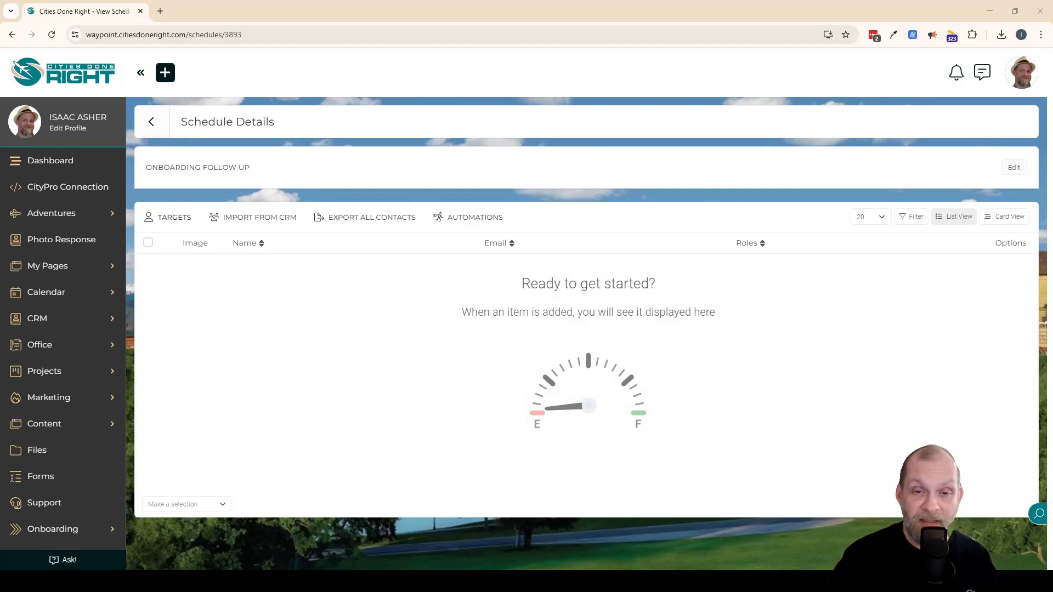
pyautogui.click(468, 219)
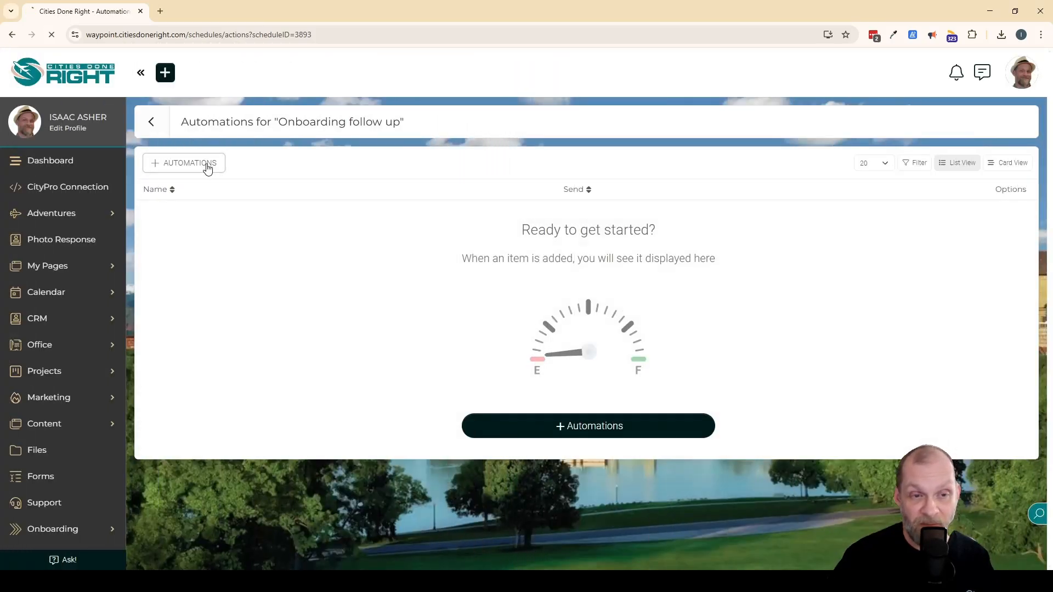
pyautogui.click(207, 165)
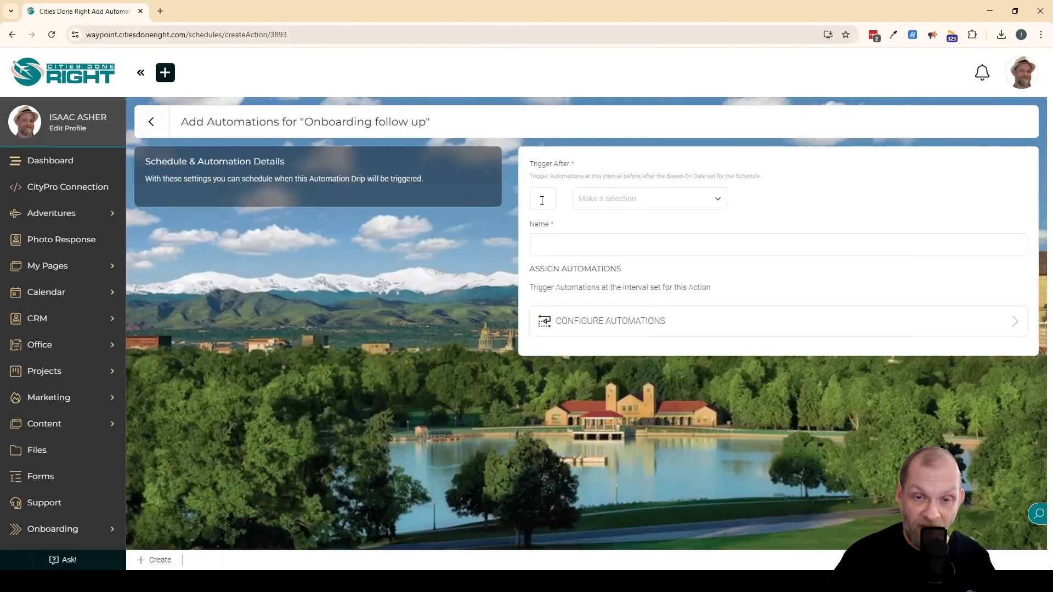
# Set the automation to trigger after 3 day(s) and name it "Email Reminder".
pyautogui.click(543, 200)
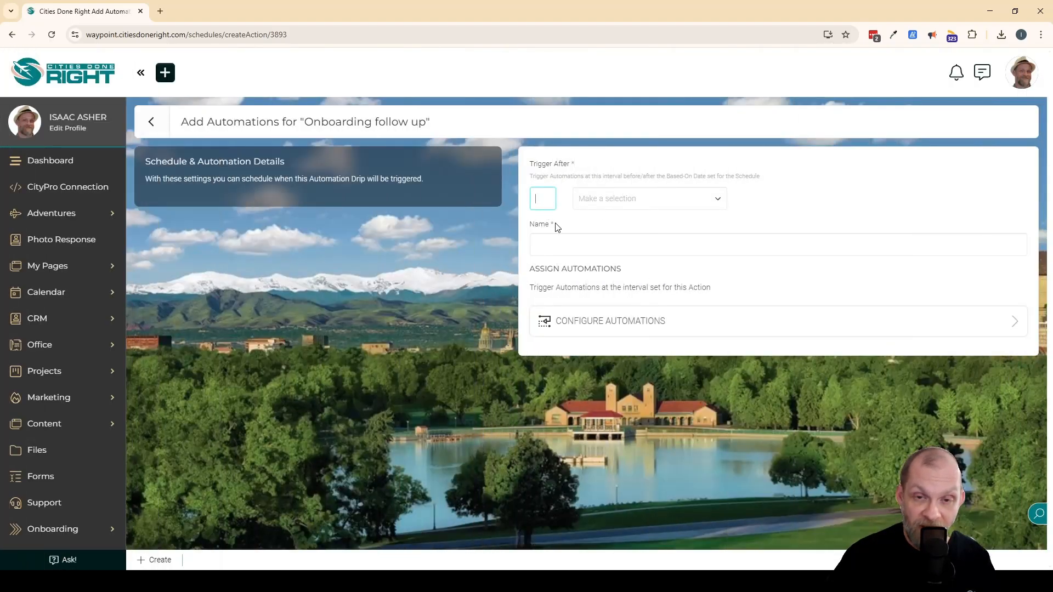
pyautogui.click(638, 199)
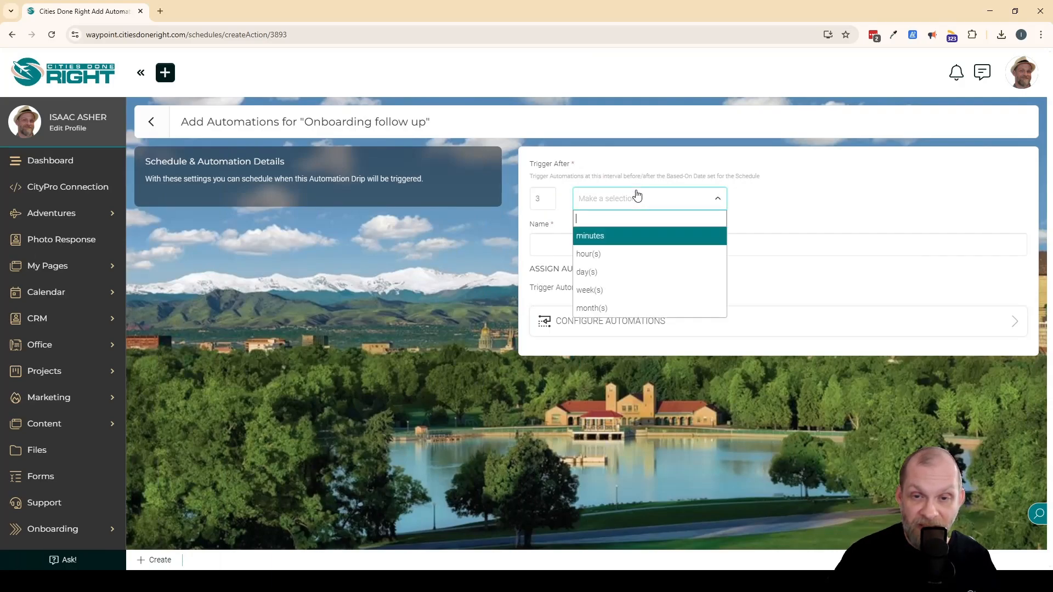
pyautogui.click(588, 275)
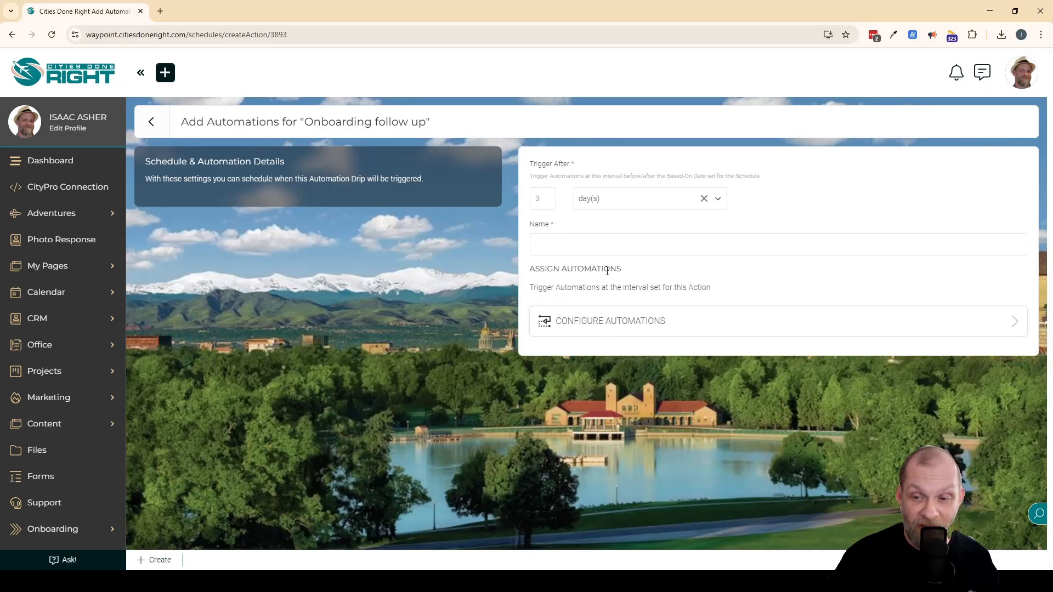
pyautogui.click(563, 247)
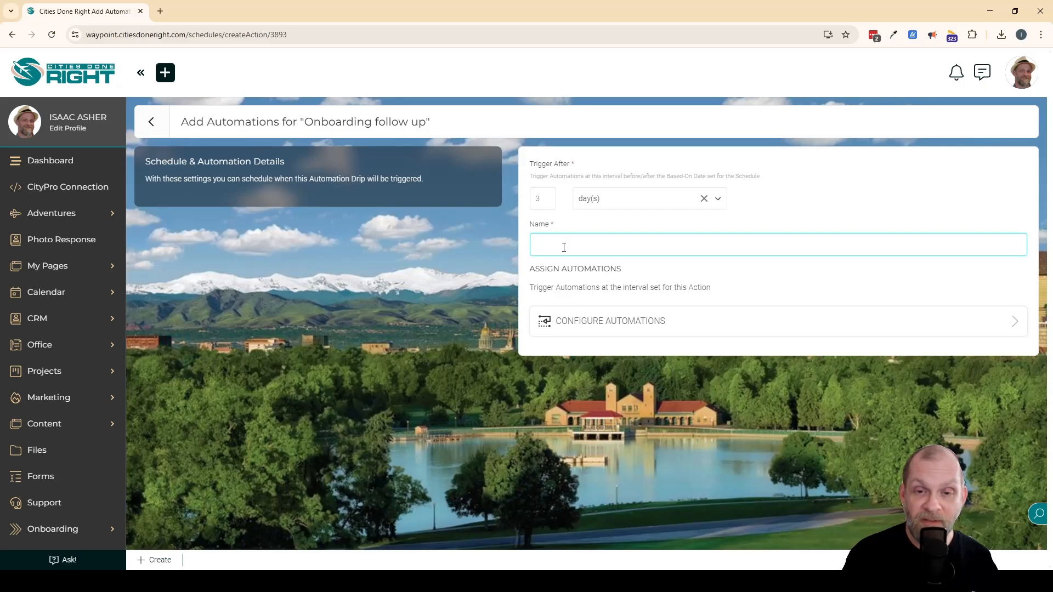
pyautogui.write('Email Reminder')
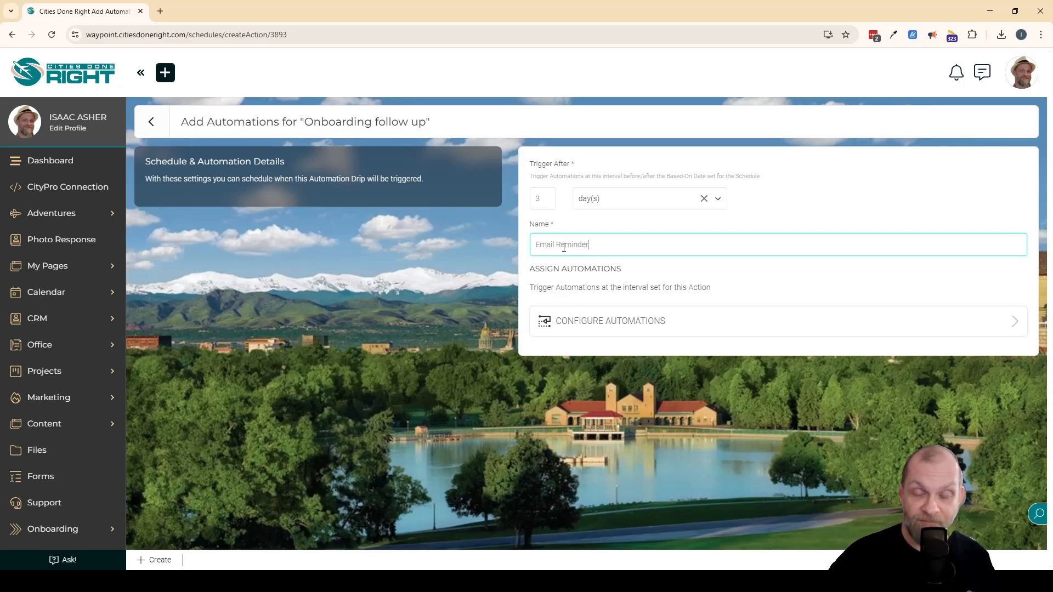
# Add a Send Email to Target automation with the subject "How's it going?".
pyautogui.click(640, 325)
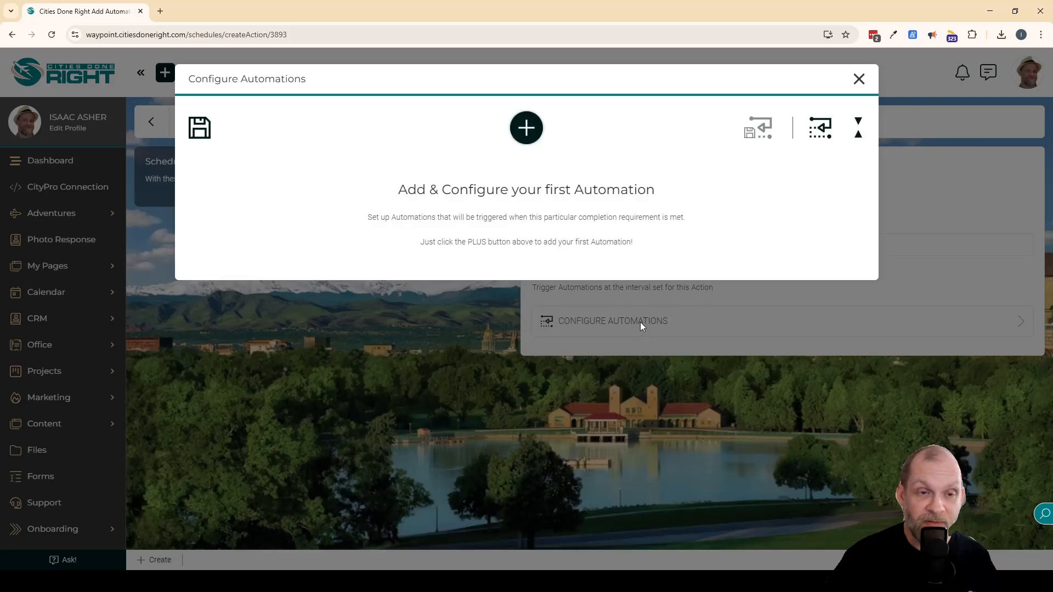
pyautogui.click(525, 127)
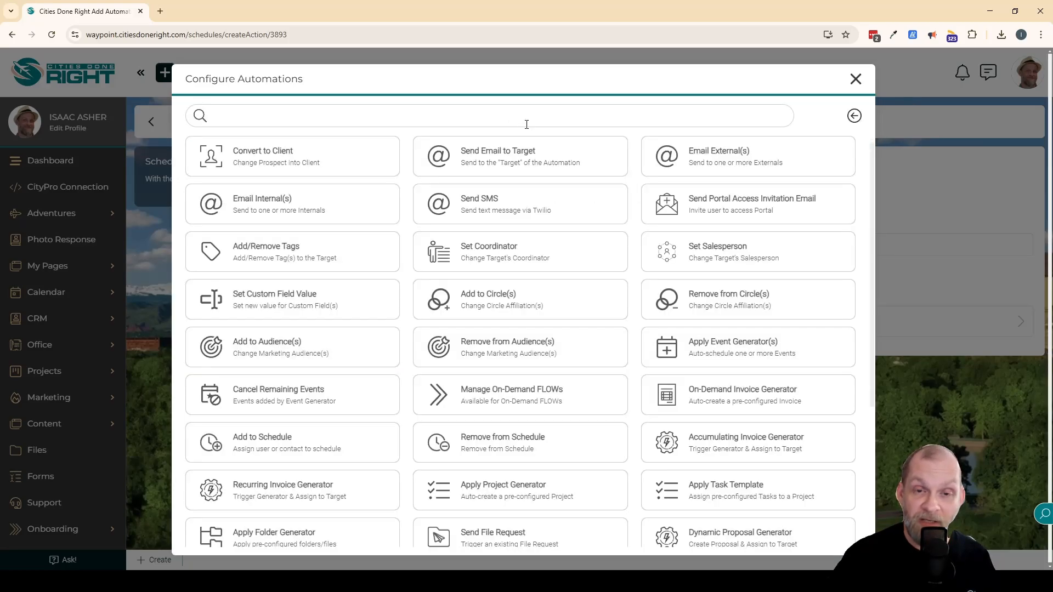
pyautogui.click(554, 161)
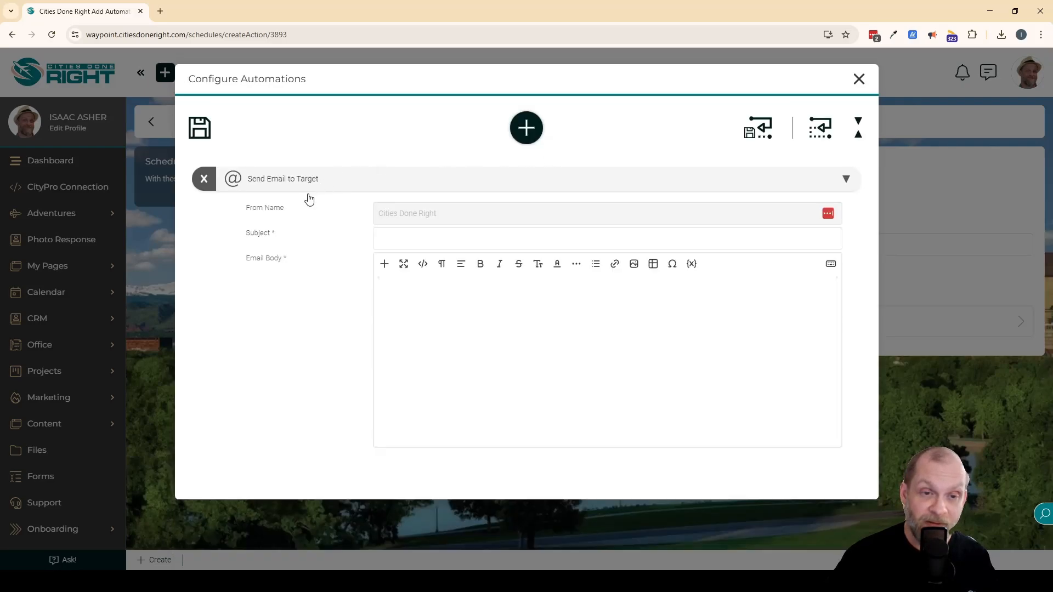
pyautogui.click(459, 236)
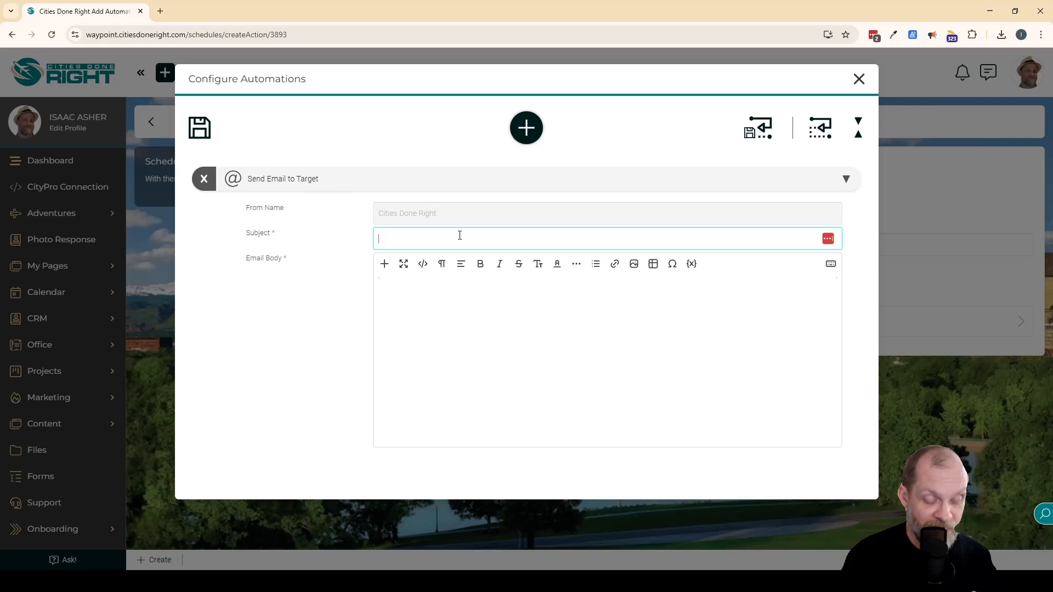
pyautogui.write("How's it going?")
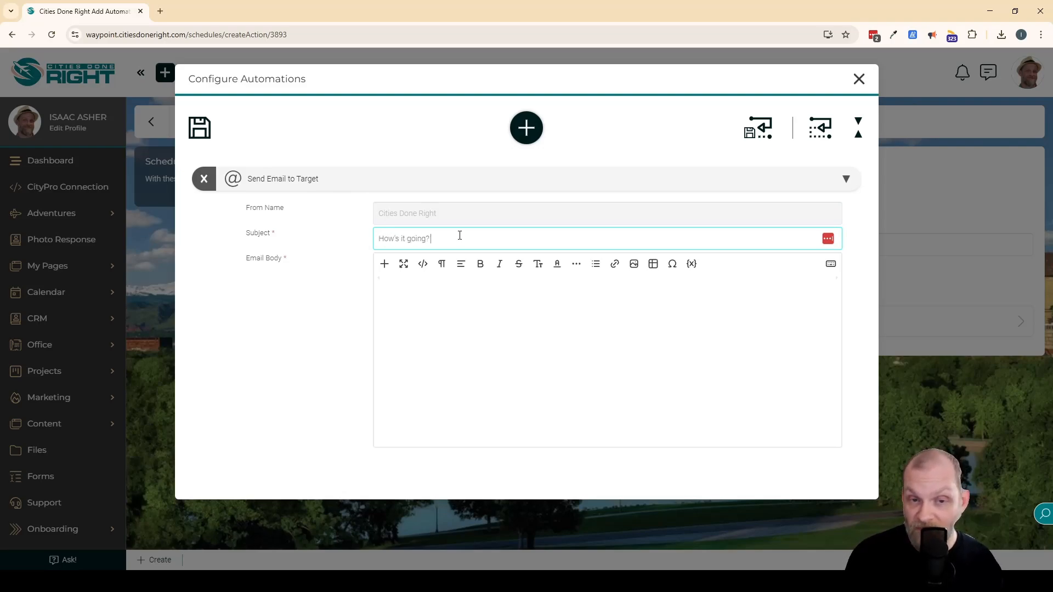
# Write the email body "Just wanted to check that everything is going well with your onboarding. Let me know if you have any questions!" and close with "Thanks!".
pyautogui.press('Tab')
pyautogui.write('Just wanted')
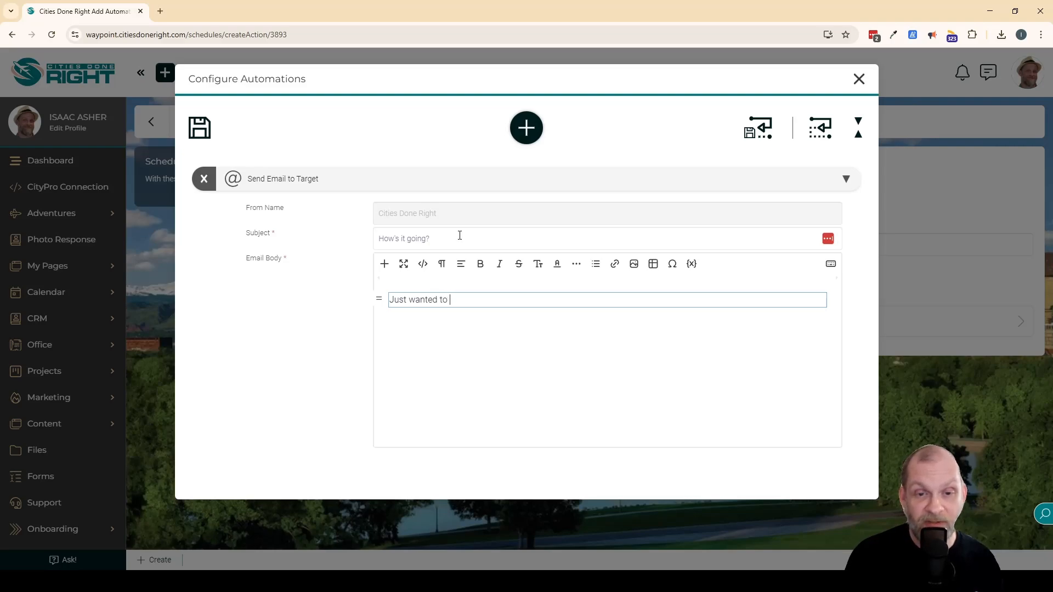
pyautogui.write(' to check tha')
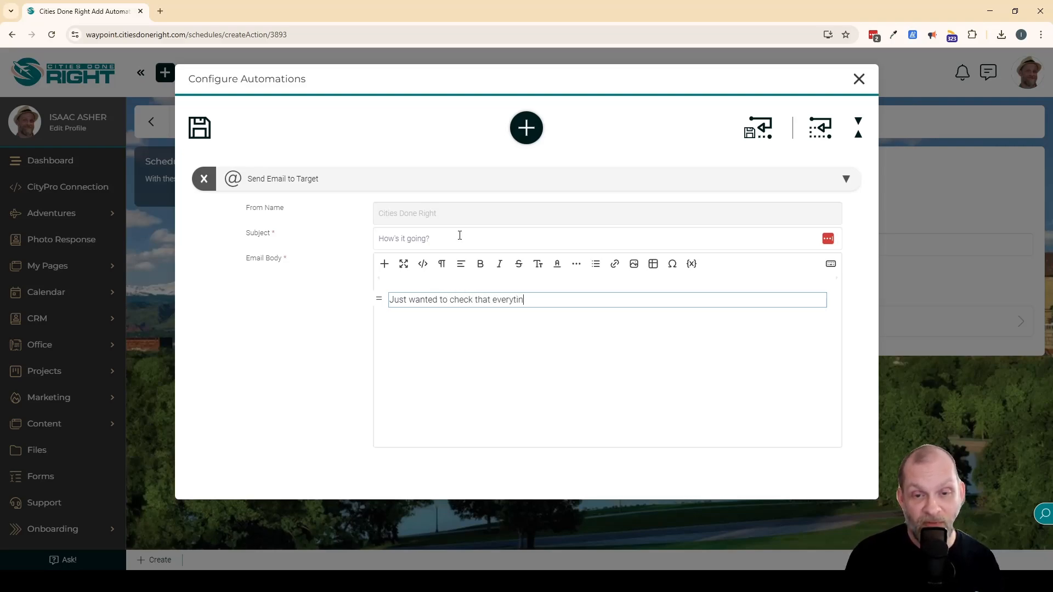
pyautogui.write('t everything is go')
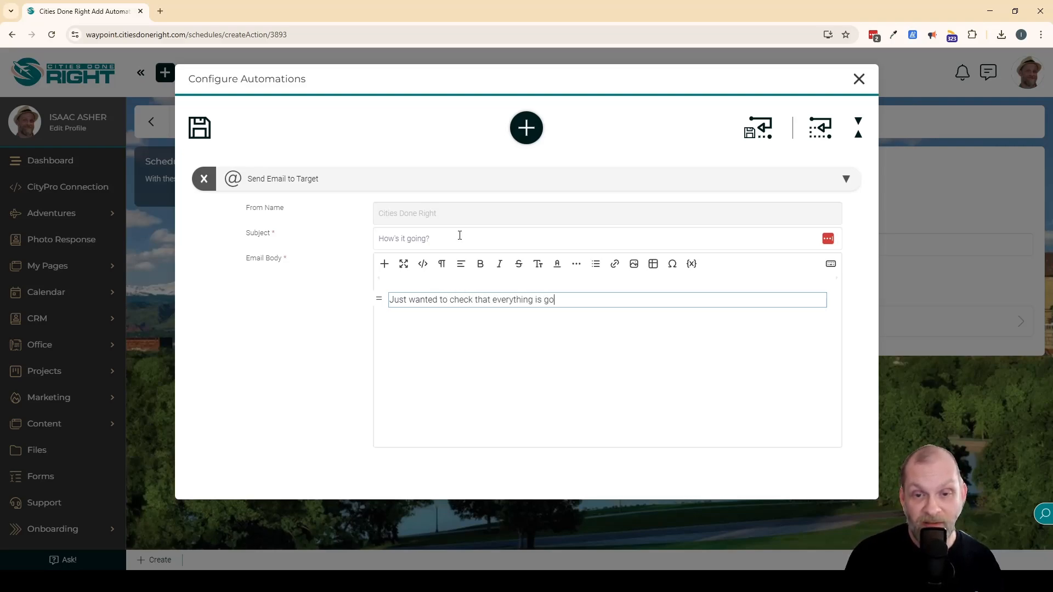
pyautogui.write('ing well with your onb')
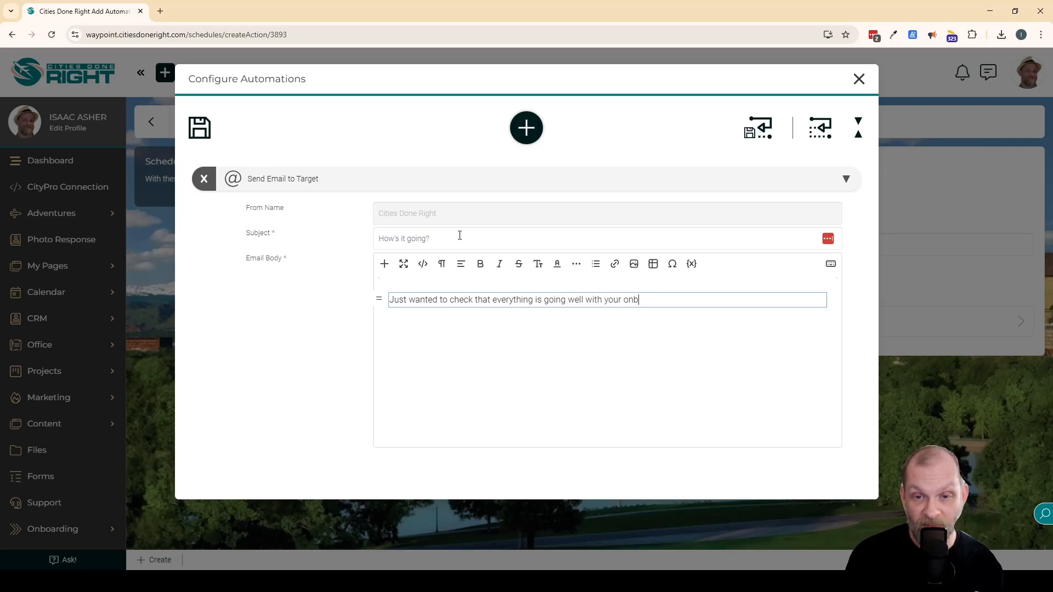
pyautogui.write('oardin')
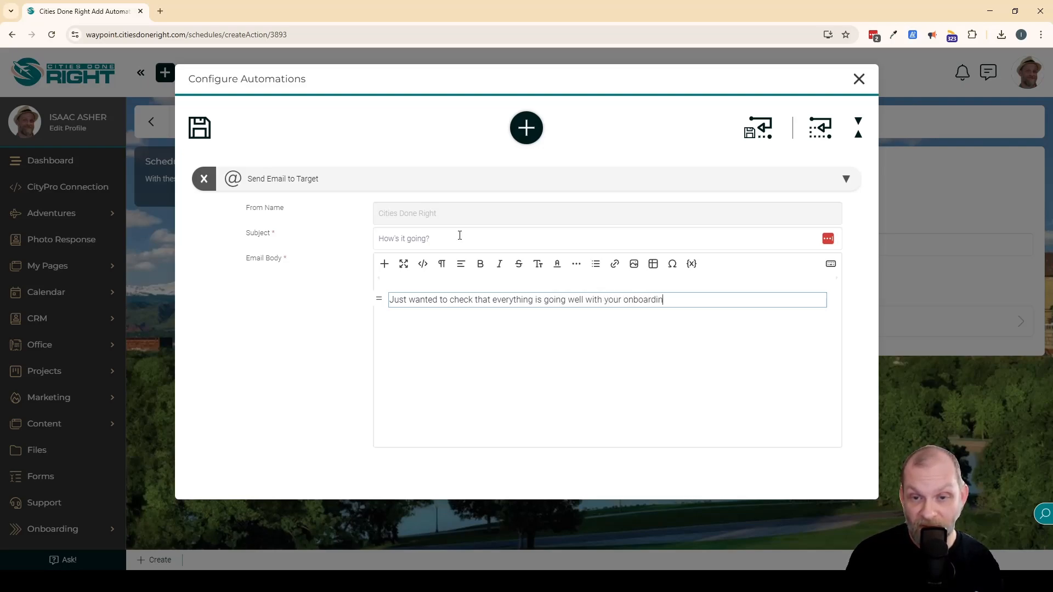
pyautogui.write('g.  Let me know if y')
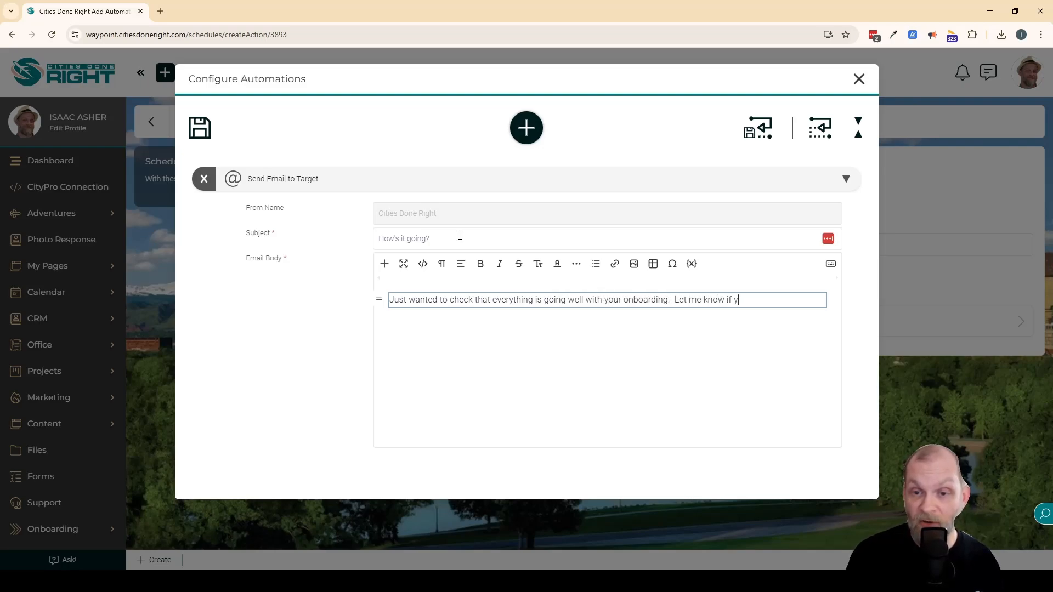
pyautogui.write('ou have any questions!')
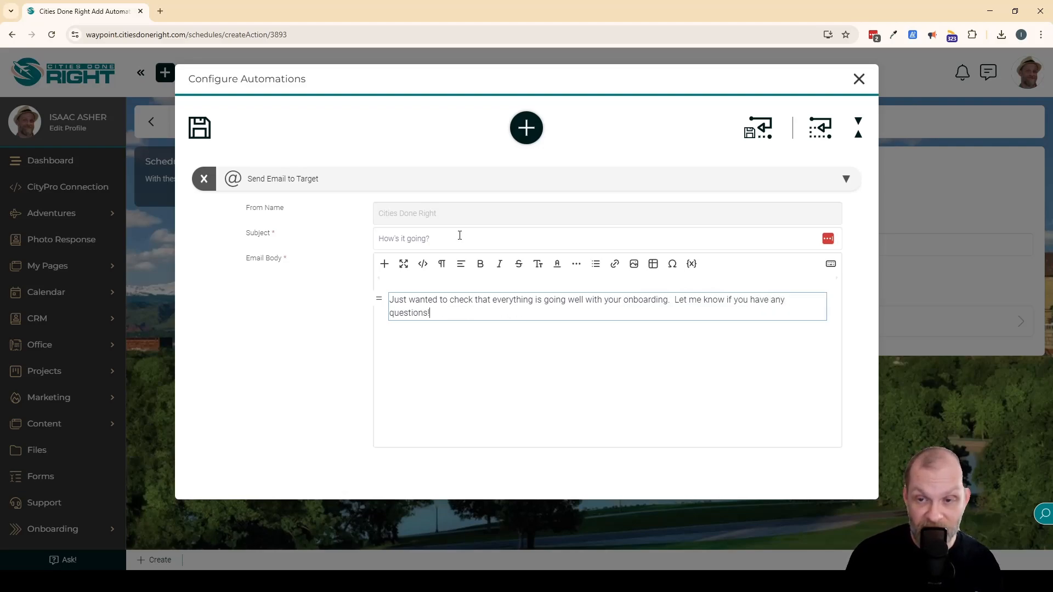
pyautogui.press('Return')
pyautogui.press('Return')
pyautogui.write('Thanks!')
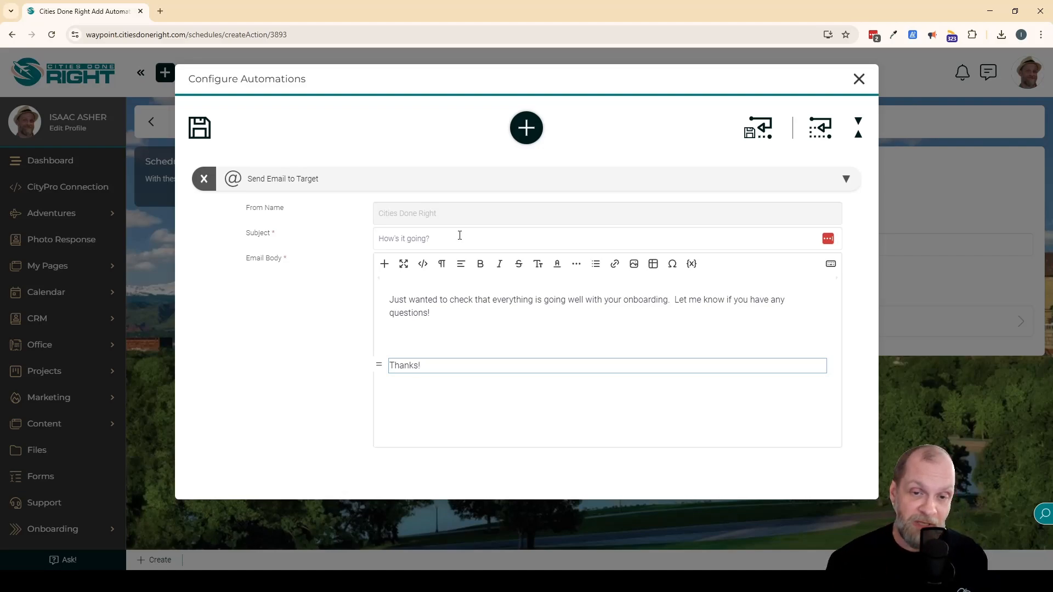
# Save the configured email automation and create the Email Reminder entry in the schedule.
pyautogui.click(319, 346)
pyautogui.click(199, 127)
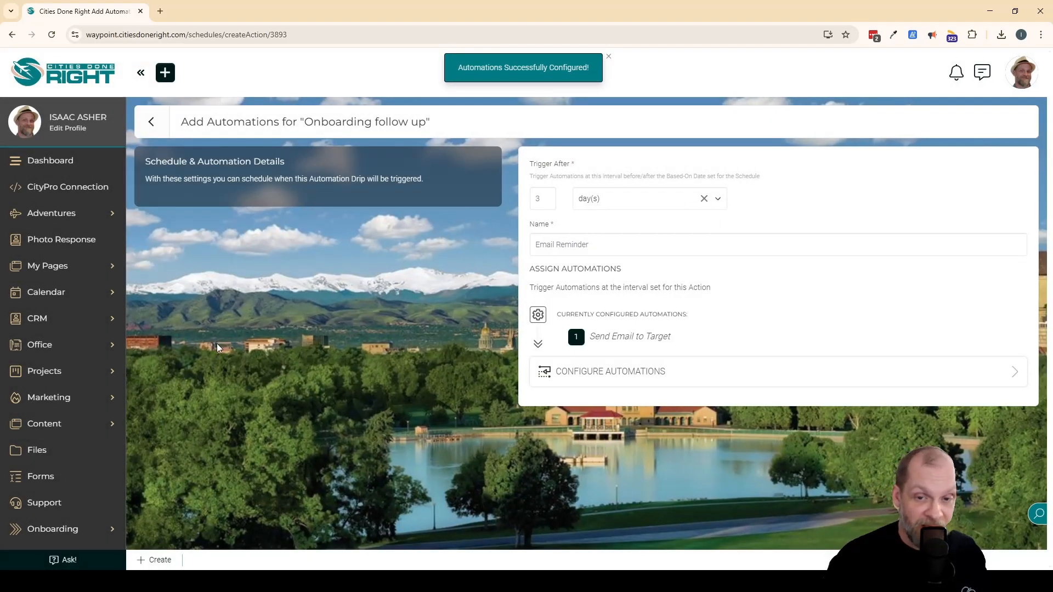
pyautogui.click(158, 561)
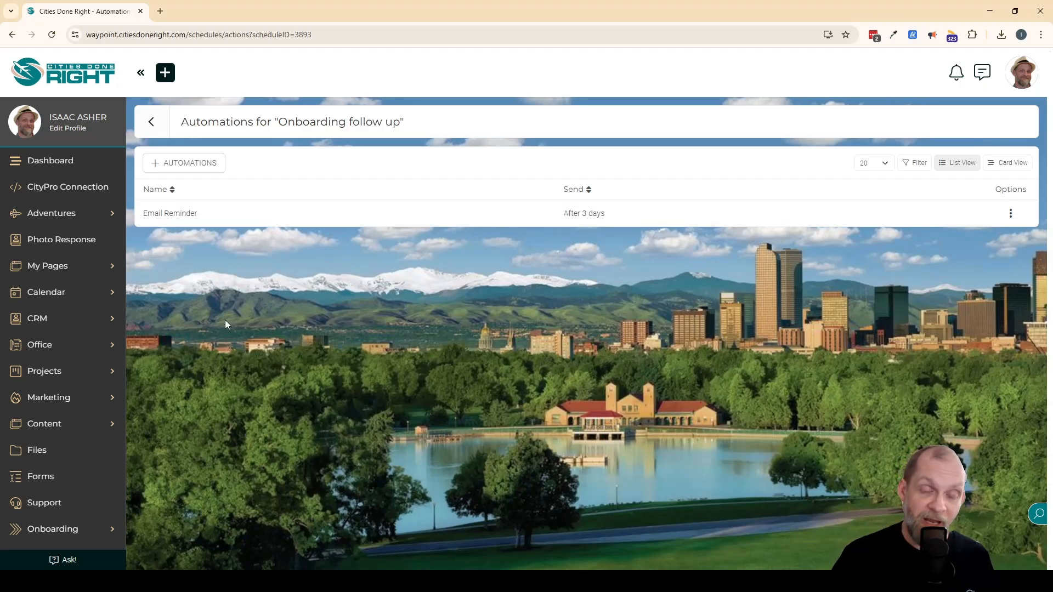
# Add a second automation to the schedule that triggers after 7 day(s), named "Alert Staff Member".
pyautogui.click(200, 165)
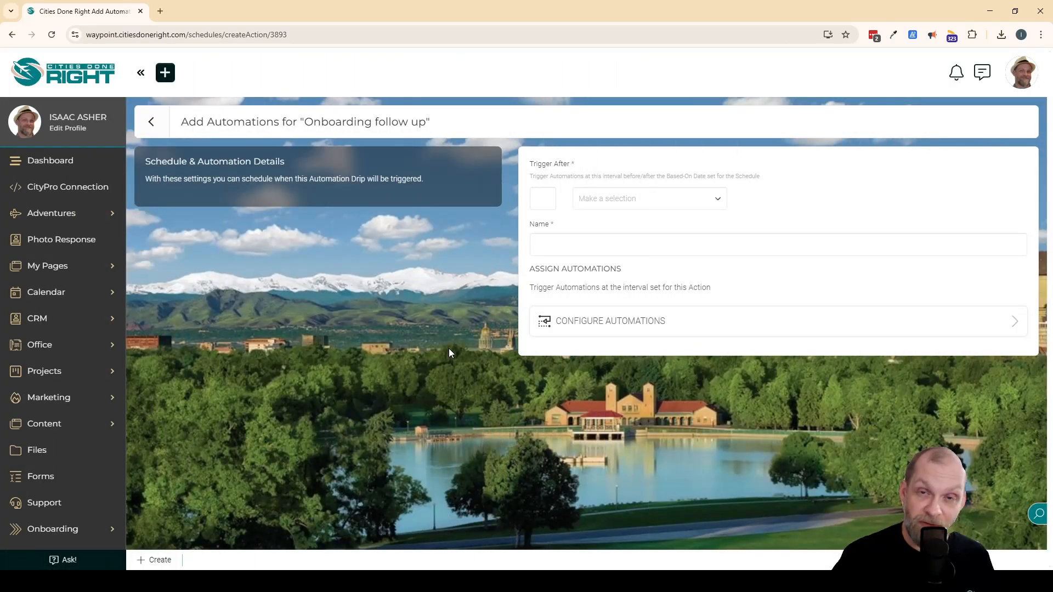
pyautogui.click(539, 193)
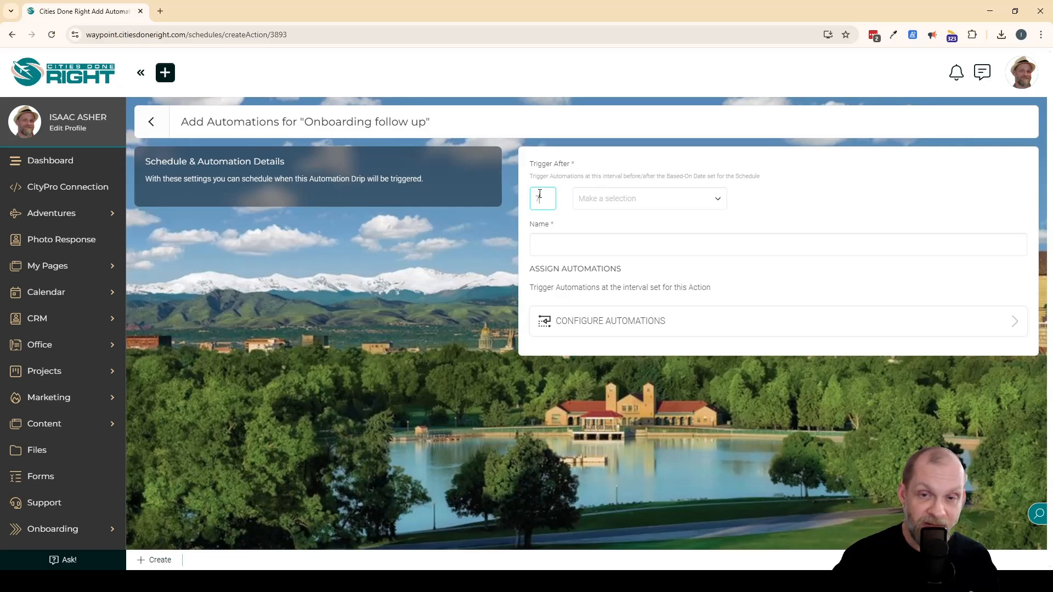
pyautogui.write('7')
pyautogui.click(631, 198)
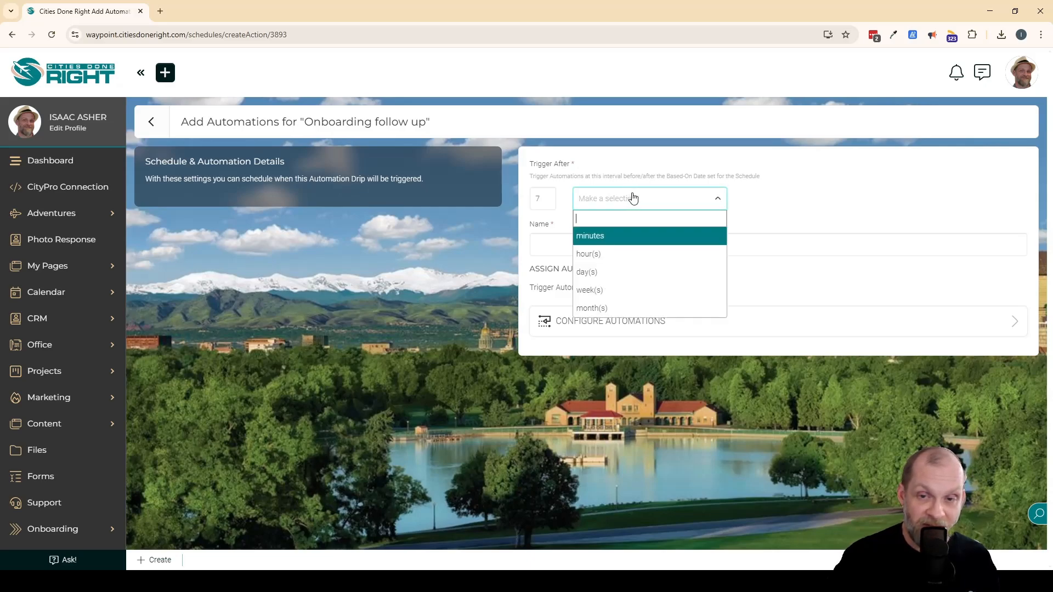
pyautogui.click(595, 273)
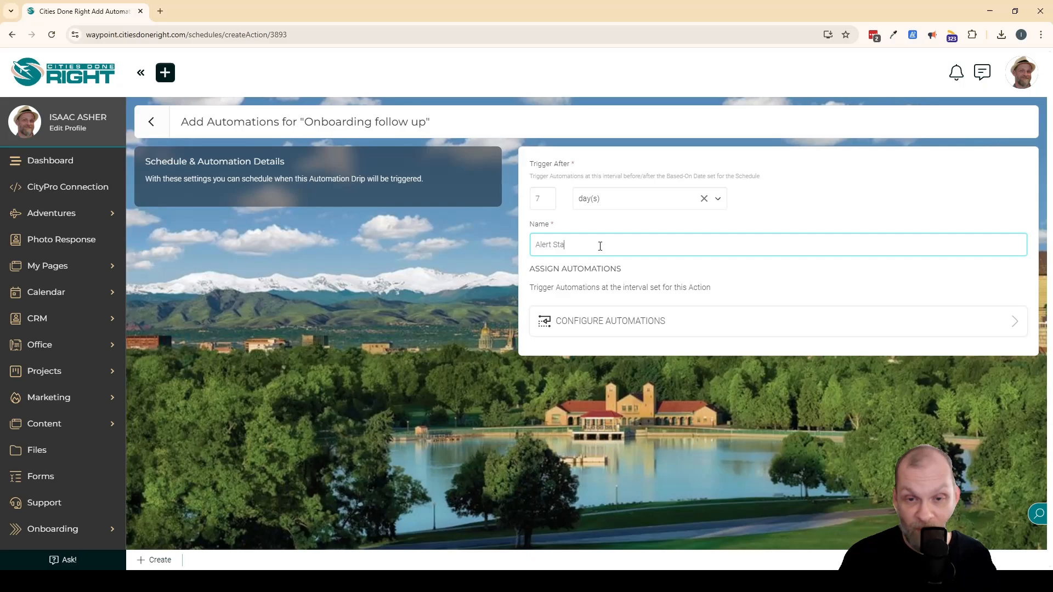
pyautogui.write('ff Member')
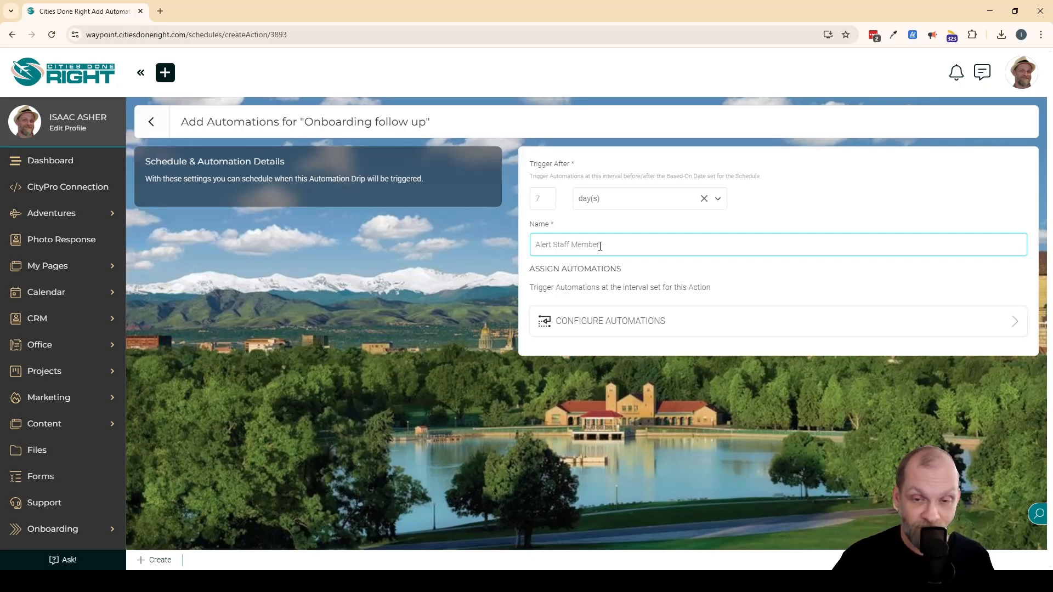
# Add an Email Internal(s) automation to the Alert Staff Member entry.
pyautogui.click(670, 324)
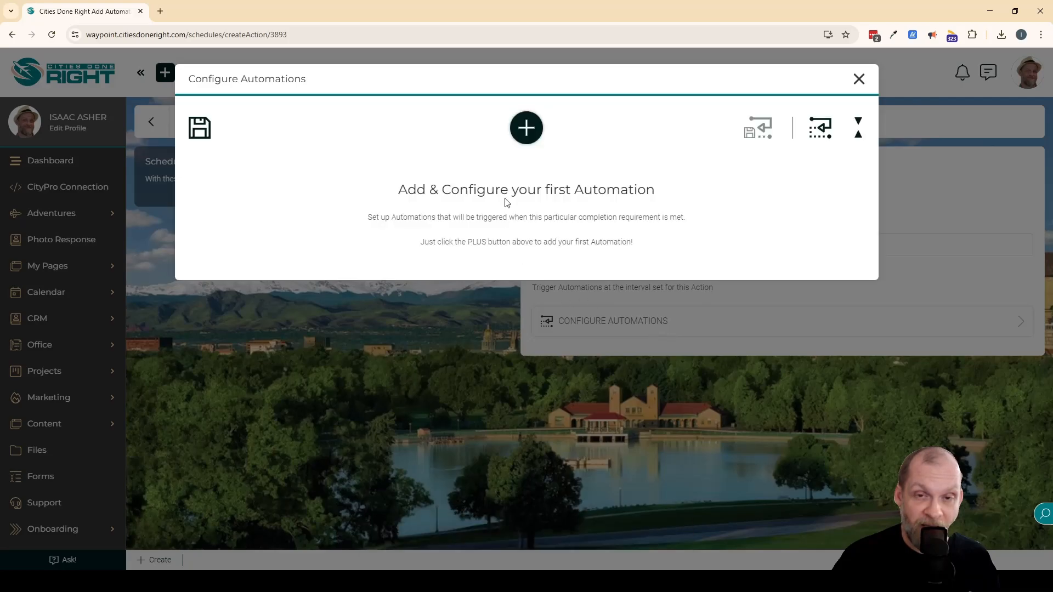
pyautogui.click(525, 128)
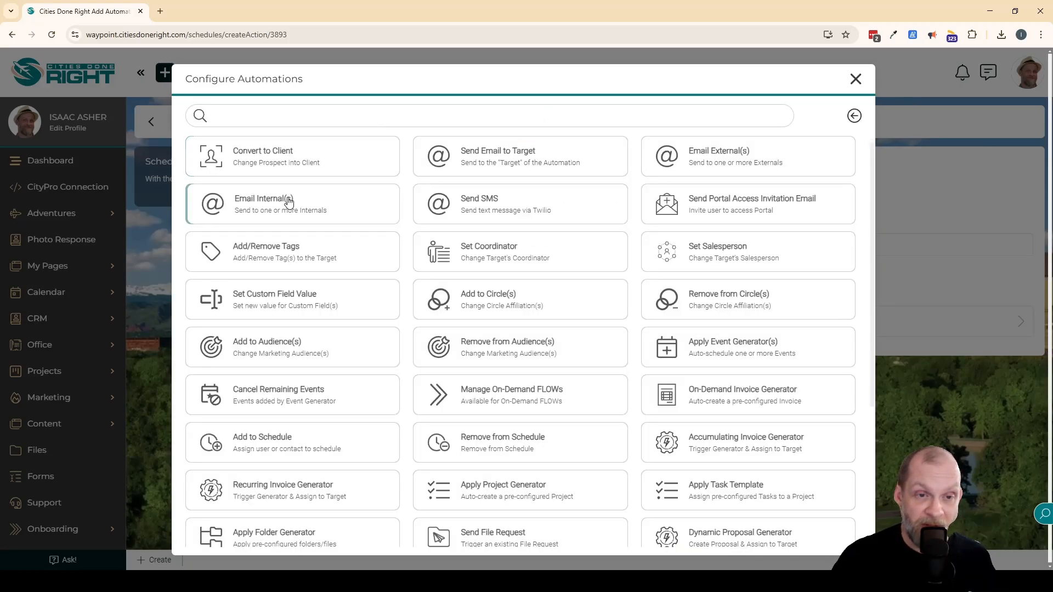
pyautogui.click(275, 209)
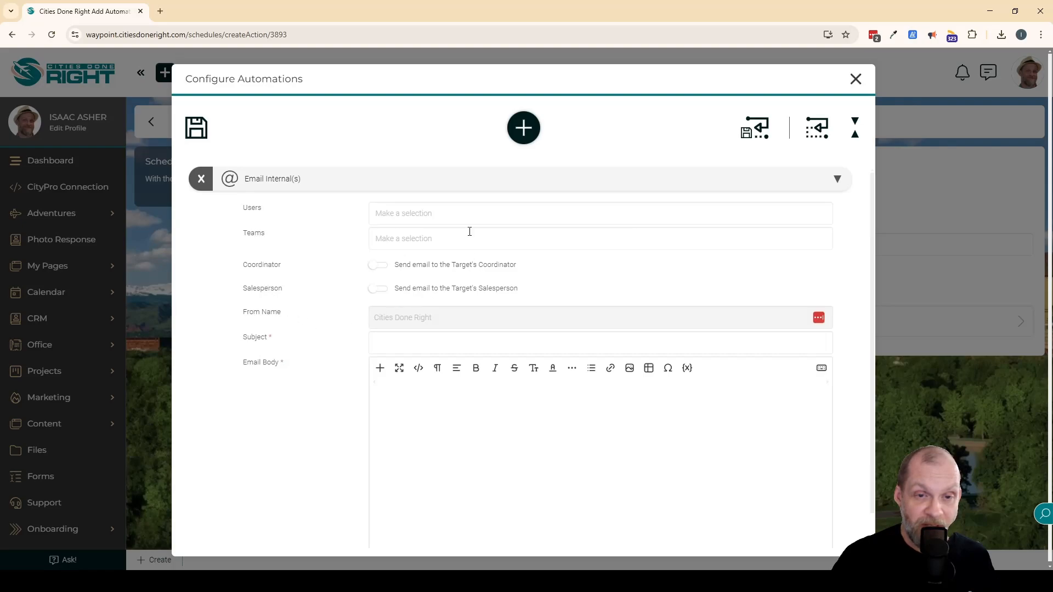
# Choose the staff member as the internal email's user recipient and set the subject to "Onboarding Issues".
pyautogui.click(434, 215)
pyautogui.click(405, 255)
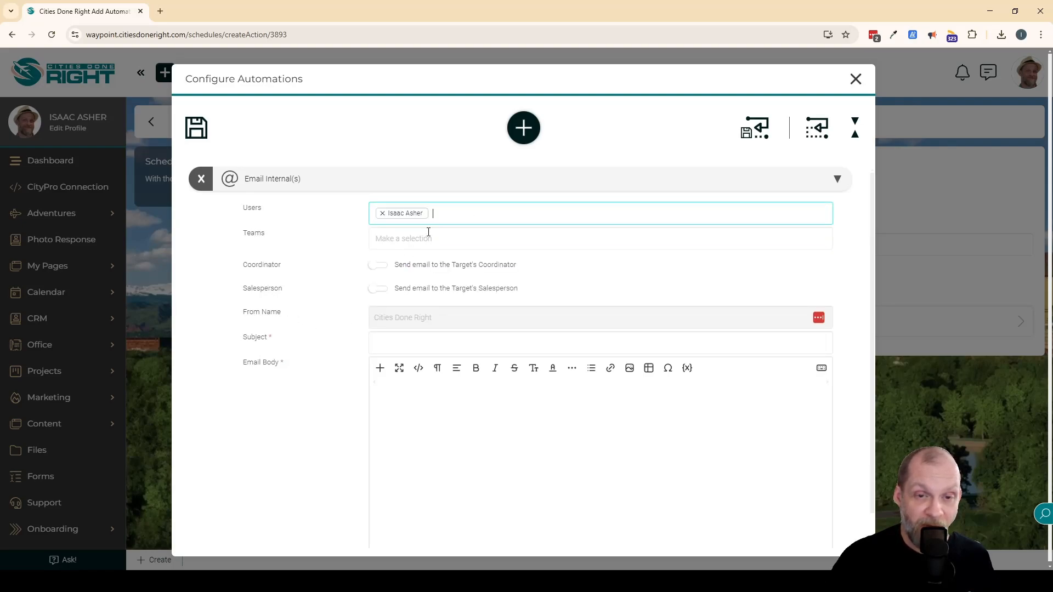
pyautogui.click(427, 237)
pyautogui.click(411, 237)
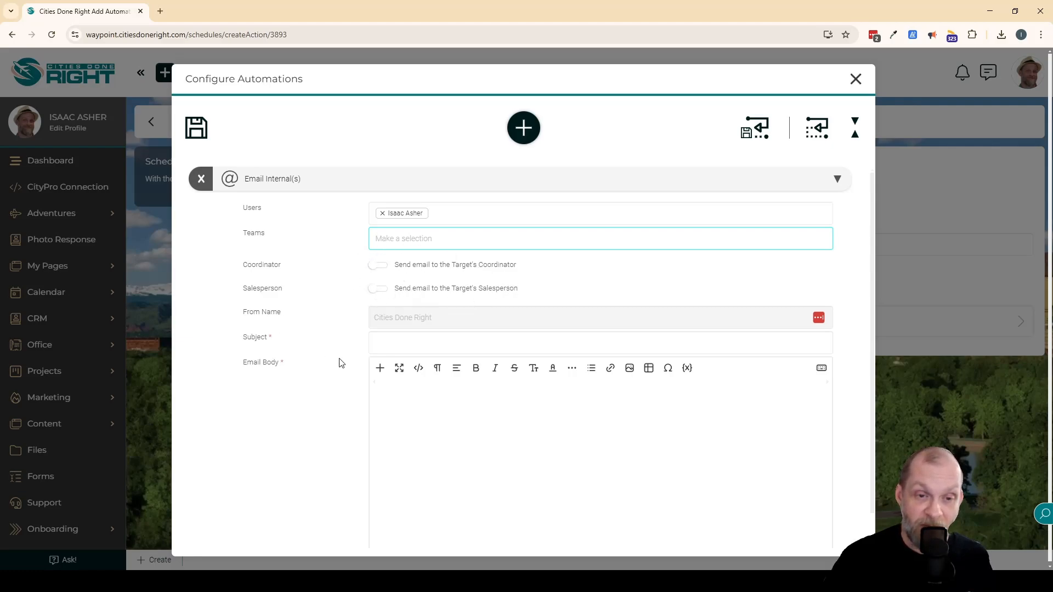
pyautogui.click(461, 342)
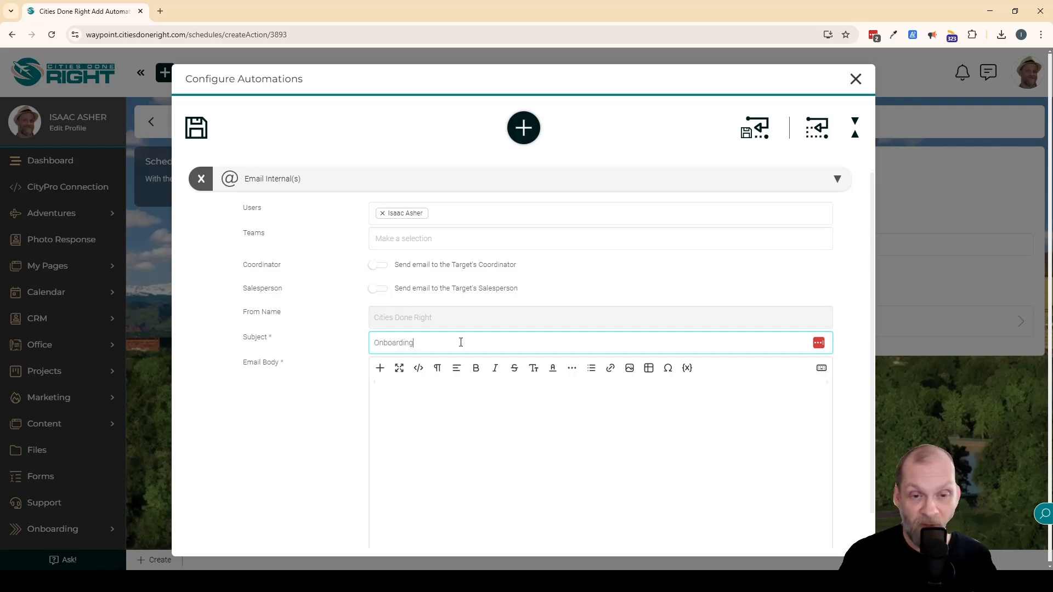
pyautogui.write('Onboarding Issues')
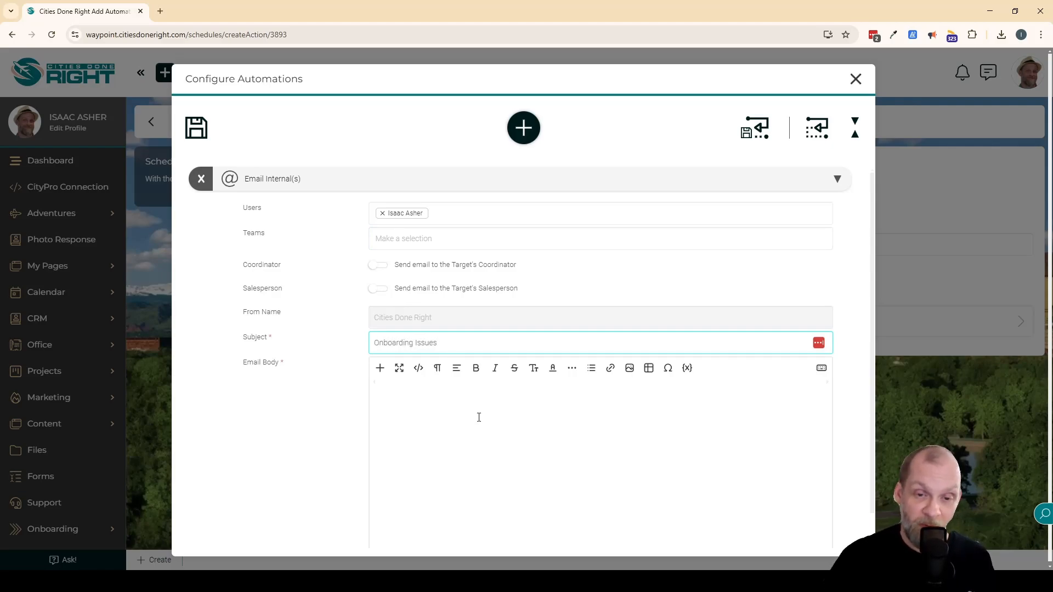
# Insert the clientFullName placeholder from the Contacts category at the start of the email body.
pyautogui.click(481, 439)
pyautogui.click(689, 368)
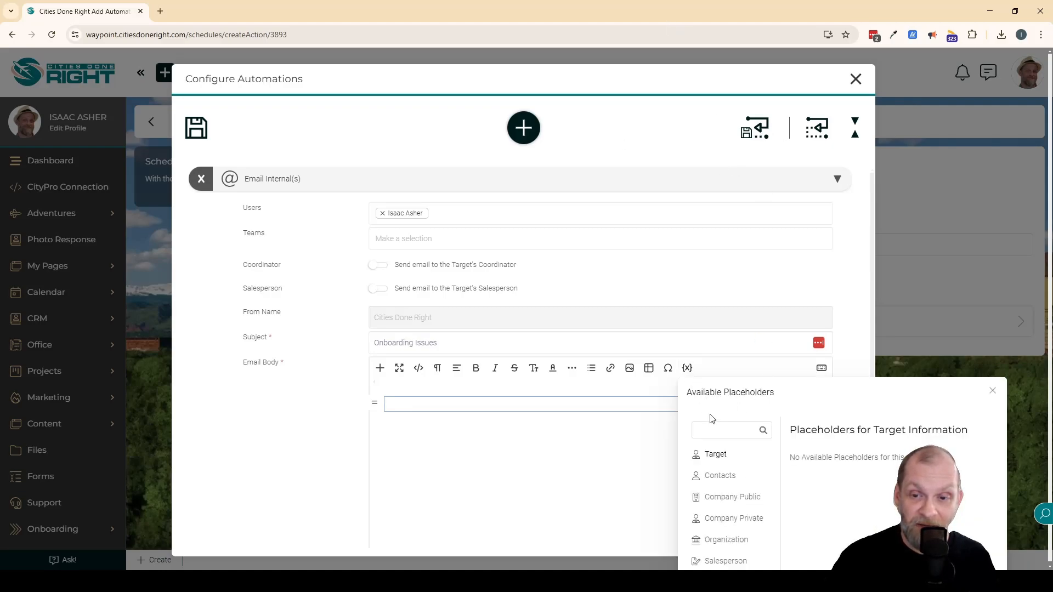
pyautogui.click(336, 421)
pyautogui.scroll(-1, 362, 402)
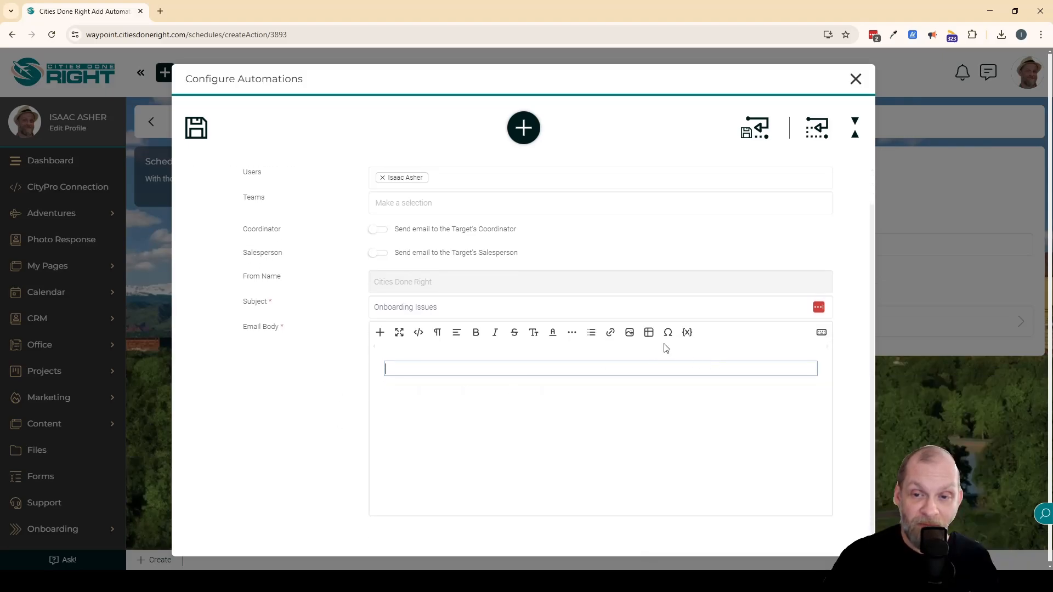
pyautogui.click(687, 332)
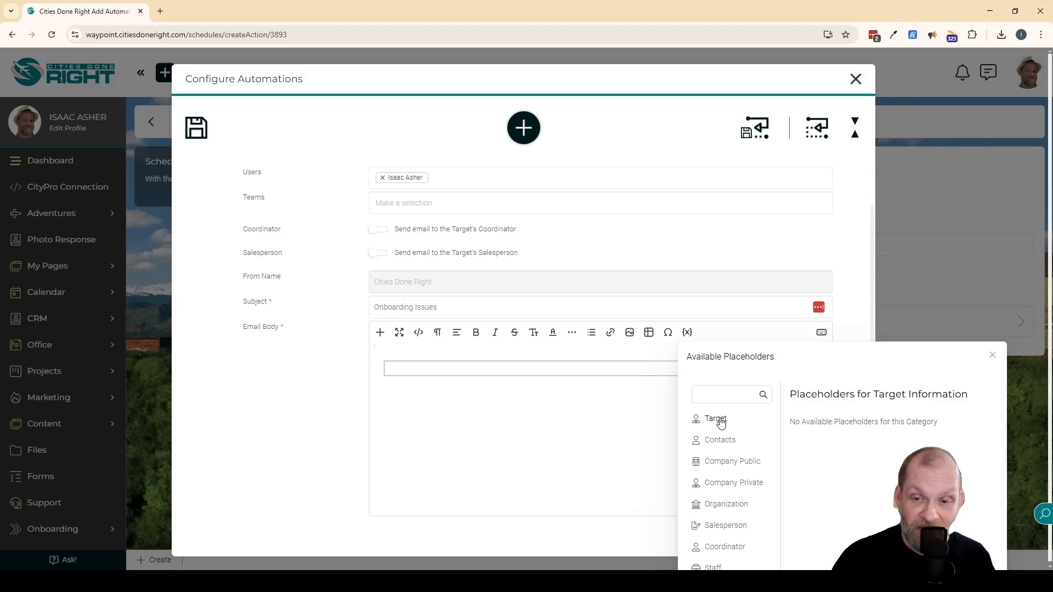
pyautogui.click(723, 439)
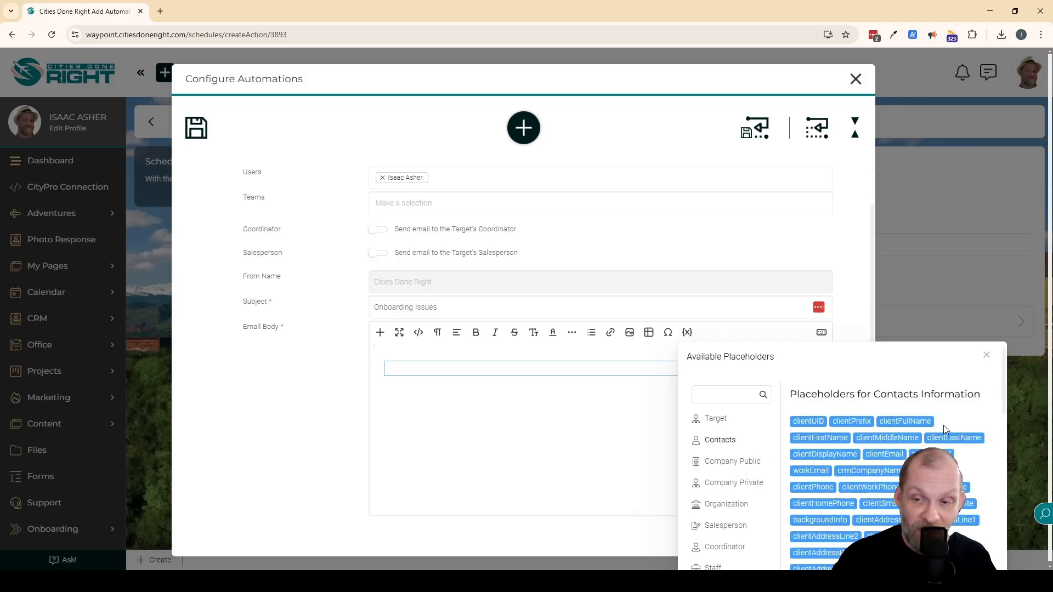
pyautogui.click(905, 422)
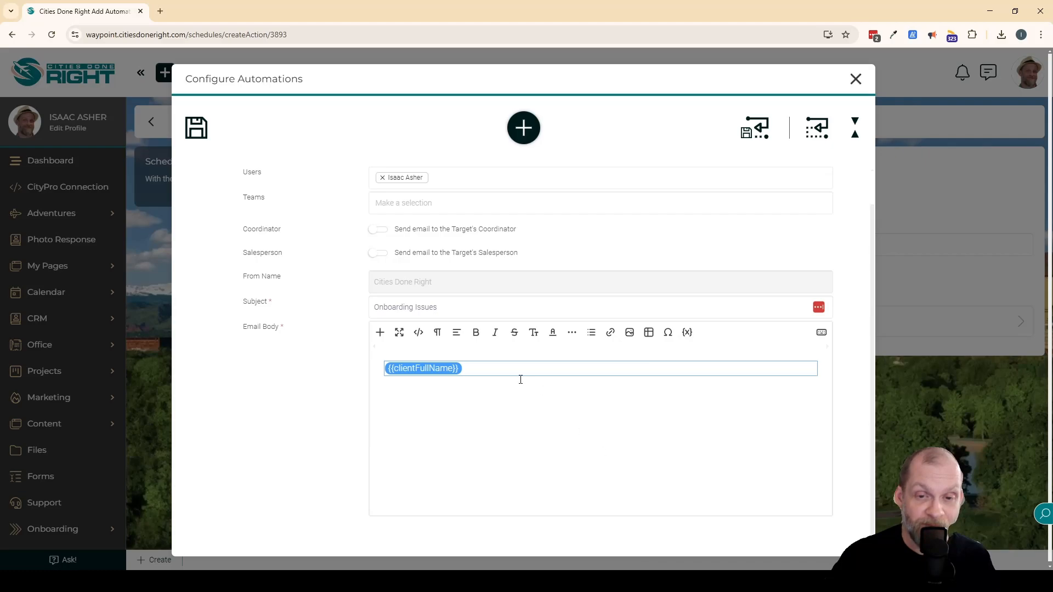
# Complete the email body after the placeholder with "has not yet finished their onboarding." and a new paragraph "Please reach out to assist.".
pyautogui.write('h')
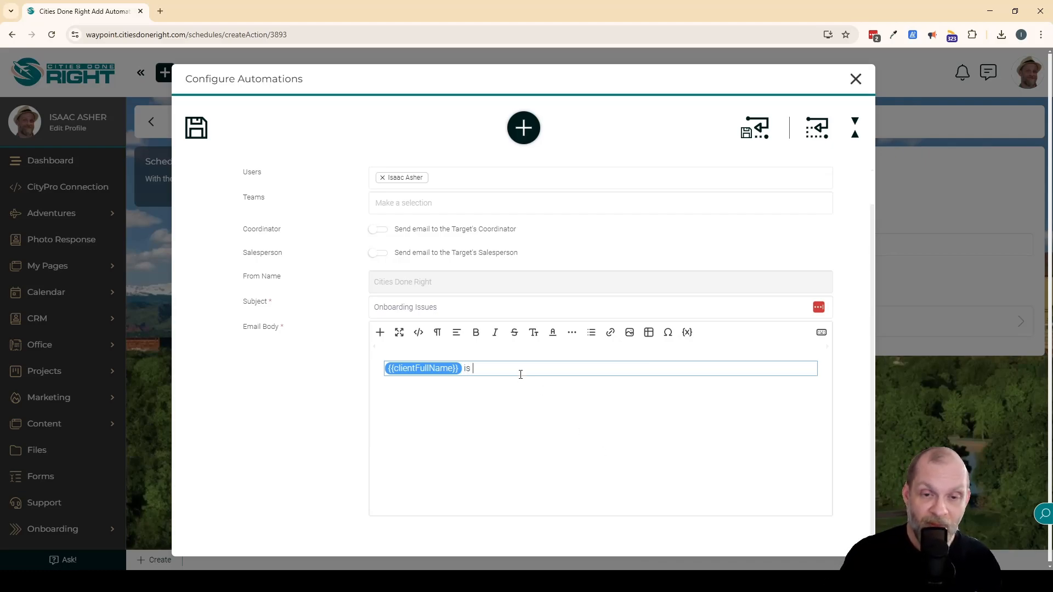
pyautogui.write('as not')
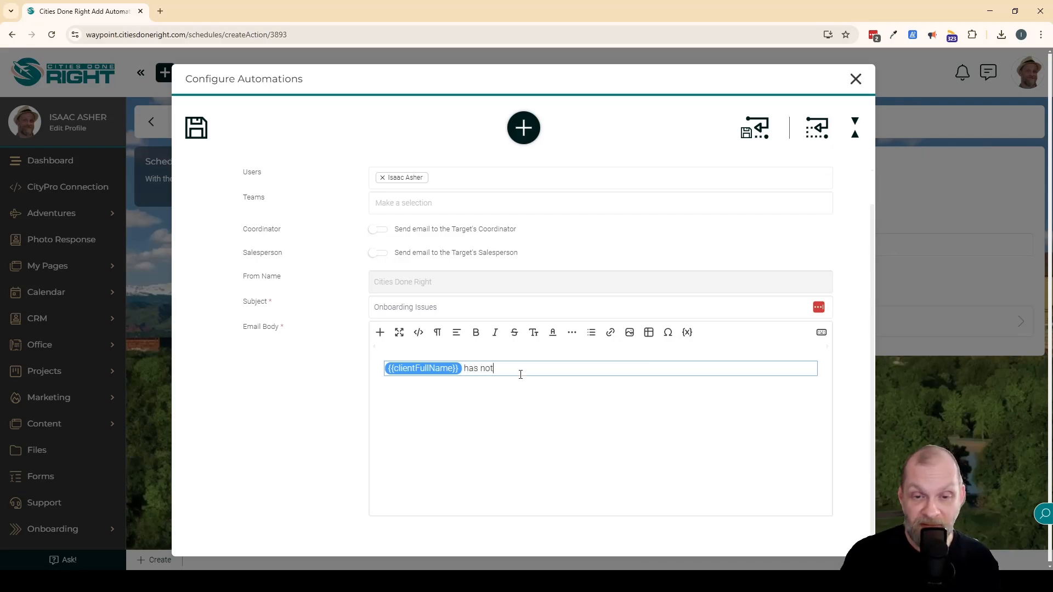
pyautogui.write(' yet finished their onboarding.')
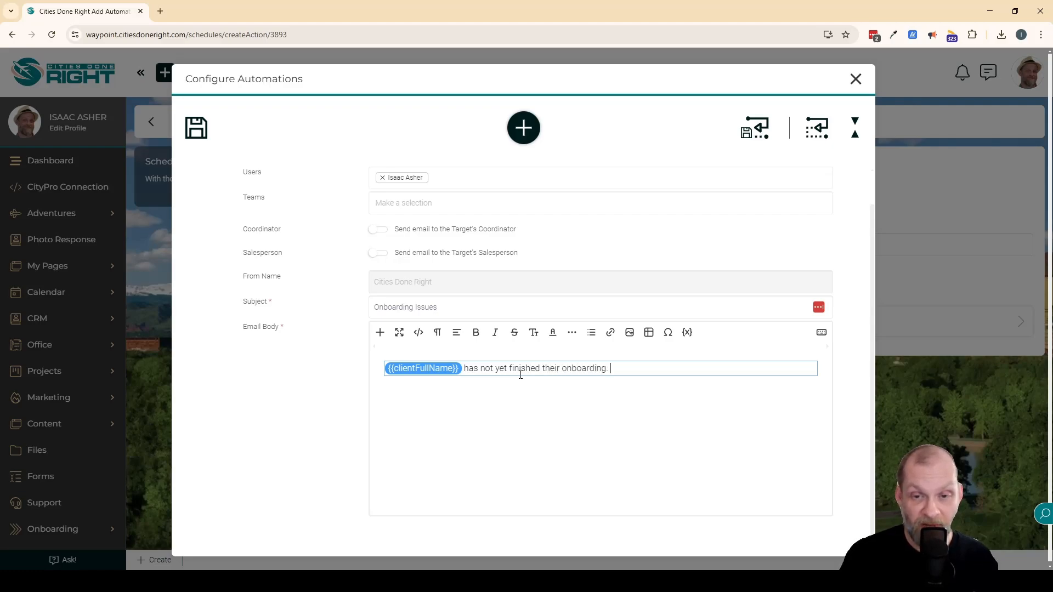
pyautogui.press('Return')
pyautogui.write('P')
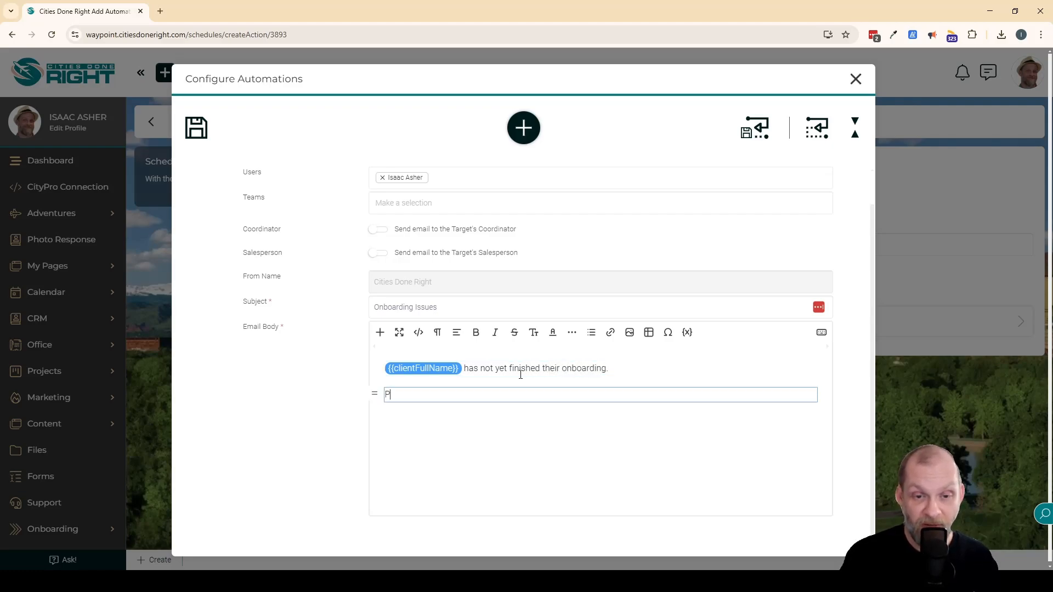
pyautogui.write('lease reach ou')
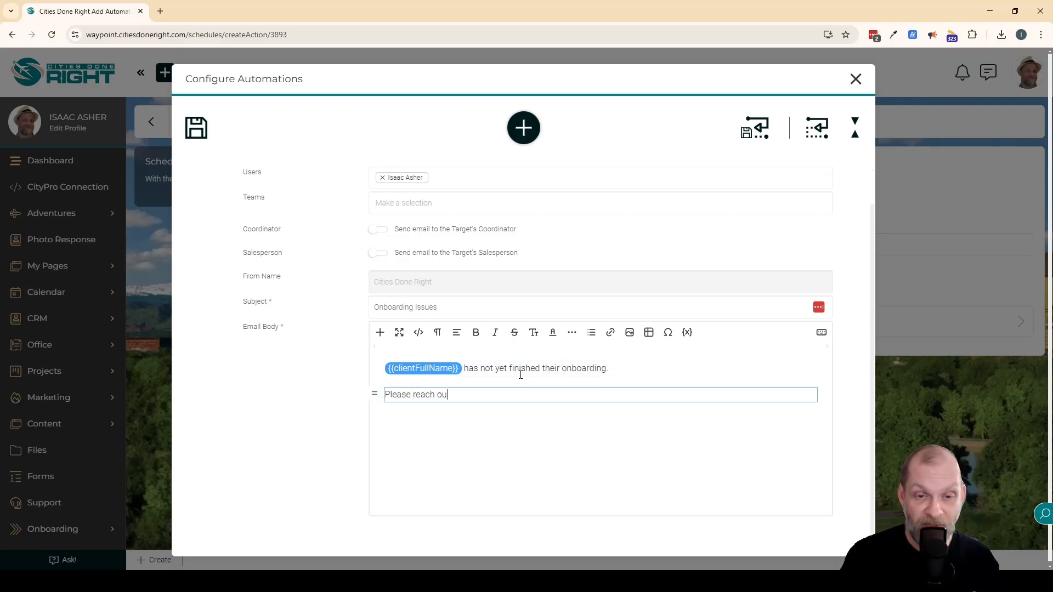
pyautogui.write('t to assist.')
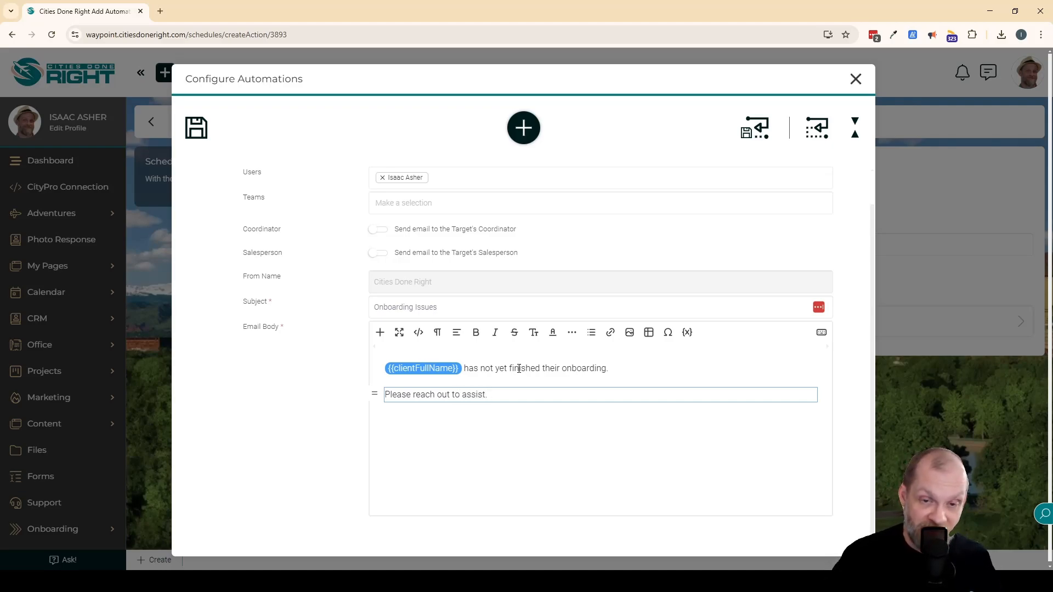
# Save the configured internal email automation and create the Alert Staff Member entry in the schedule.
pyautogui.scroll(-2, 439, 392)
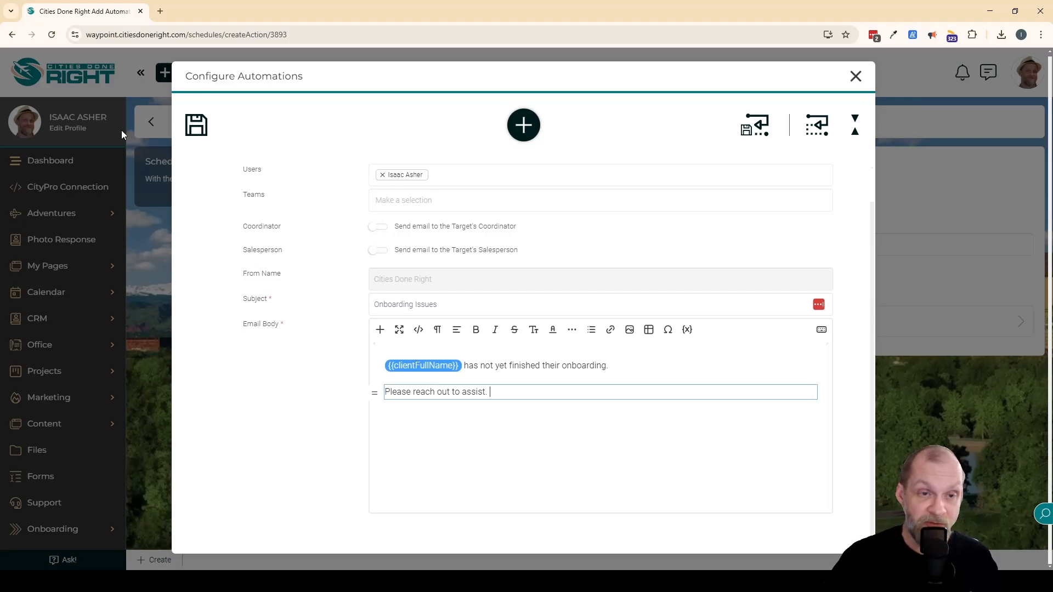
pyautogui.click(202, 129)
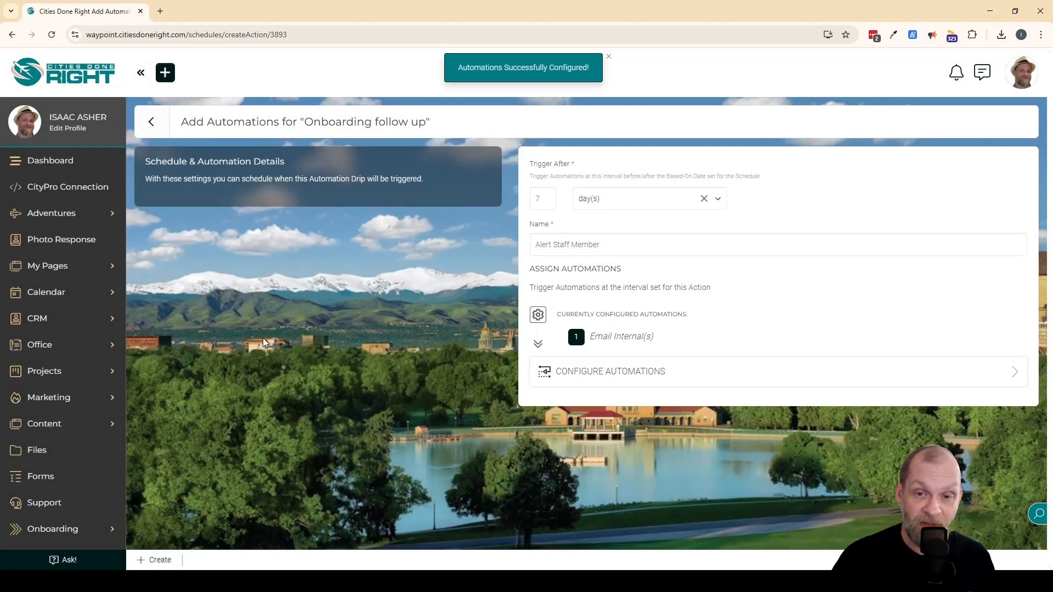
pyautogui.click(158, 561)
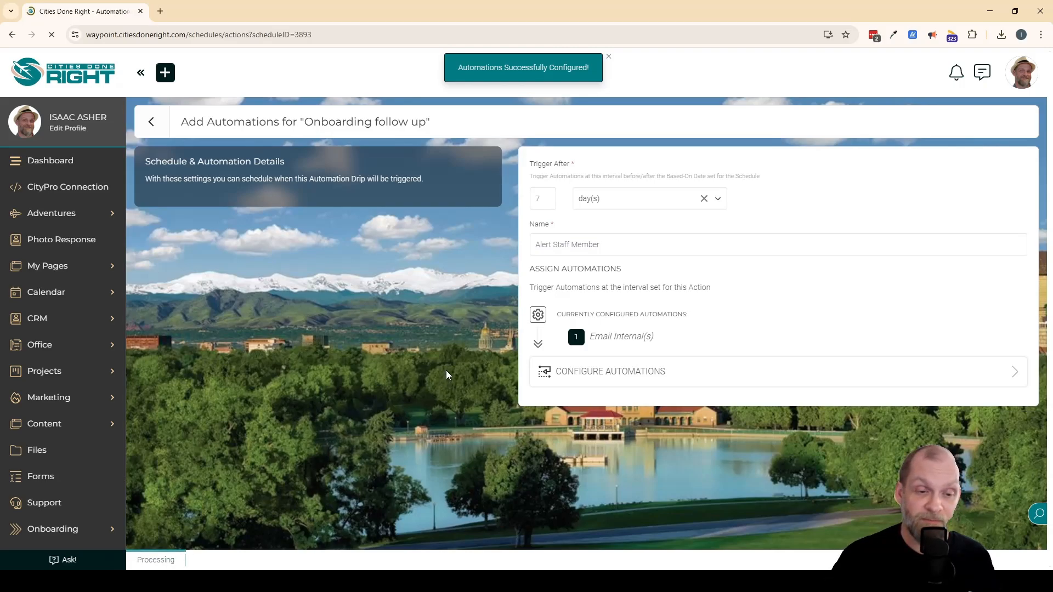
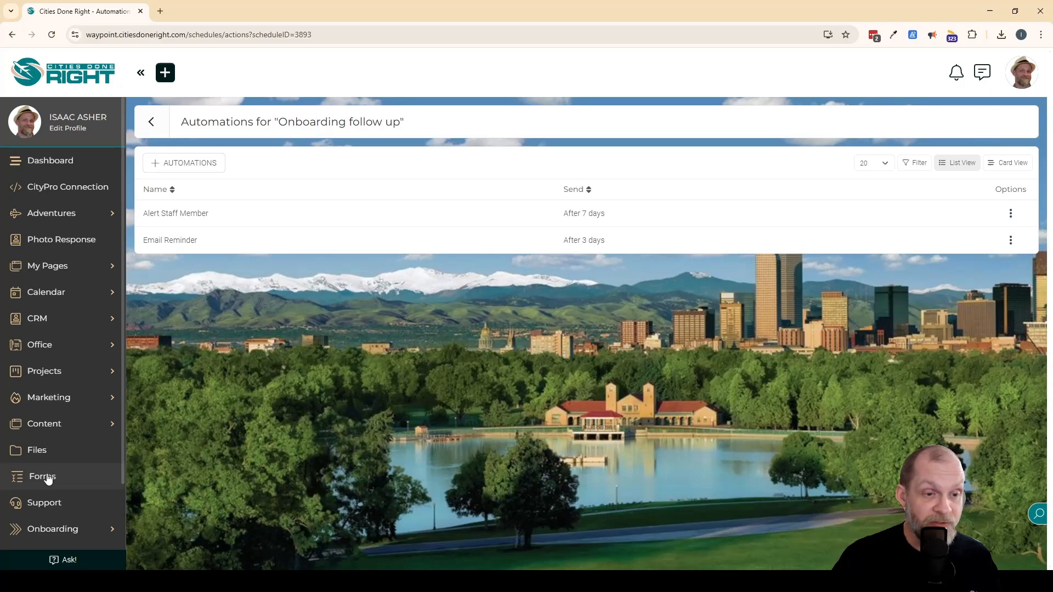
# Open the New Client Intake form and assign the "Onboarding follow up" scheduled automation under the settings for unknown targets.
pyautogui.scroll(-2, 79, 466)
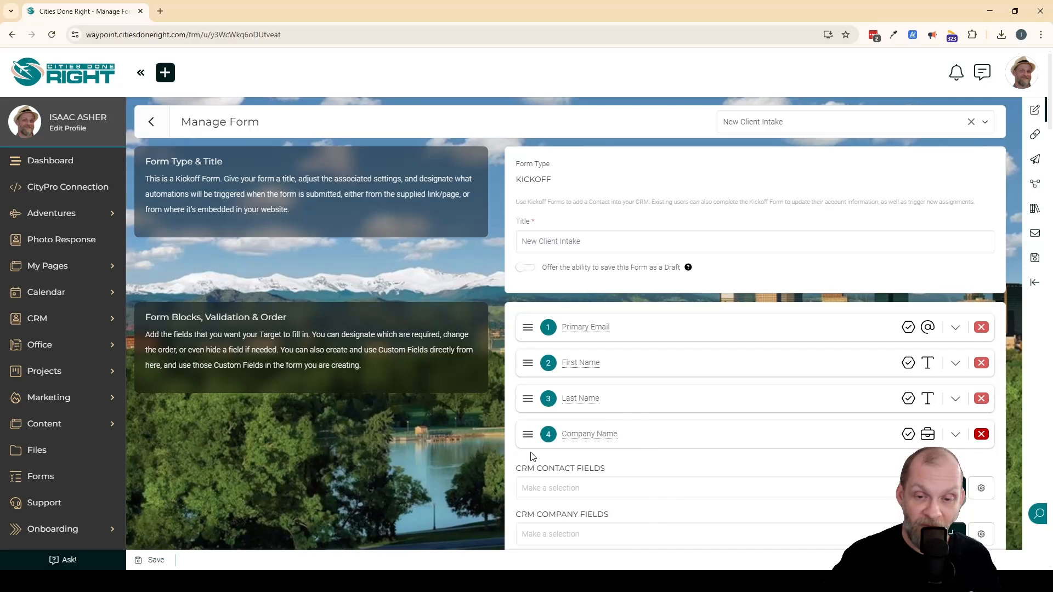
pyautogui.scroll(-5, 532, 456)
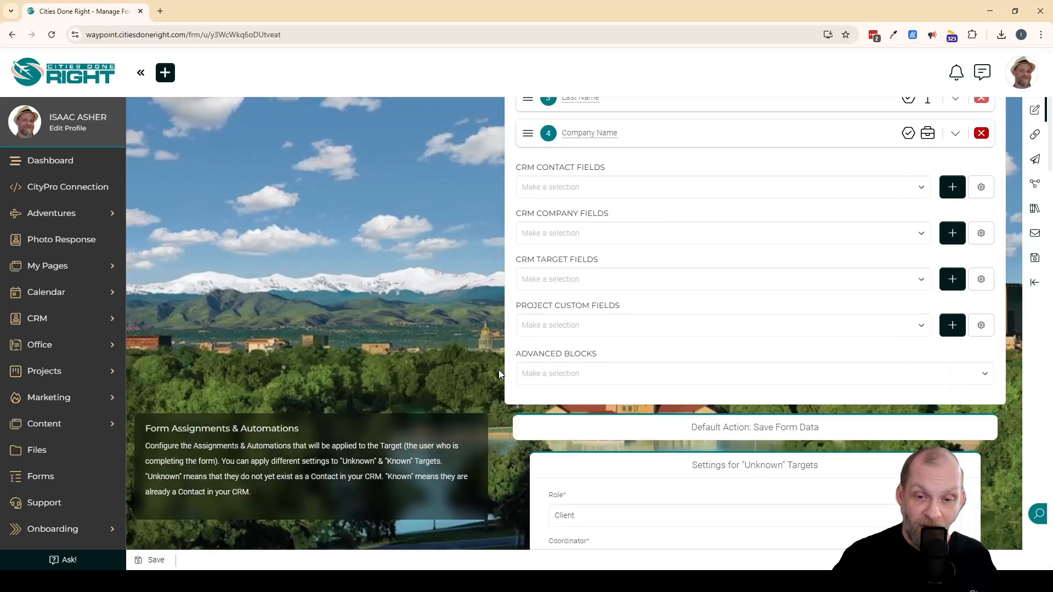
pyautogui.scroll(-8, 499, 370)
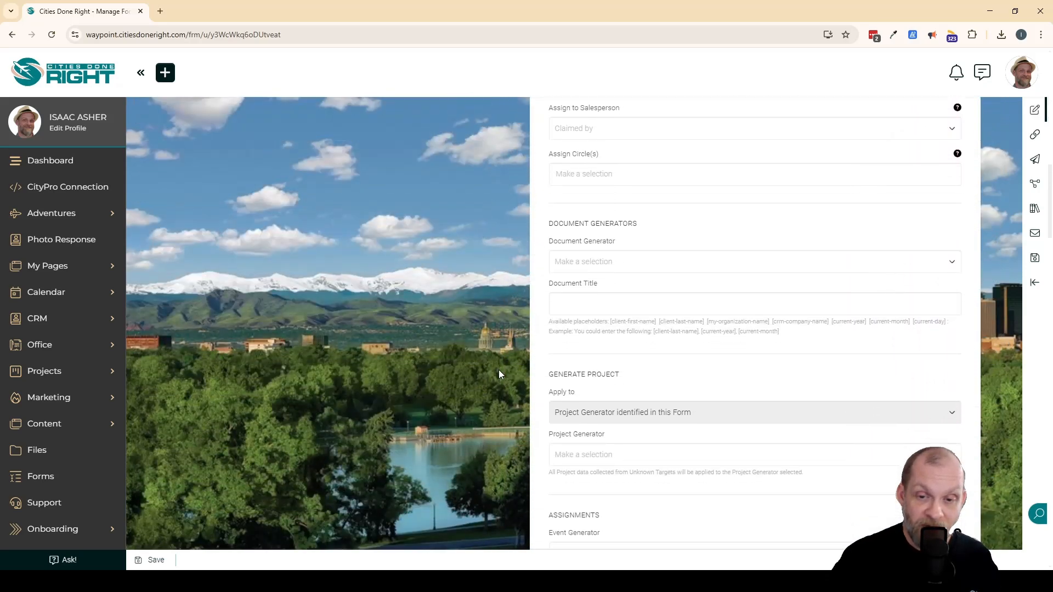
pyautogui.scroll(-4, 498, 369)
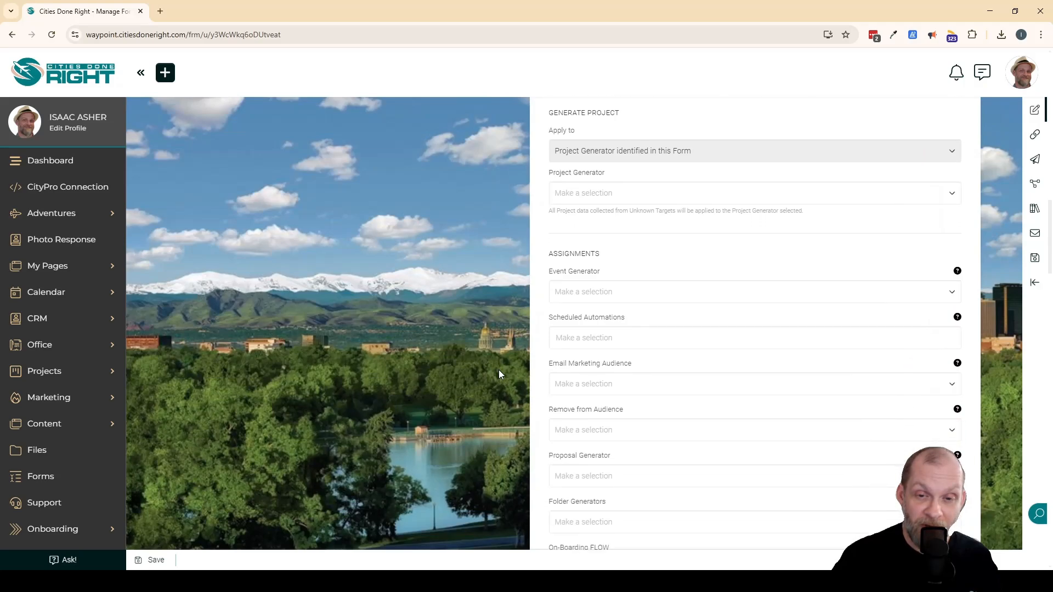
pyautogui.scroll(-1, 498, 369)
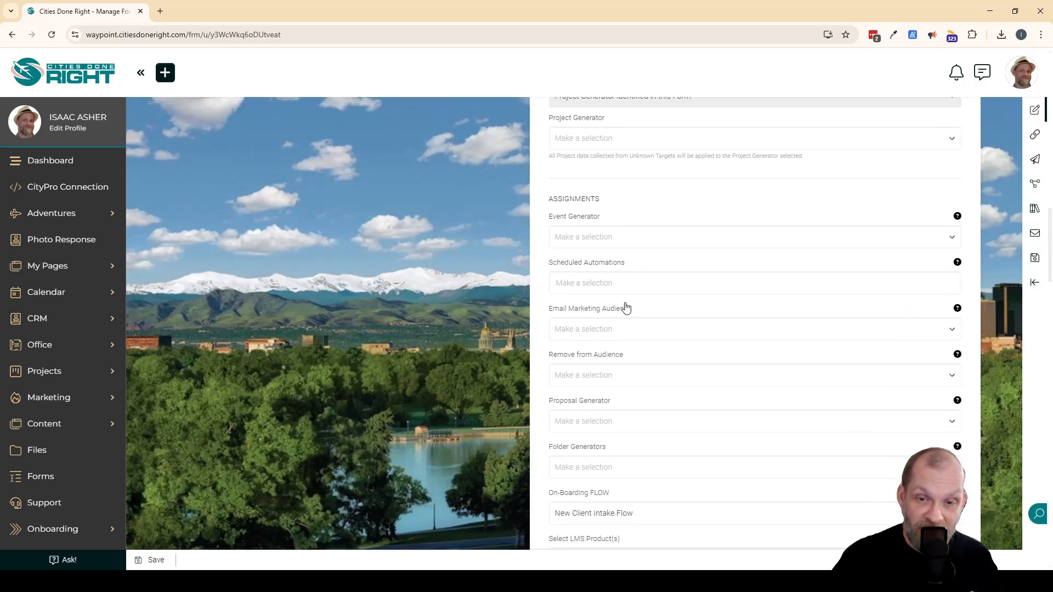
pyautogui.click(608, 283)
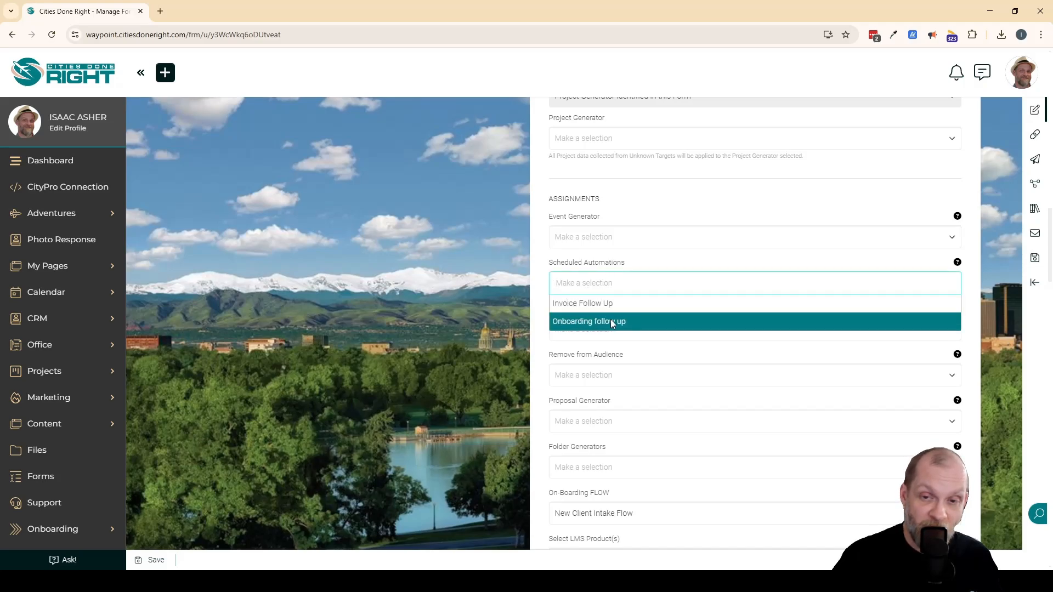
pyautogui.click(587, 321)
pyautogui.click(500, 325)
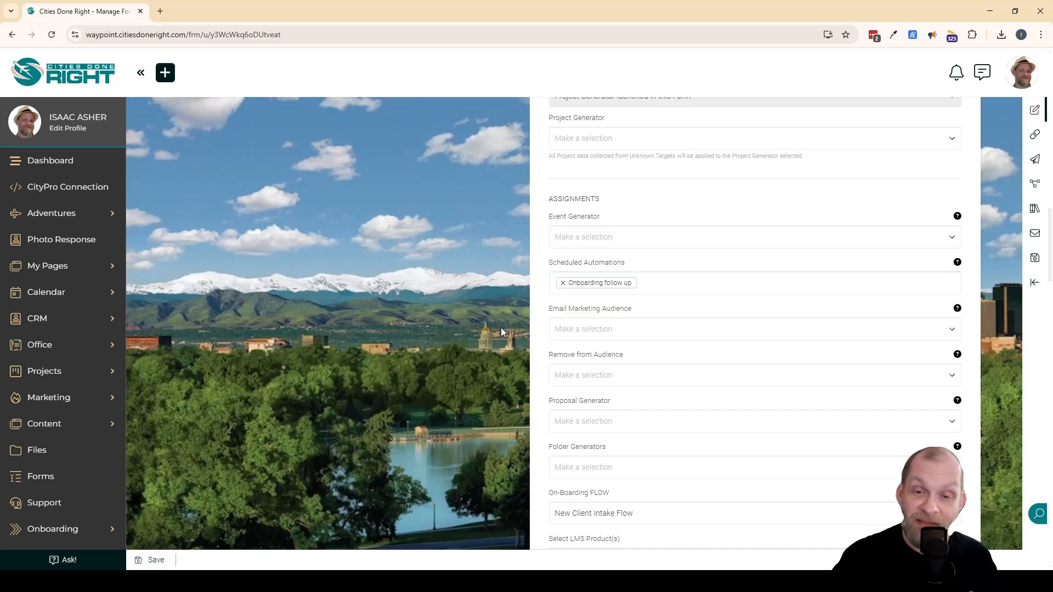
# Check the form's On-Boarding FLOW assignment and save the New Client Intake form.
pyautogui.scroll(-2, 501, 327)
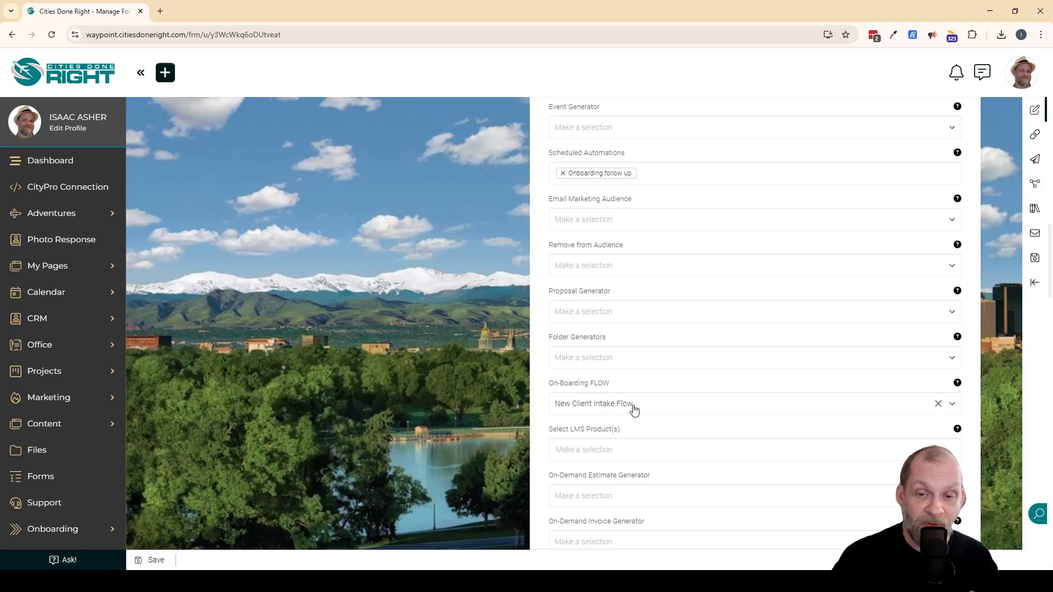
pyautogui.scroll(1, 644, 410)
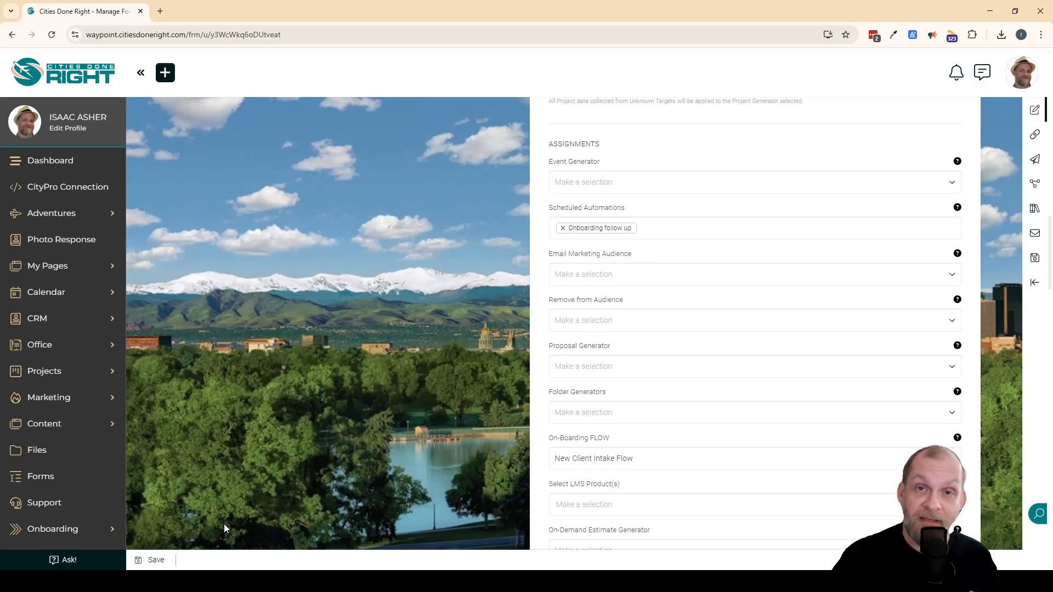
pyautogui.click(153, 560)
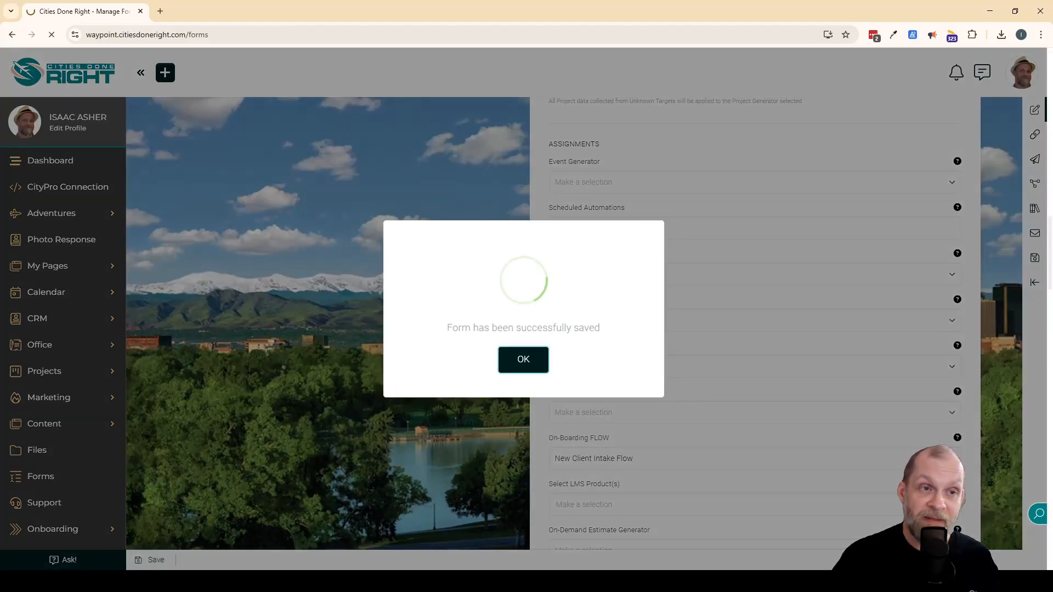
pyautogui.click(518, 362)
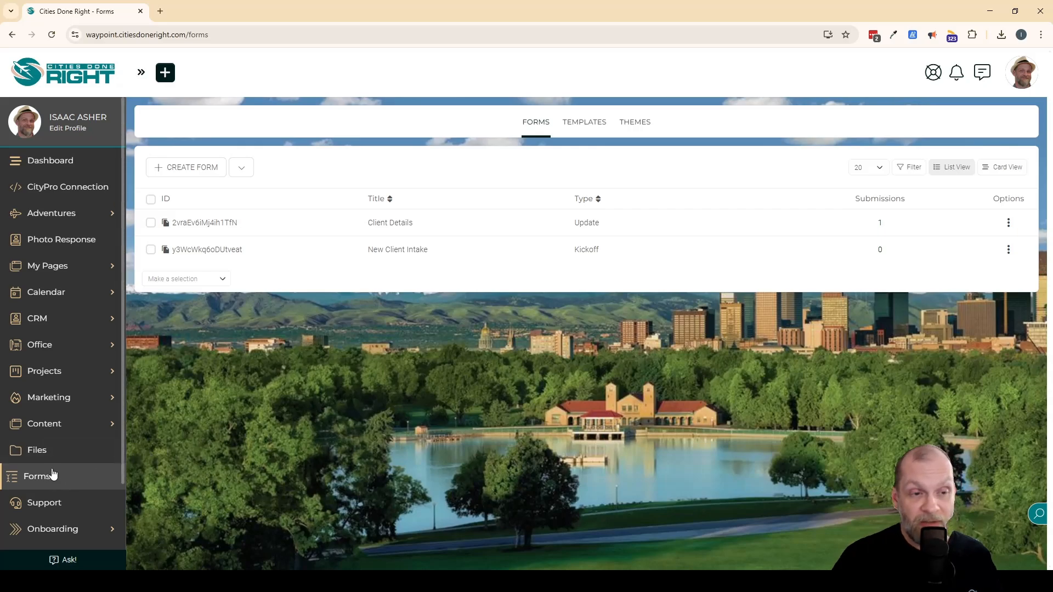
# Open the New Client Intake Flow from onboarding and start configuring the automations triggered when the flow is completed.
pyautogui.scroll(-2, 53, 475)
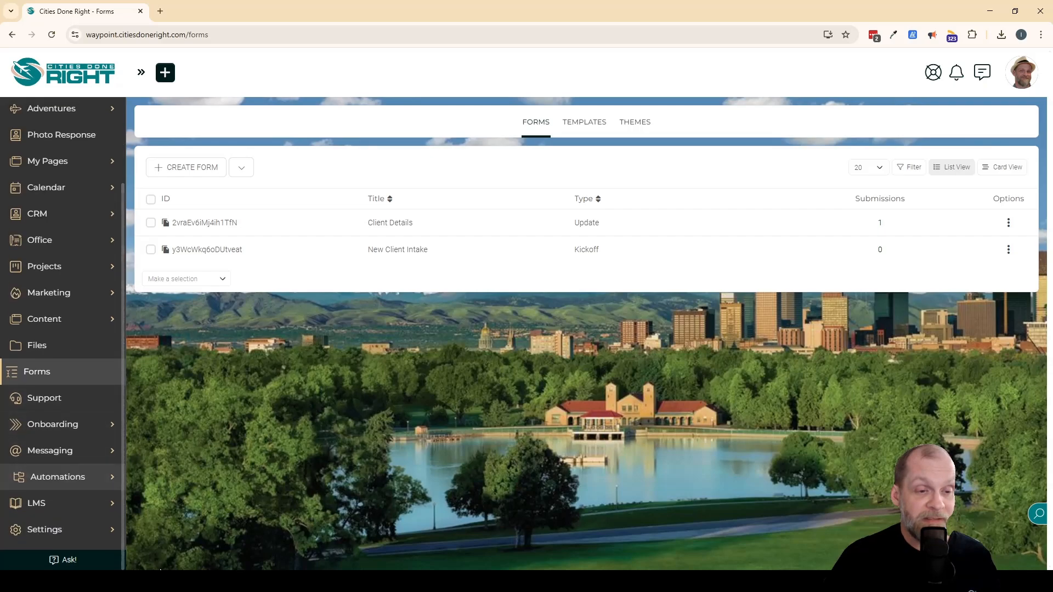
pyautogui.click(59, 423)
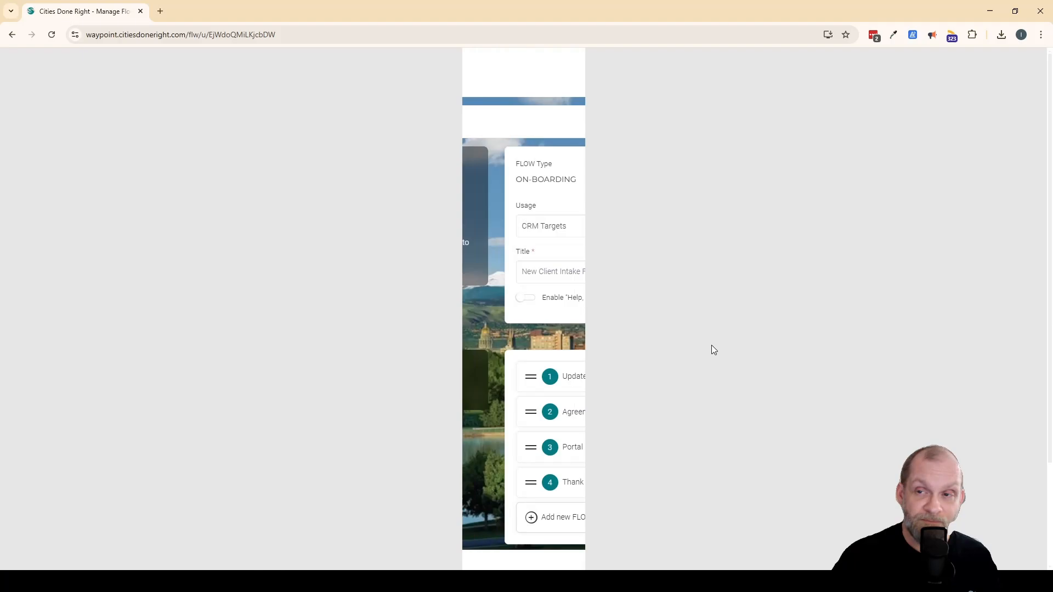
pyautogui.scroll(-3, 715, 345)
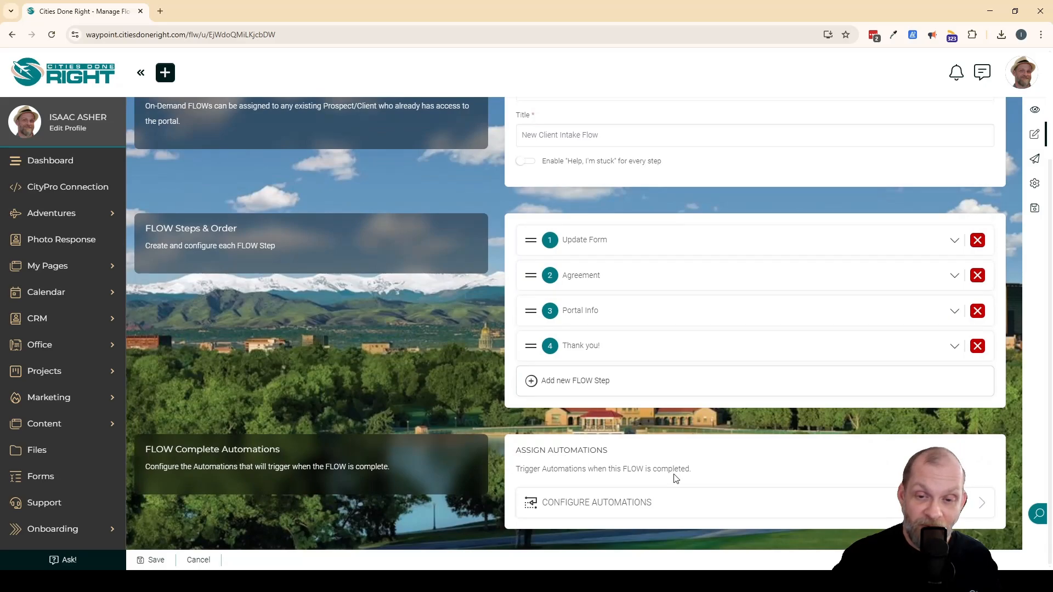
pyautogui.click(697, 504)
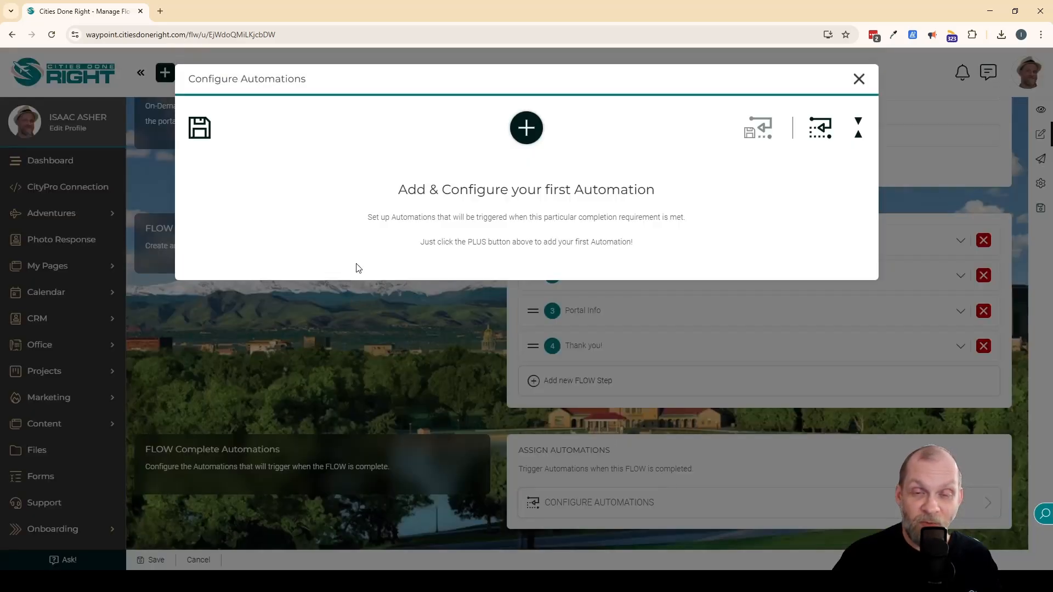
# Add a Remove from Schedule automation to the flow's completion automations.
pyautogui.click(526, 129)
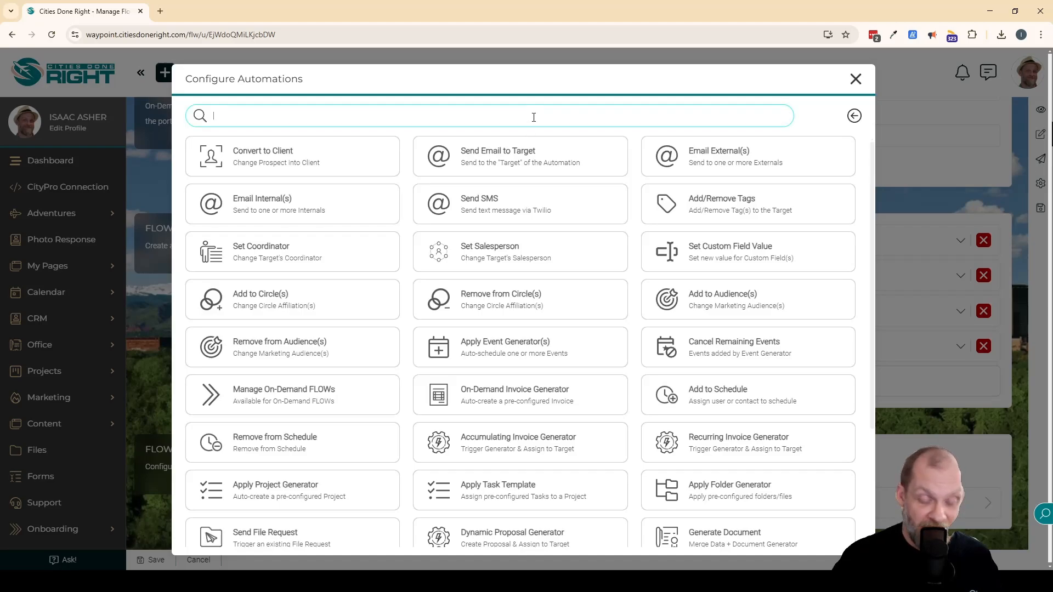
pyautogui.click(533, 116)
pyautogui.write('aud')
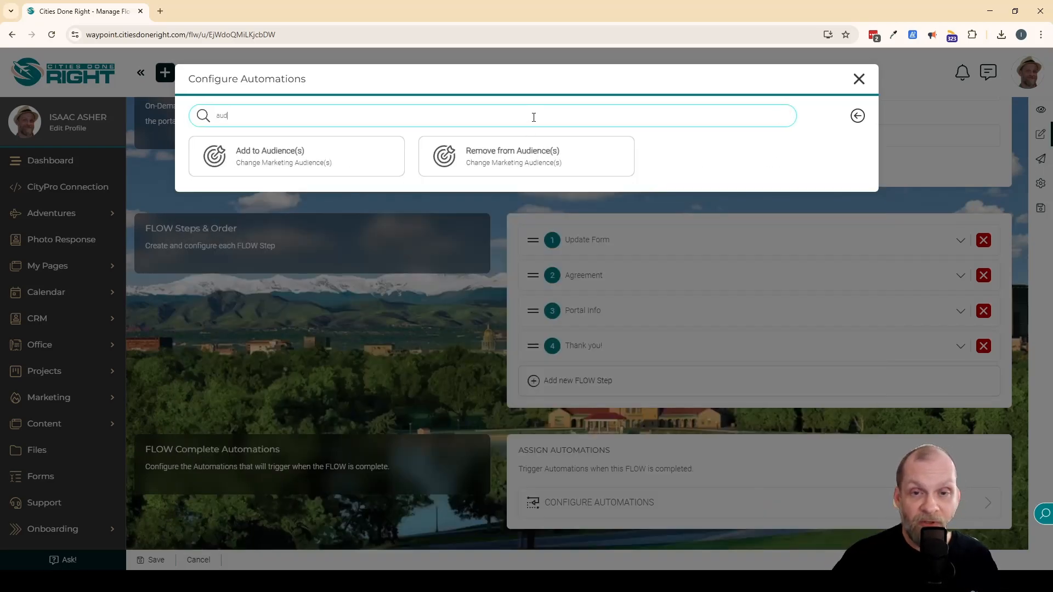
pyautogui.hotkey('ctrl', 'a')
pyautogui.write('sch')
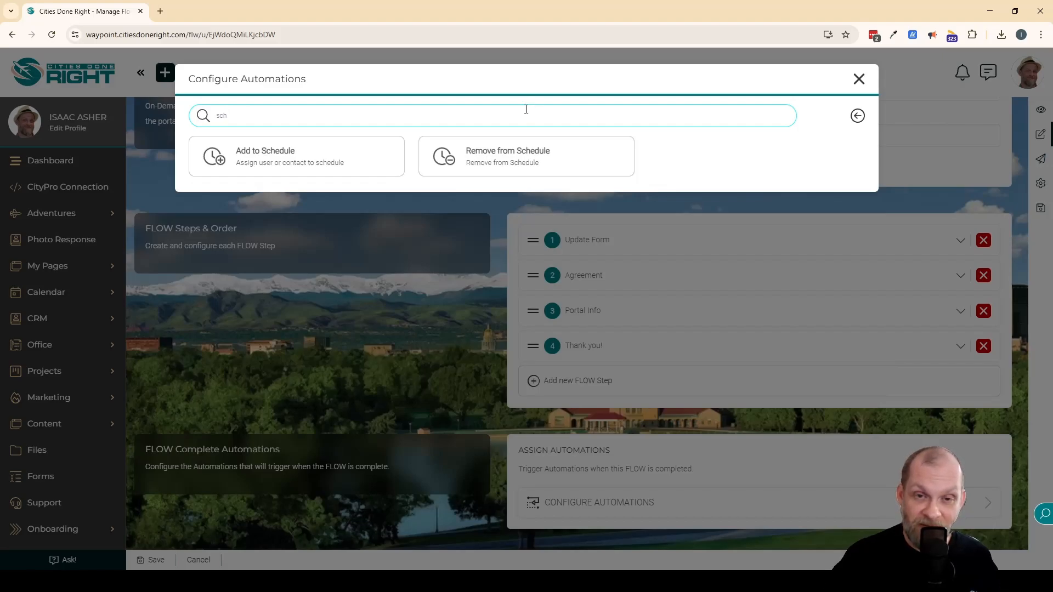
pyautogui.click(504, 165)
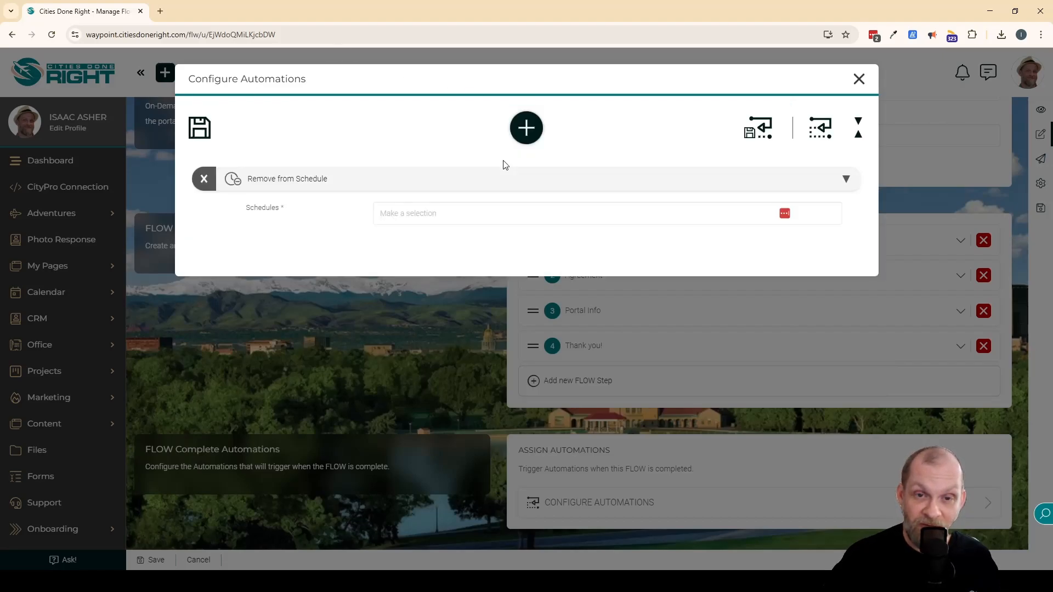
# Choose "Onboarding follow up" as the schedule to remove from and save the configured automation.
pyautogui.click(473, 214)
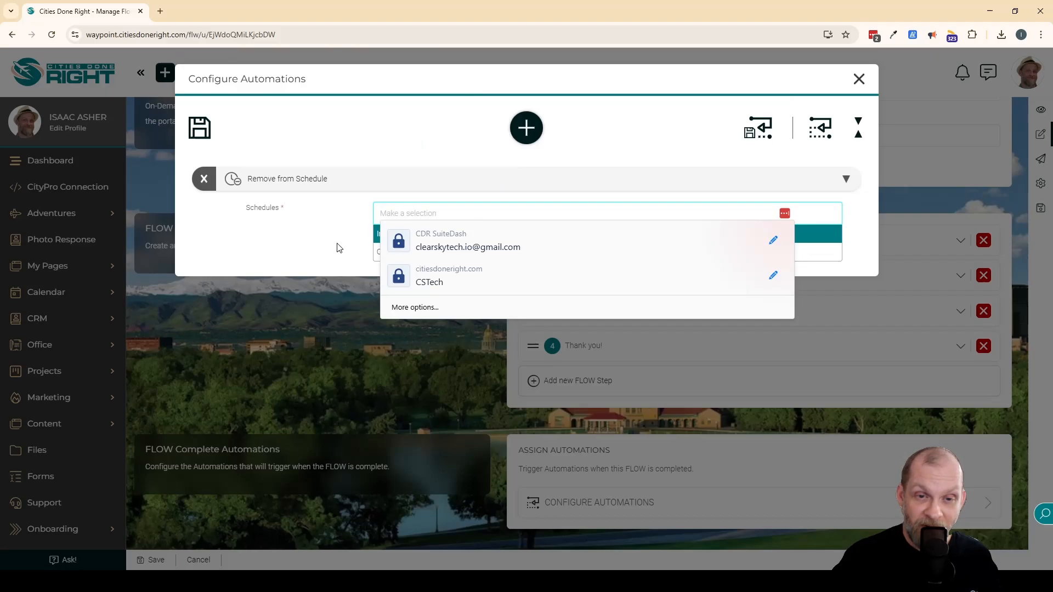
pyautogui.click(829, 209)
pyautogui.click(829, 209)
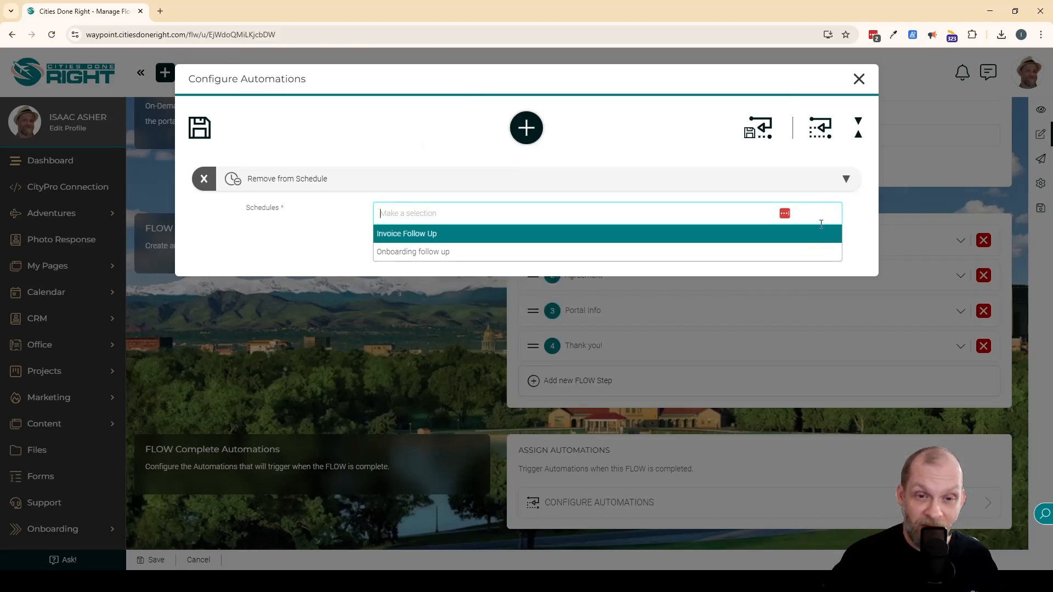
pyautogui.click(774, 248)
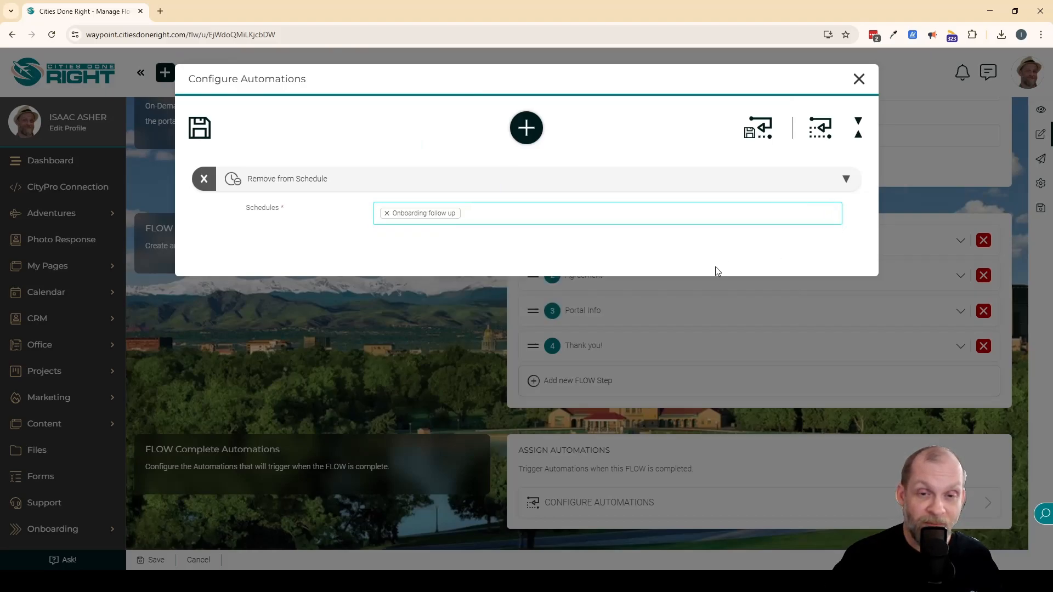
pyautogui.click(262, 250)
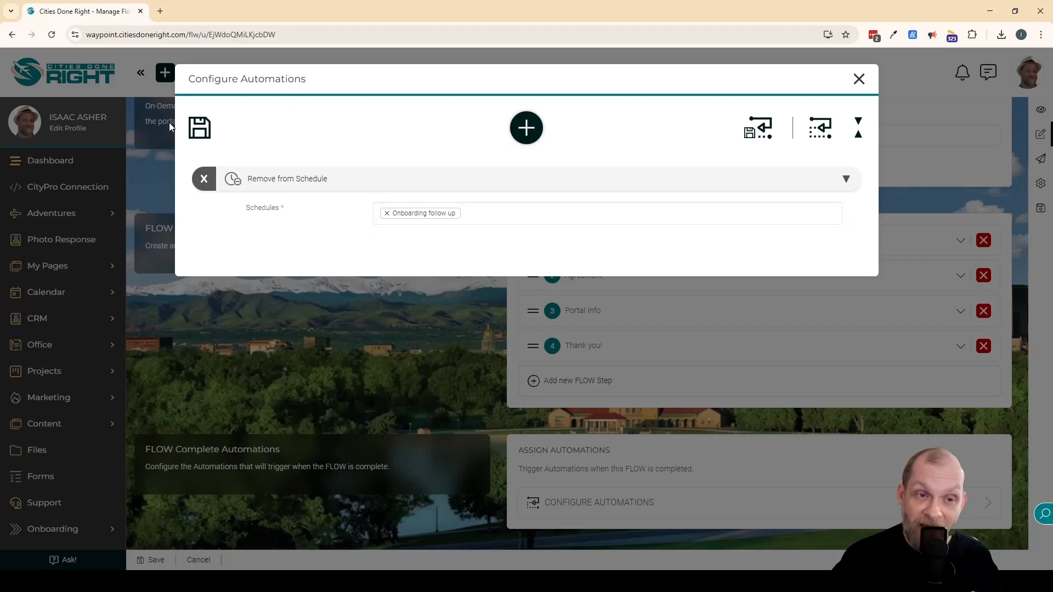
pyautogui.click(199, 127)
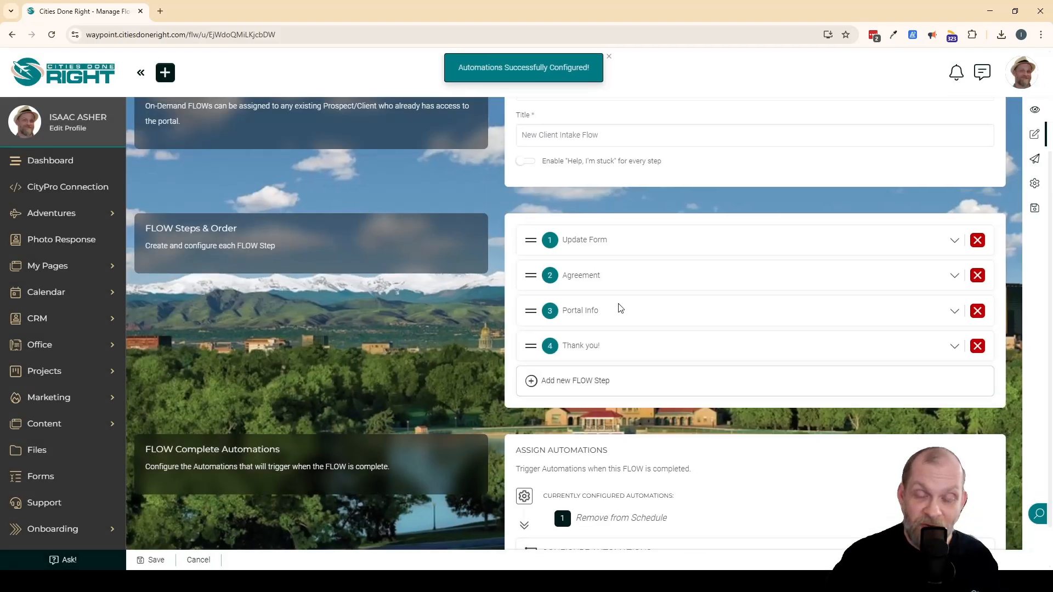
# Review the details of the Update Form step and save the New Client Intake Flow.
pyautogui.scroll(-1, 660, 448)
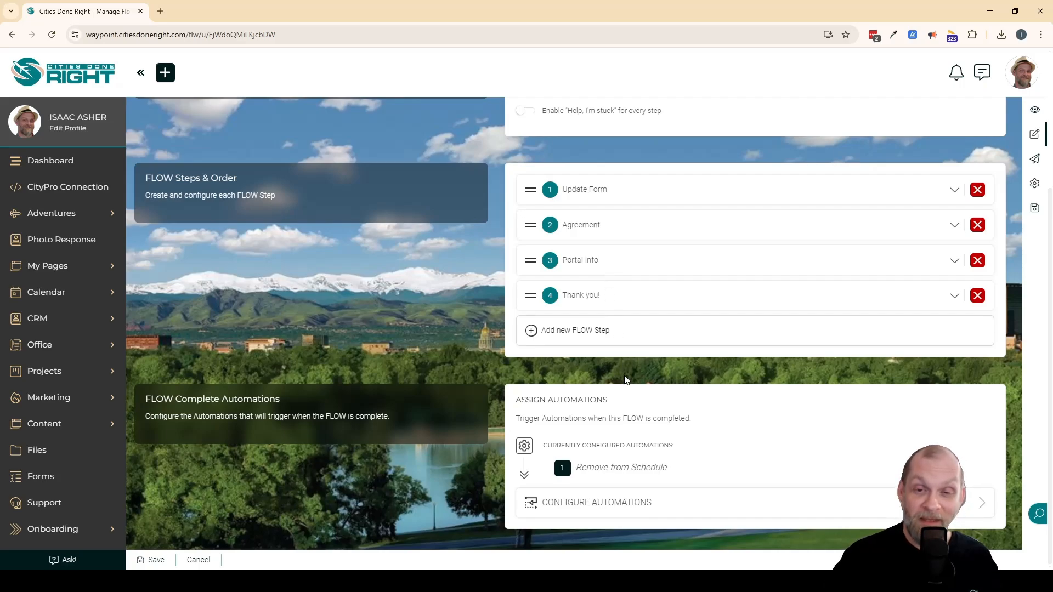
pyautogui.scroll(2, 625, 380)
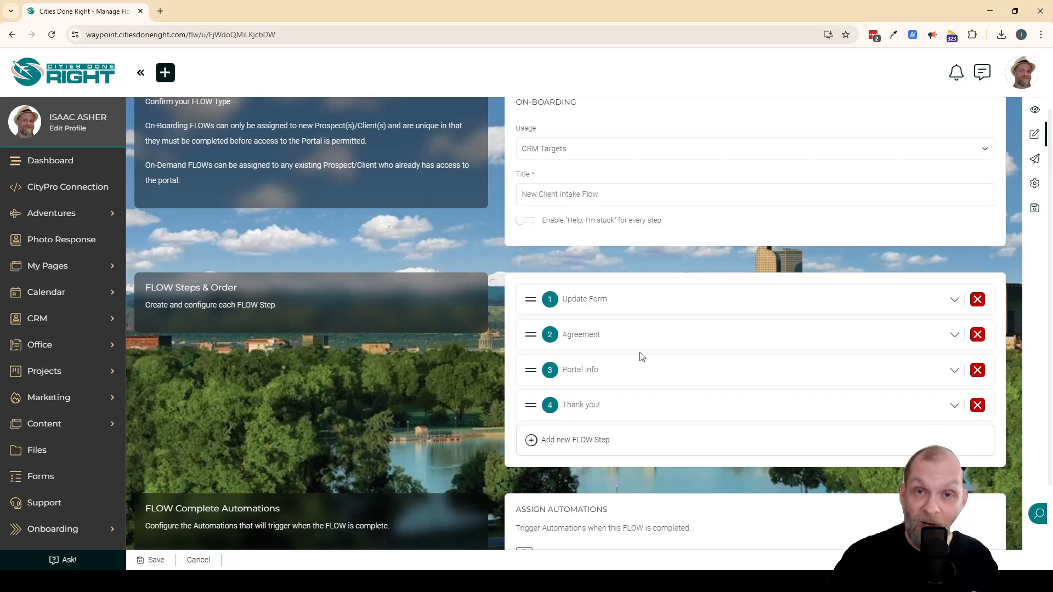
pyautogui.click(953, 300)
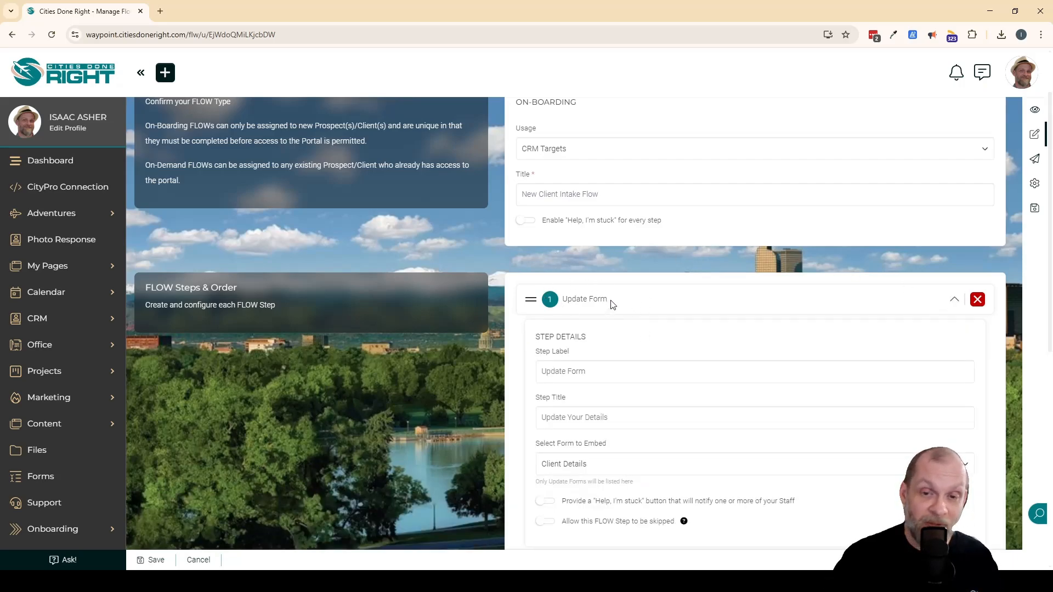
pyautogui.click(951, 303)
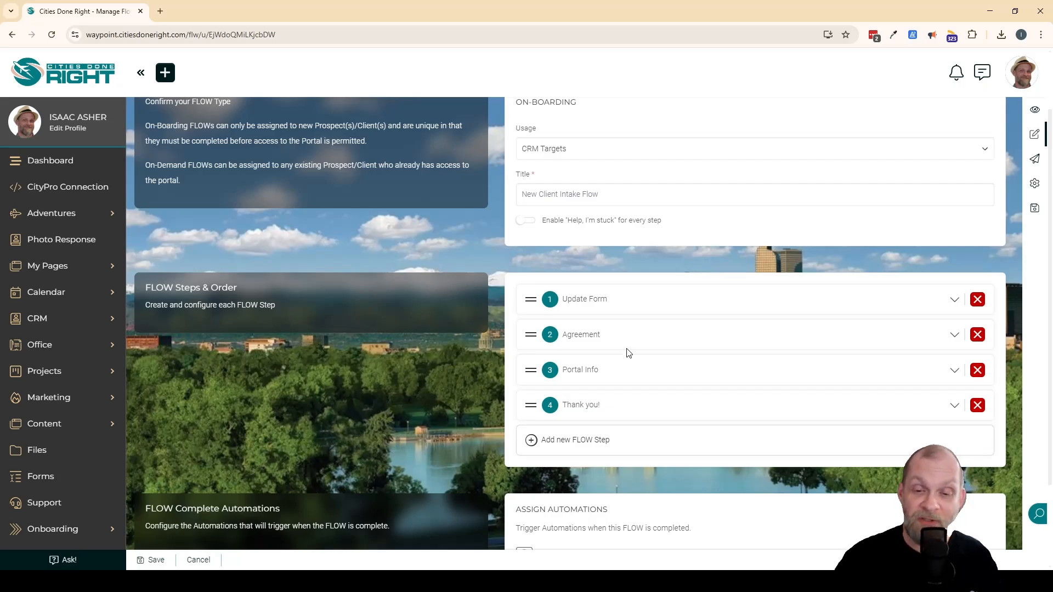
pyautogui.scroll(-2, 623, 376)
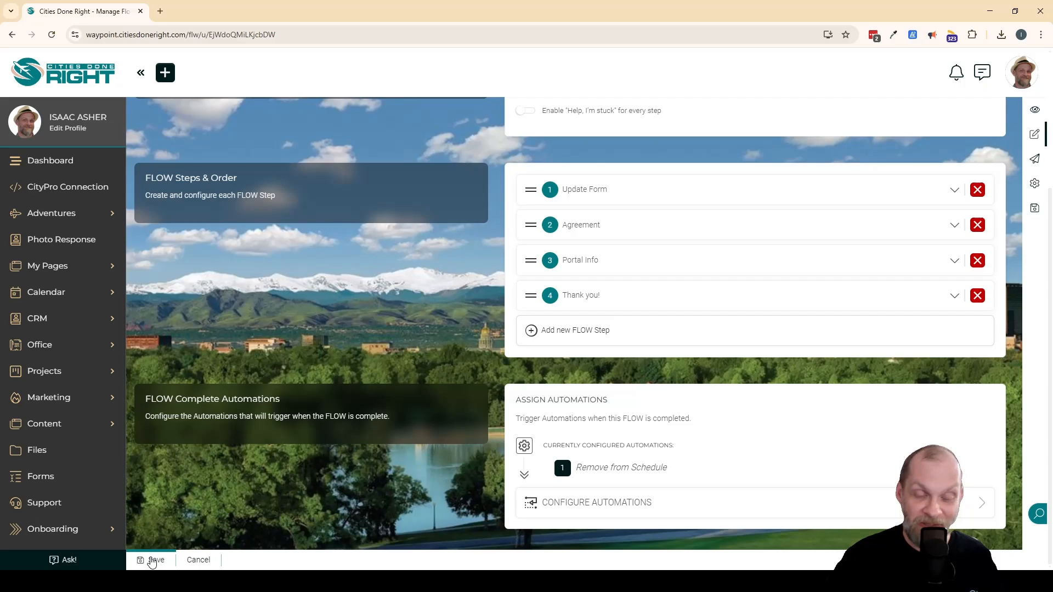
pyautogui.click(152, 560)
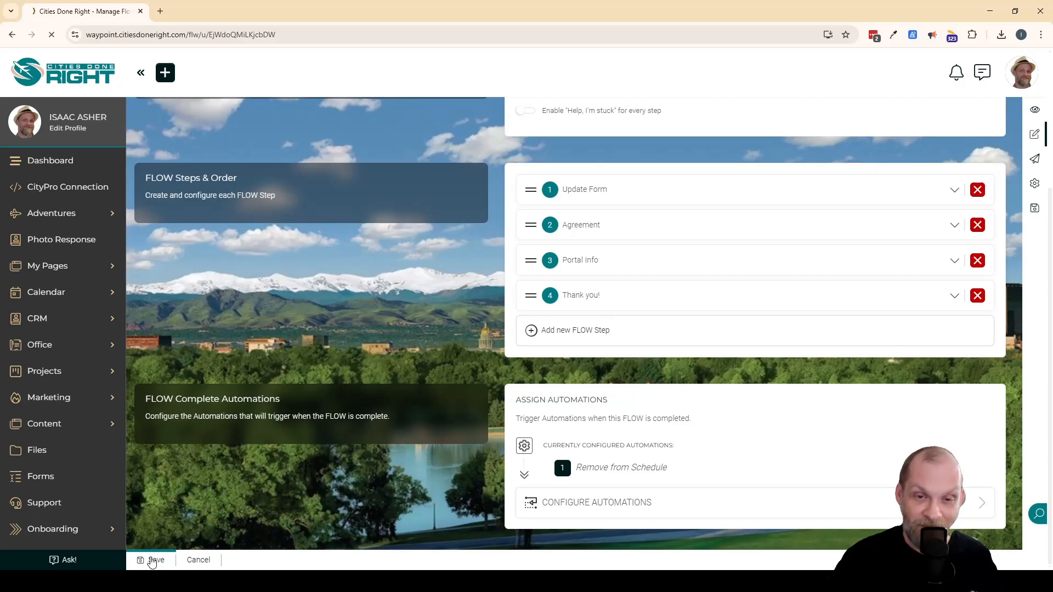